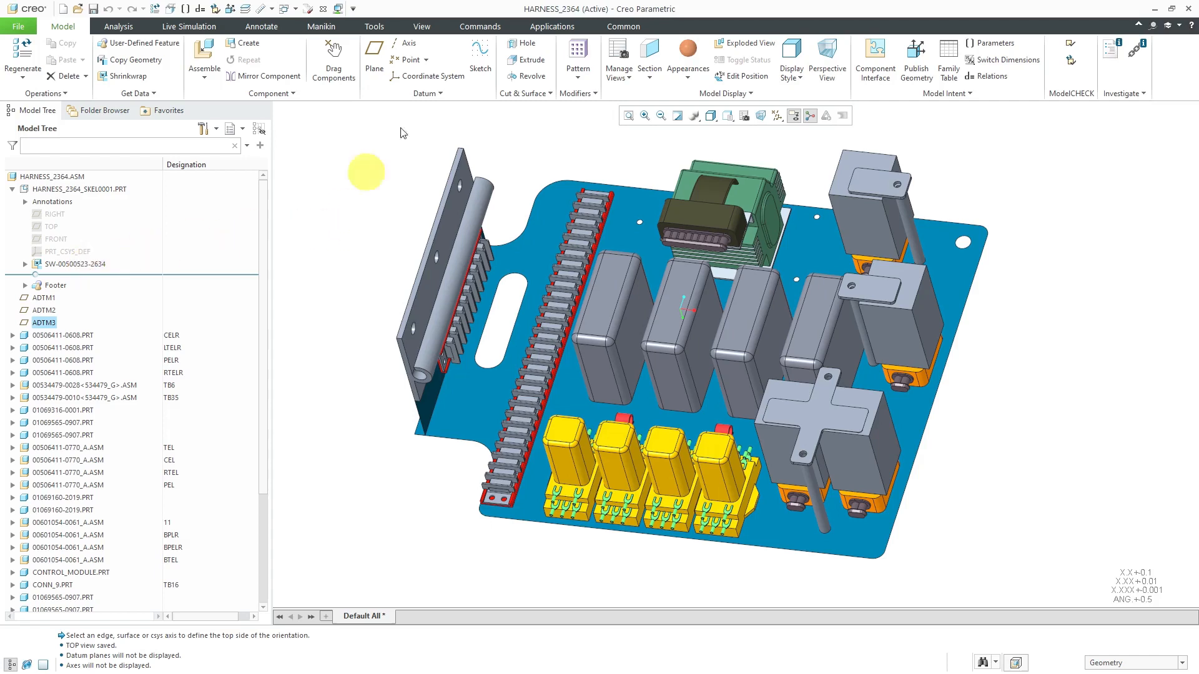
Enter the Cabling application for the harness assembly and bring the spools and harness part into view in the model tree
click(537, 29)
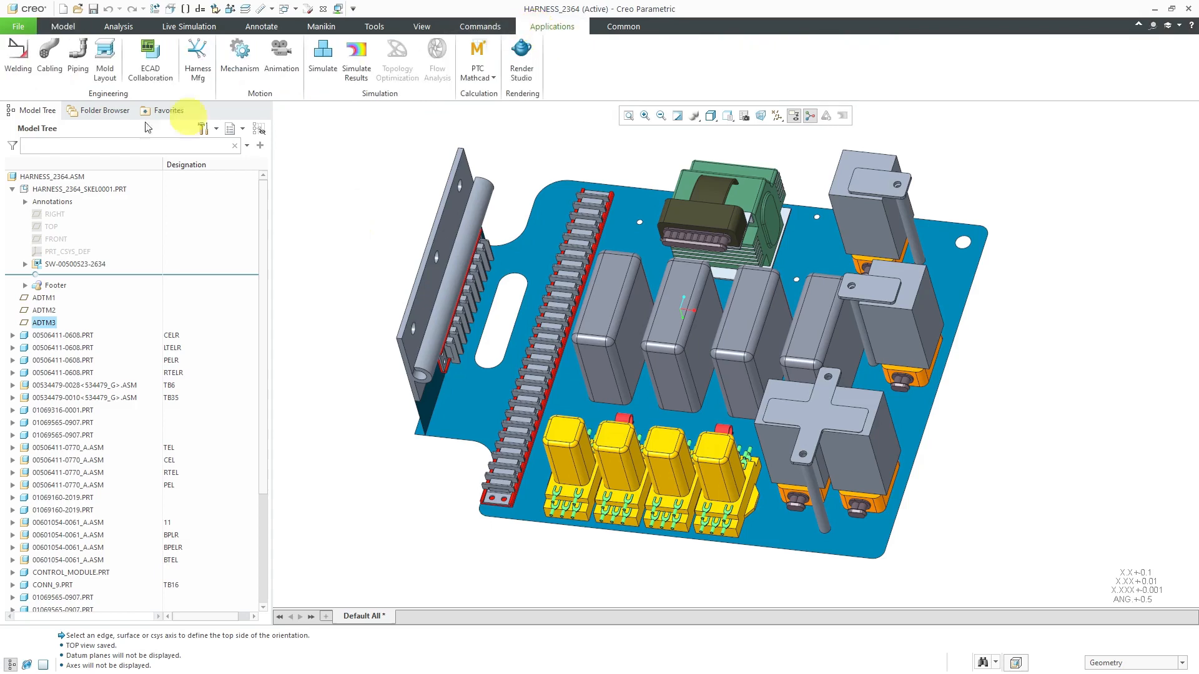
click(49, 59)
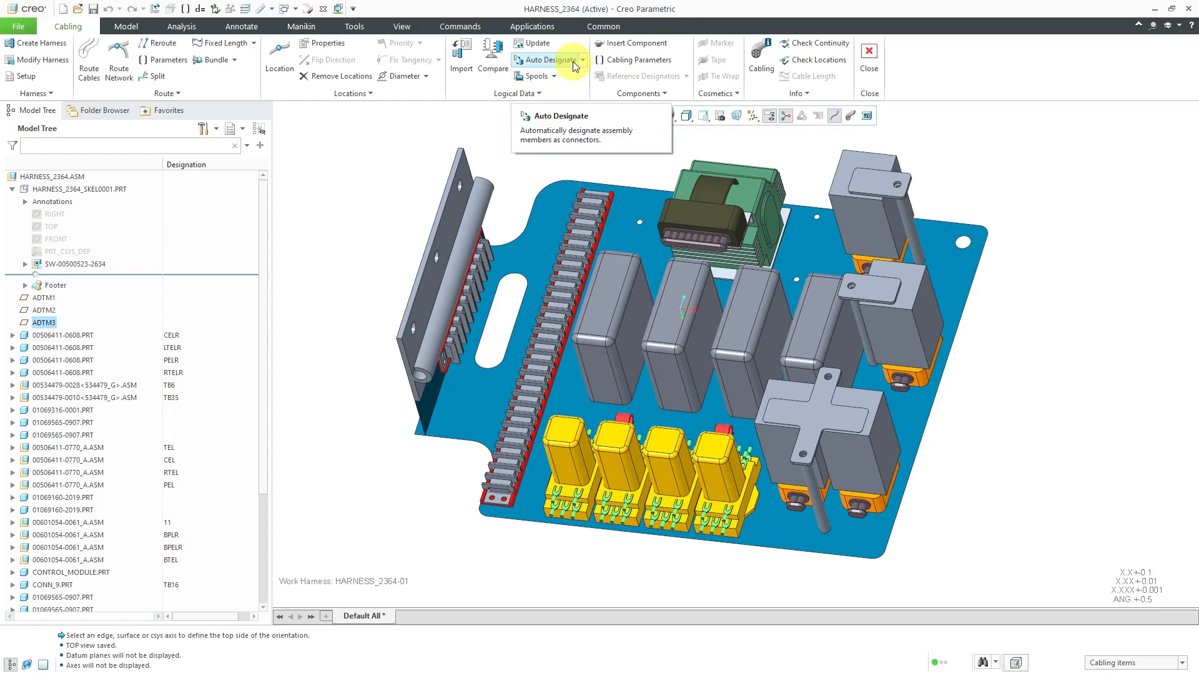
drag(260, 391, 215, 572)
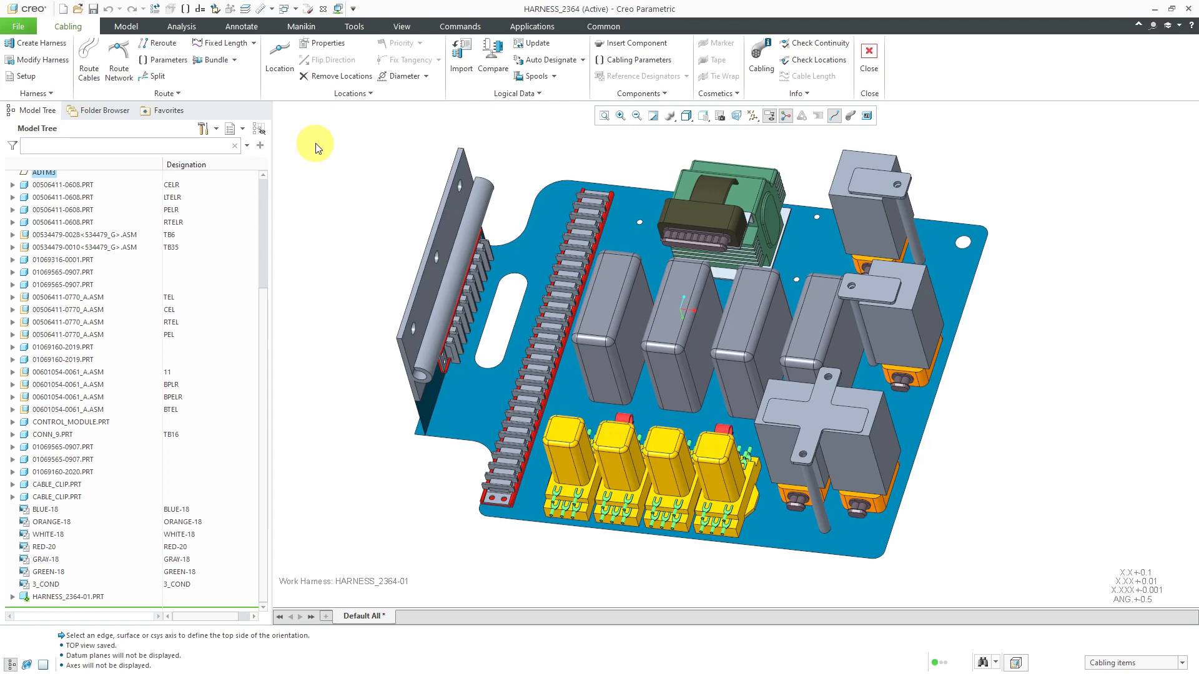
Orient the assembly to the saved TOP view and turn on the display of datum axes
click(703, 115)
click(724, 152)
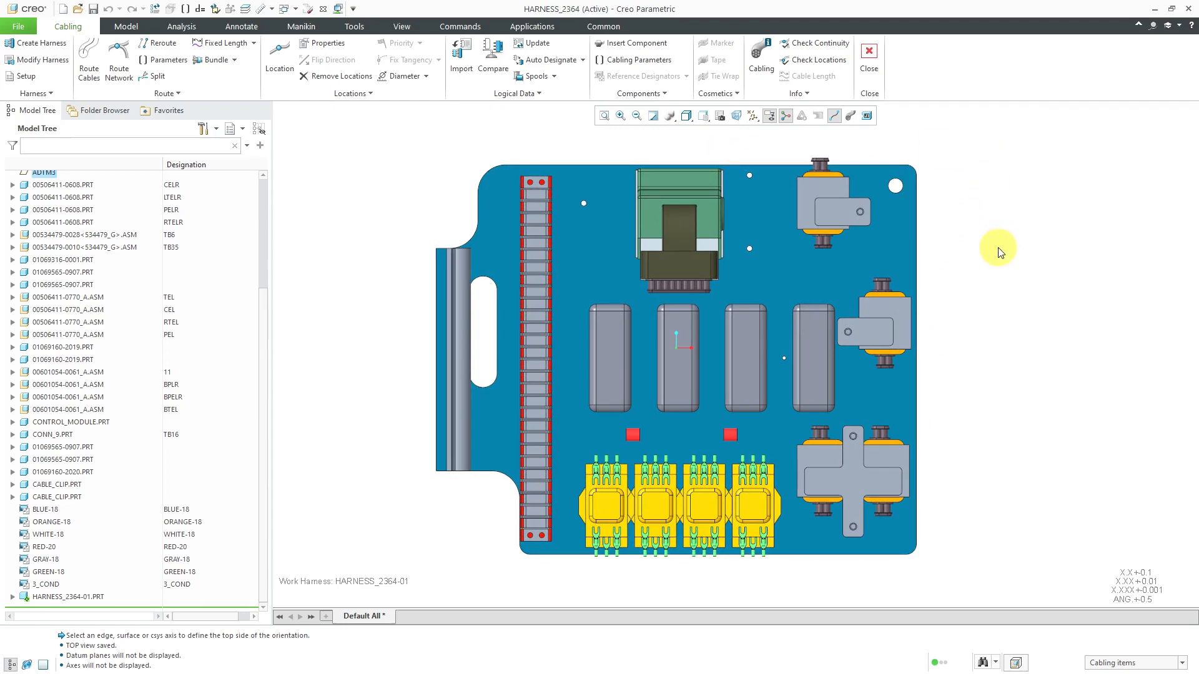
click(752, 116)
click(794, 145)
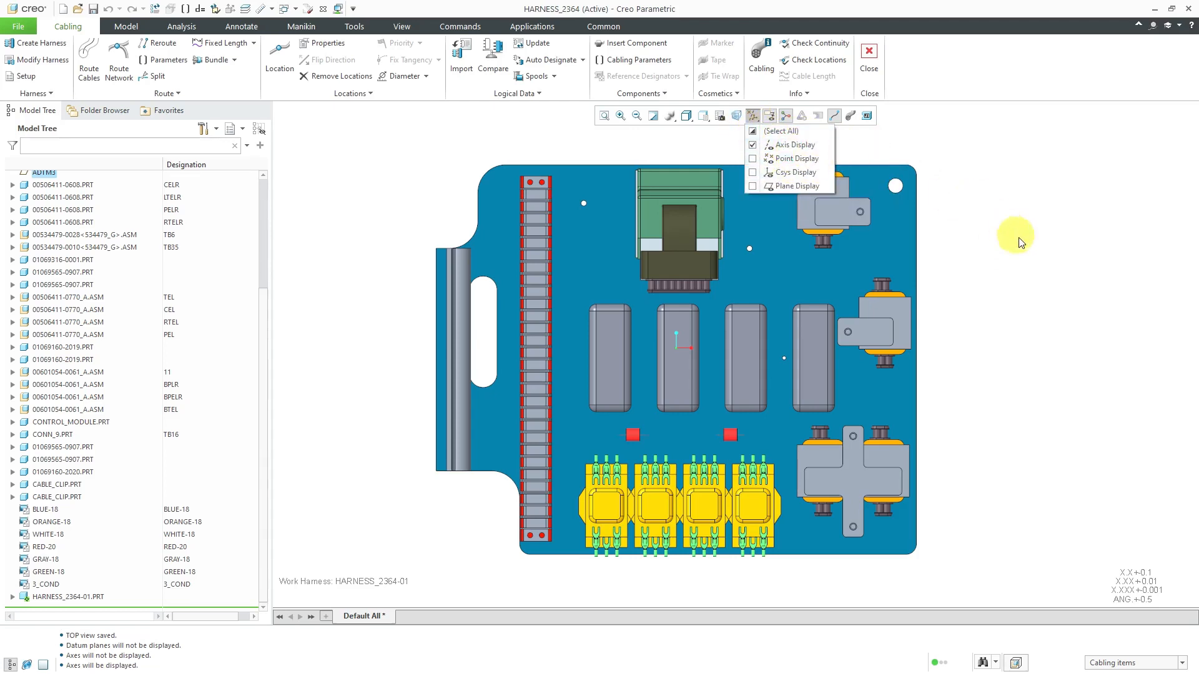
click(1021, 264)
middle_drag(717, 366, 618, 306)
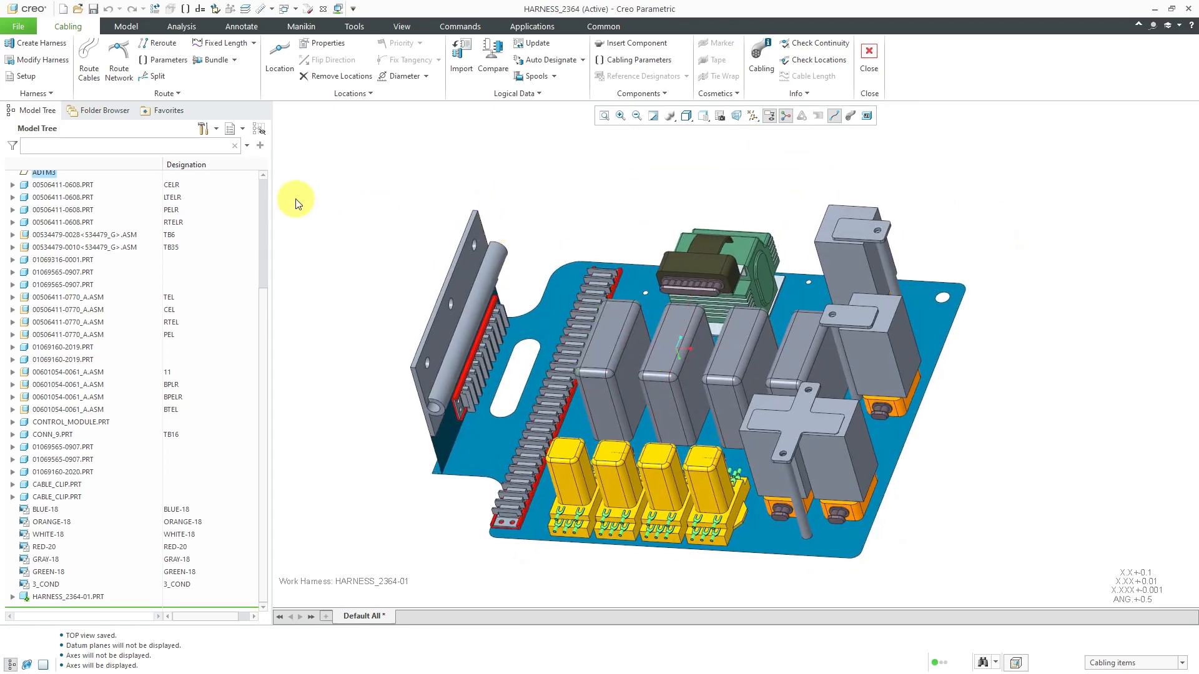
click(248, 10)
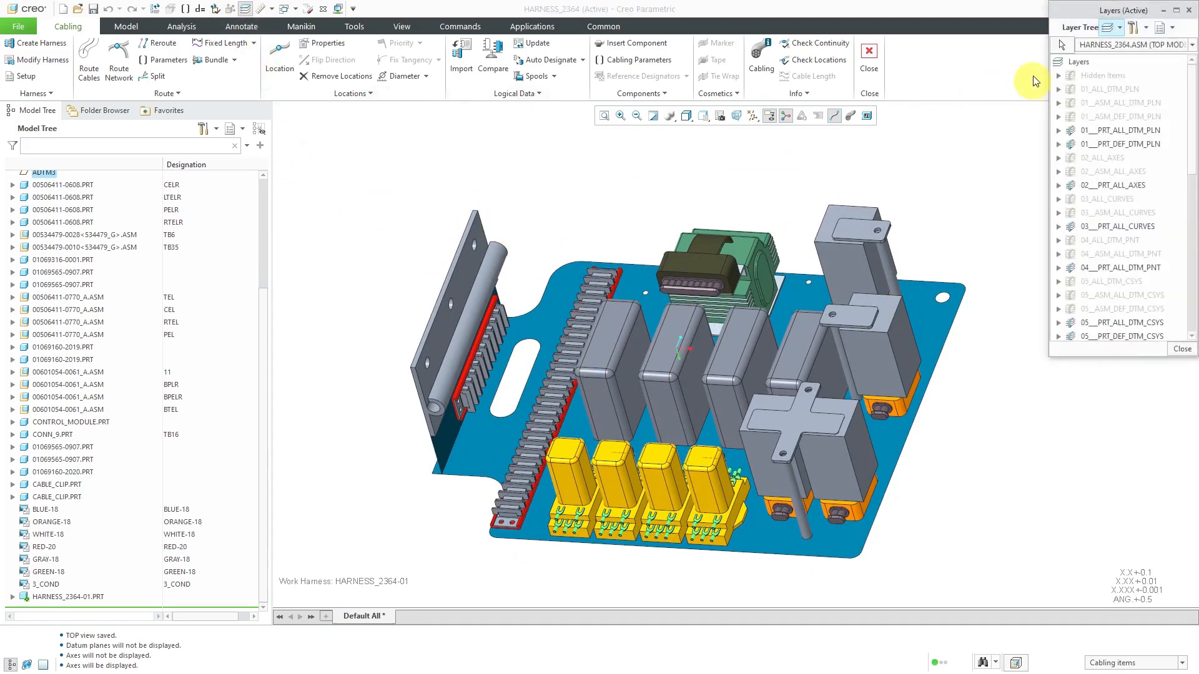
click(459, 290)
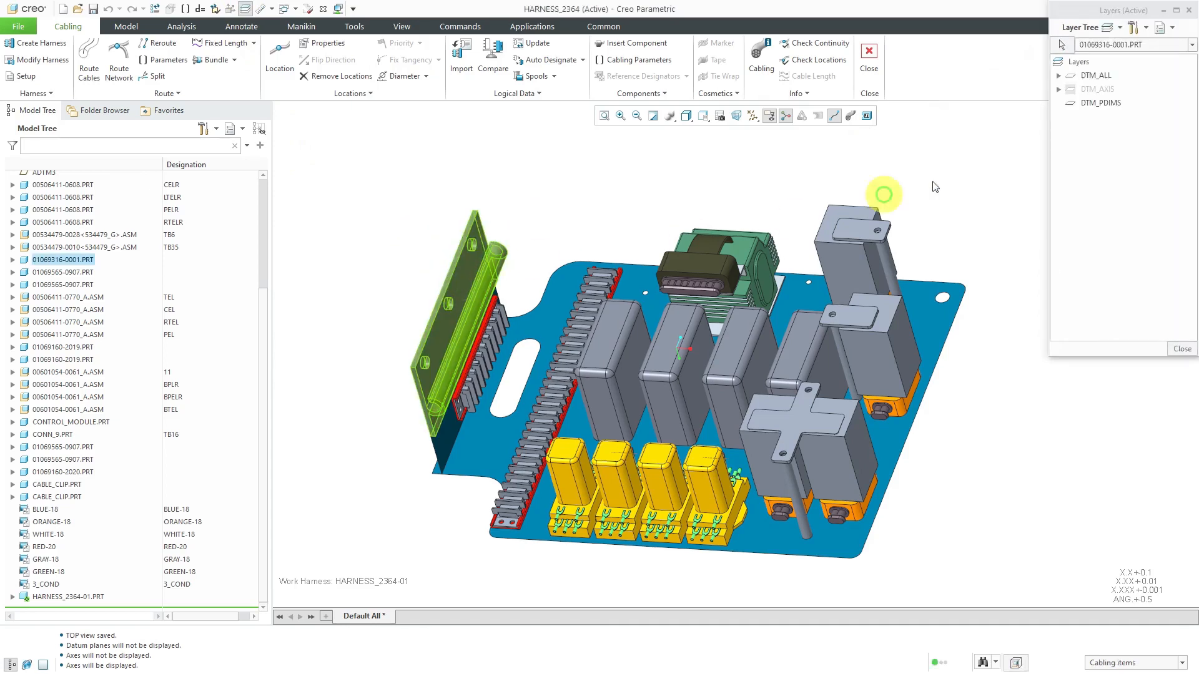
right_click(1100, 89)
click(1133, 128)
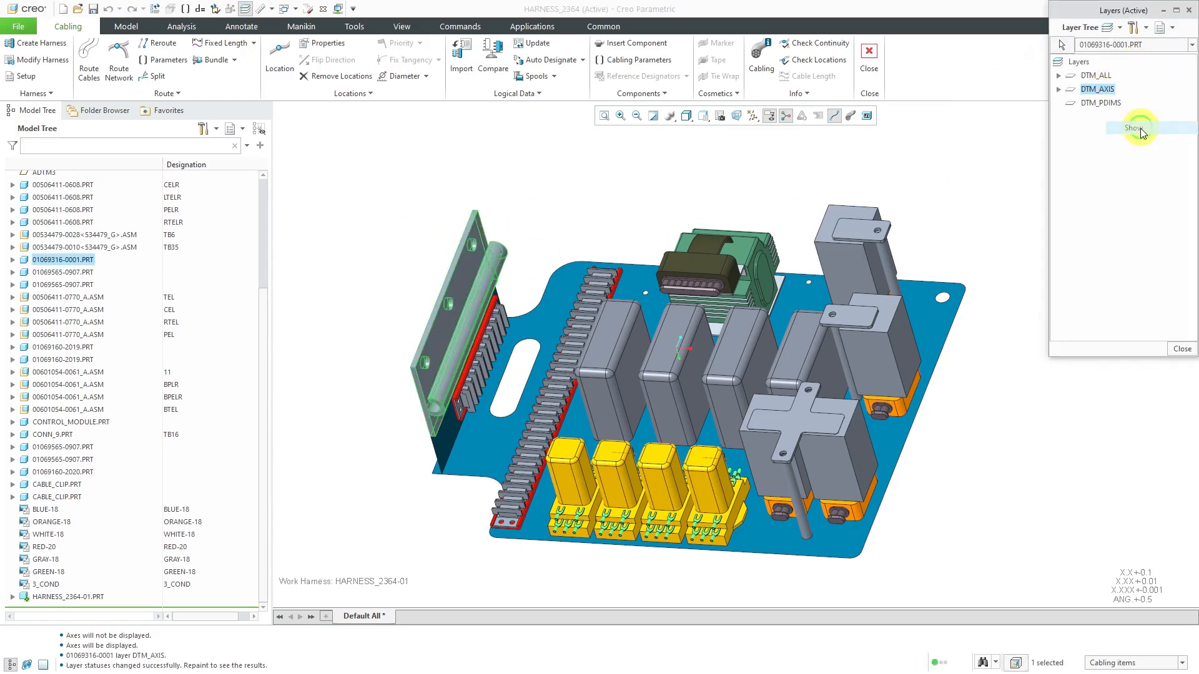
click(1181, 353)
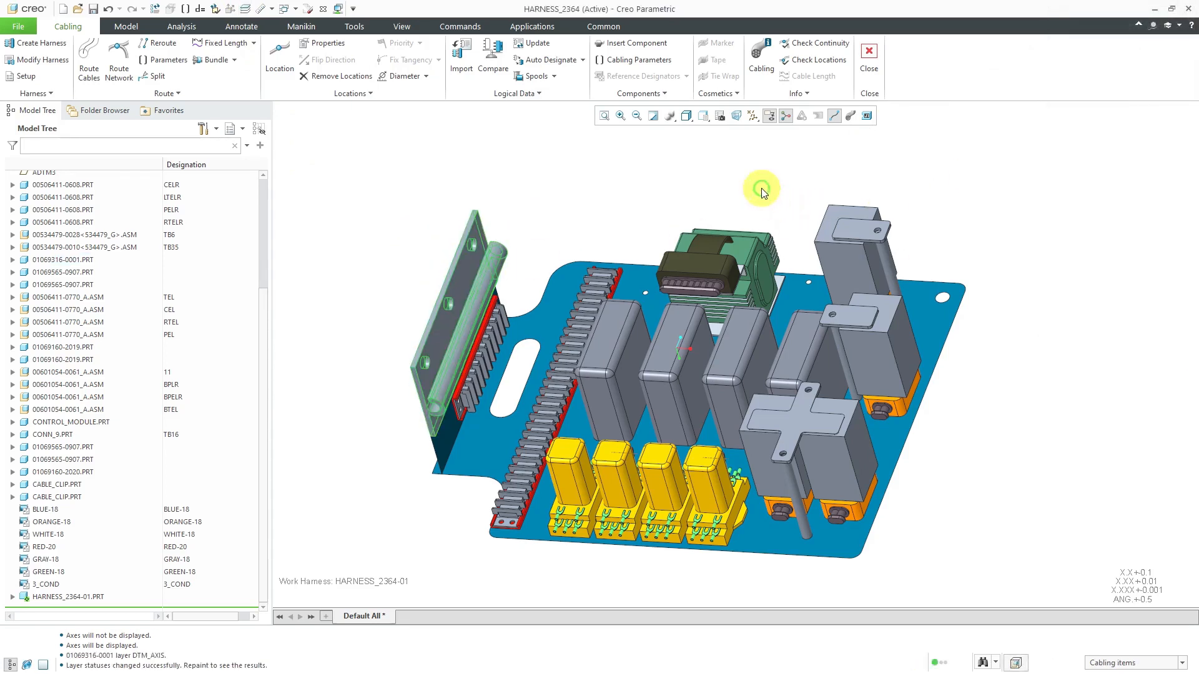
Return to the saved TOP view and start Route Network with its segments and locations listed and the model tree hidden
click(690, 118)
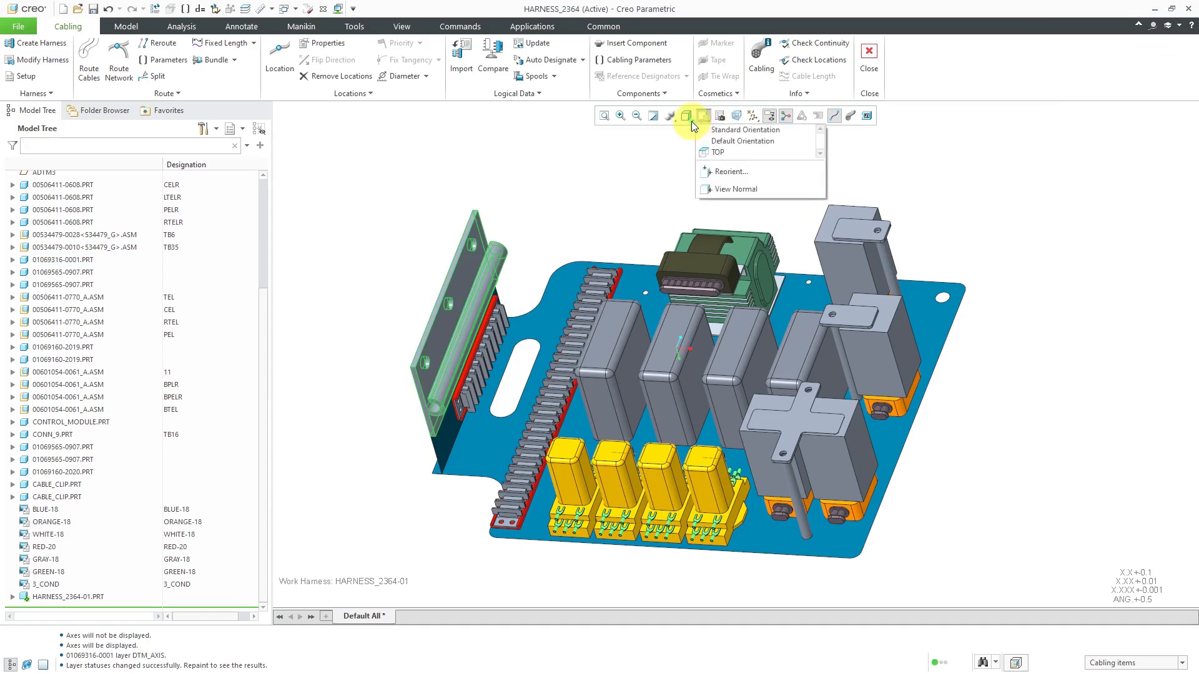
click(717, 121)
click(708, 120)
click(724, 149)
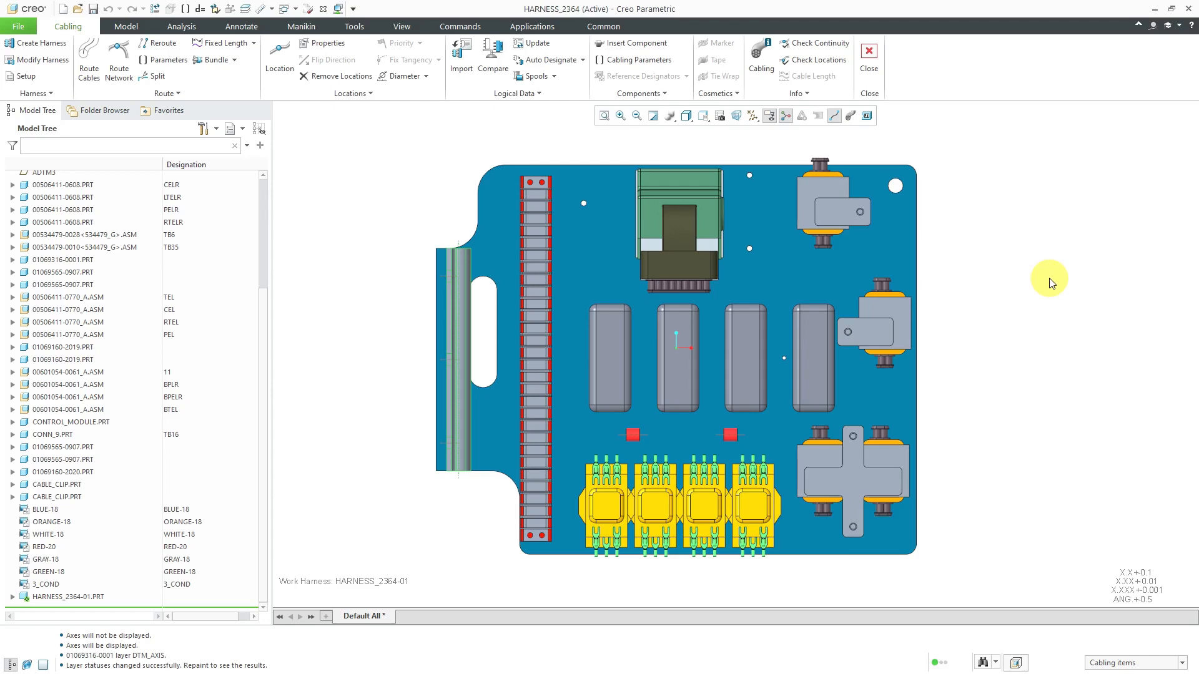
click(119, 80)
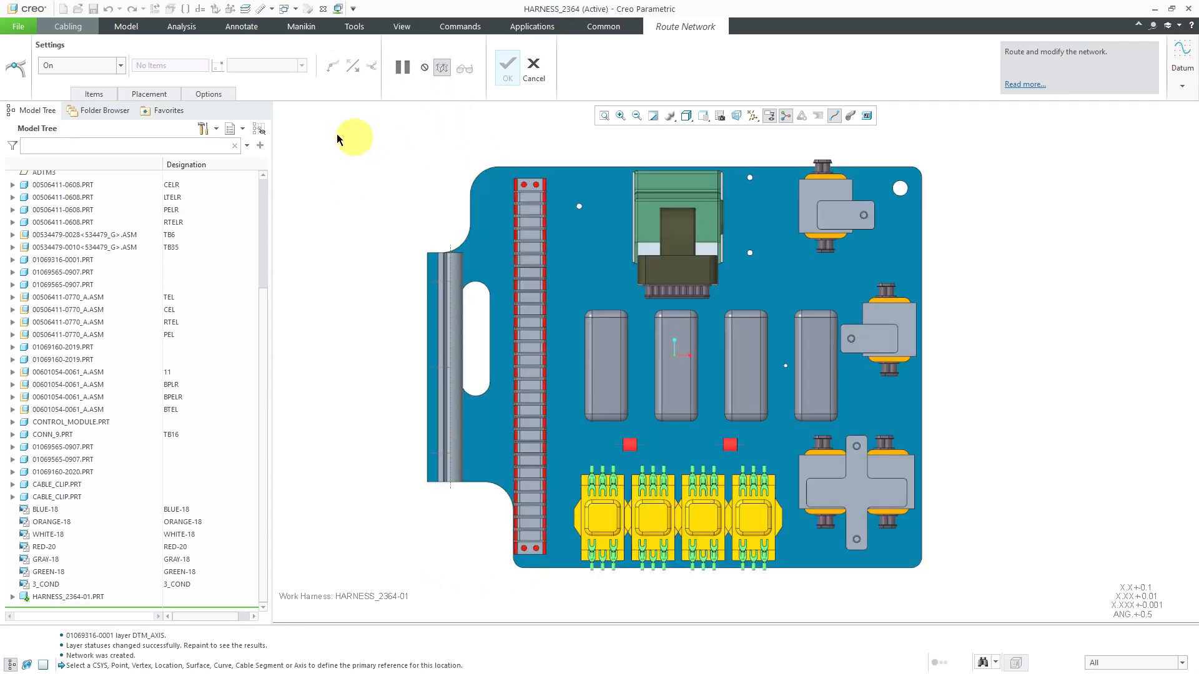
click(95, 95)
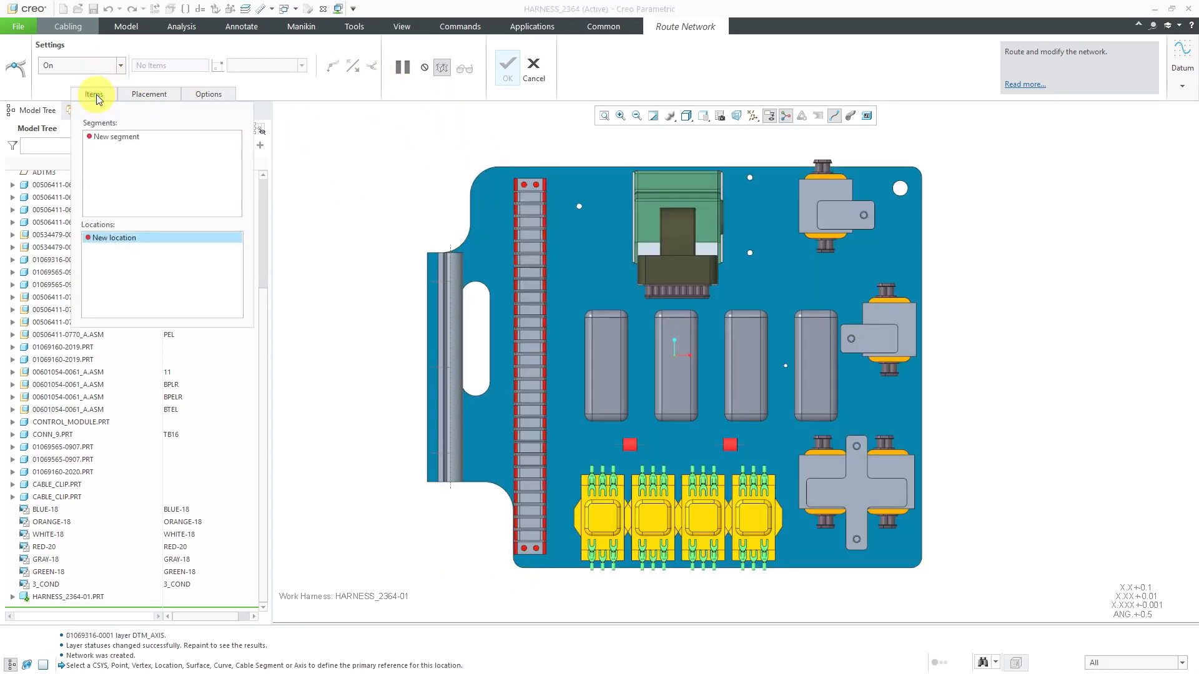
click(11, 664)
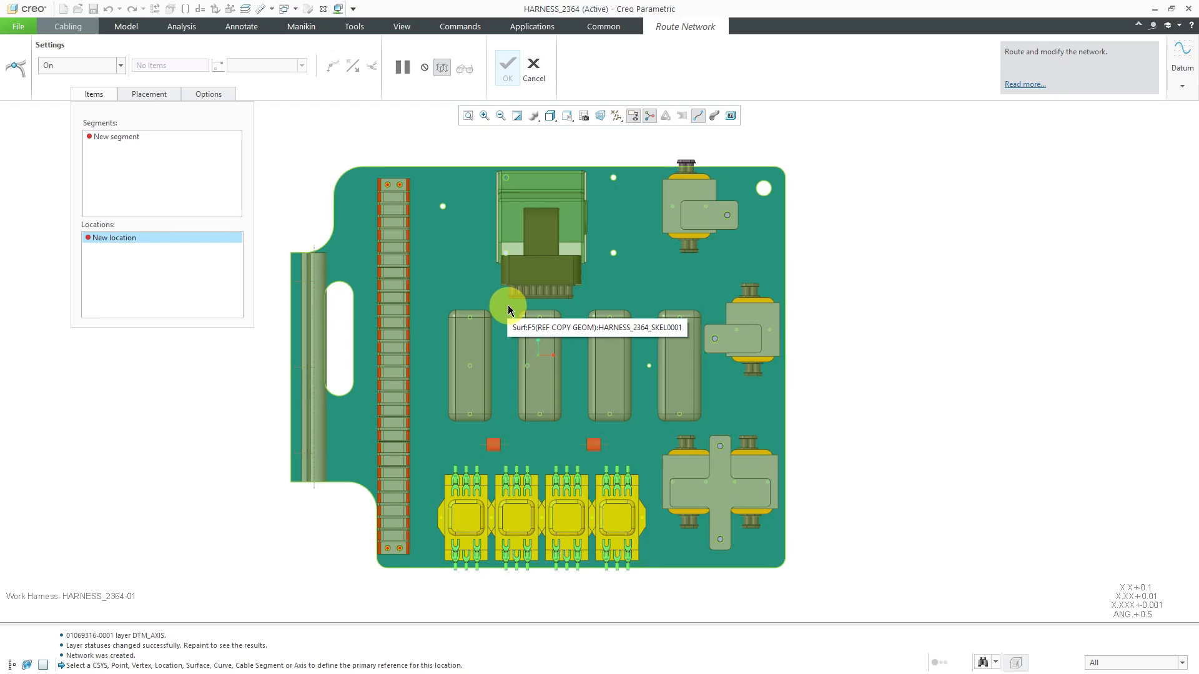
Place three network locations on the plate surface, curving from below the dark connector toward the long terminal strip
click(509, 308)
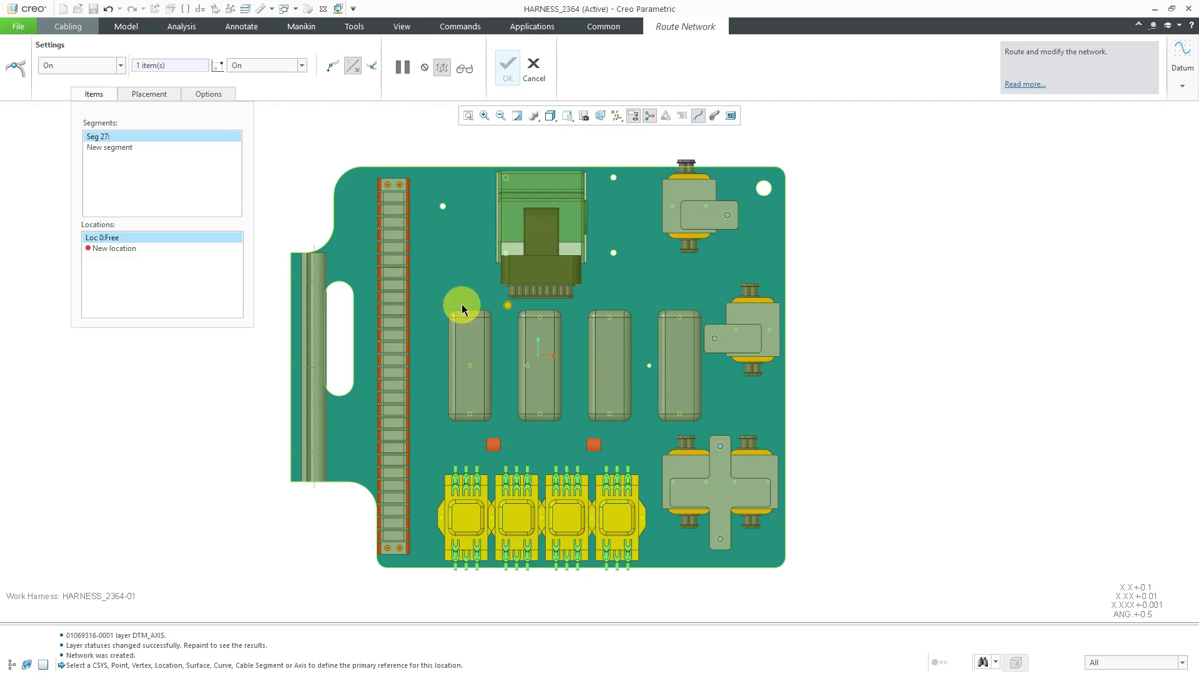
click(461, 304)
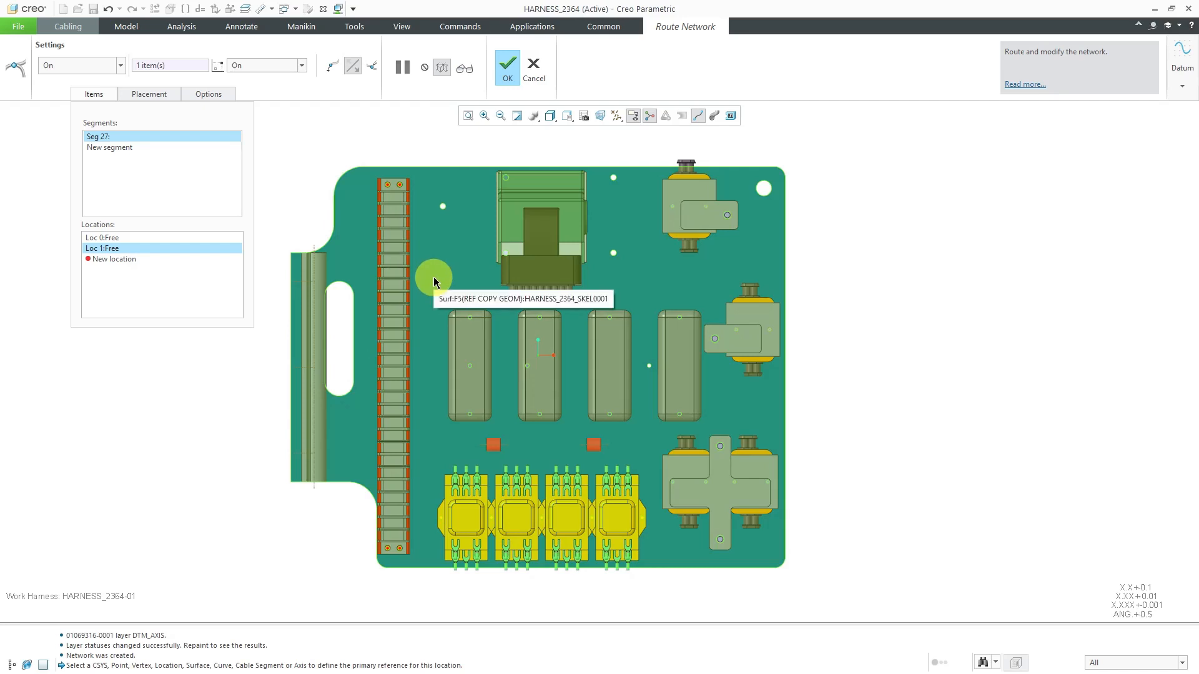
click(433, 276)
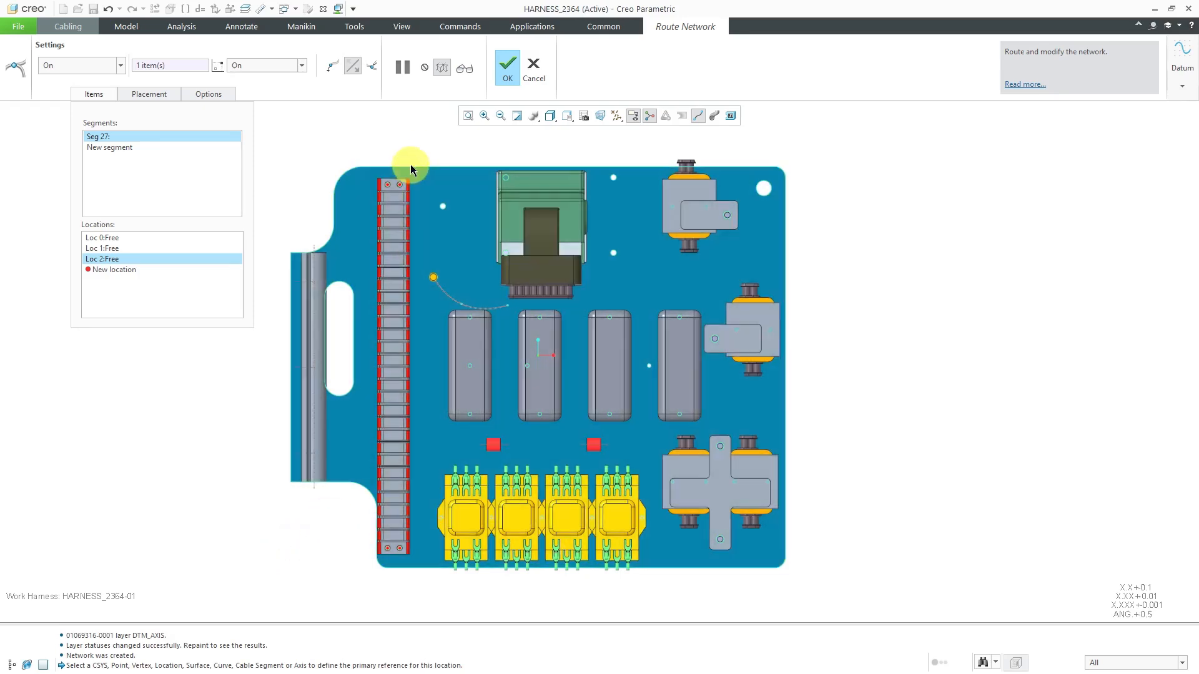
Add a Use Direction location parallel to the plate's outer side edge, about 2.72 from the previous location, running alongside the terminal strip
mouse_move(504, 364)
middle_down()
mouse_move(495, 326)
mouse_move(493, 353)
middle_up()
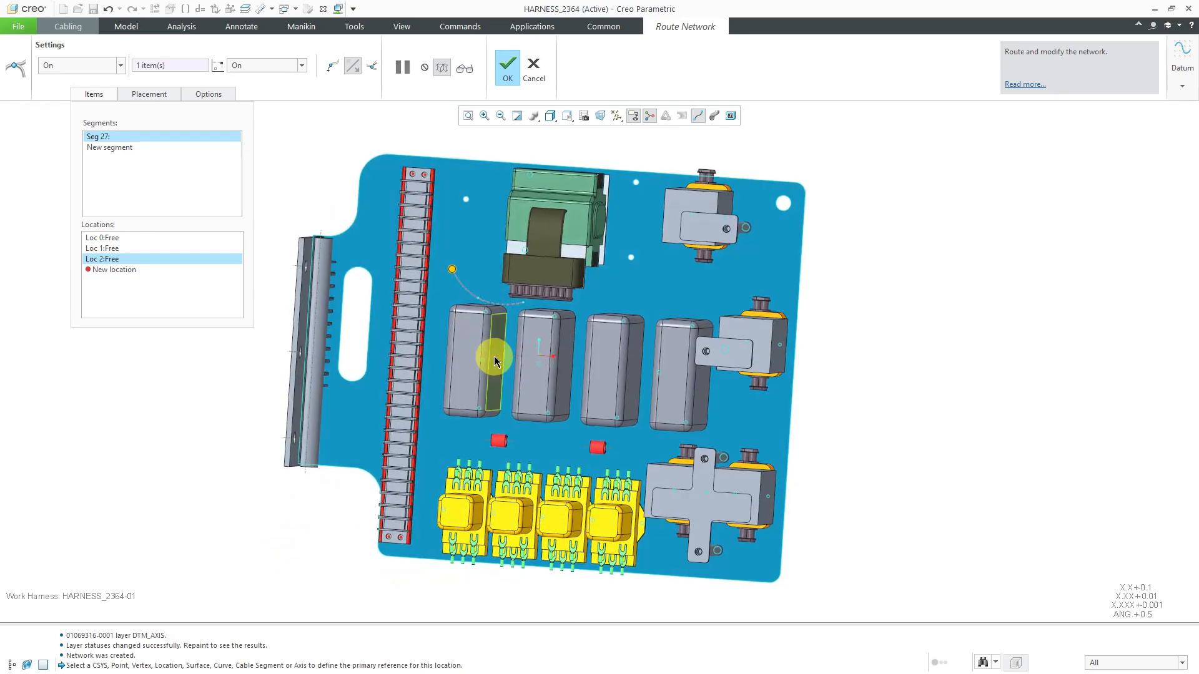
right_click(312, 182)
mouse_move(342, 226)
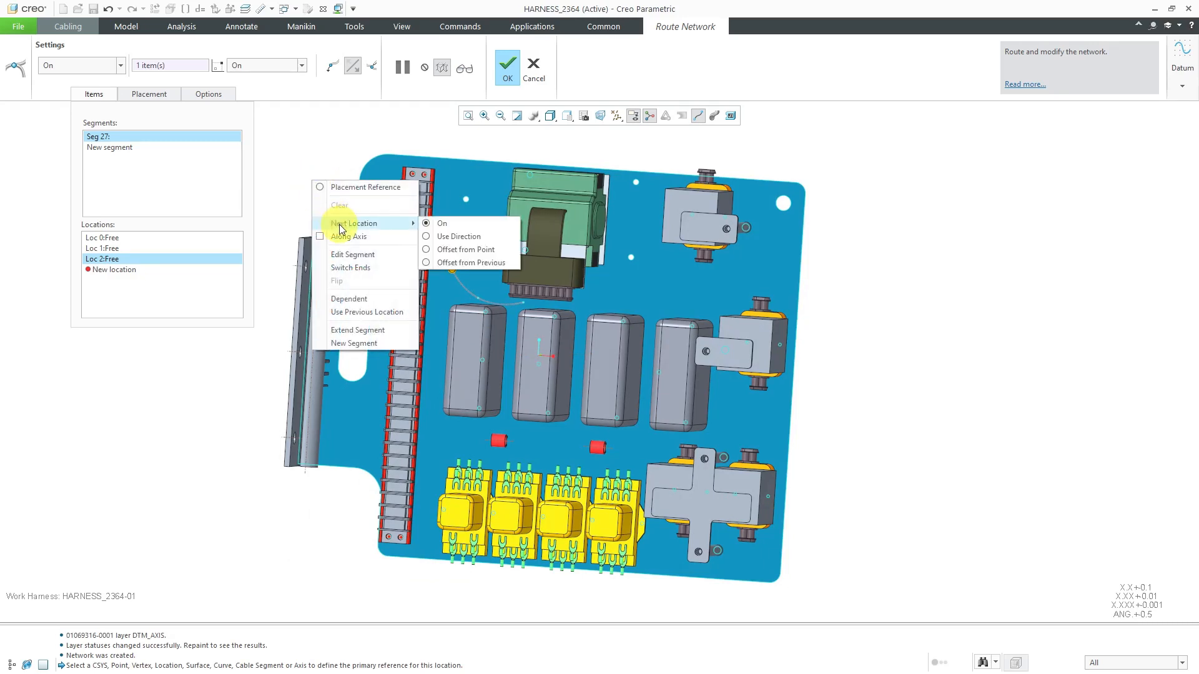
click(454, 238)
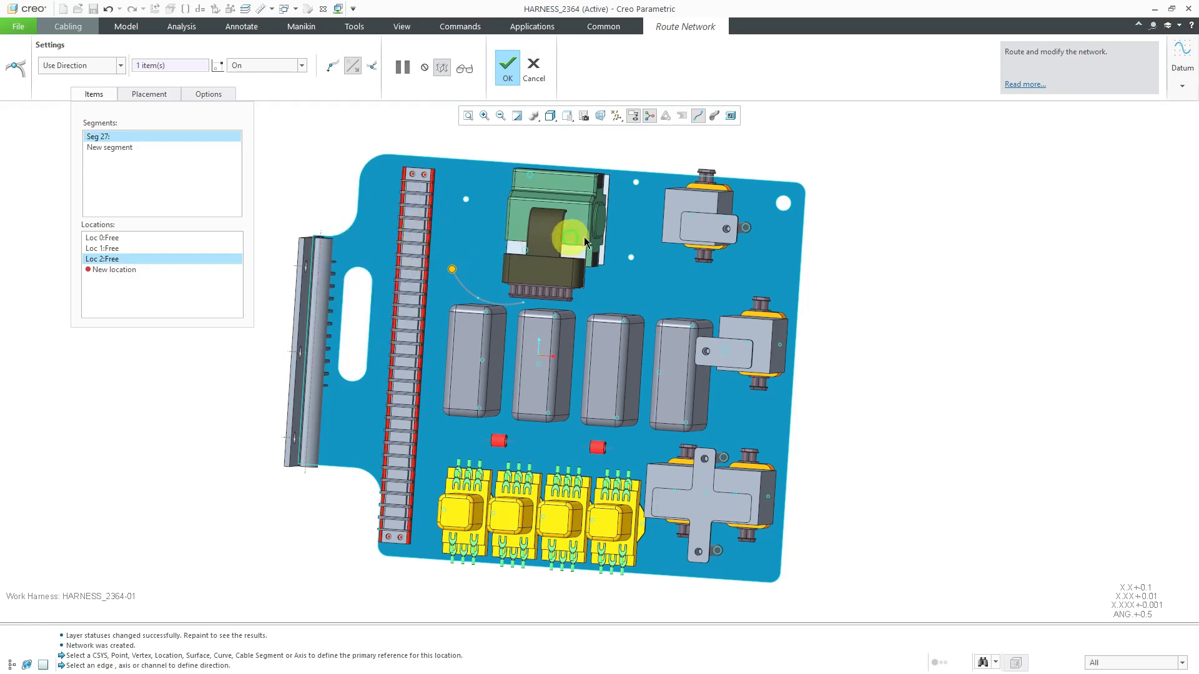
click(804, 277)
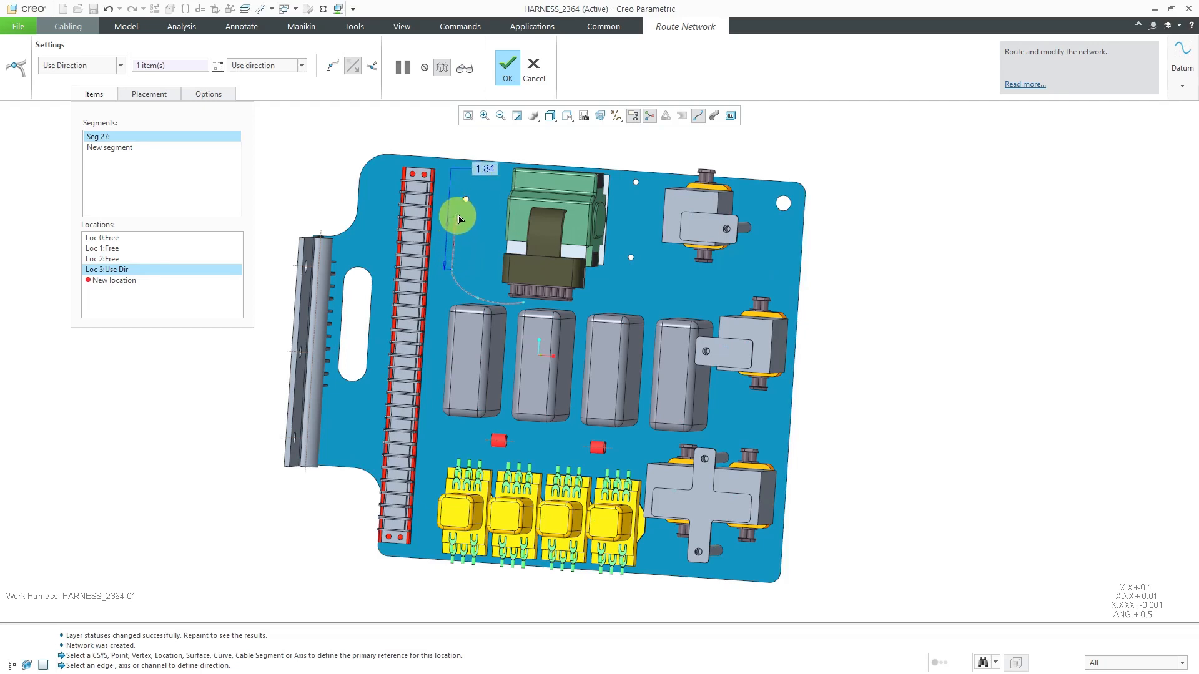
drag(456, 199, 457, 192)
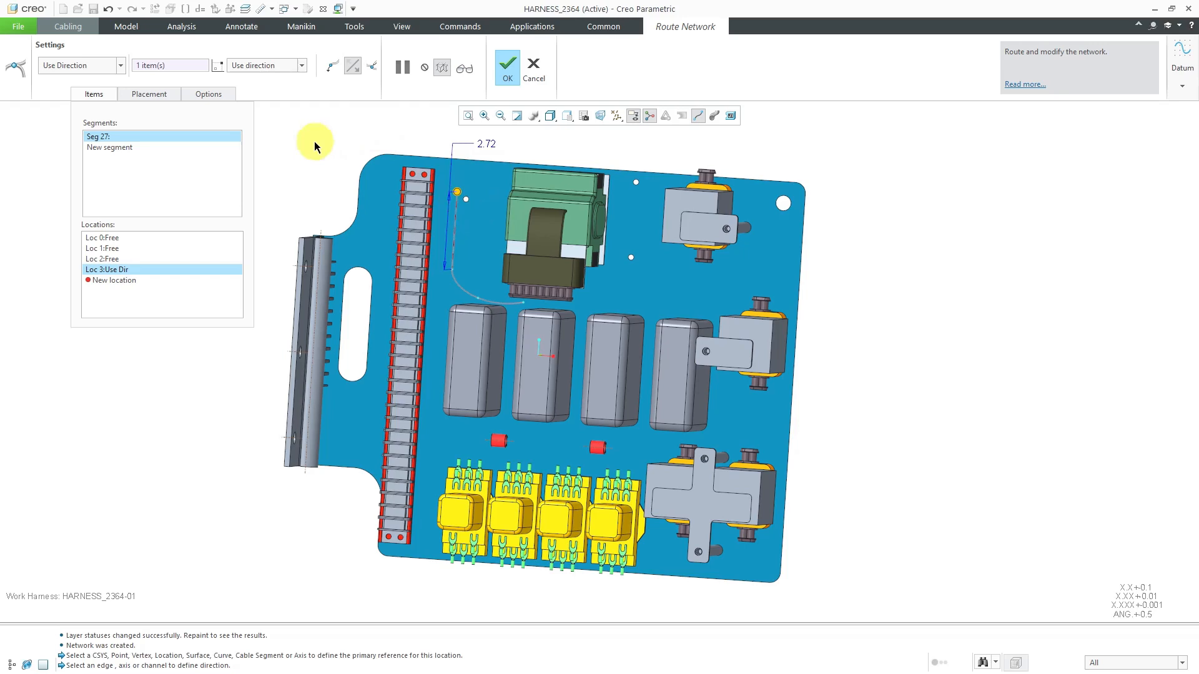
Switch the next location type back to On and place three locations on the plate, curving around the terminal strip's end toward the bracket
right_click(289, 143)
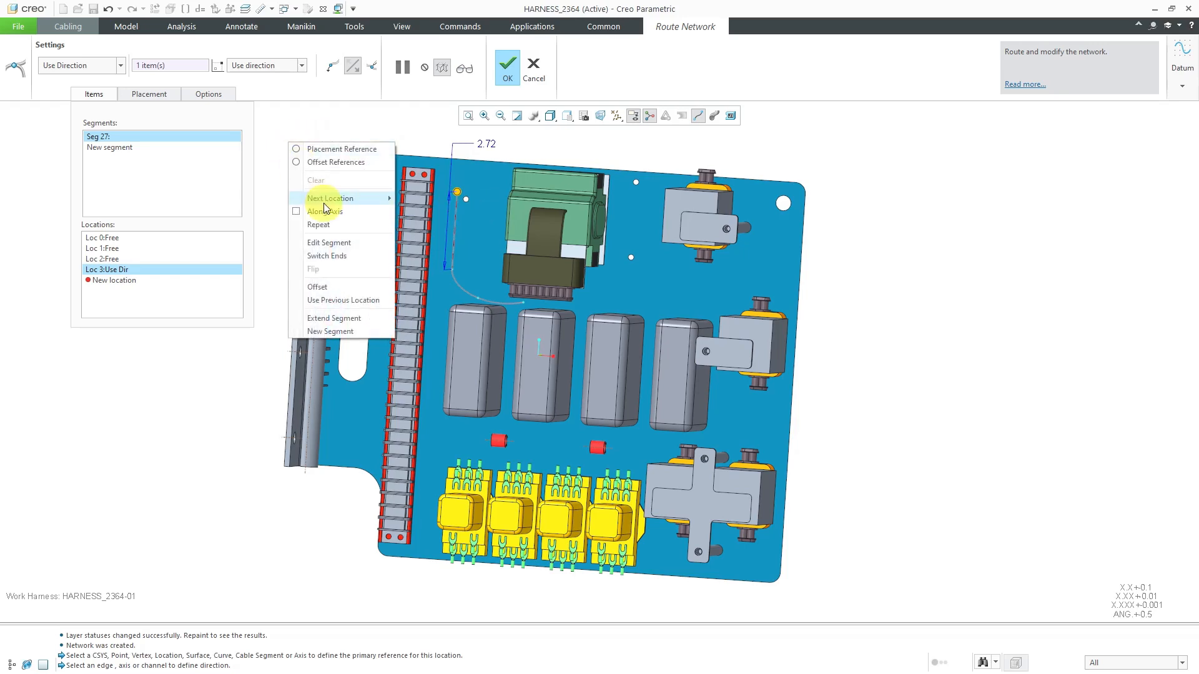
mouse_move(329, 198)
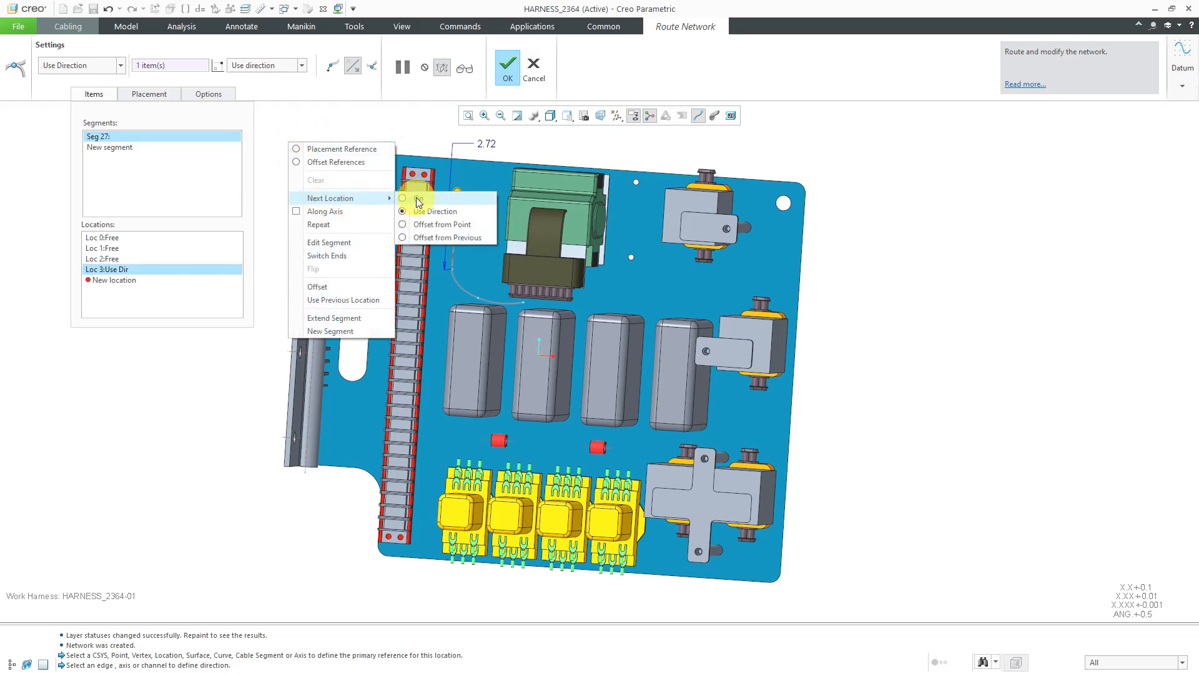
click(417, 200)
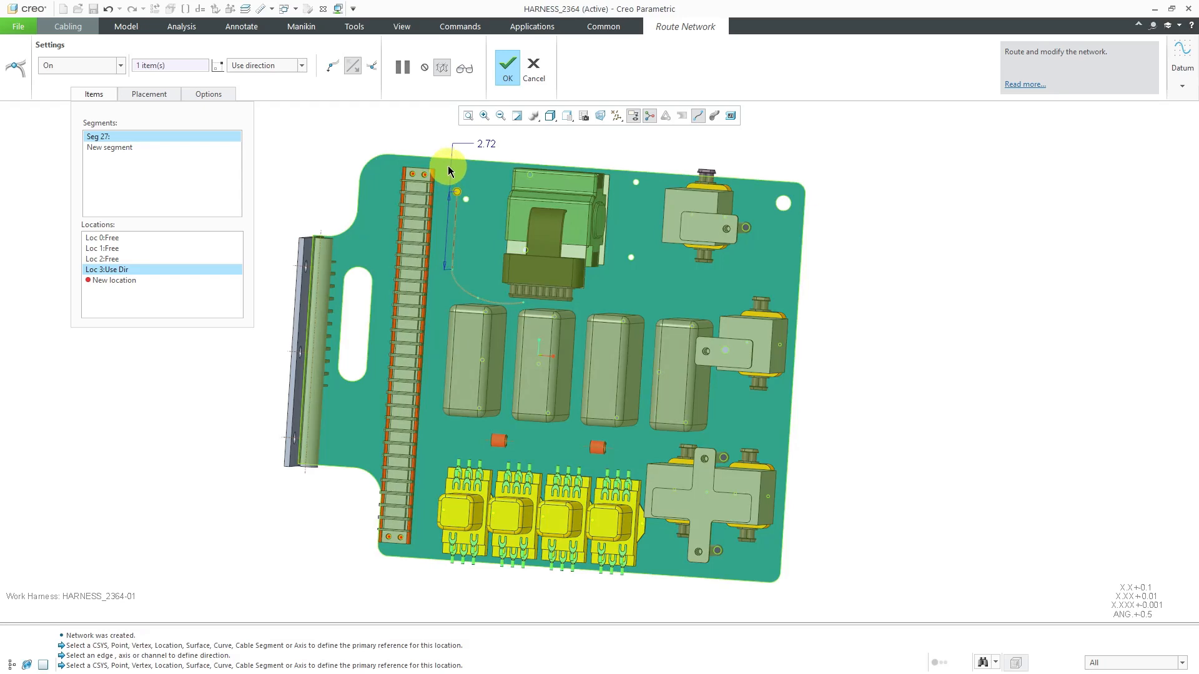
click(447, 166)
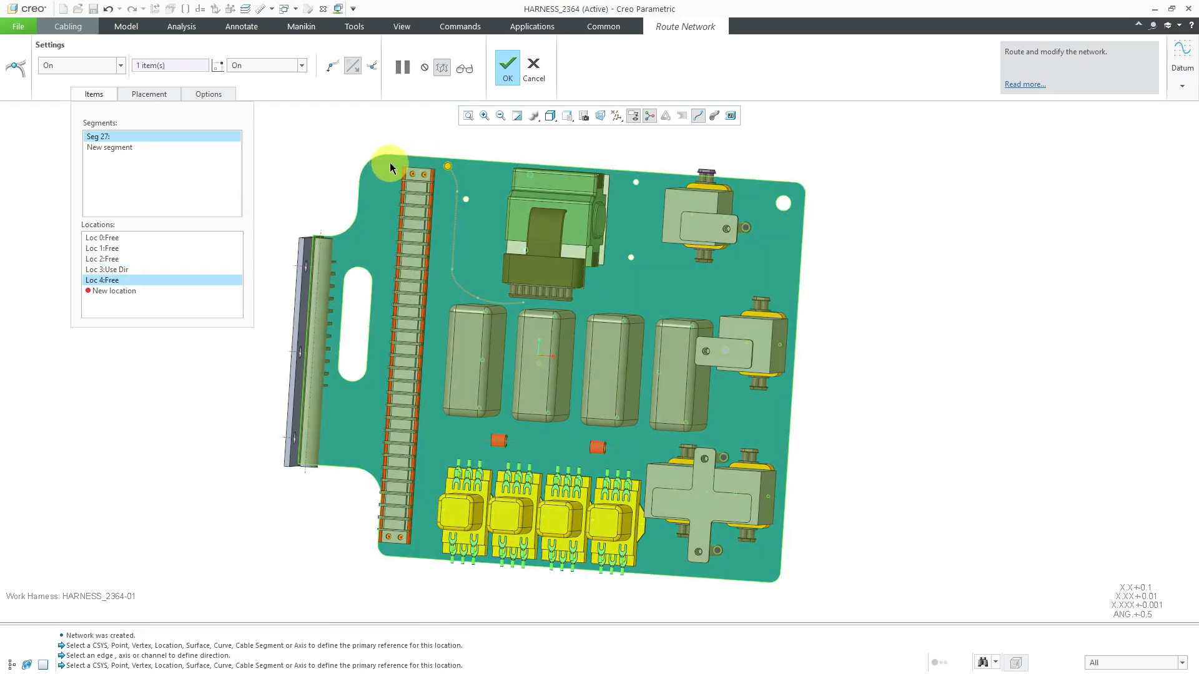
click(391, 165)
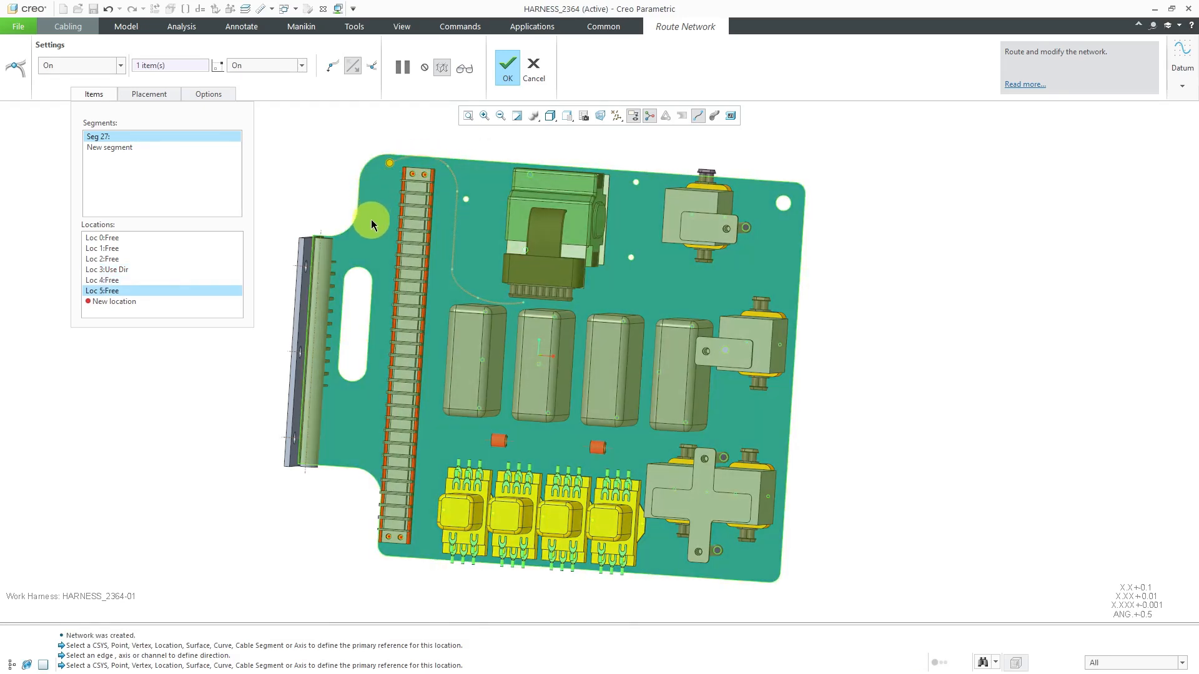
click(371, 216)
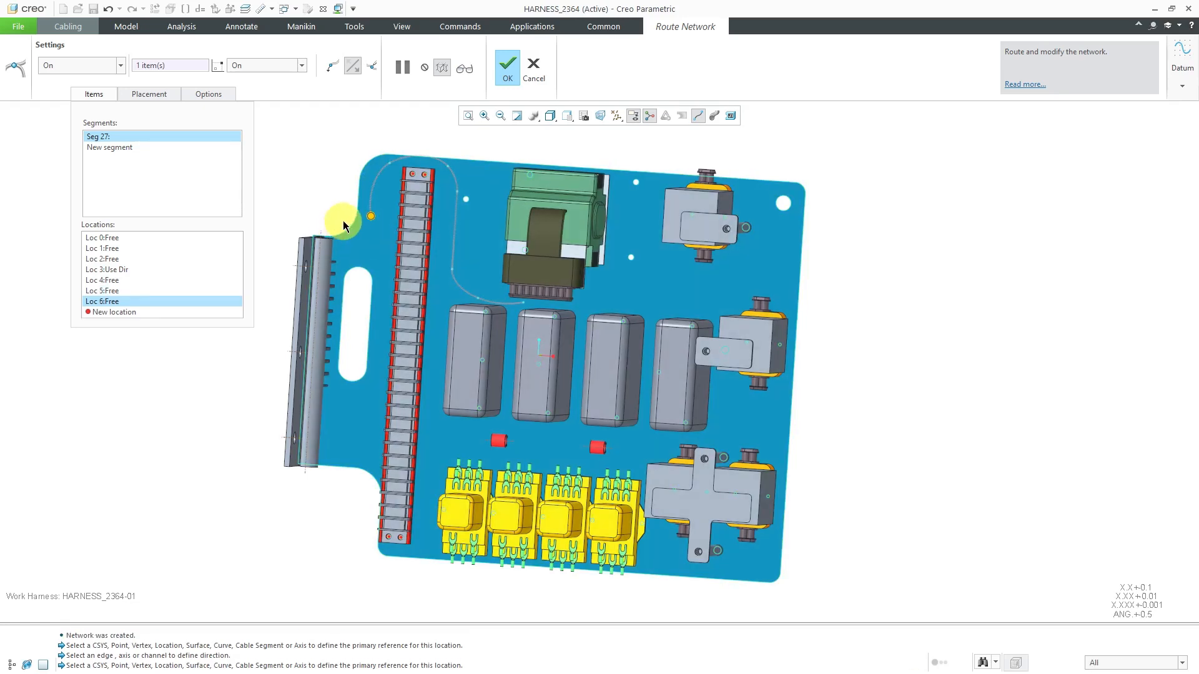
Route the network segment along the axis of the bracket's tube using Along Axis
scroll(334, 220, up, 2)
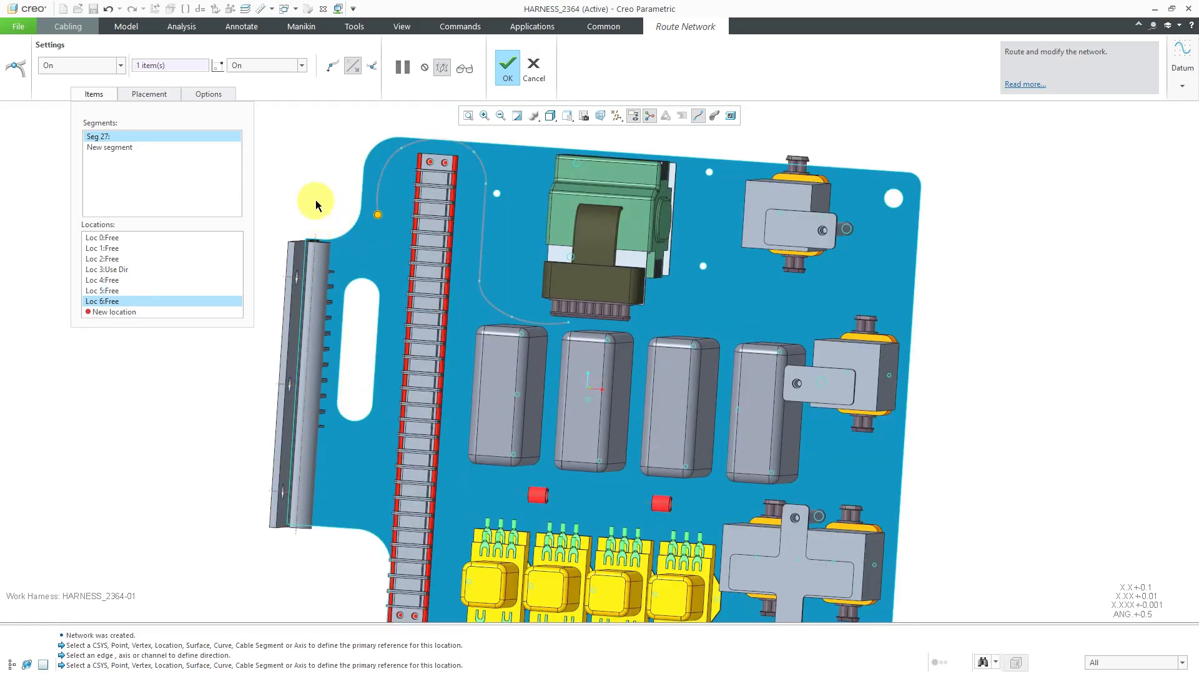
right_click(290, 151)
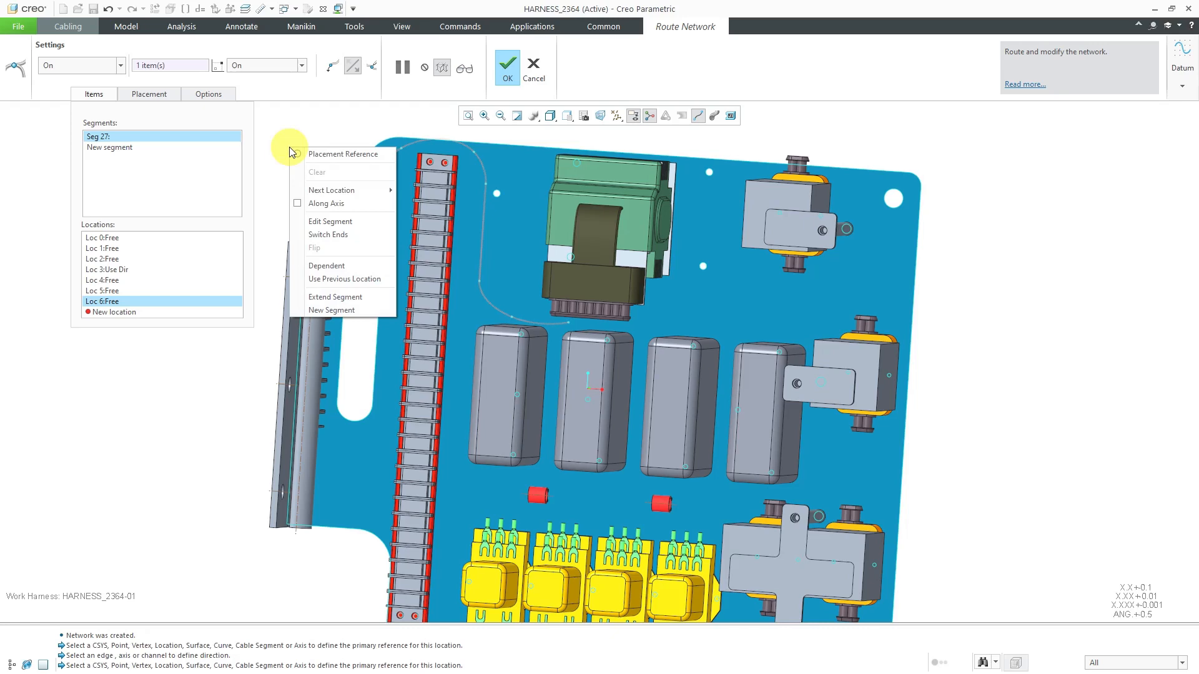
click(331, 210)
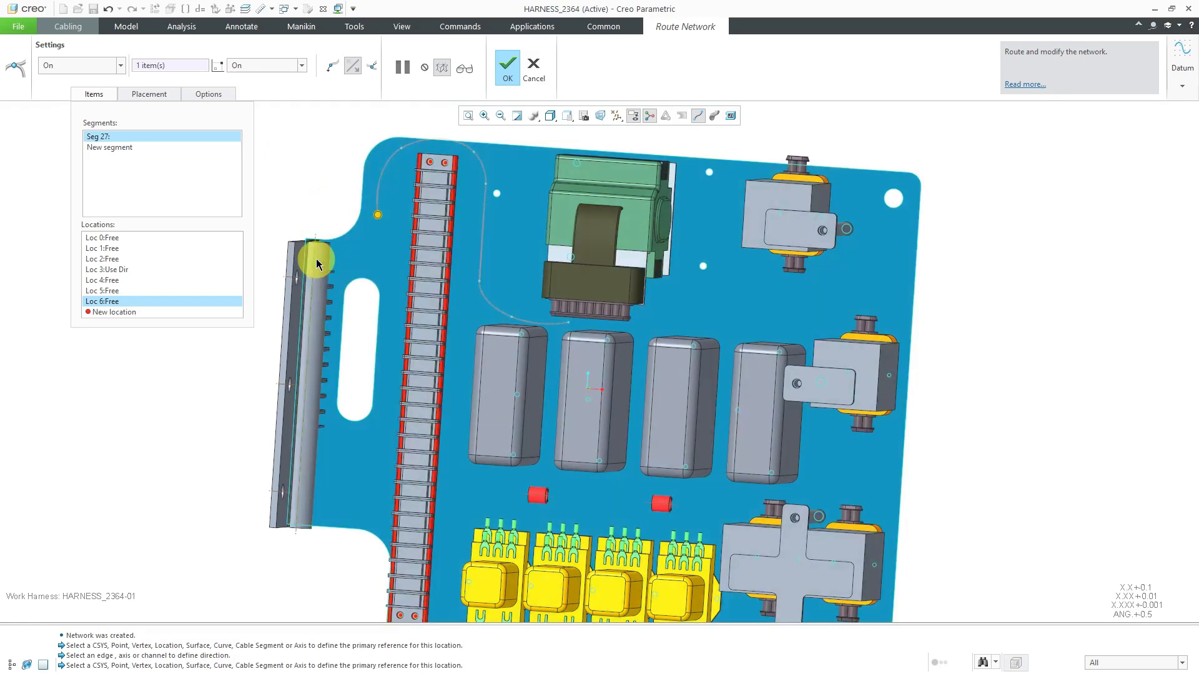
click(316, 261)
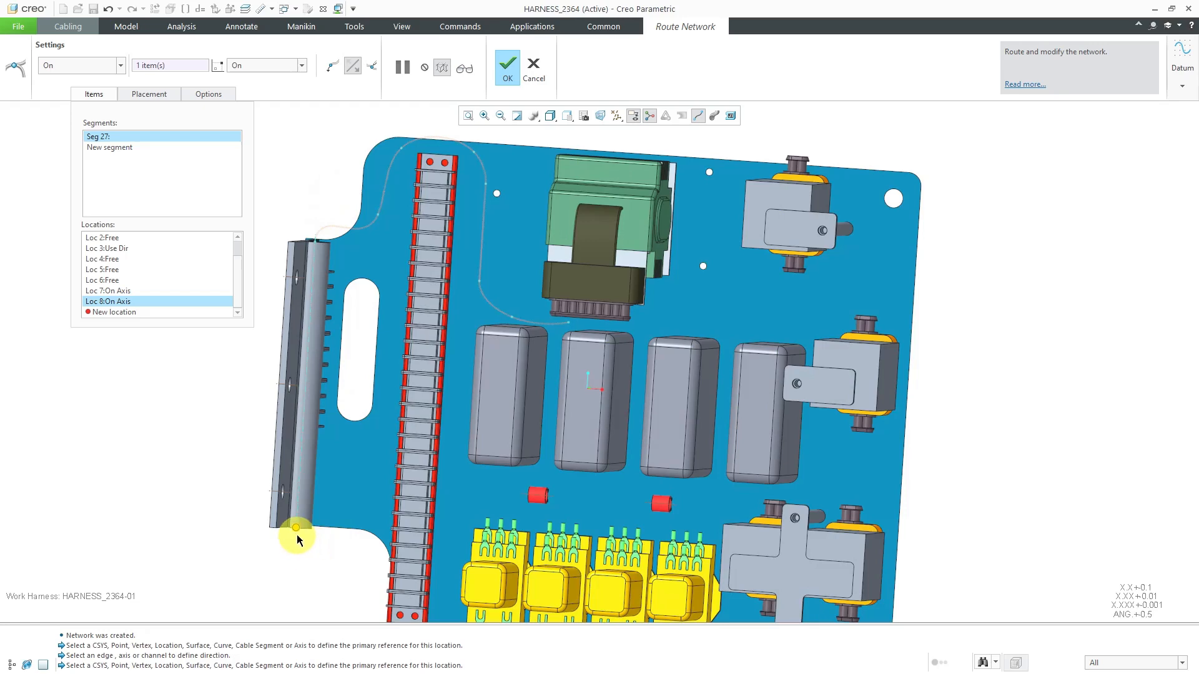
scroll(338, 212, down, 4)
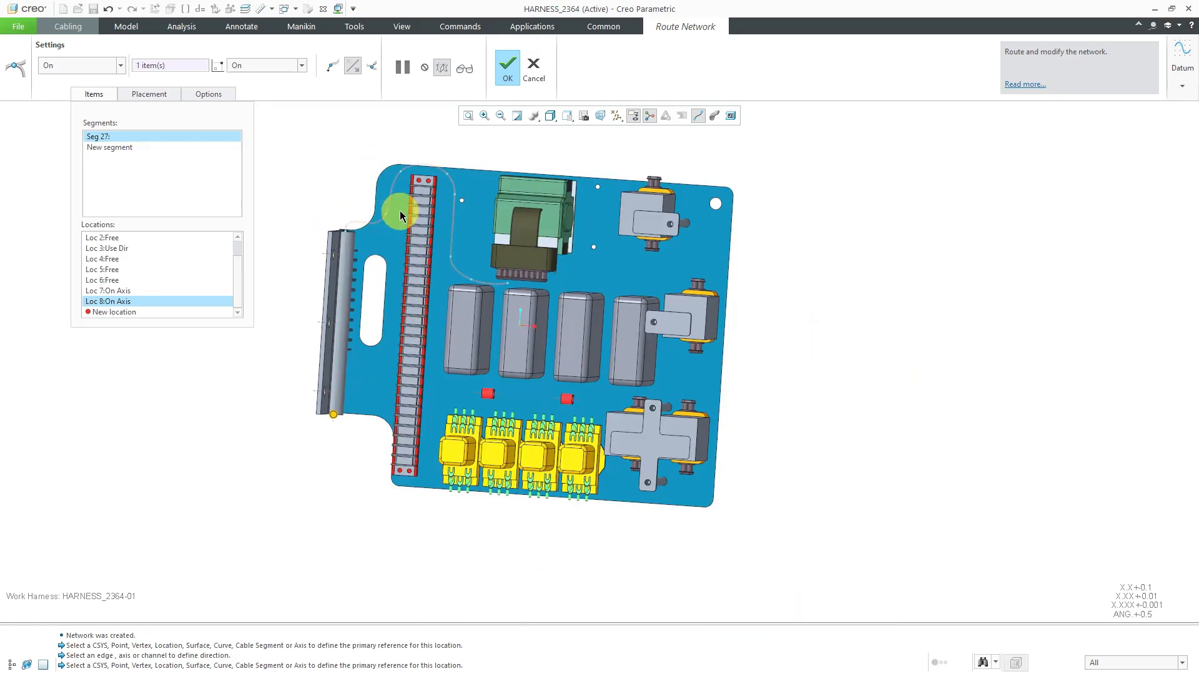
middle_drag(393, 401, 347, 374)
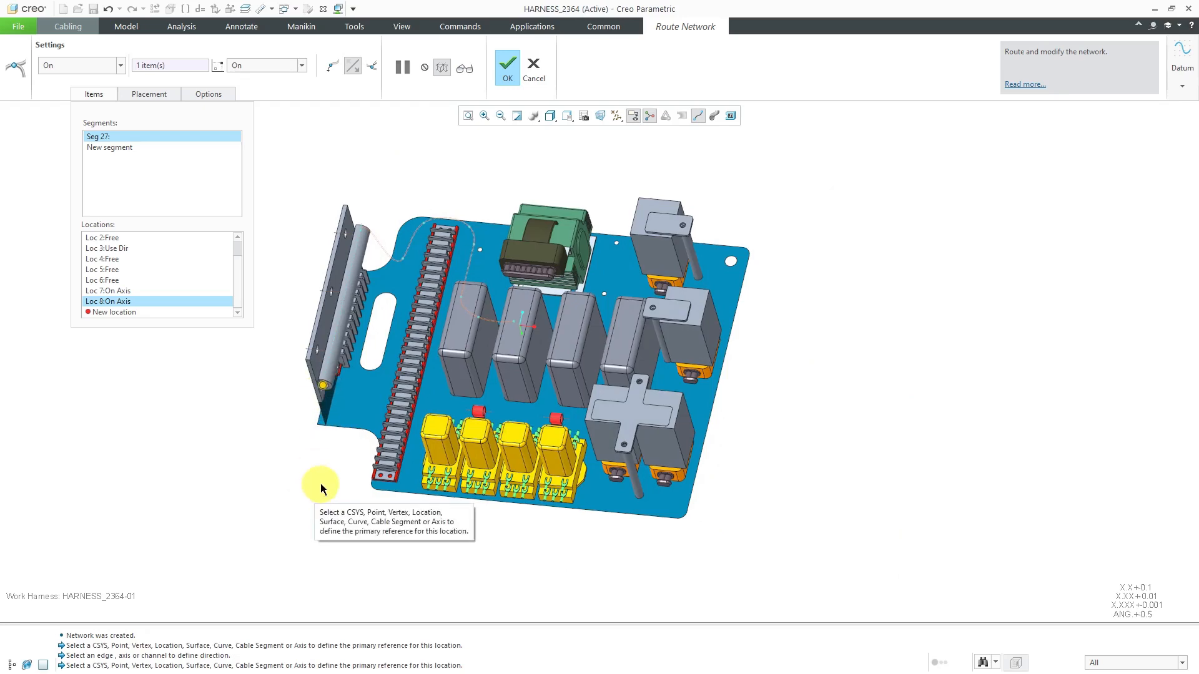
Place a location on the plate between the terminal strip's end and the nearest yellow relay, continuing the network out of the bracket's tube
mouse_move(321, 481)
middle_down()
mouse_move(342, 501)
mouse_move(326, 498)
middle_up()
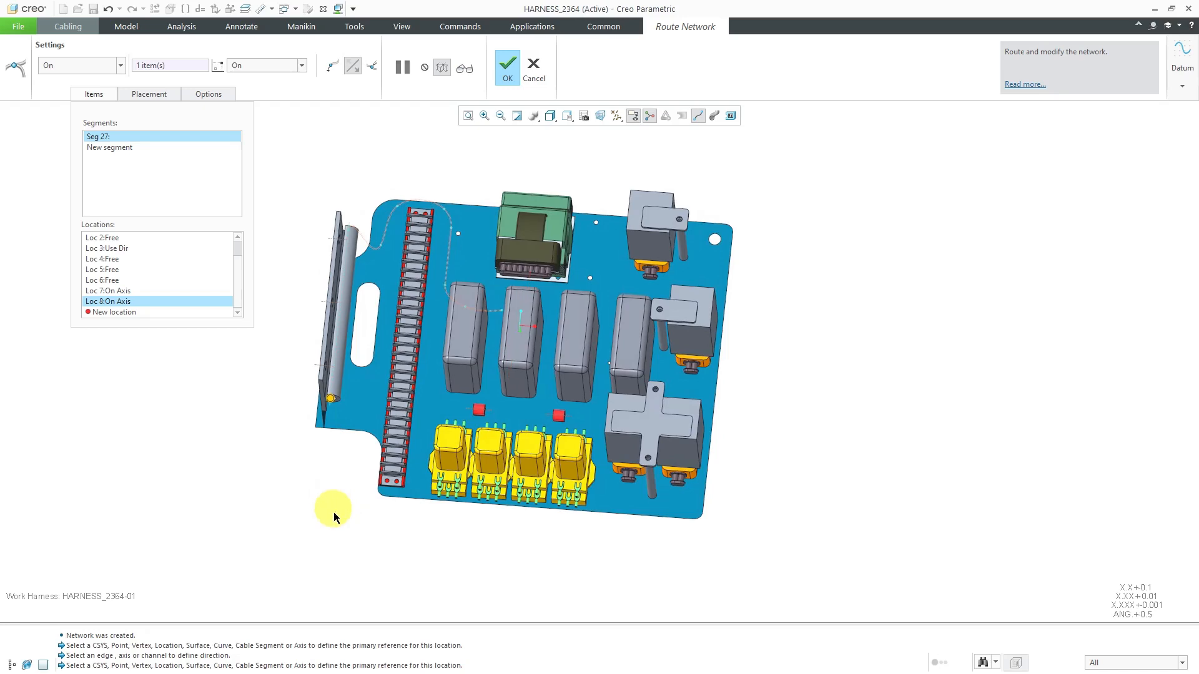
scroll(353, 531, up, 2)
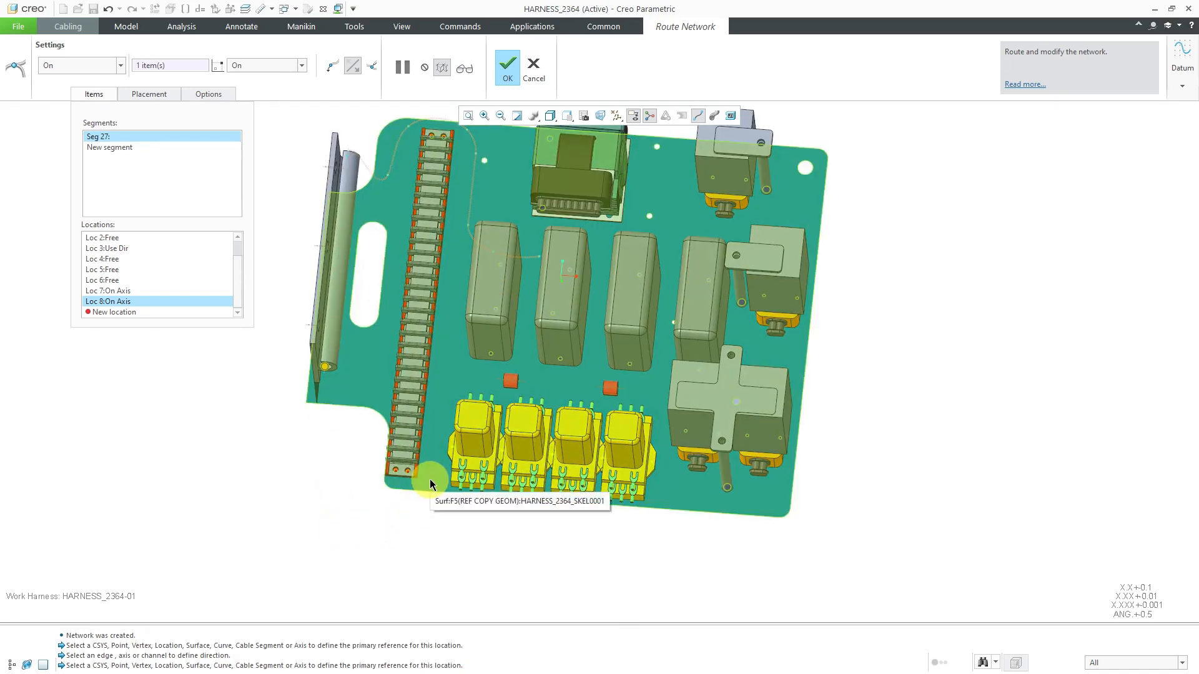
click(430, 480)
middle_drag(392, 512, 396, 545)
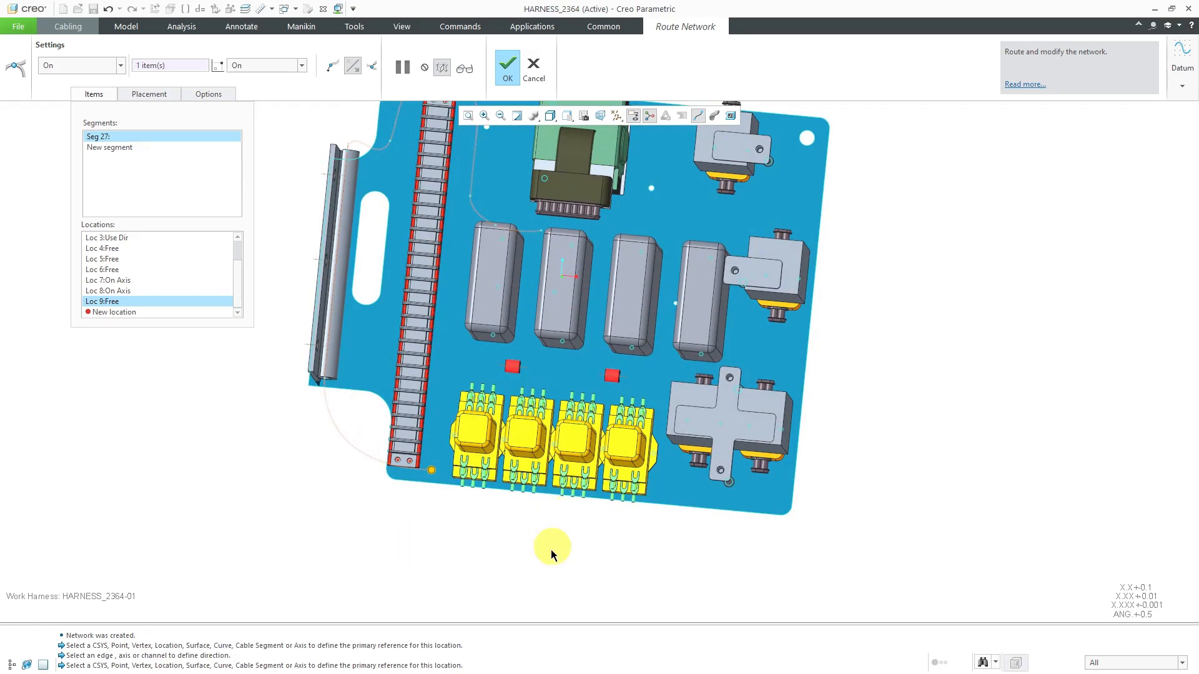
shift+middle_drag(562, 522, 553, 574)
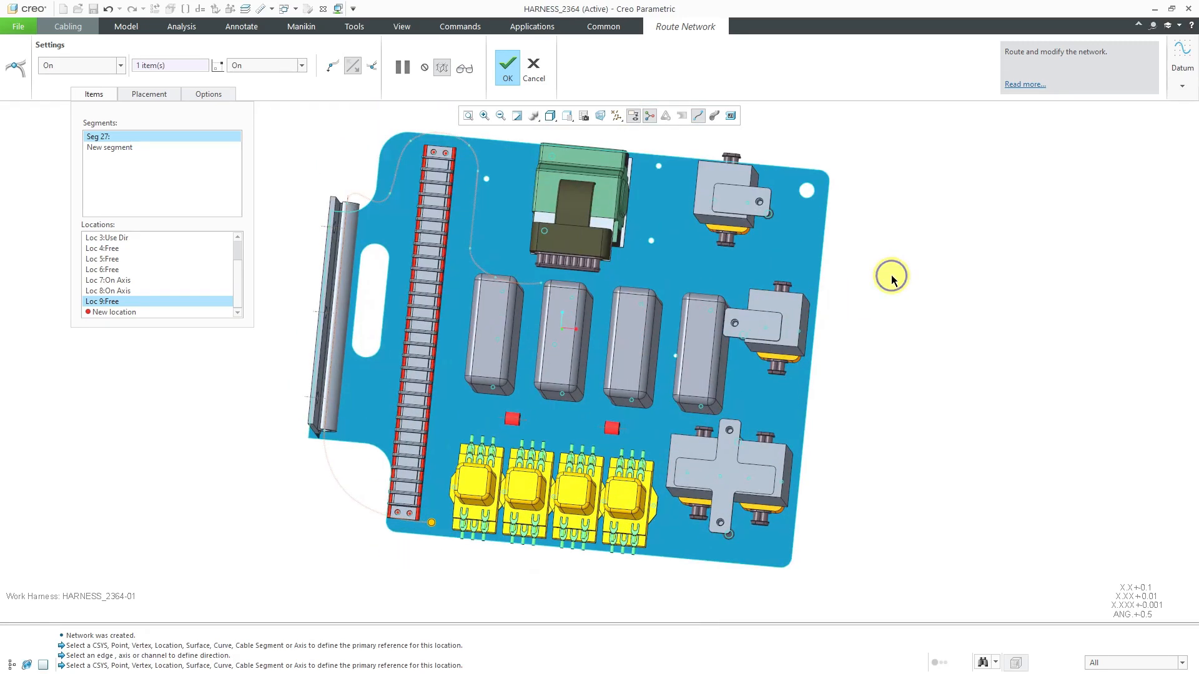
Switch the network segment's active end to its starting location below the dark connector
right_click(891, 278)
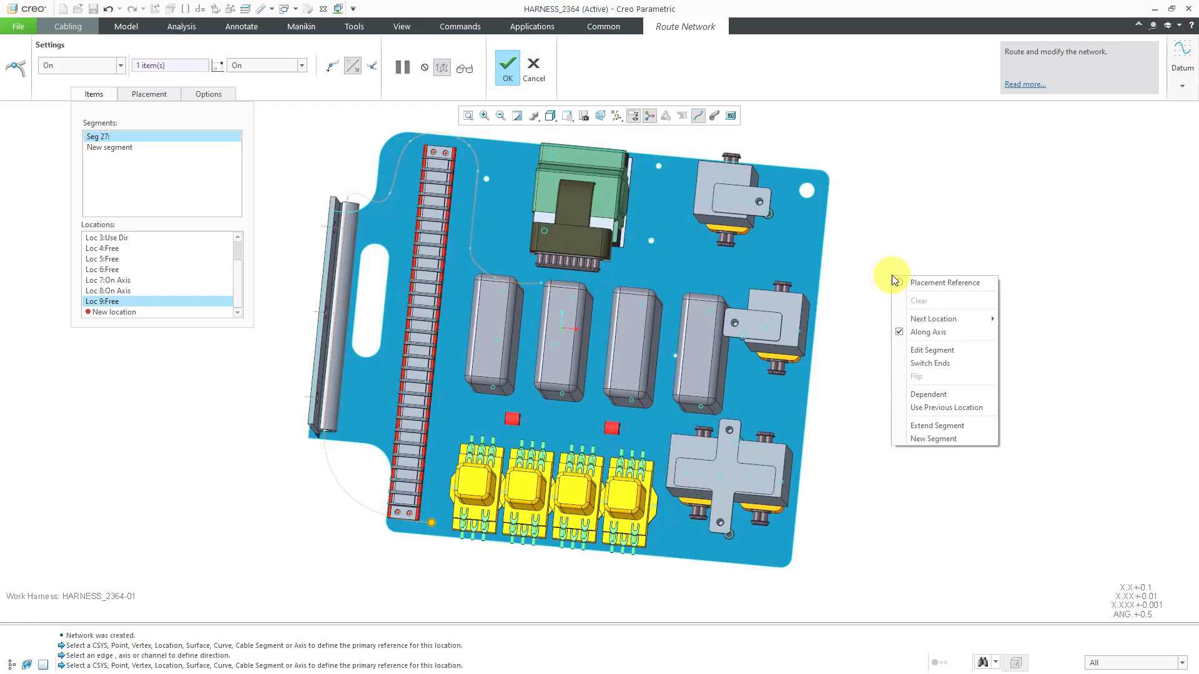
click(934, 364)
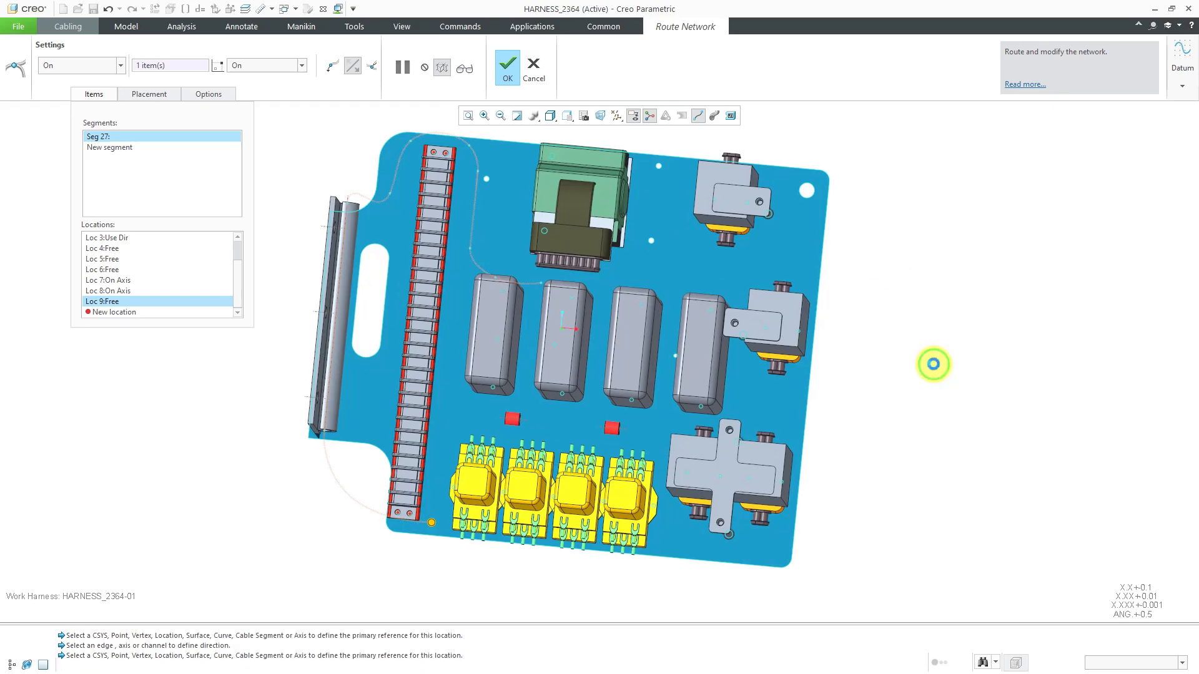
click(541, 284)
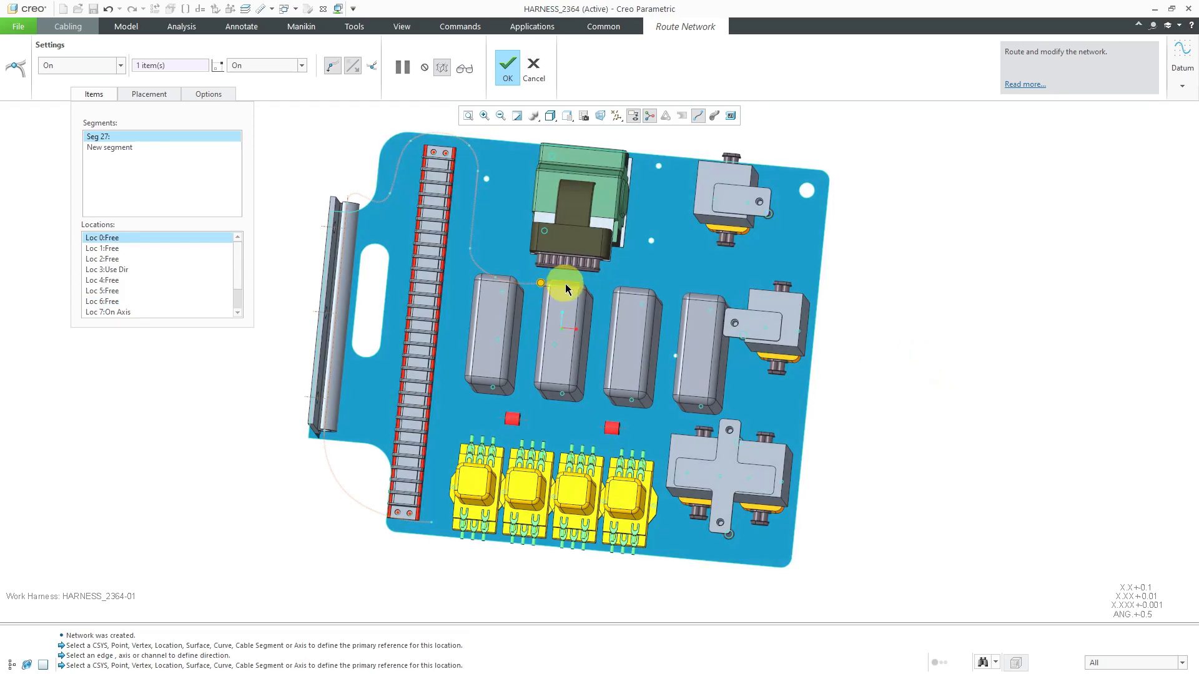
mouse_move(594, 284)
middle_down()
mouse_move(602, 308)
mouse_move(595, 293)
middle_up()
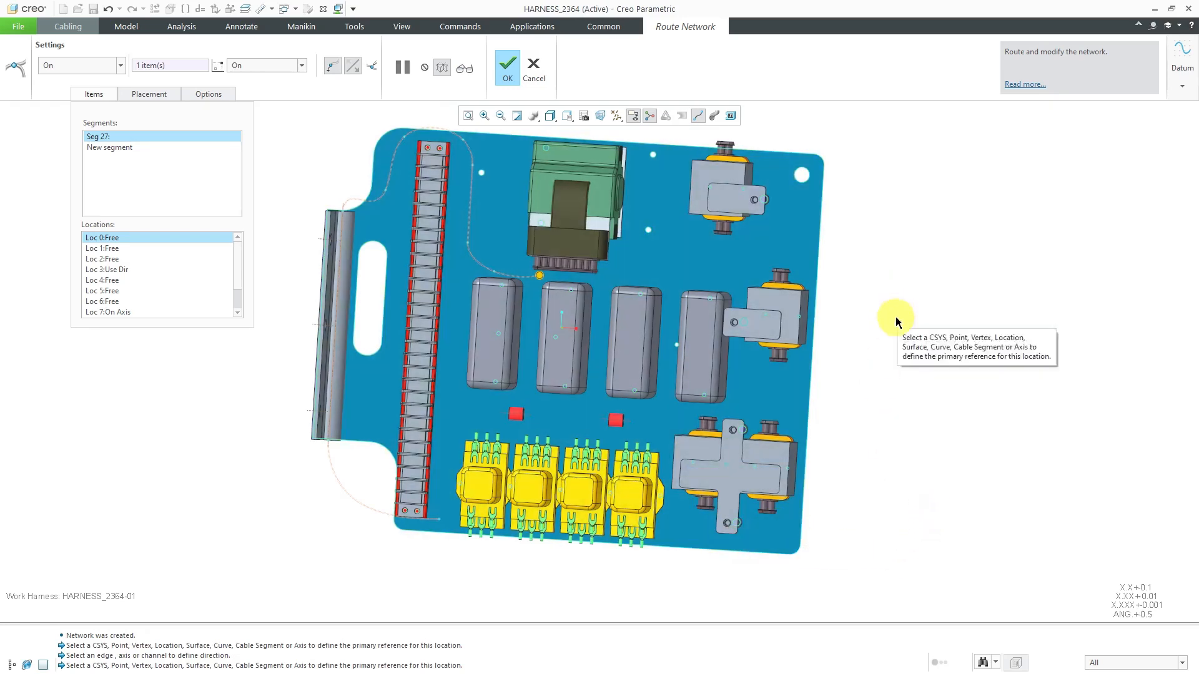
Add a Use Direction location parallel to the plate's edge behind the green connector, about 1.97 from the segment's starting location
right_click(886, 292)
mouse_move(910, 336)
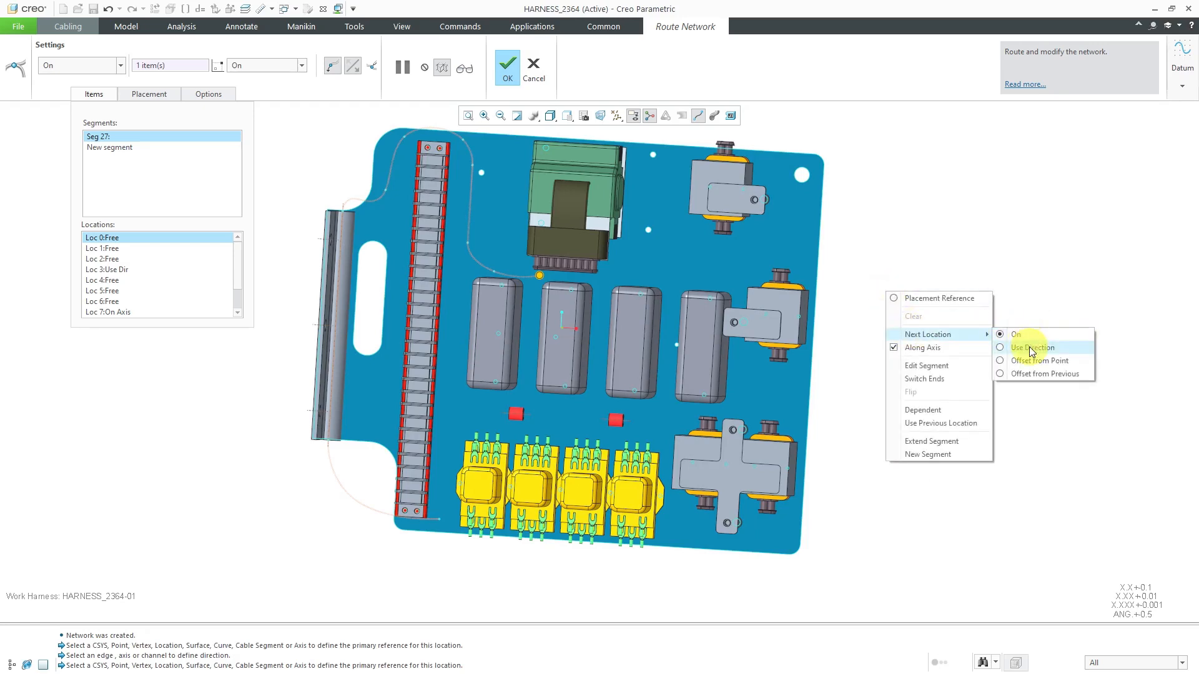
click(1027, 348)
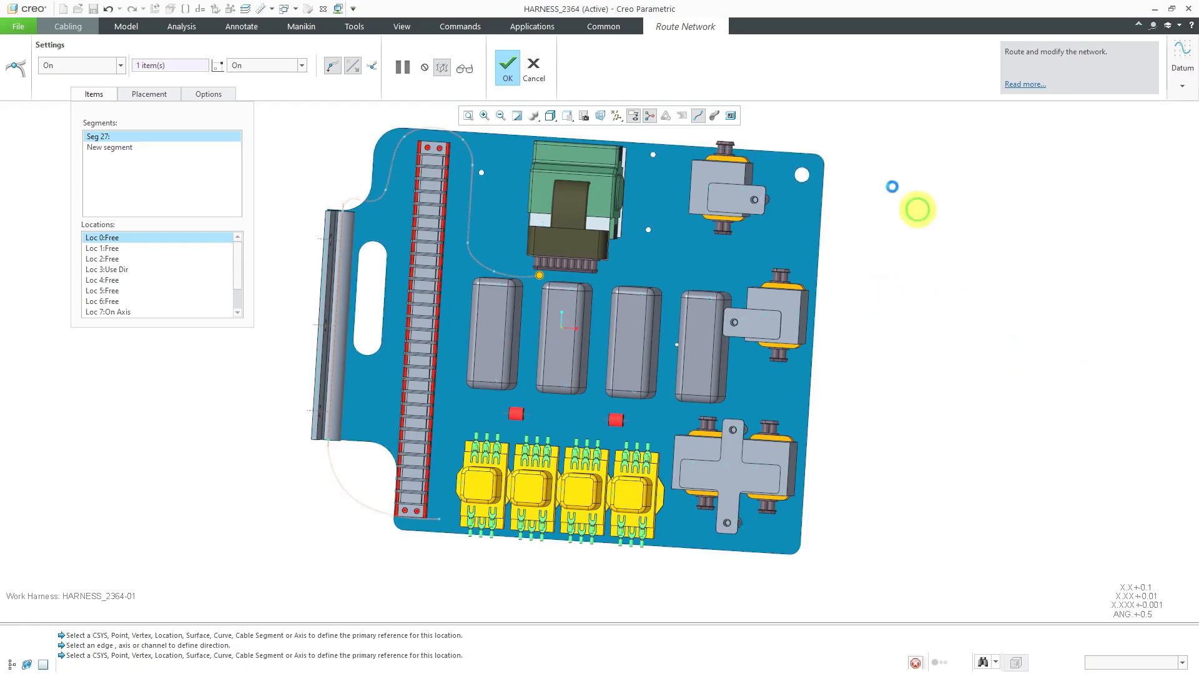
click(683, 149)
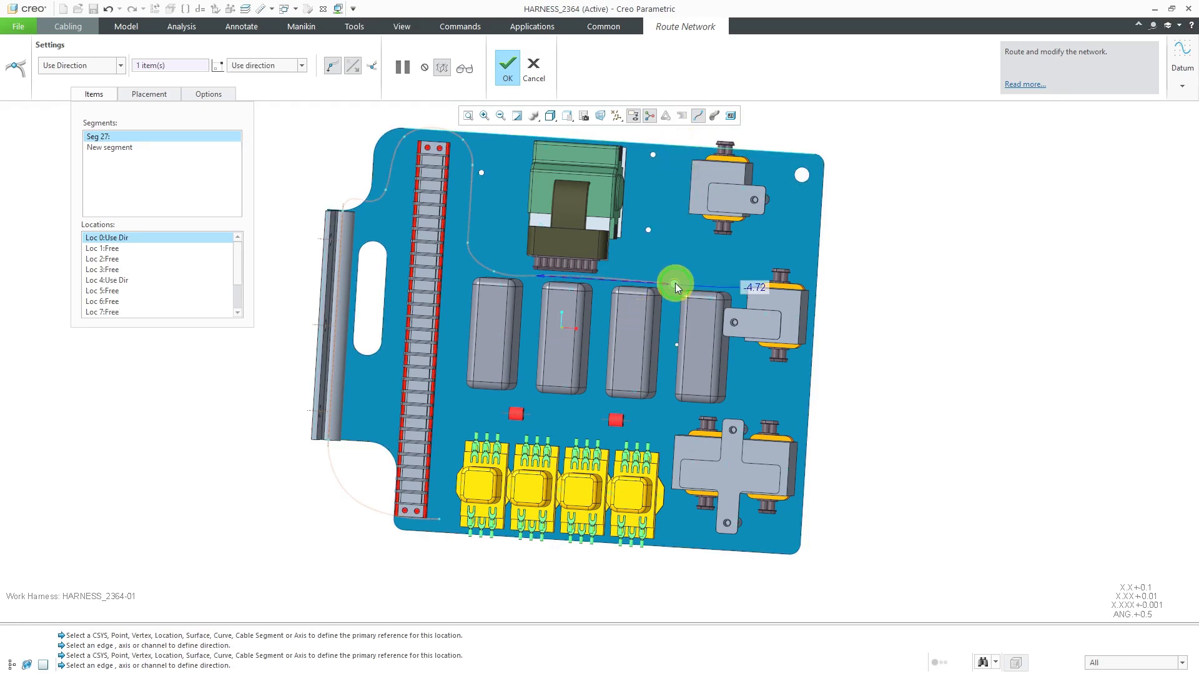
click(595, 279)
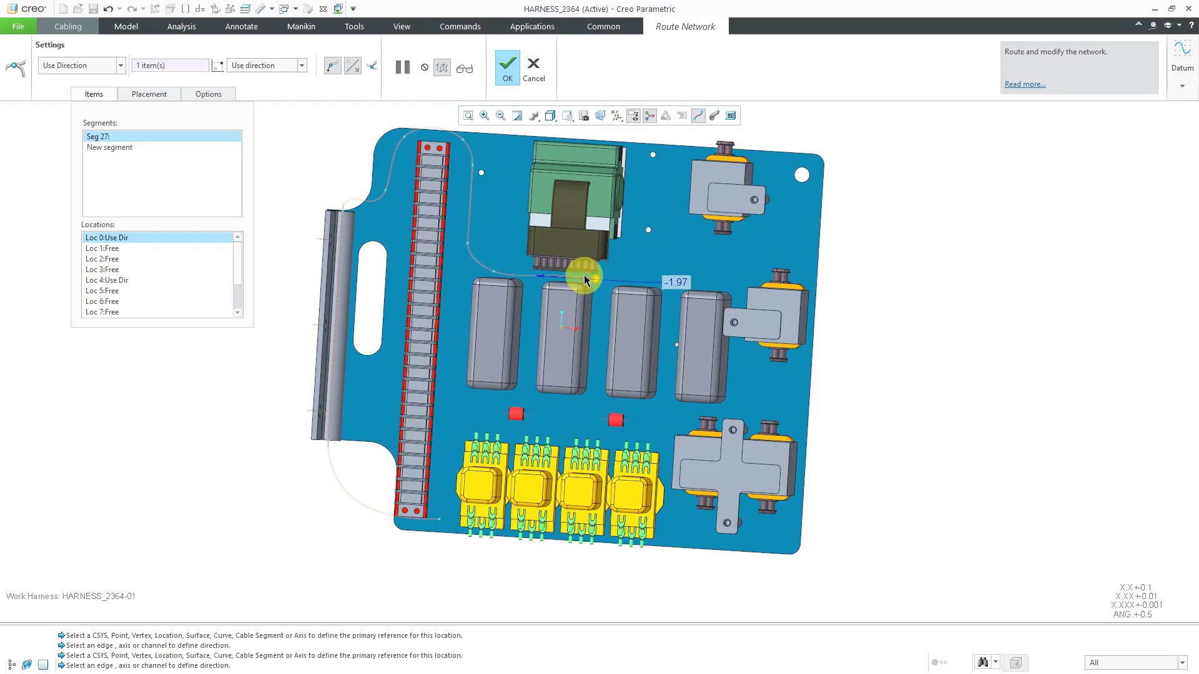
Add a second Use Direction location about 2.69 farther in the same direction, toward the gap between the last two gray blocks
right_click(683, 138)
mouse_move(722, 195)
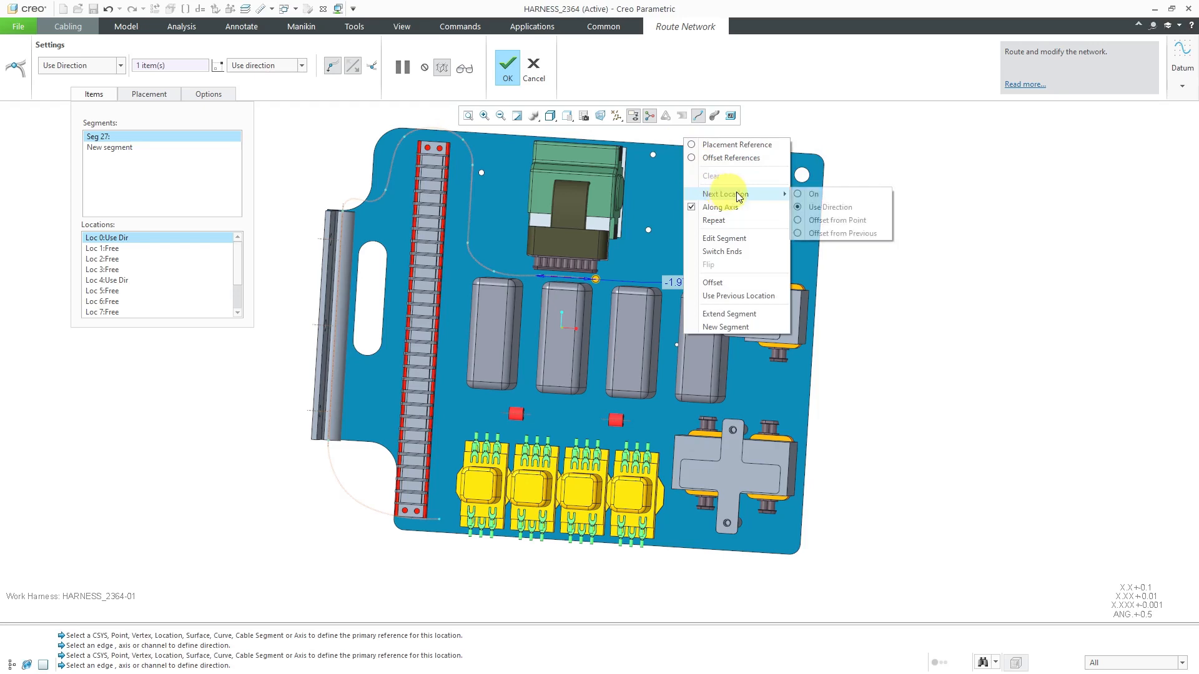
click(824, 209)
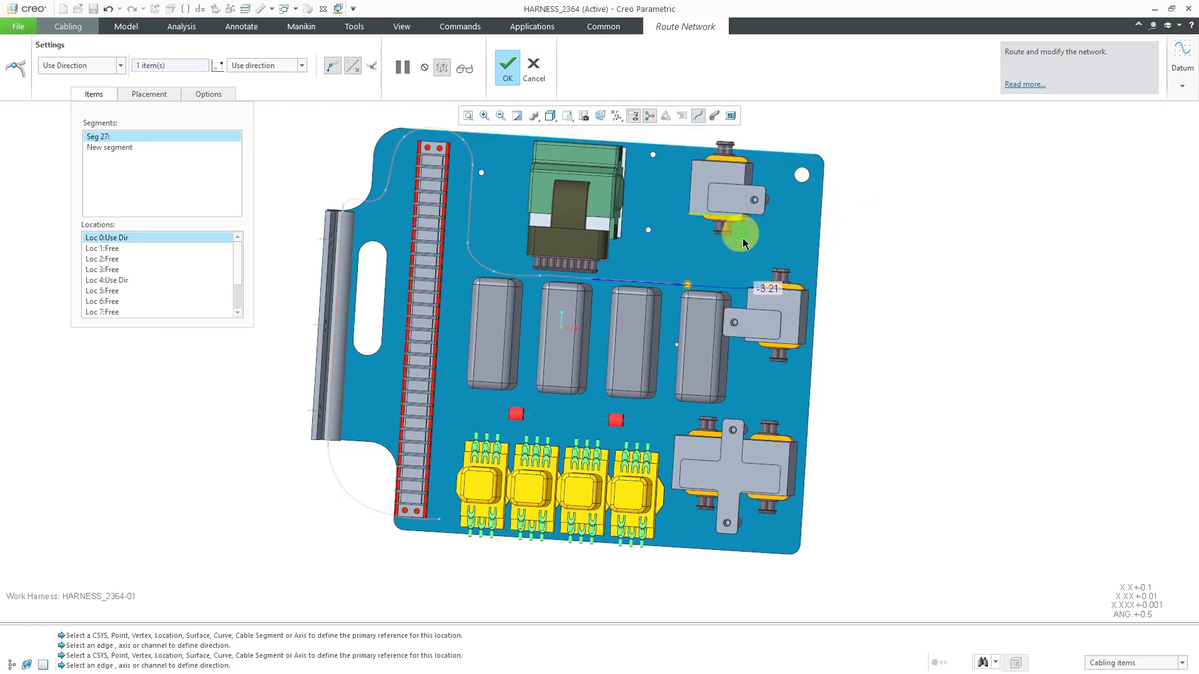
middle_drag(681, 319, 686, 296)
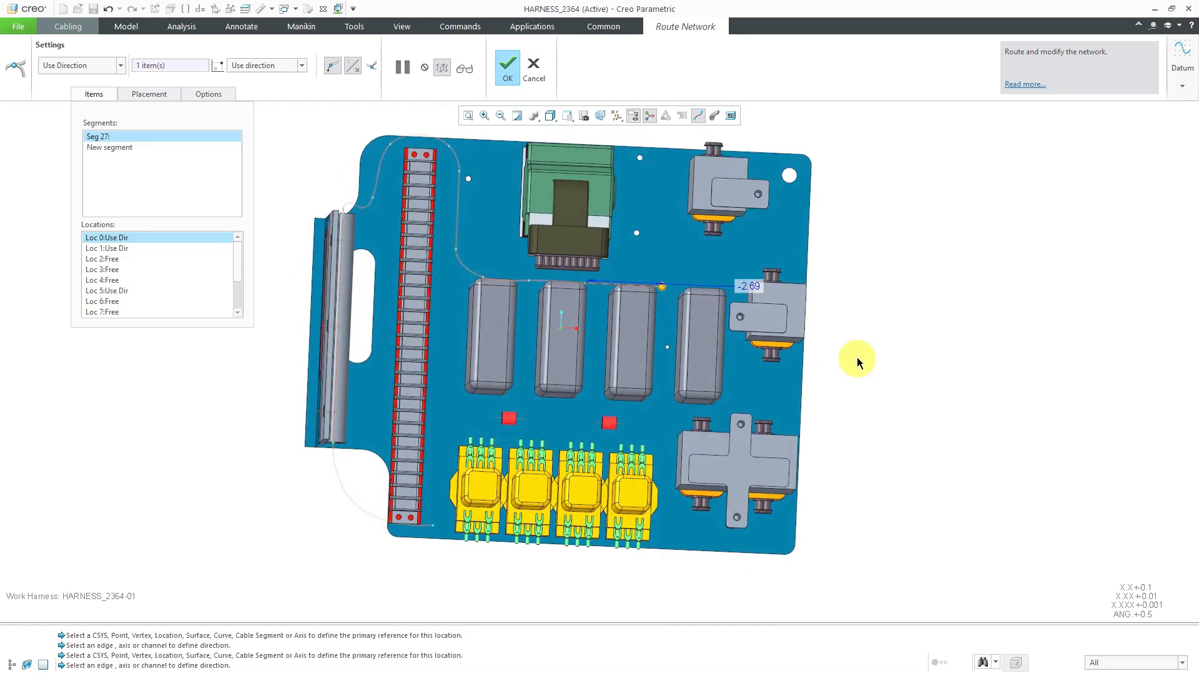
Set the next location type to On and place a location on the plate, turning the route into the gap between the last two gray blocks
right_click(884, 325)
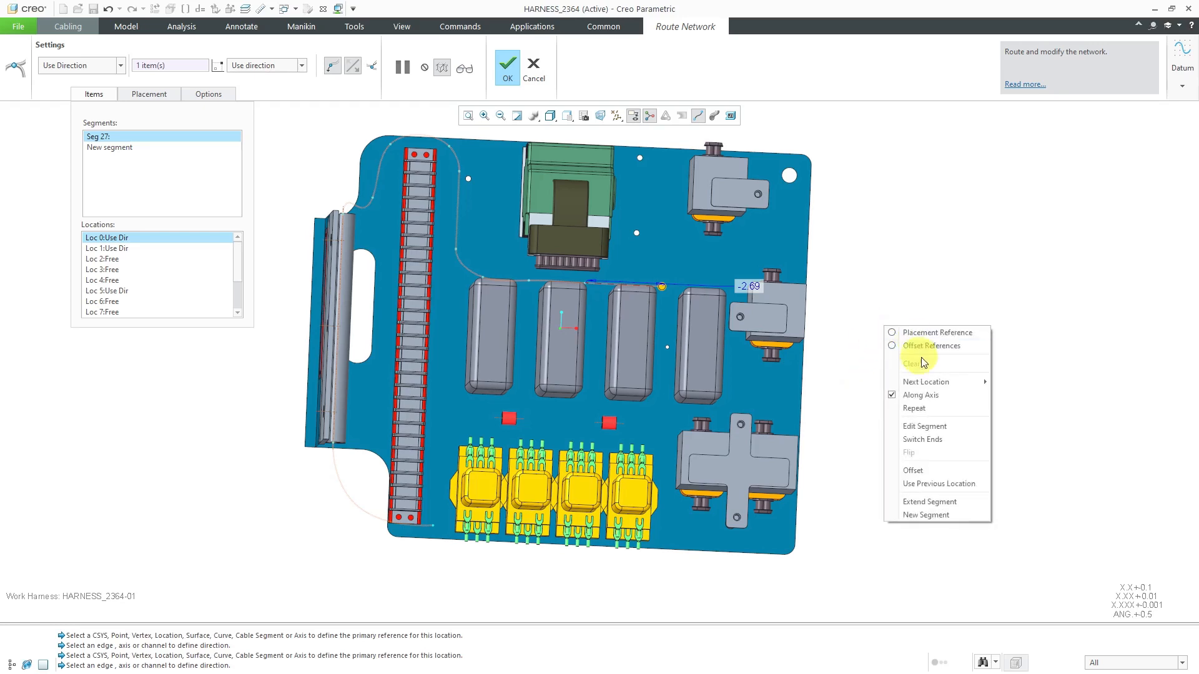
mouse_move(940, 382)
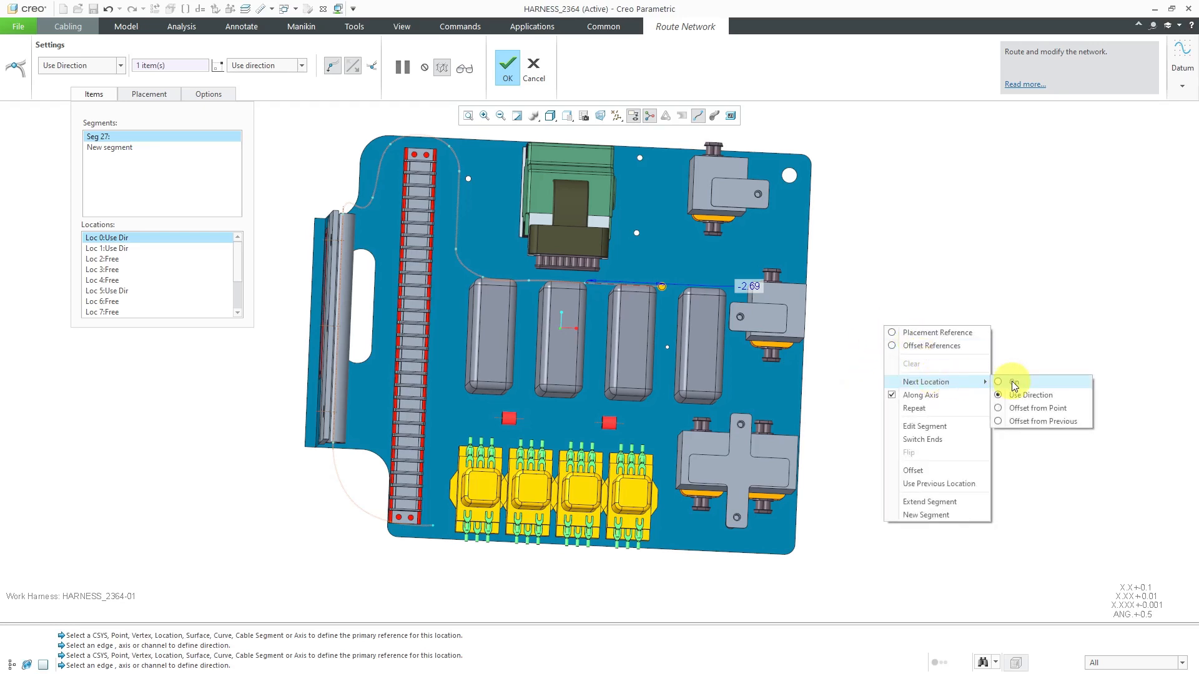
click(1014, 382)
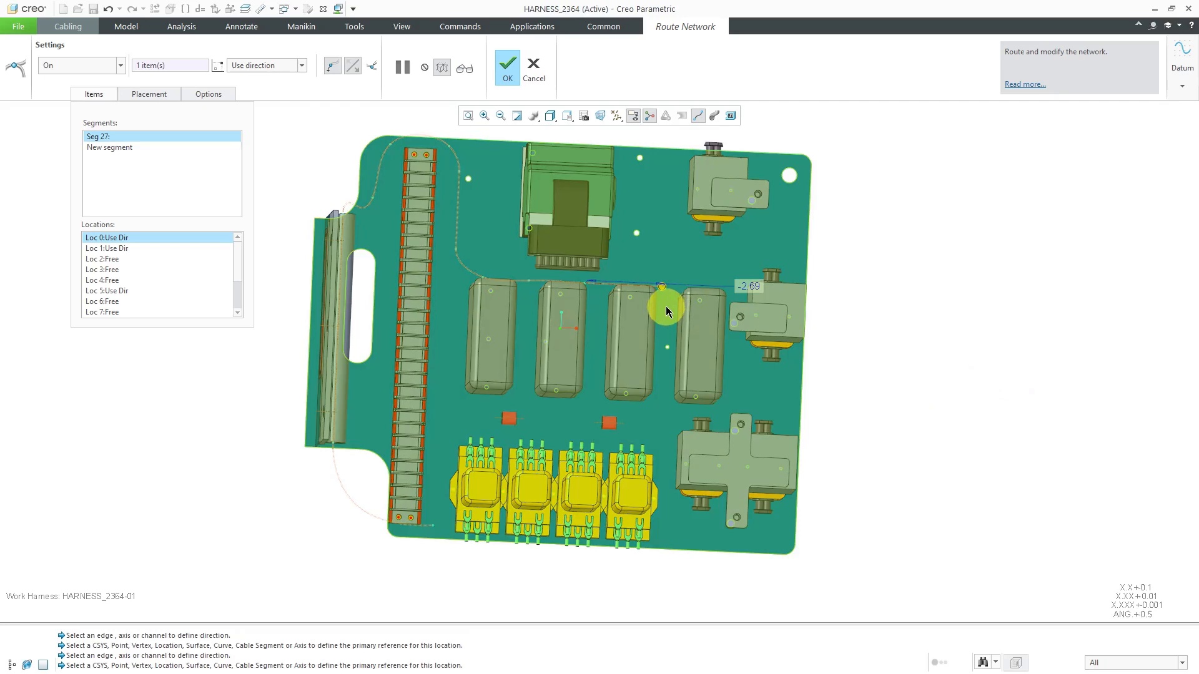
click(666, 309)
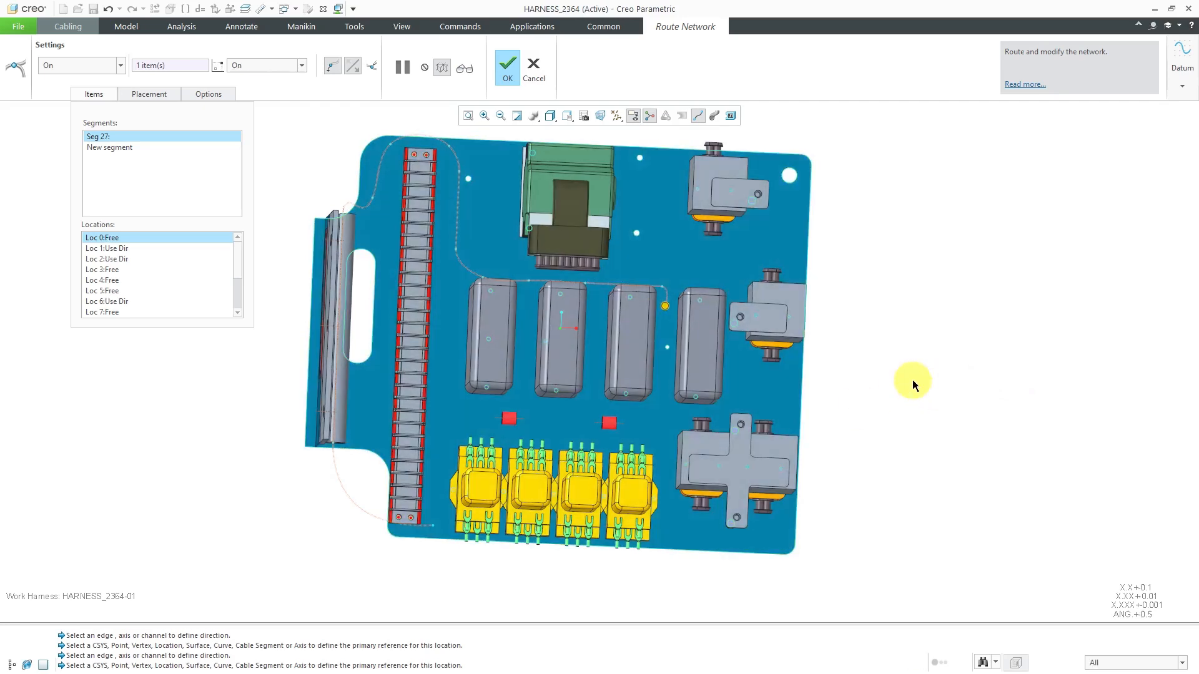
right_click(898, 368)
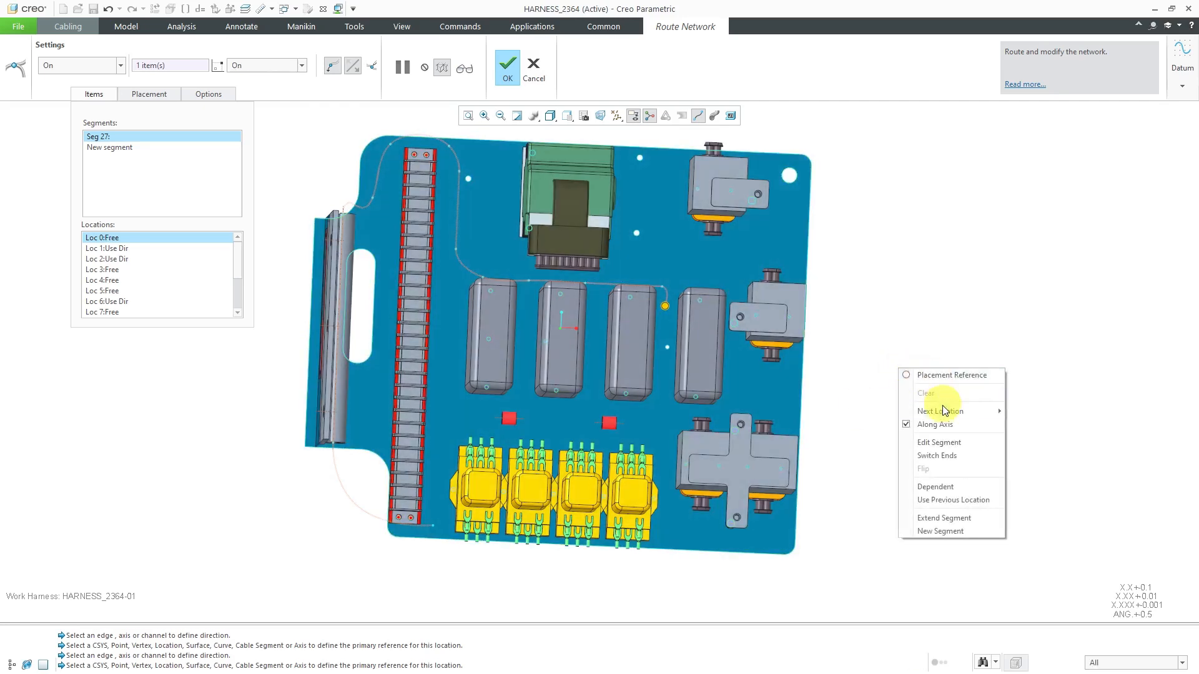
mouse_move(943, 411)
click(1041, 438)
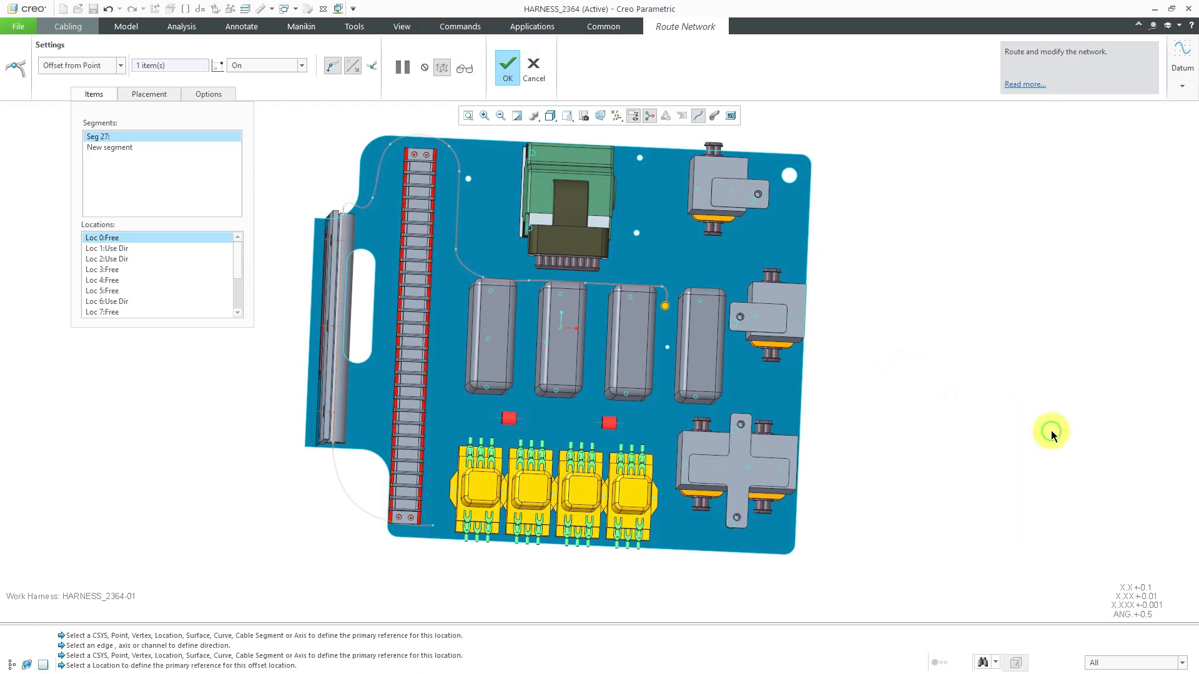
Add a Use Direction location parallel to the plate's side edge, about 3.28 from the previous one, running between the last two gray blocks
right_click(971, 358)
mouse_move(1024, 397)
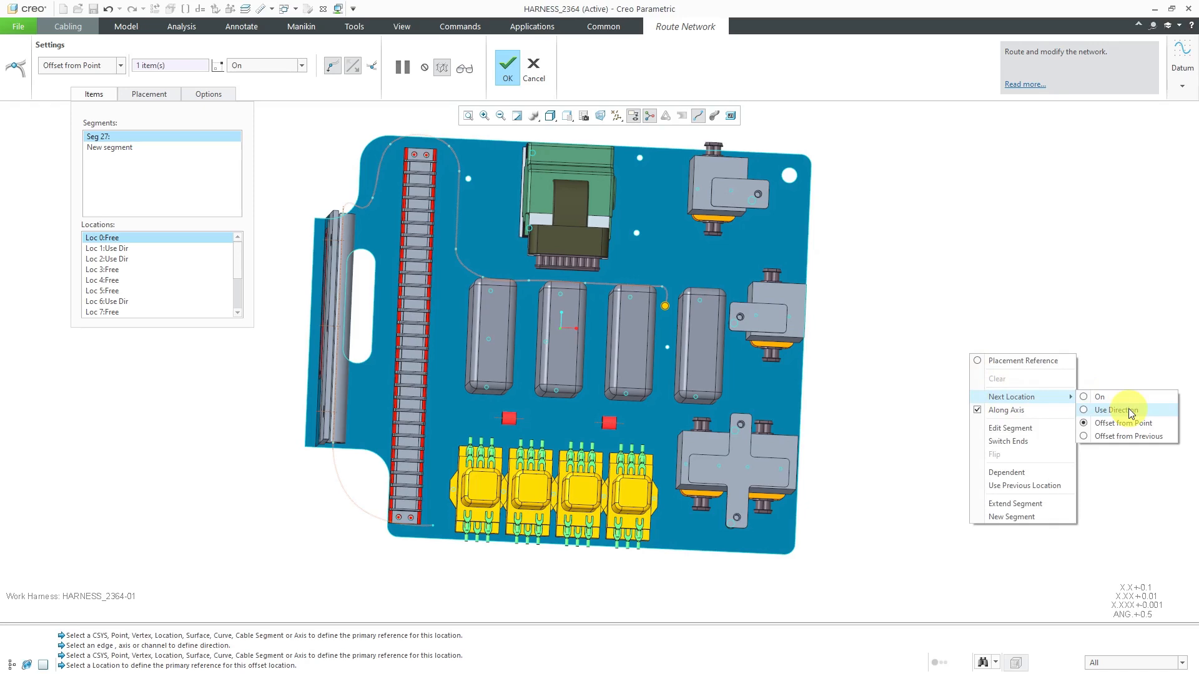
click(1131, 414)
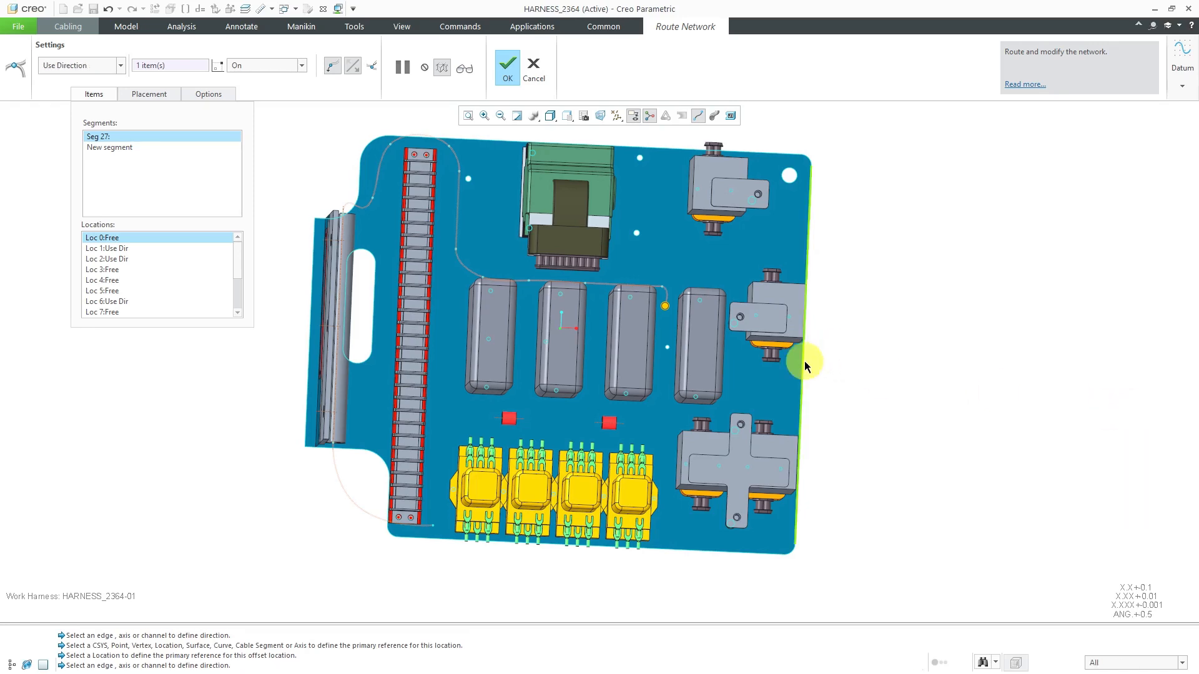
click(806, 367)
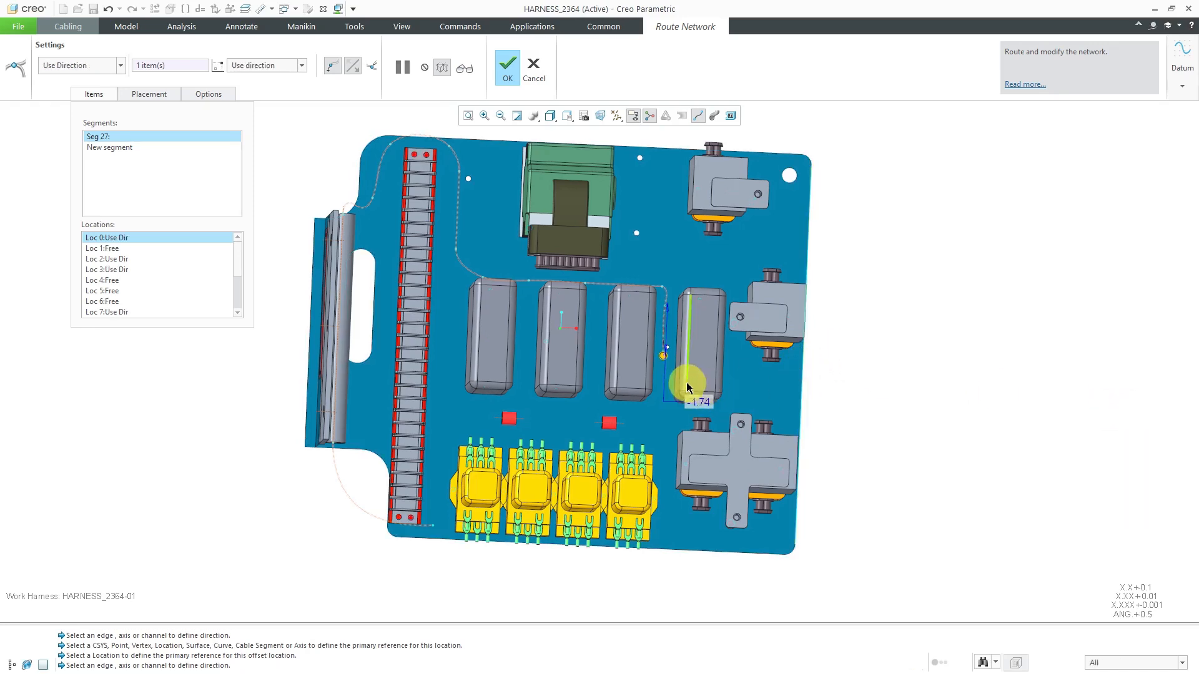
middle_drag(673, 387, 672, 388)
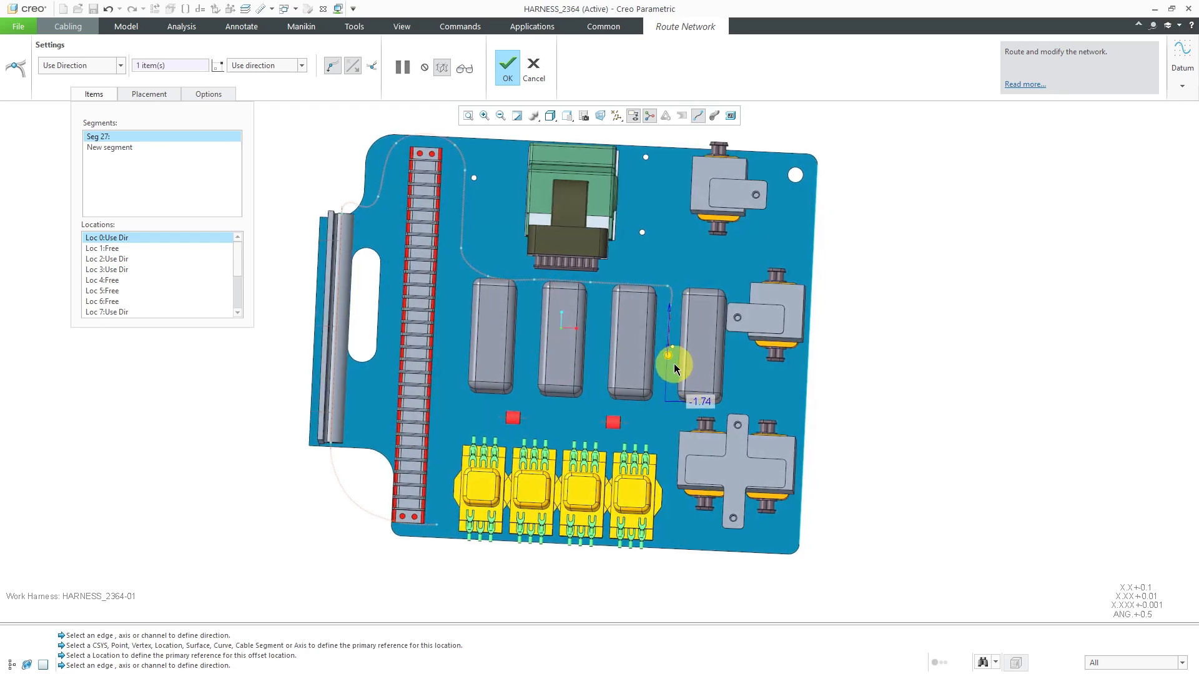
drag(671, 357, 646, 385)
scroll(685, 415, down, 3)
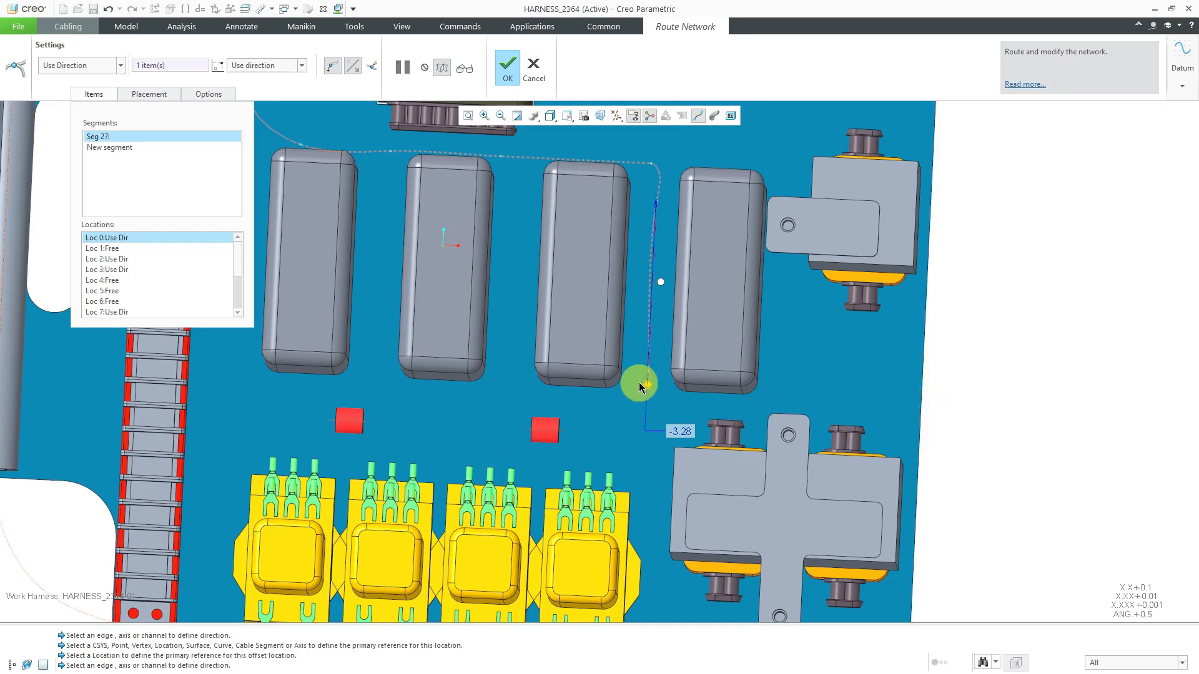
scroll(691, 412, down, 2)
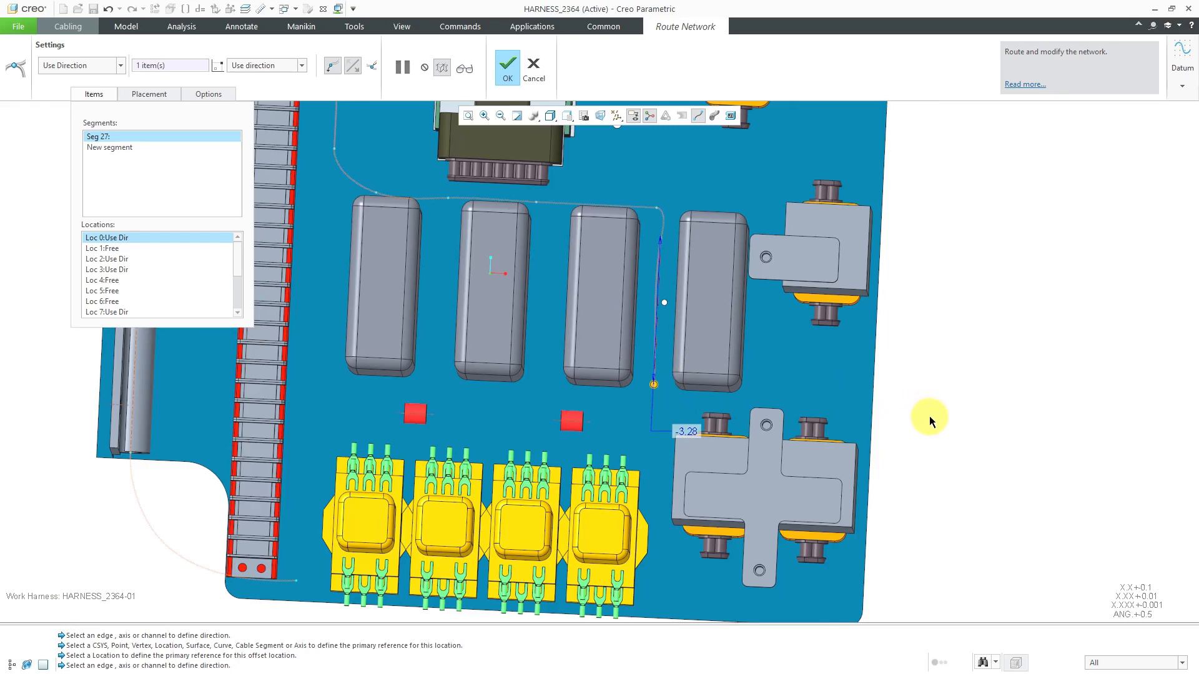
Set the next location type to On and place a location on the plate, curving the route toward the nearer red clip
right_click(944, 388)
mouse_move(997, 445)
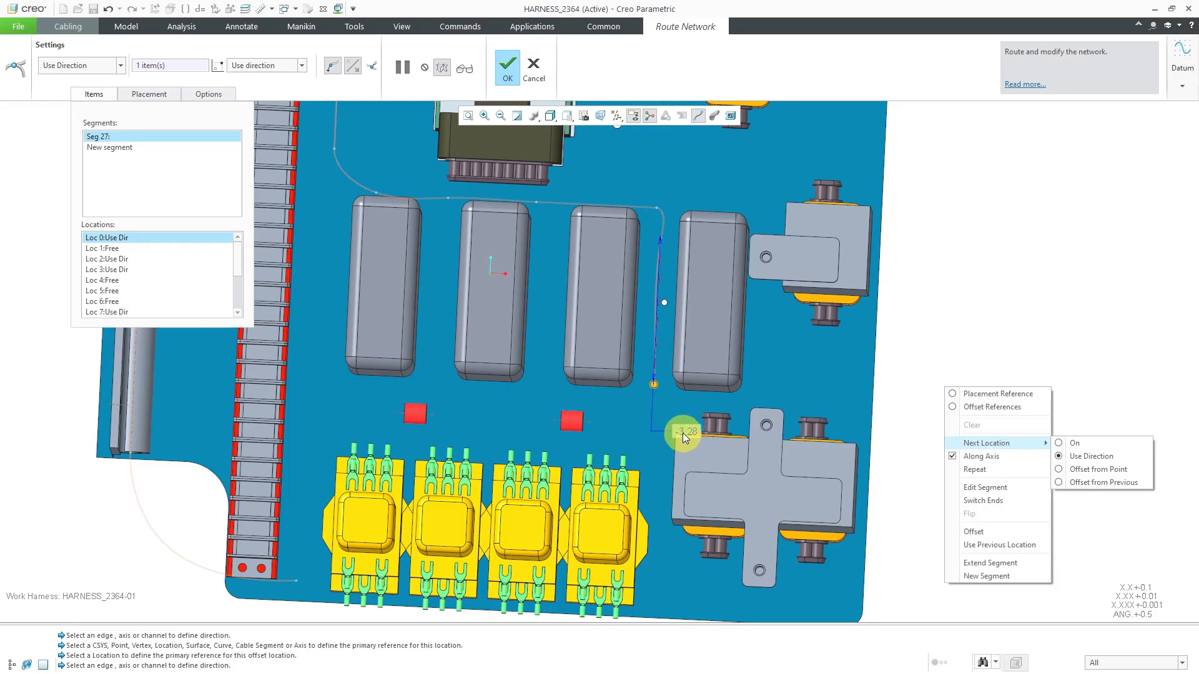
click(1074, 443)
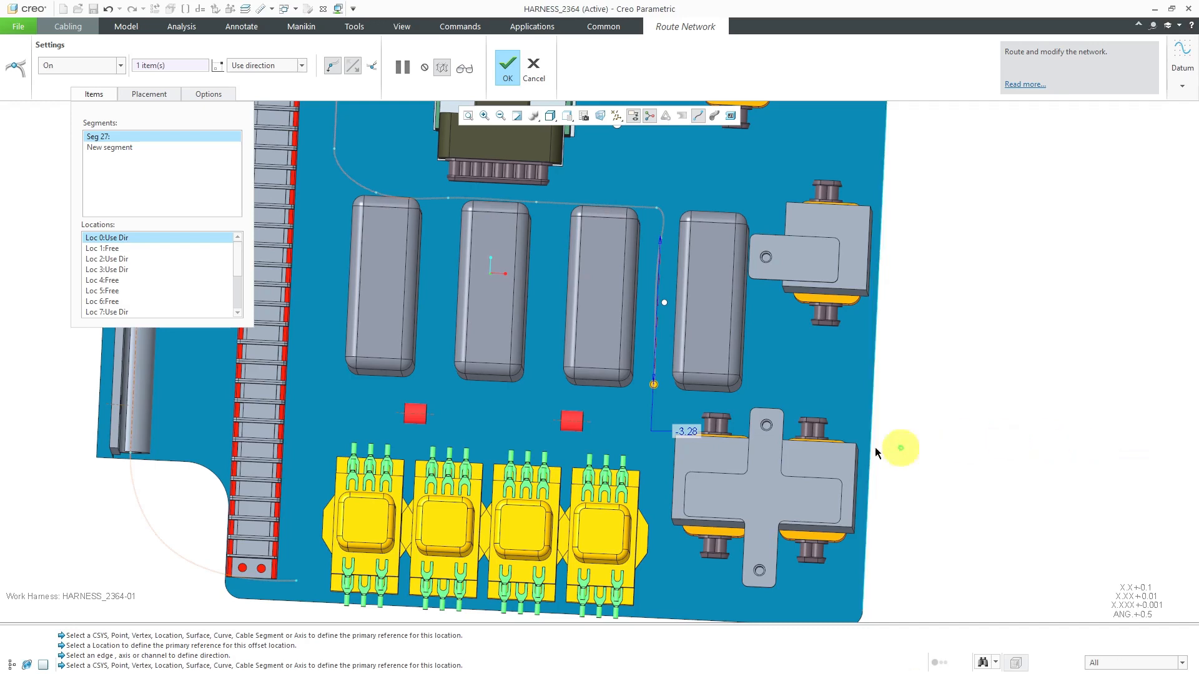
click(628, 417)
scroll(586, 429, down, 5)
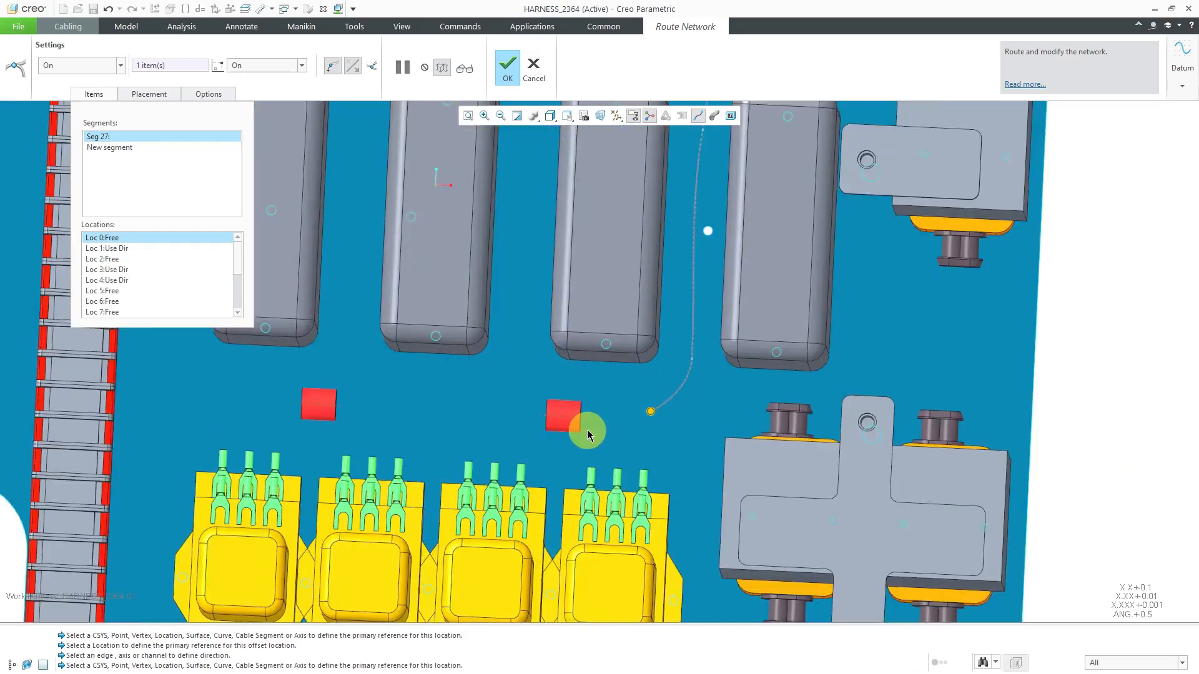
Turn off Along Axis and place one location on the nearer red clip's axis, shifting it to the clip's far end
scroll(587, 429, up, 2)
right_click(638, 443)
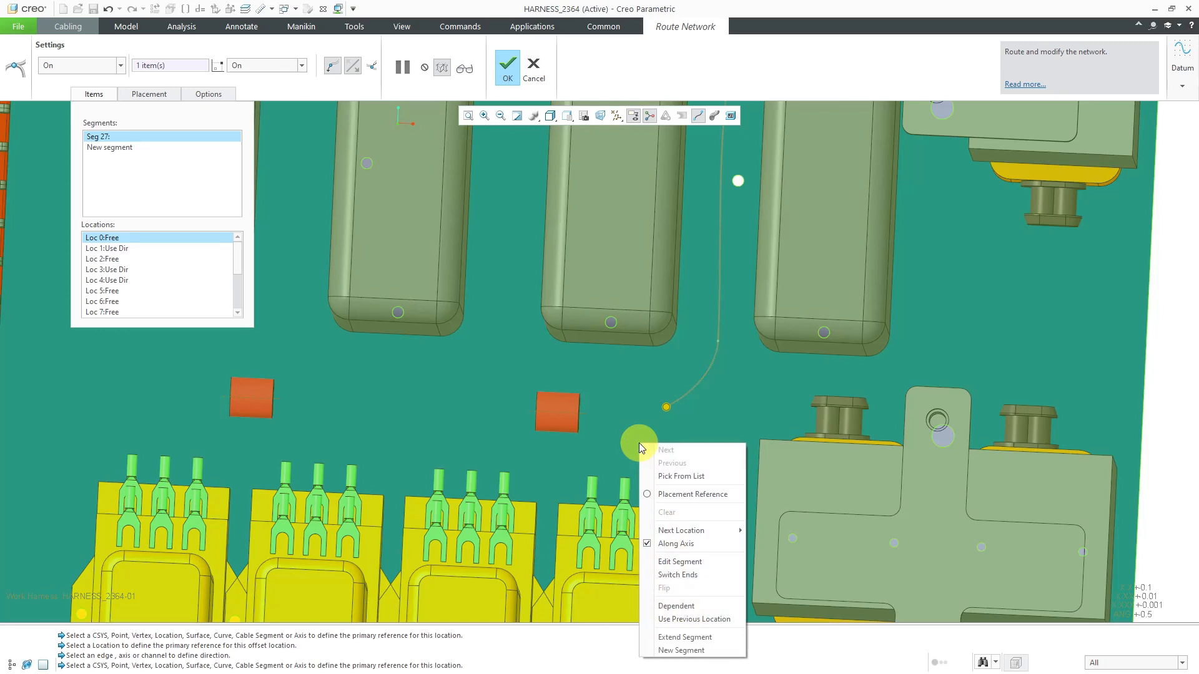
click(678, 543)
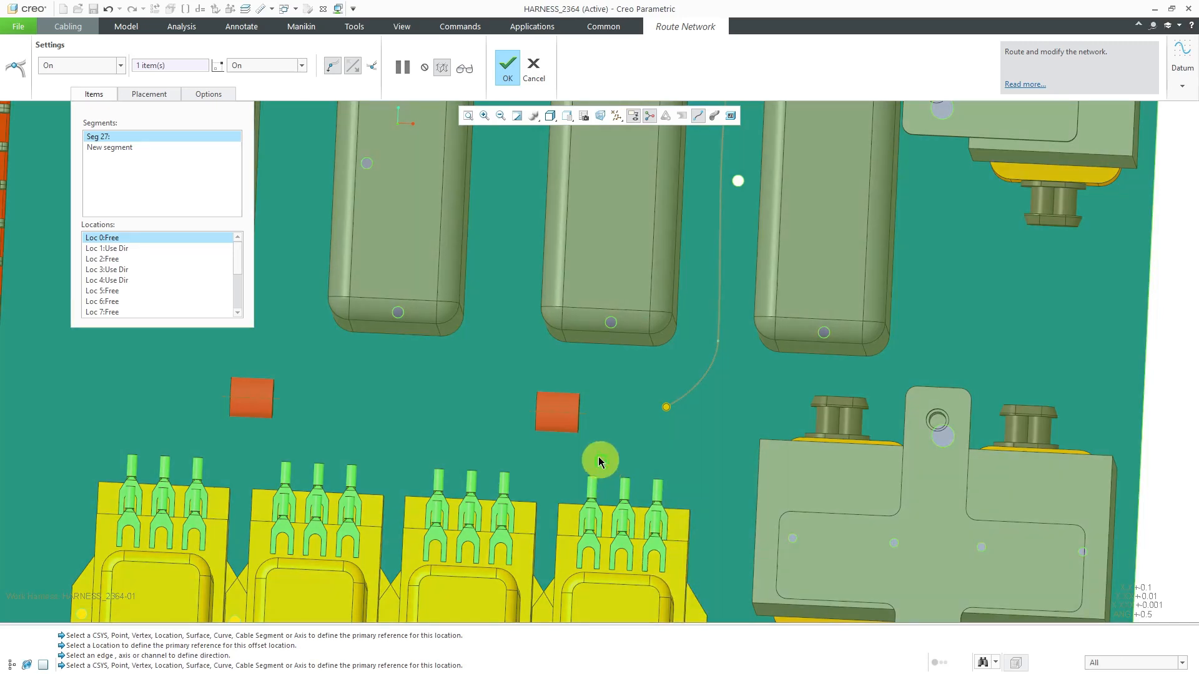
click(572, 415)
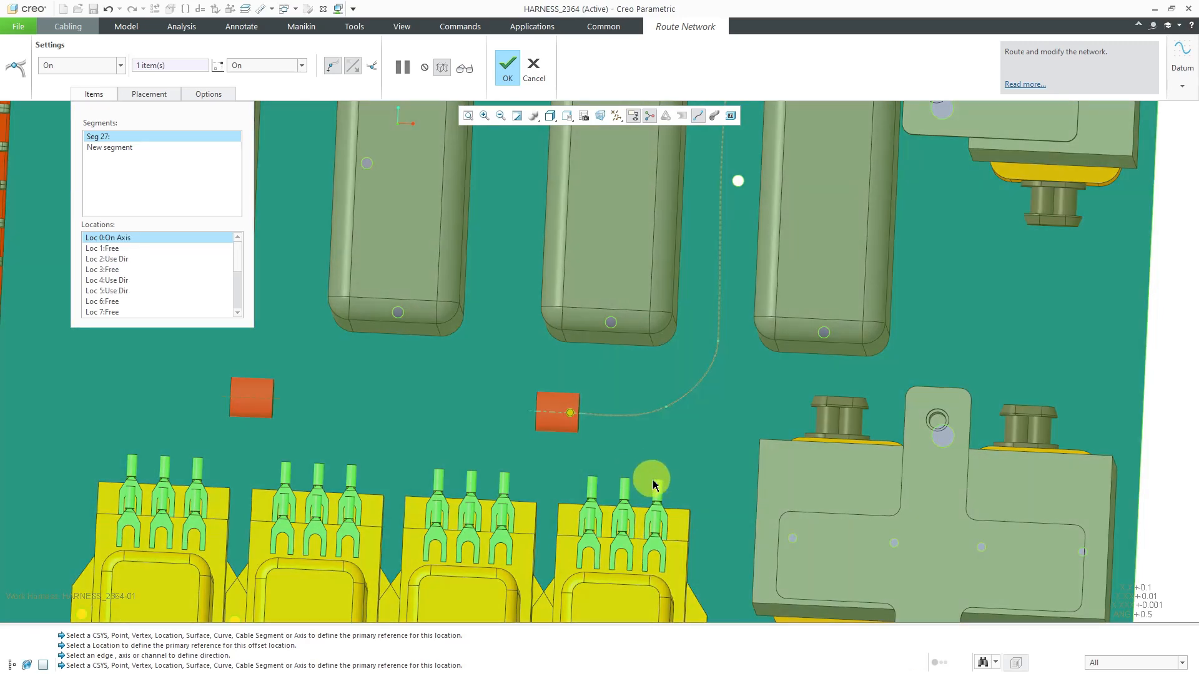
scroll(682, 476, up, 3)
click(609, 437)
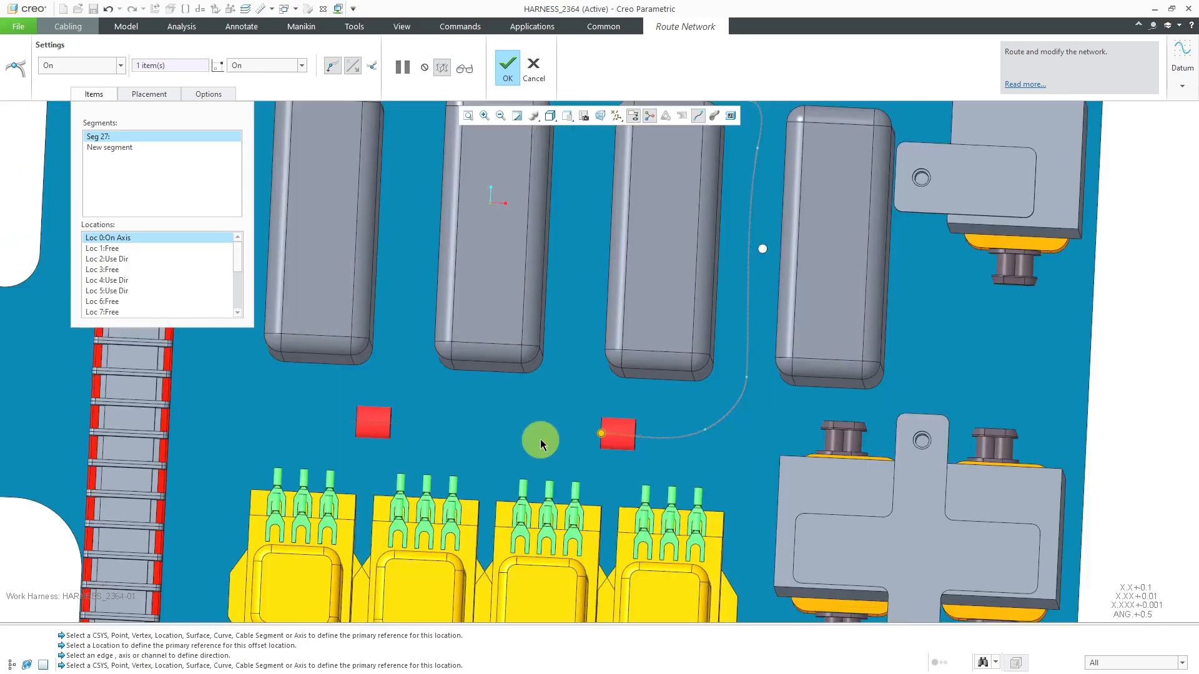
Turn on Along Axis and route the network through the farther red clip along its axis
scroll(540, 440, down, 2)
right_click(533, 435)
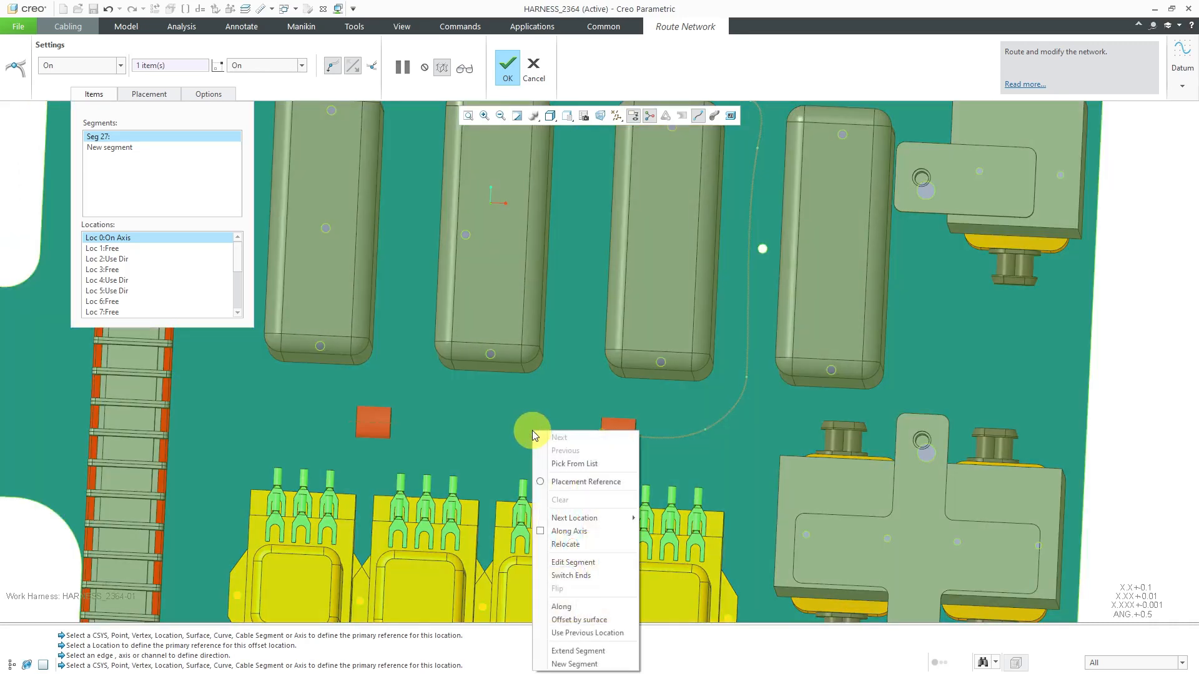
click(570, 531)
click(383, 429)
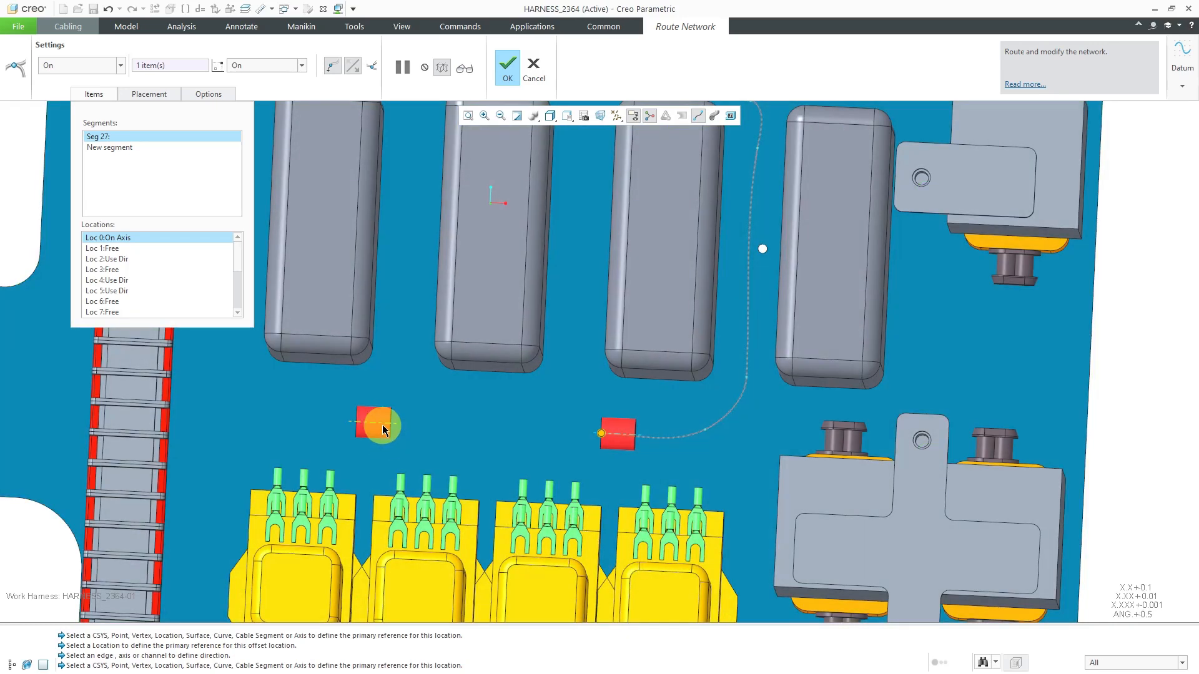
Turn off Along Axis and place two locations on the plate, curving the route from the farther red clip toward the terminal strip's side
middle_drag(541, 518, 644, 381)
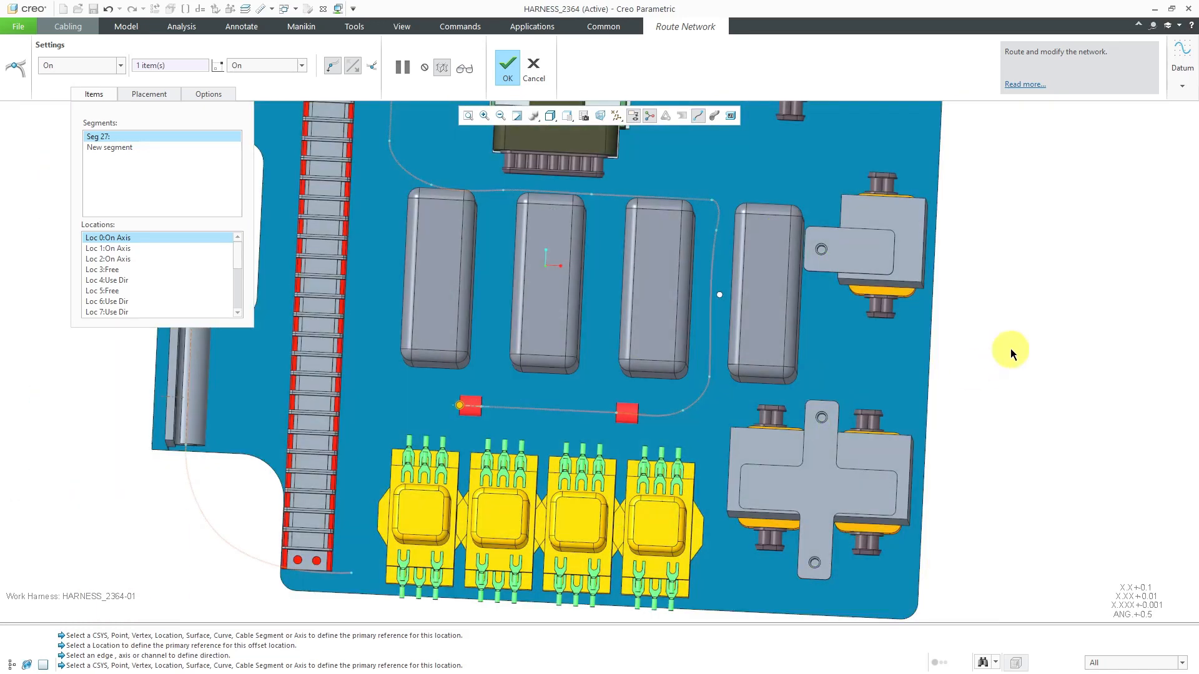
right_click(1012, 353)
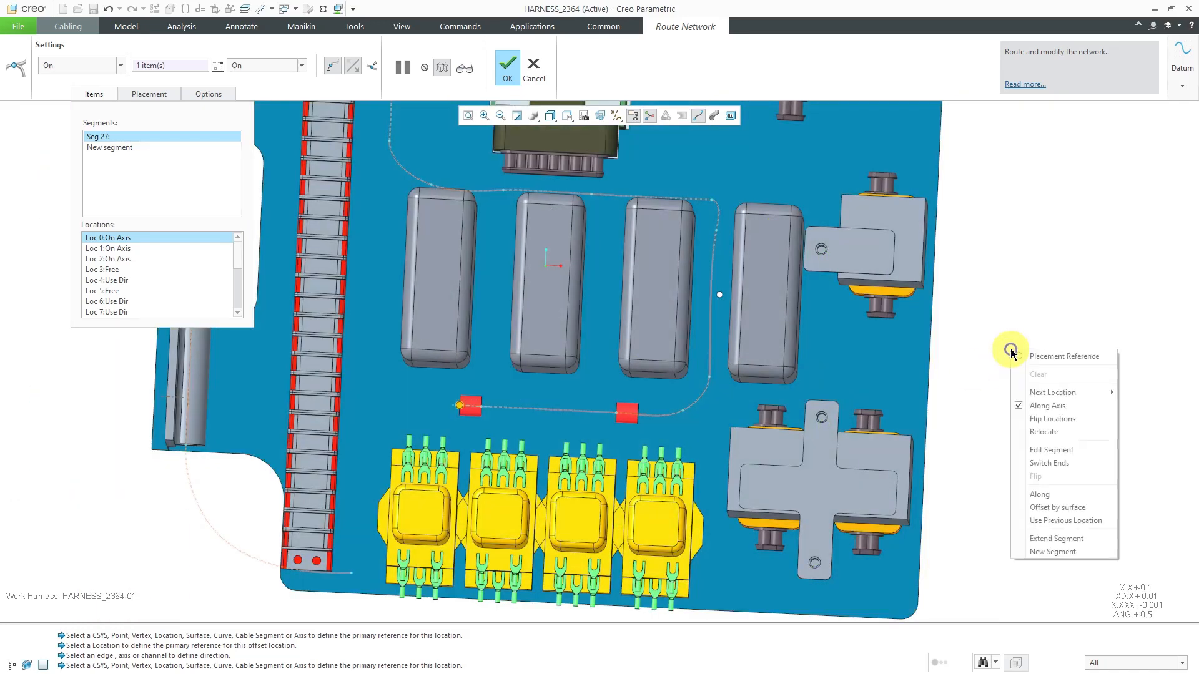
click(1047, 407)
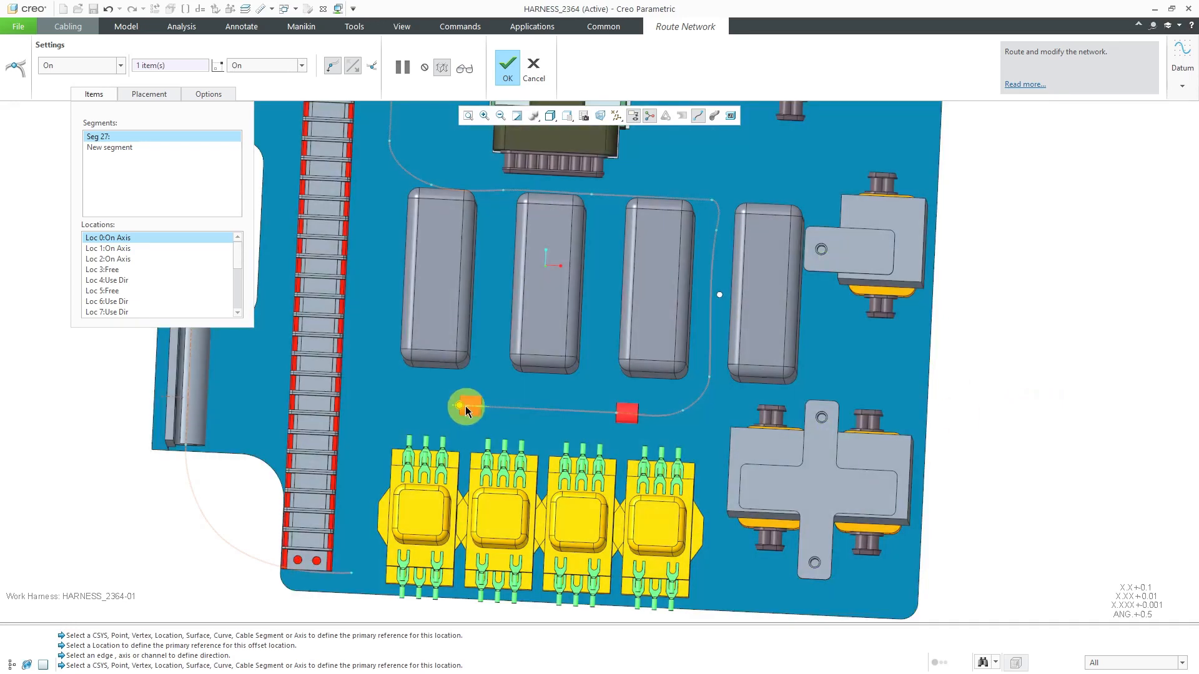
click(398, 400)
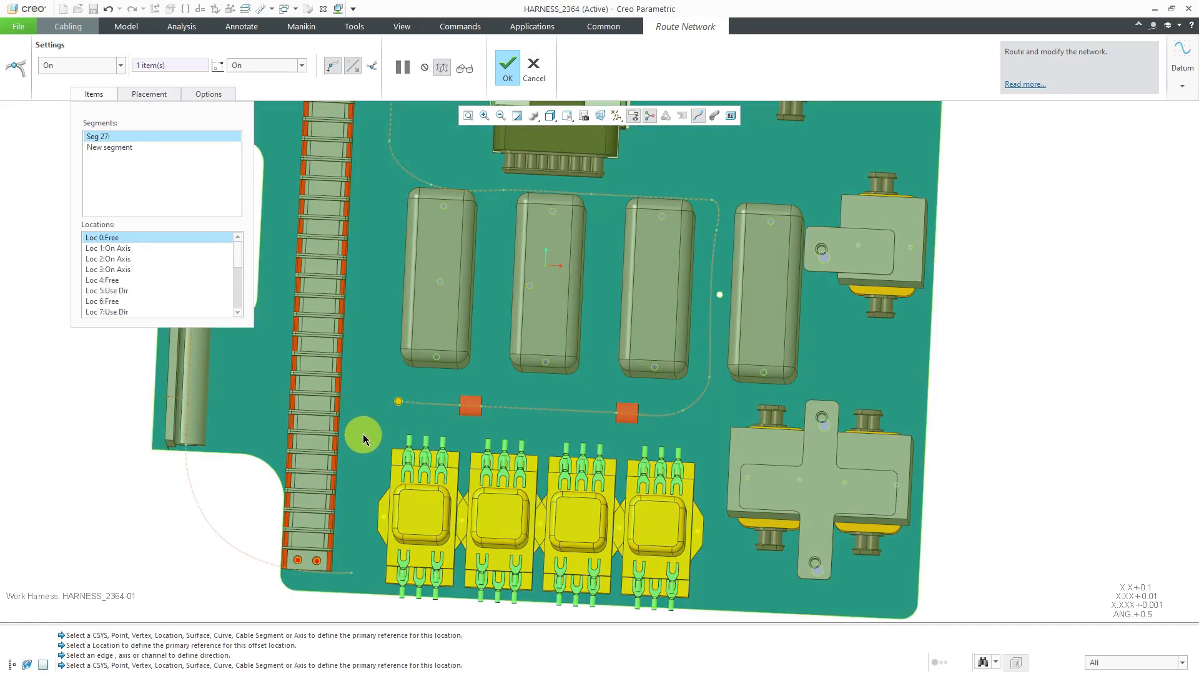
click(363, 433)
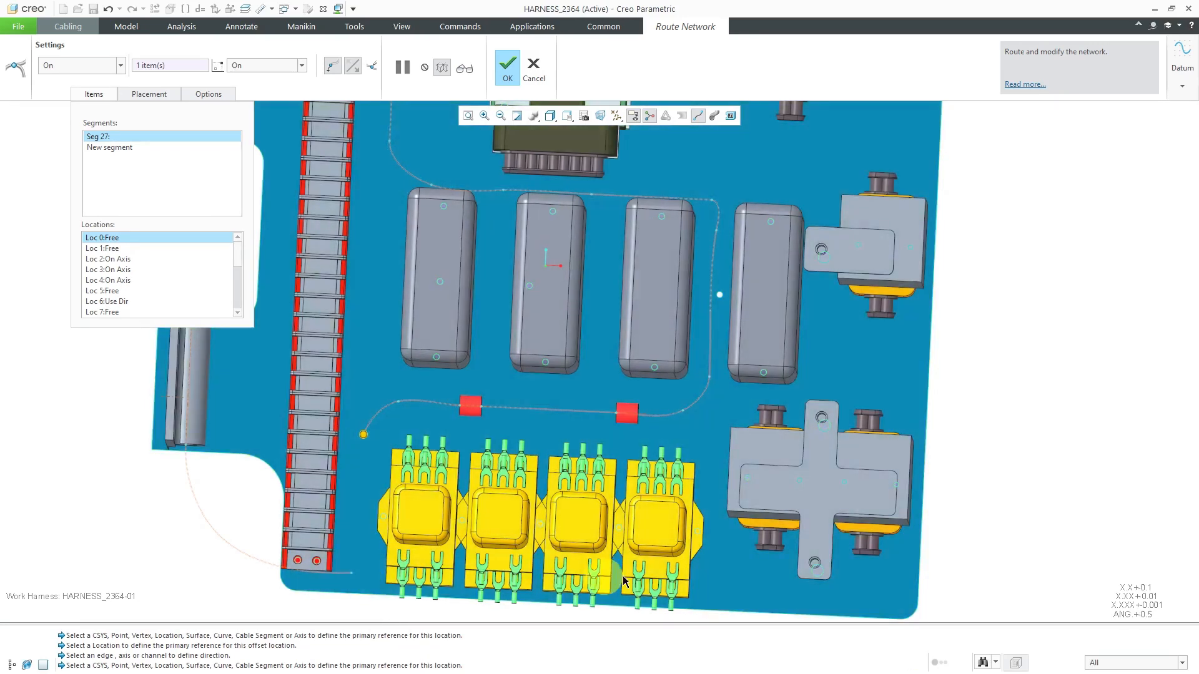
Add a Use Direction location parallel to the plate's side edge, about 2.47 from the previous one, between the terminal strip and the yellow blocks
right_click(977, 395)
mouse_move(1065, 437)
click(1109, 447)
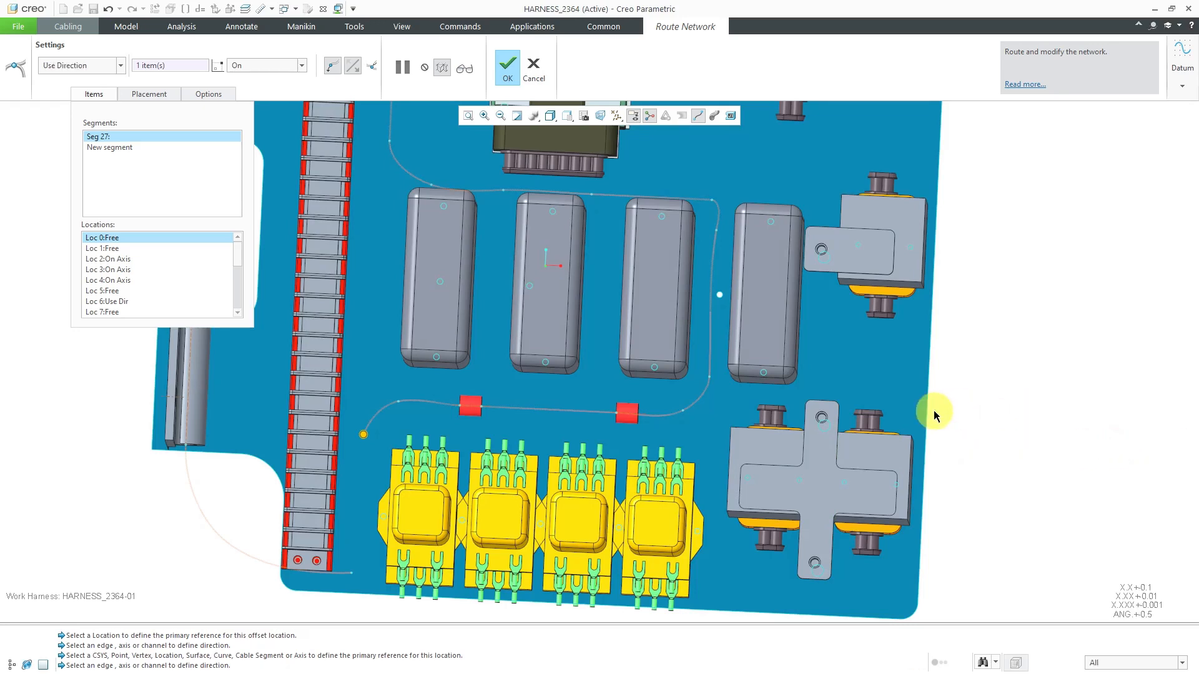
click(560, 454)
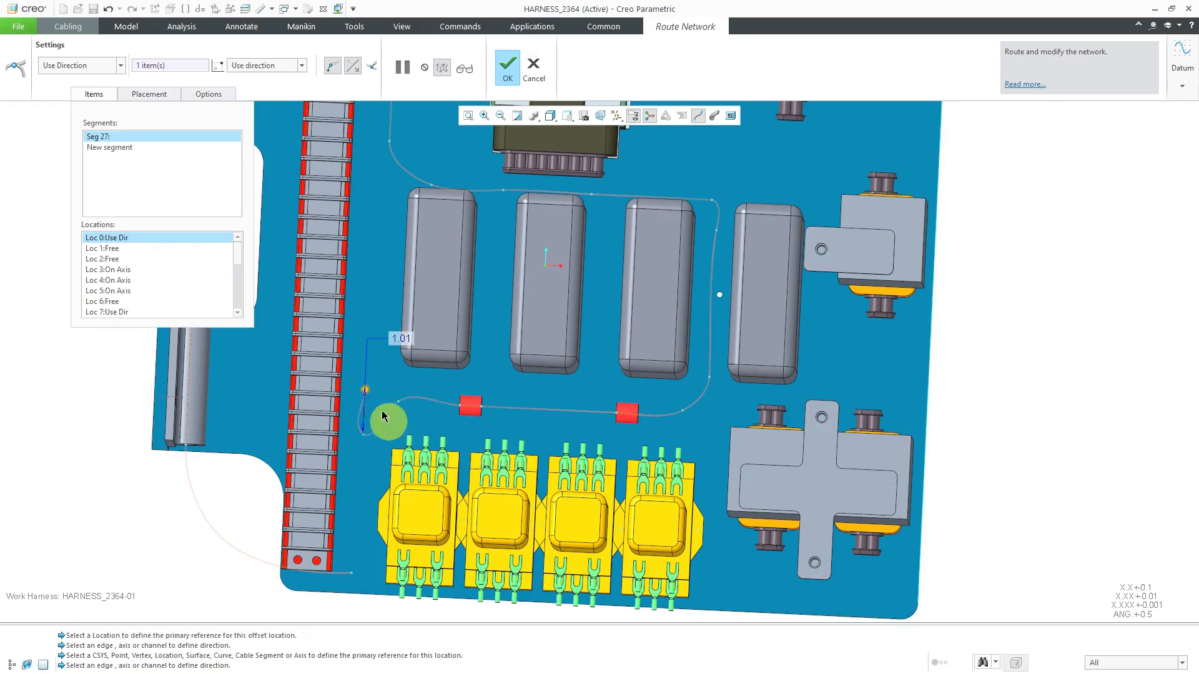
click(358, 462)
drag(357, 462, 359, 549)
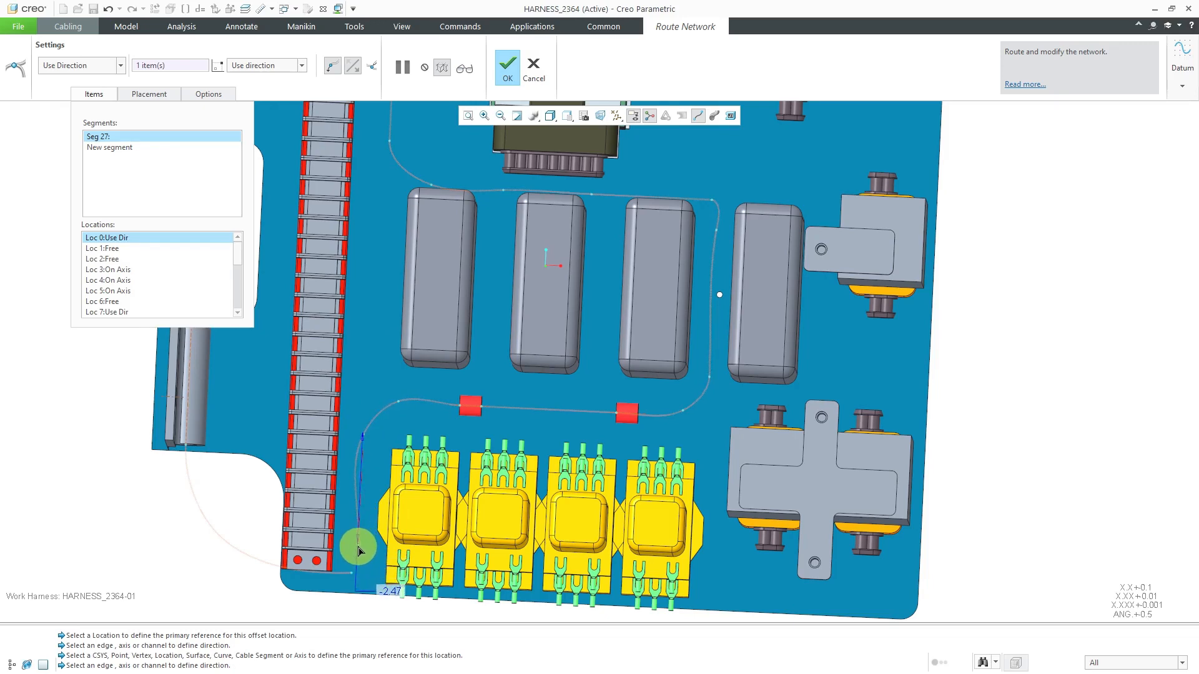
Set the next location type to On and join the route to the existing network location at the terminal strip's lower end
scroll(358, 551, down, 2)
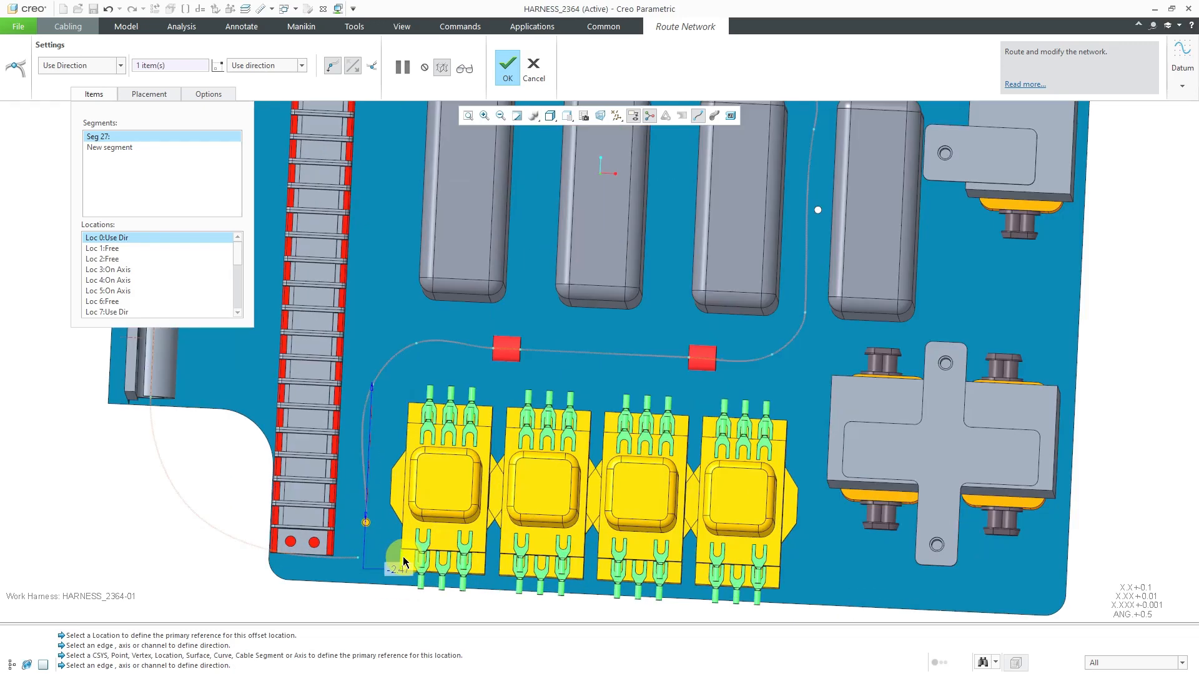
right_click(191, 558)
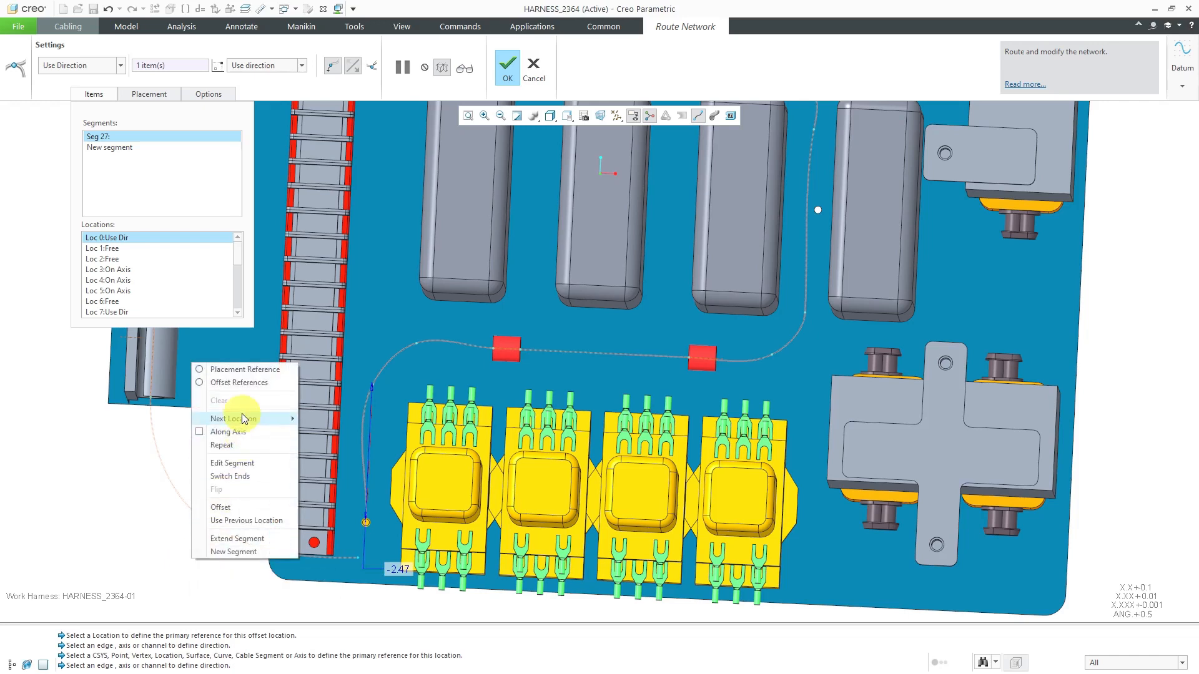
mouse_move(242, 415)
click(323, 421)
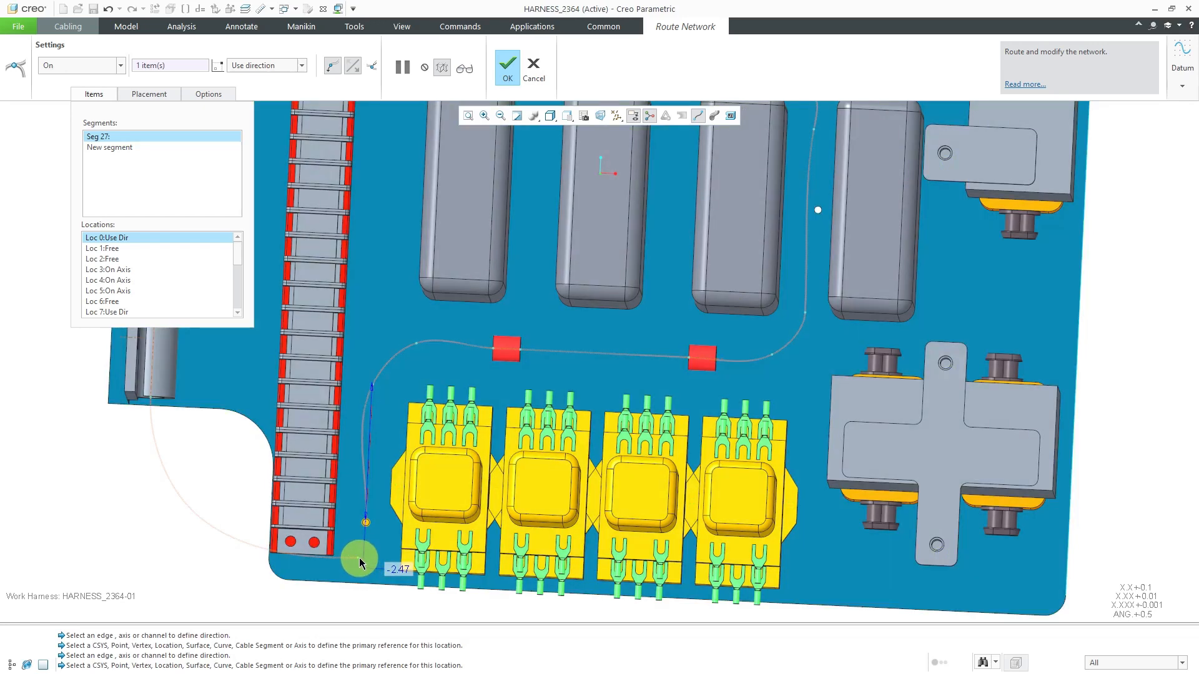
click(359, 558)
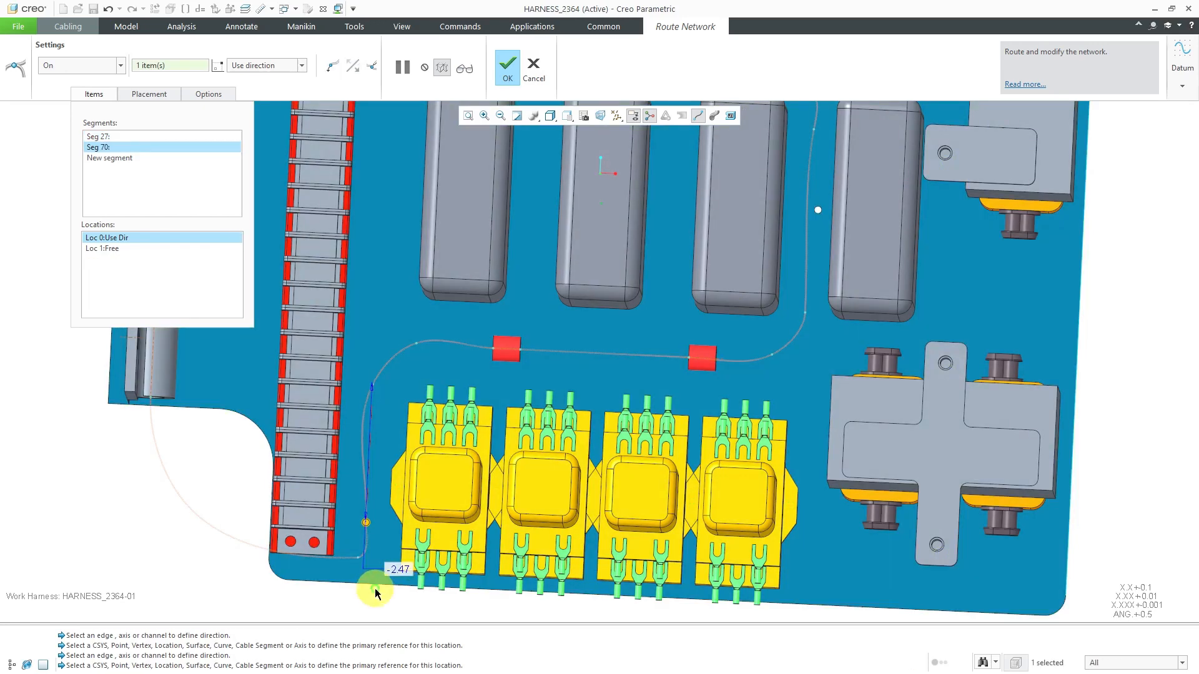
Start a new segment from the network location at the lower end of the gap between the last two gray blocks
scroll(666, 562, down, 3)
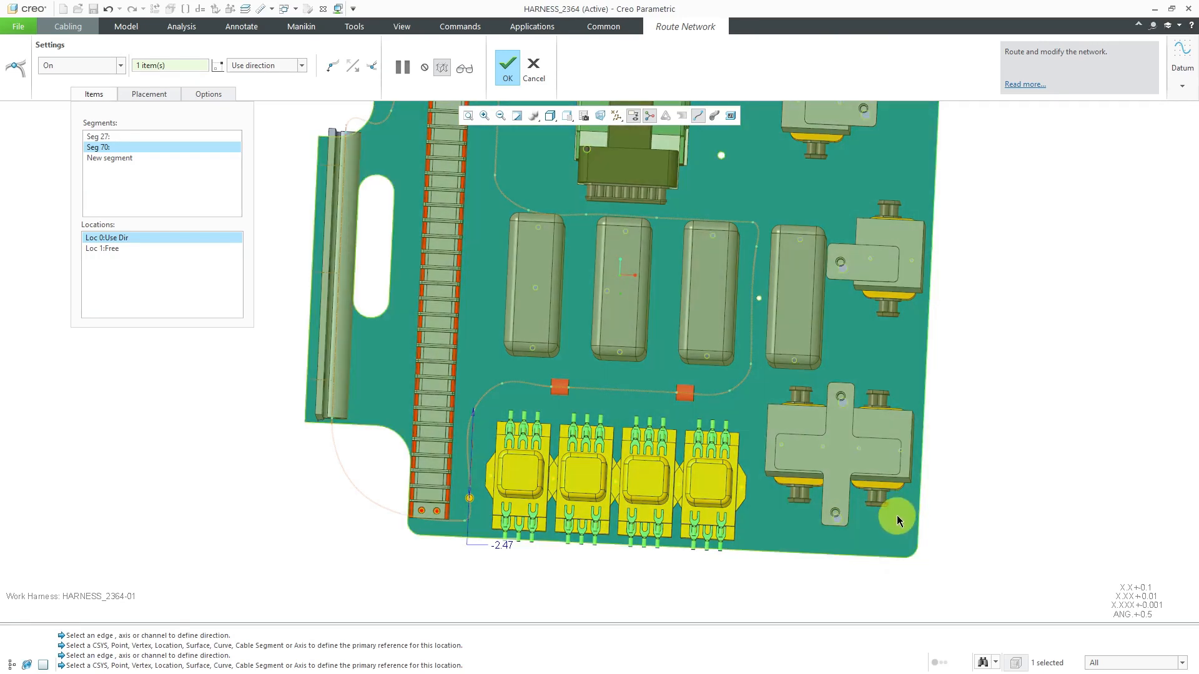
right_click(964, 378)
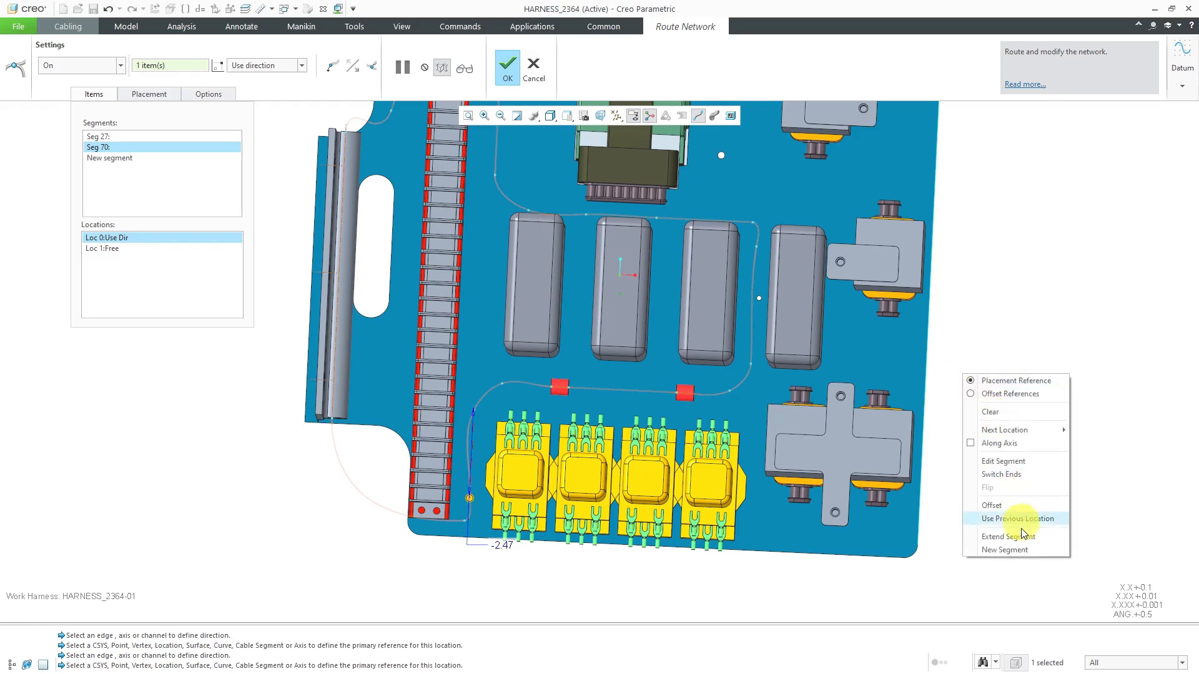
click(1024, 550)
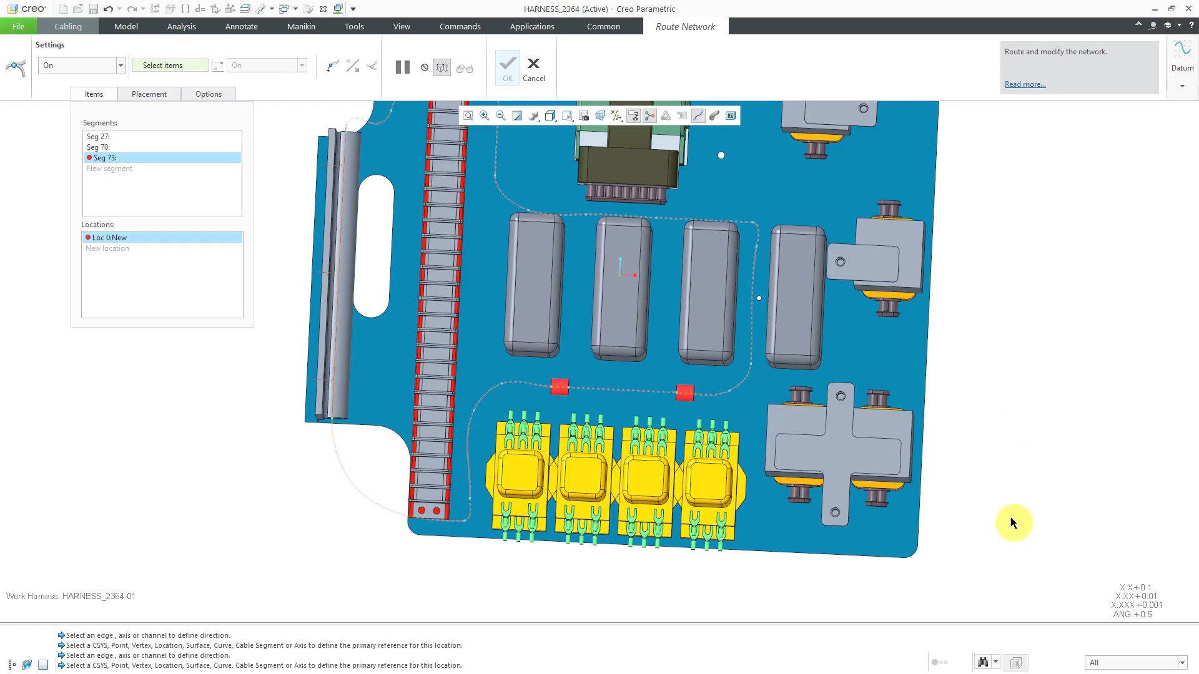
click(752, 369)
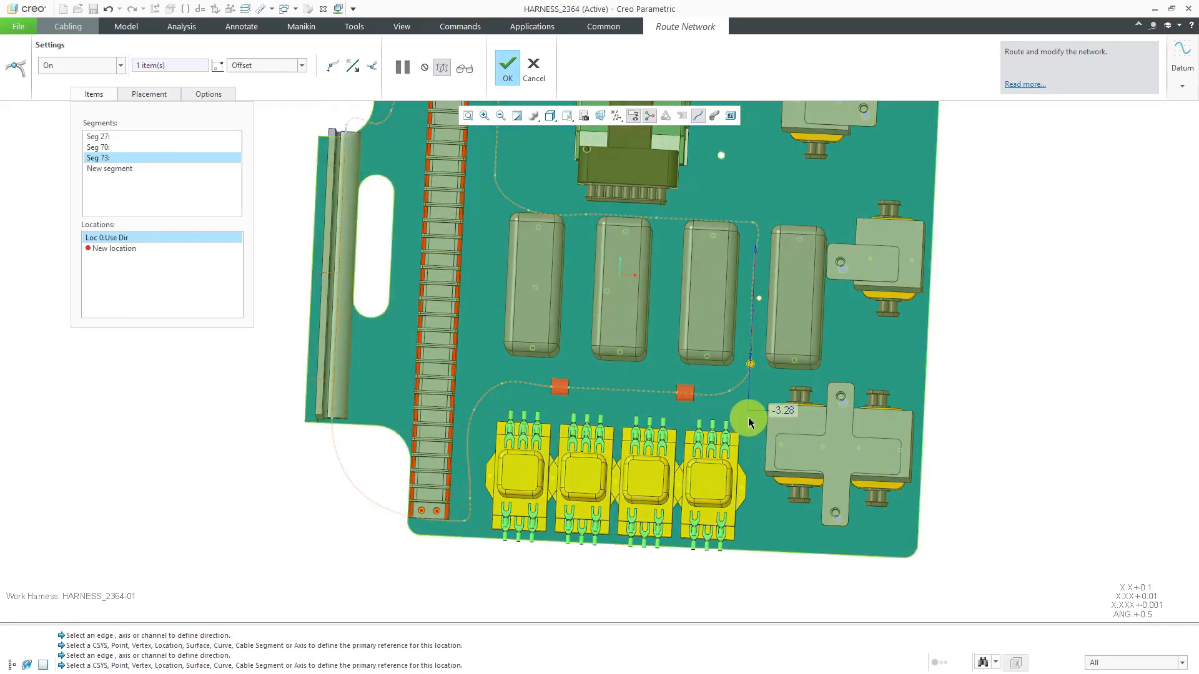
Add a Use Direction location parallel to the plate's side edge, about 2.24 from the segment's start, beside the last yellow block
scroll(750, 420, down, 4)
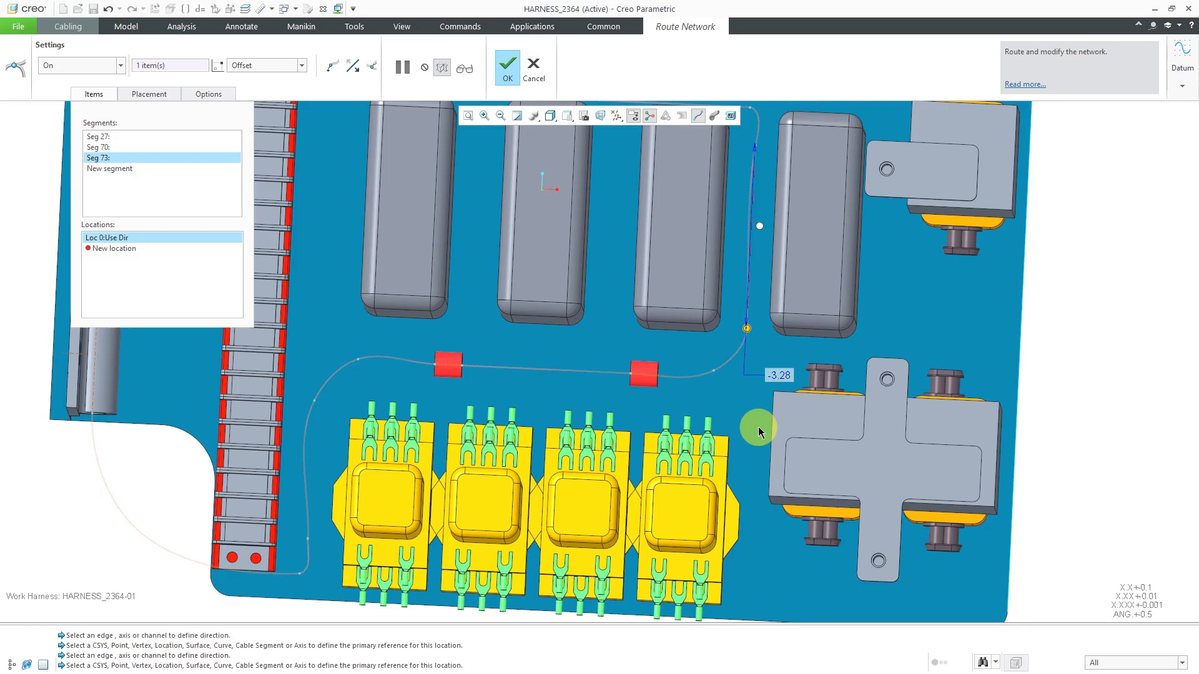
scroll(743, 373, up, 2)
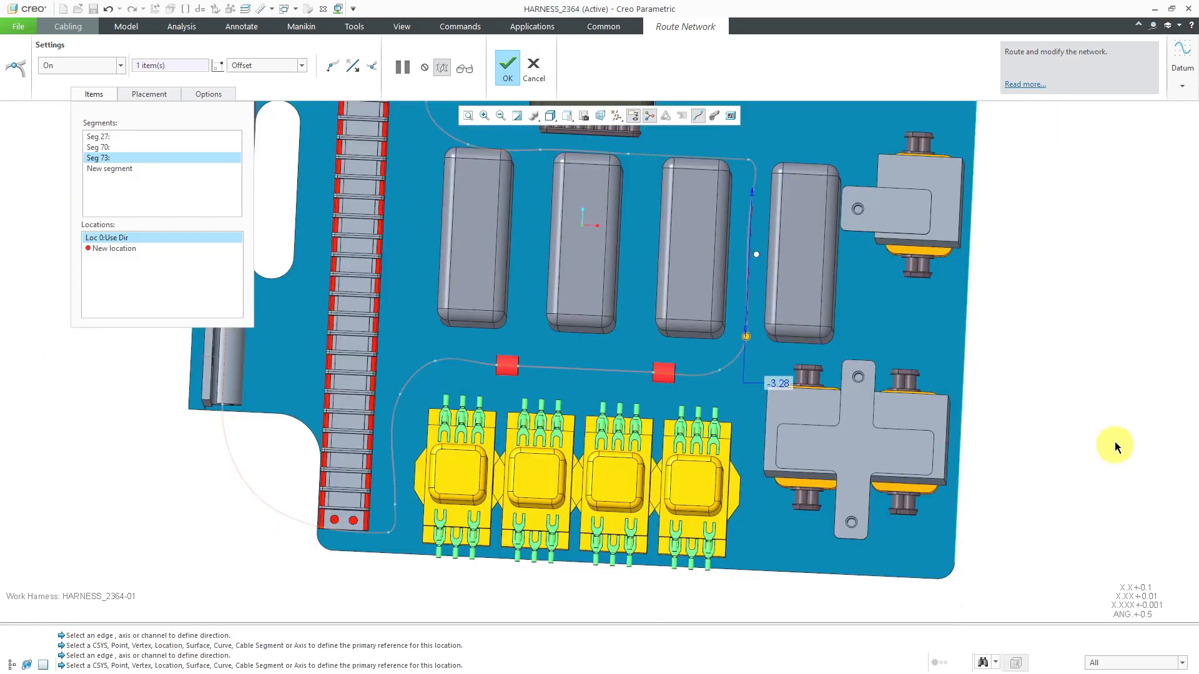
right_click(1029, 373)
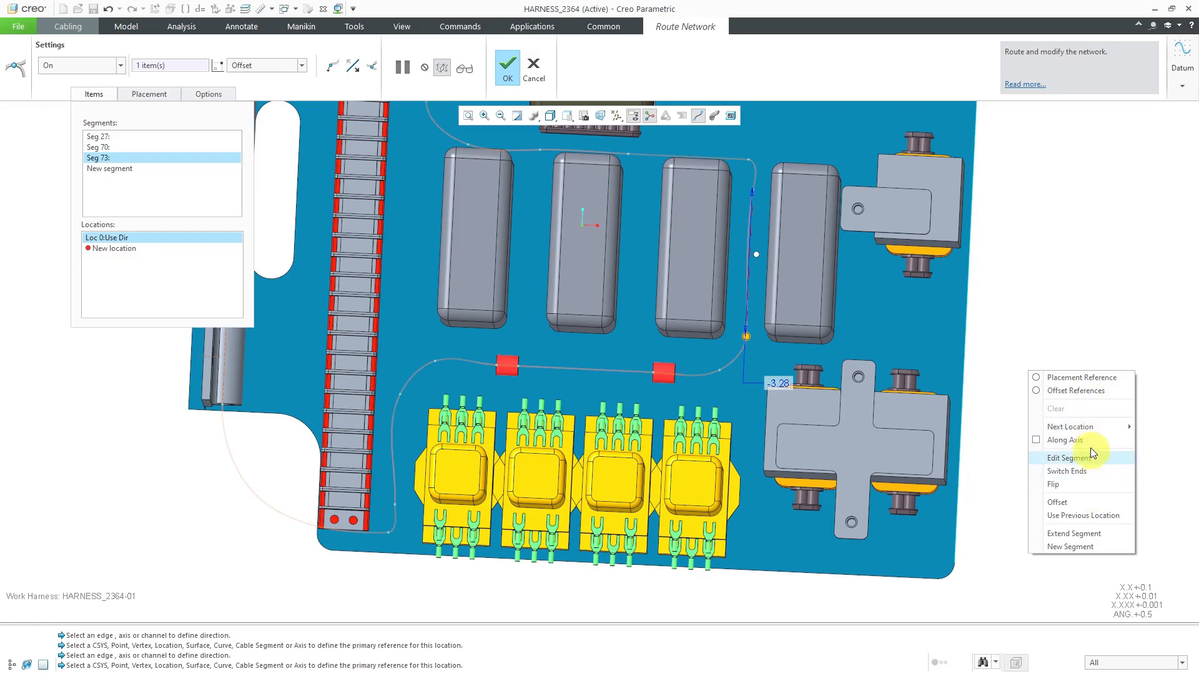
mouse_move(1088, 425)
click(974, 440)
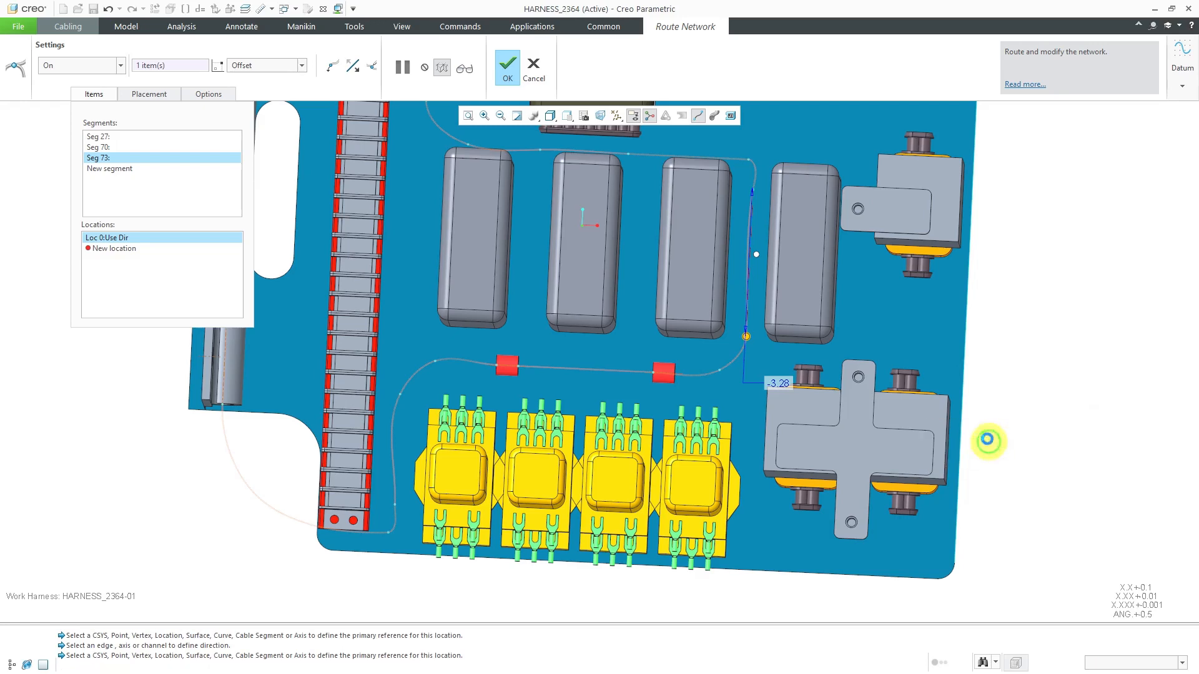
click(960, 447)
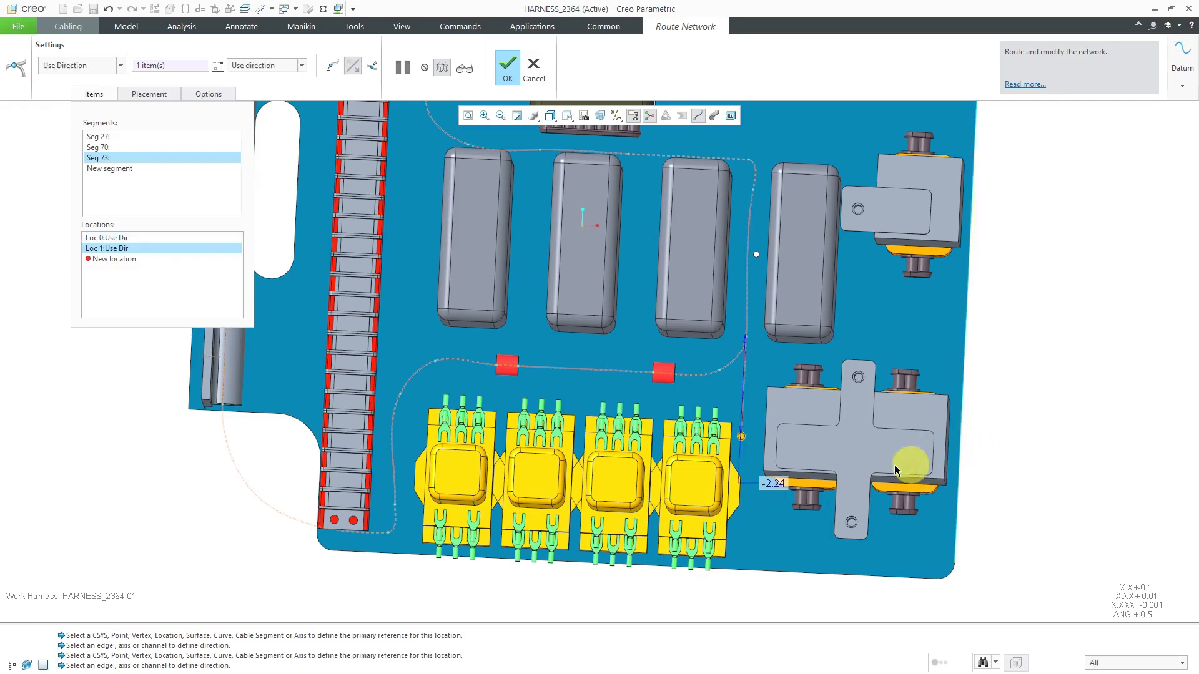
middle_drag(747, 437, 743, 498)
Set the next location type to On and place three locations on the plate, curving the branch up toward the nearer lower connector of the cross-bracketed block
scroll(743, 498, up, 2)
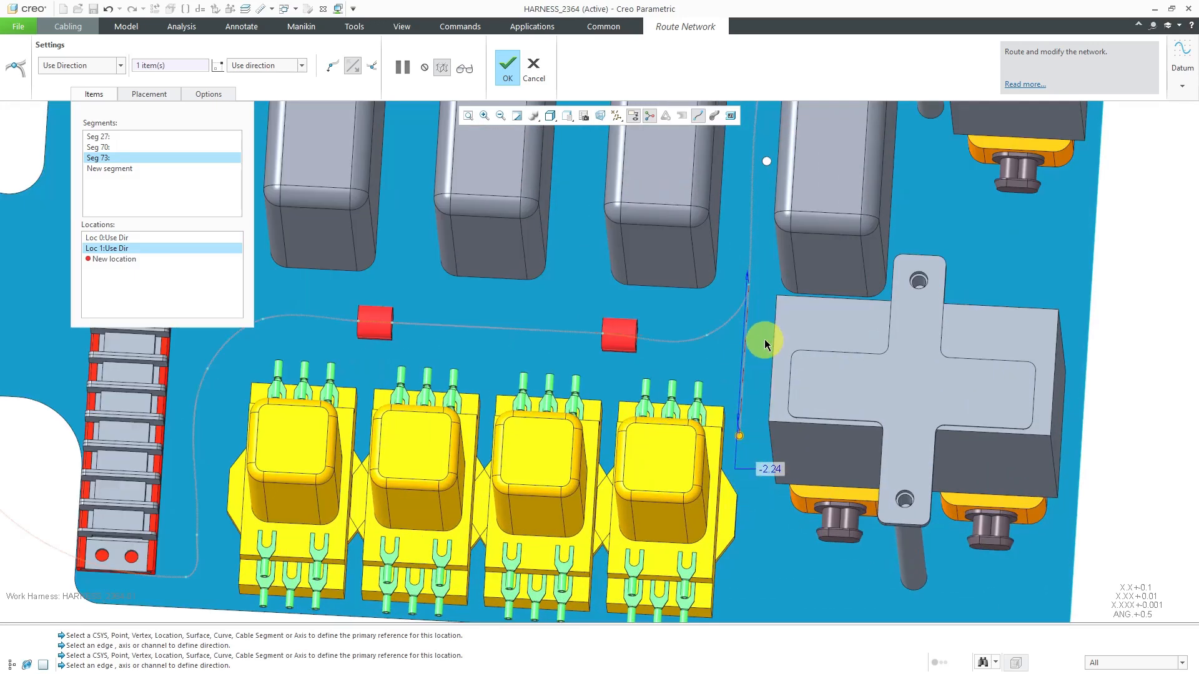
scroll(764, 339, down, 2)
right_click(987, 396)
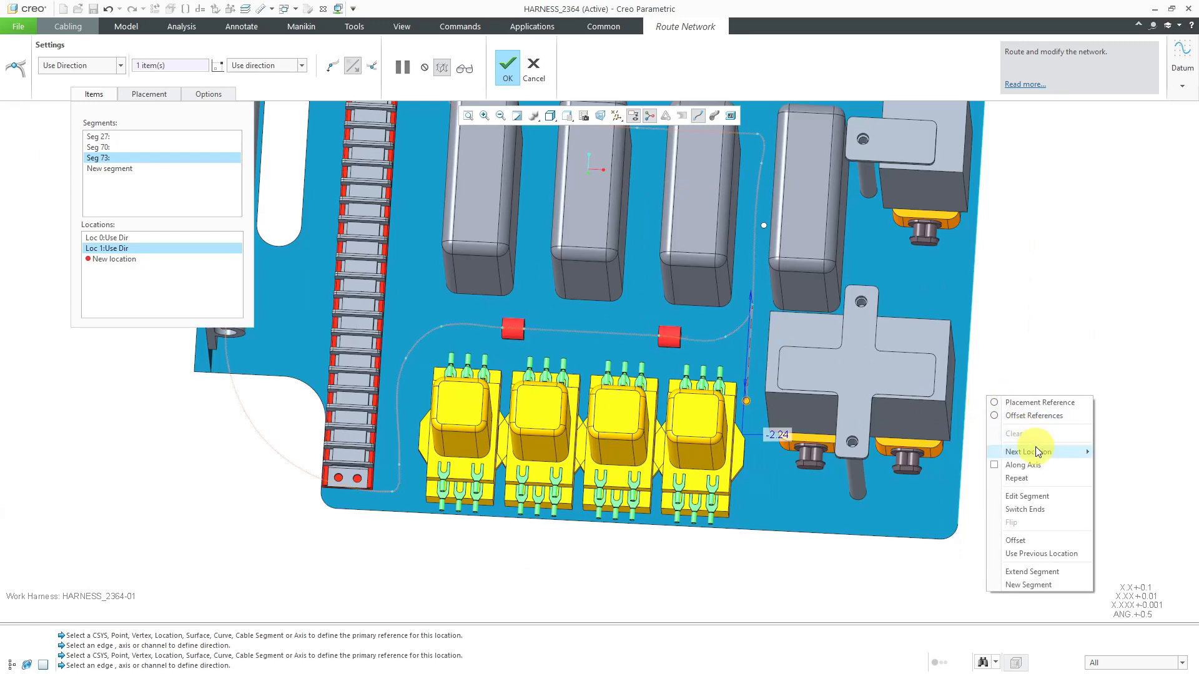
mouse_move(1035, 447)
click(1102, 452)
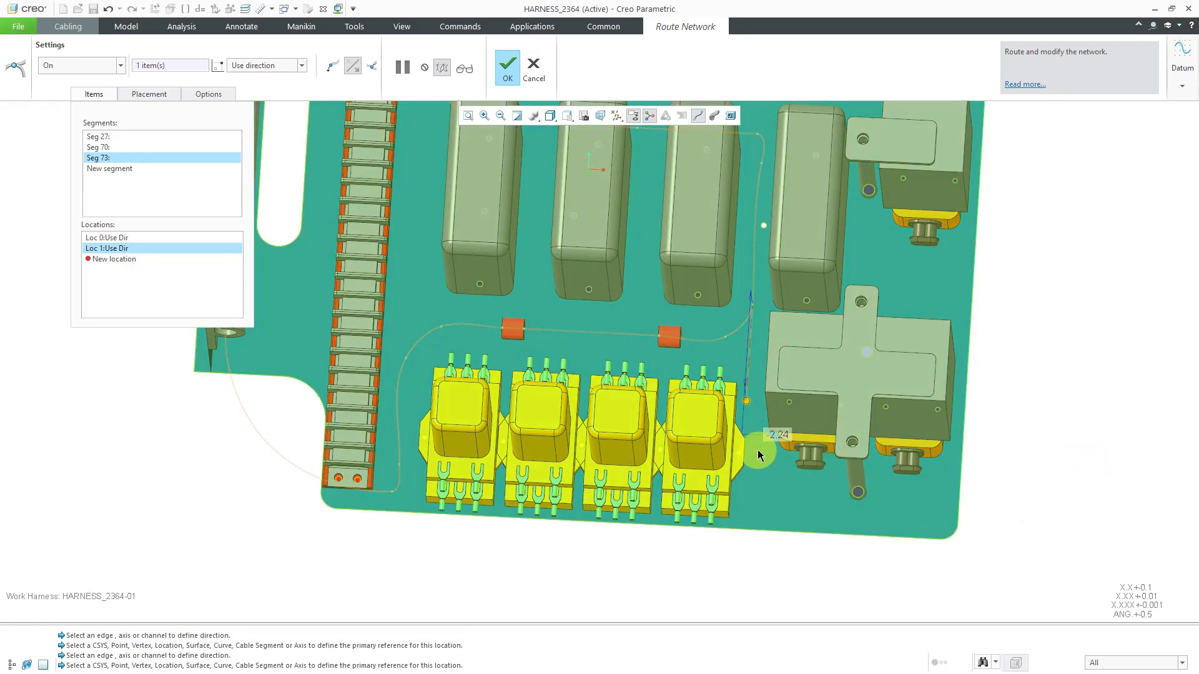
click(758, 462)
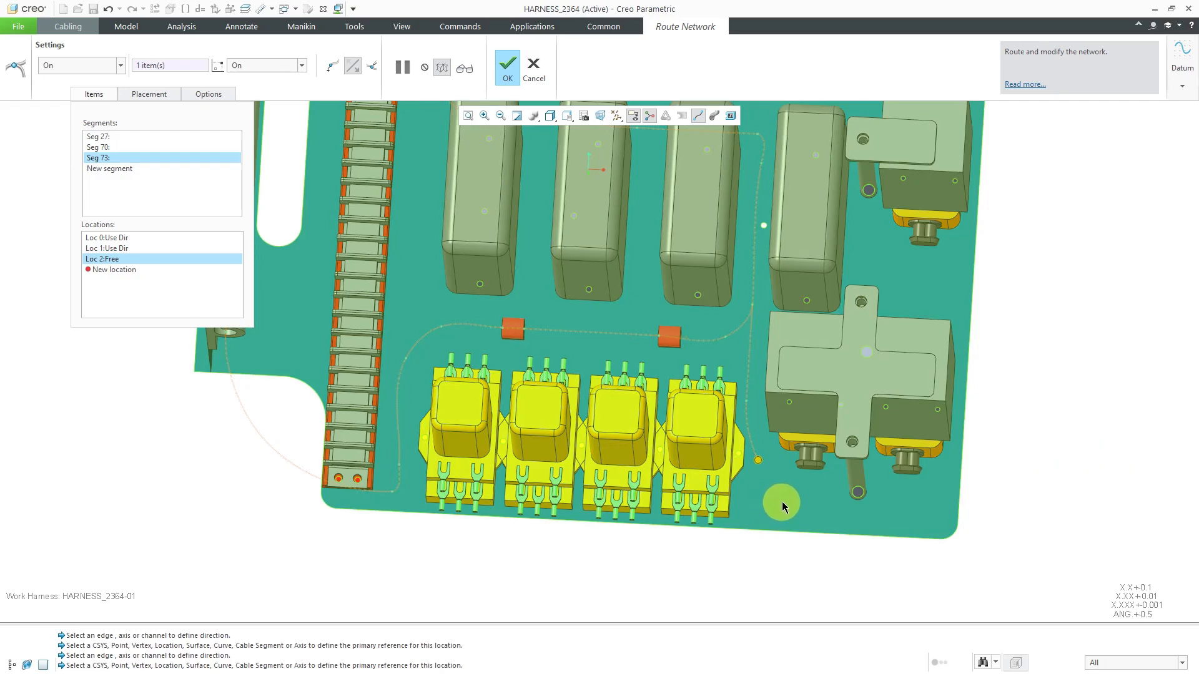
click(785, 501)
scroll(805, 487, up, 4)
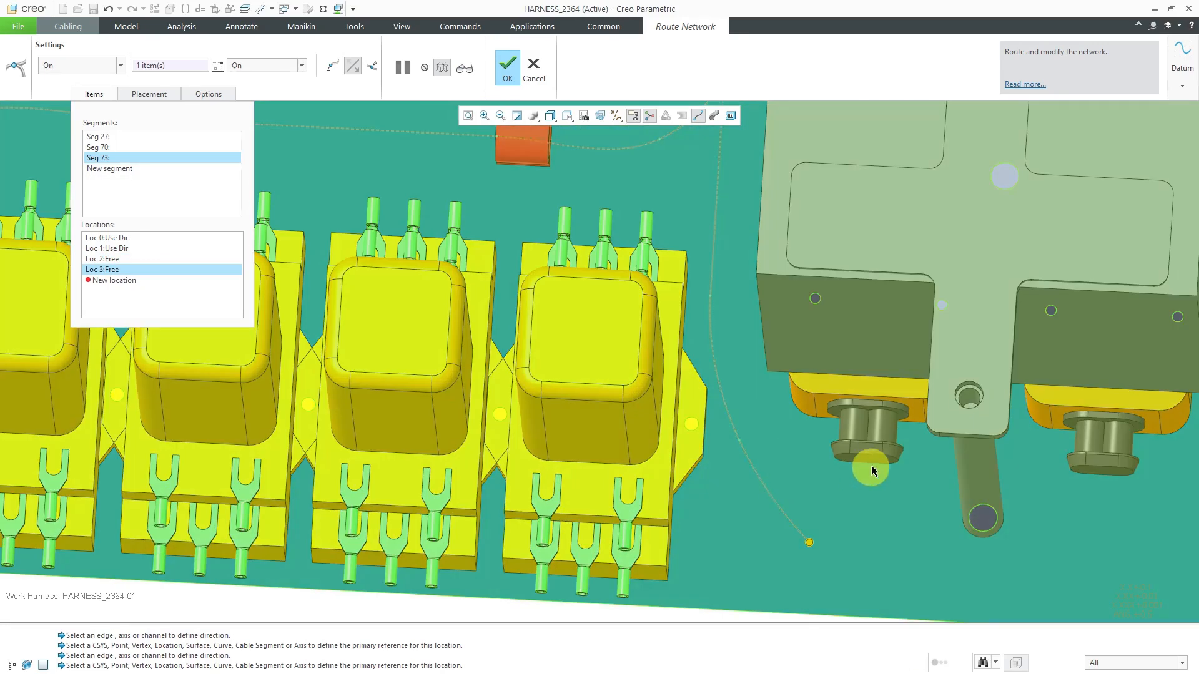
scroll(776, 460, down, 3)
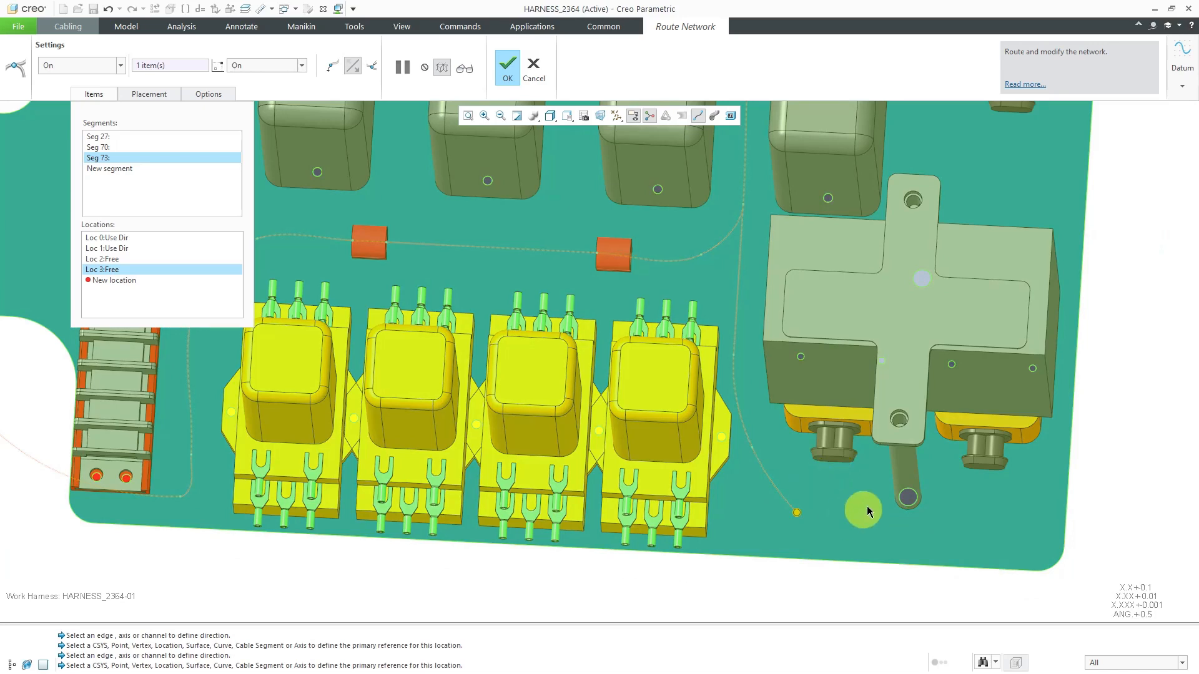
click(826, 496)
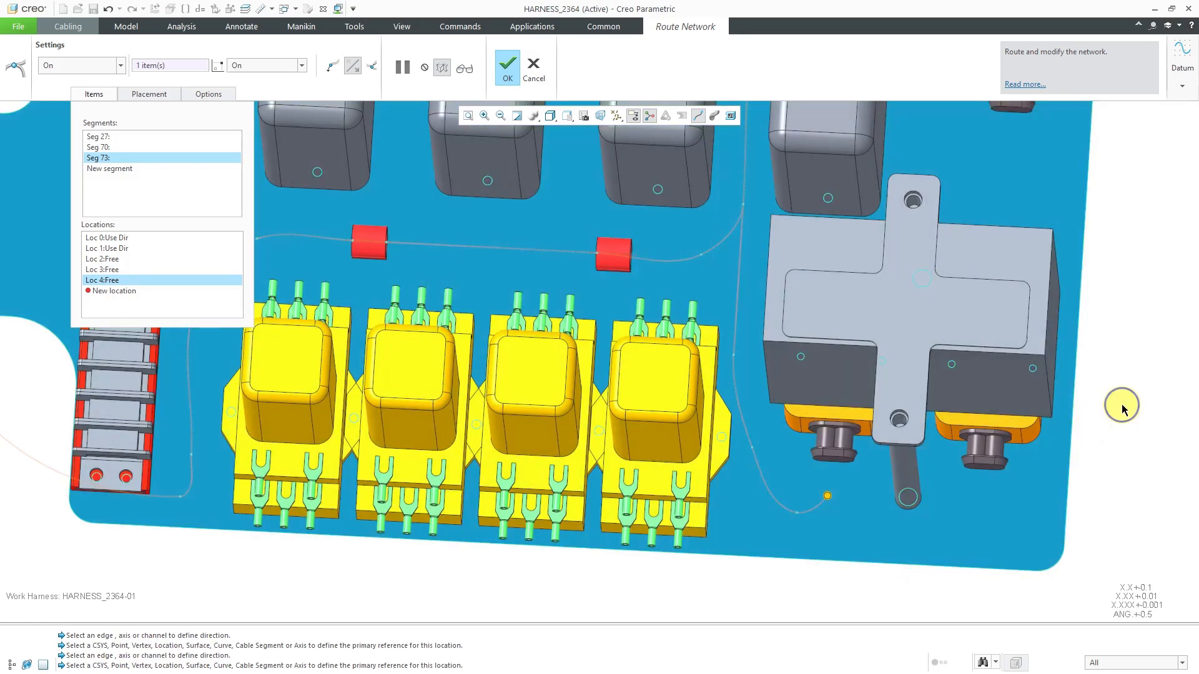
Start a new segment from the bend below the nearer connector and place two plate locations leading around the pin toward the farther lower connector
right_click(1122, 404)
click(1066, 568)
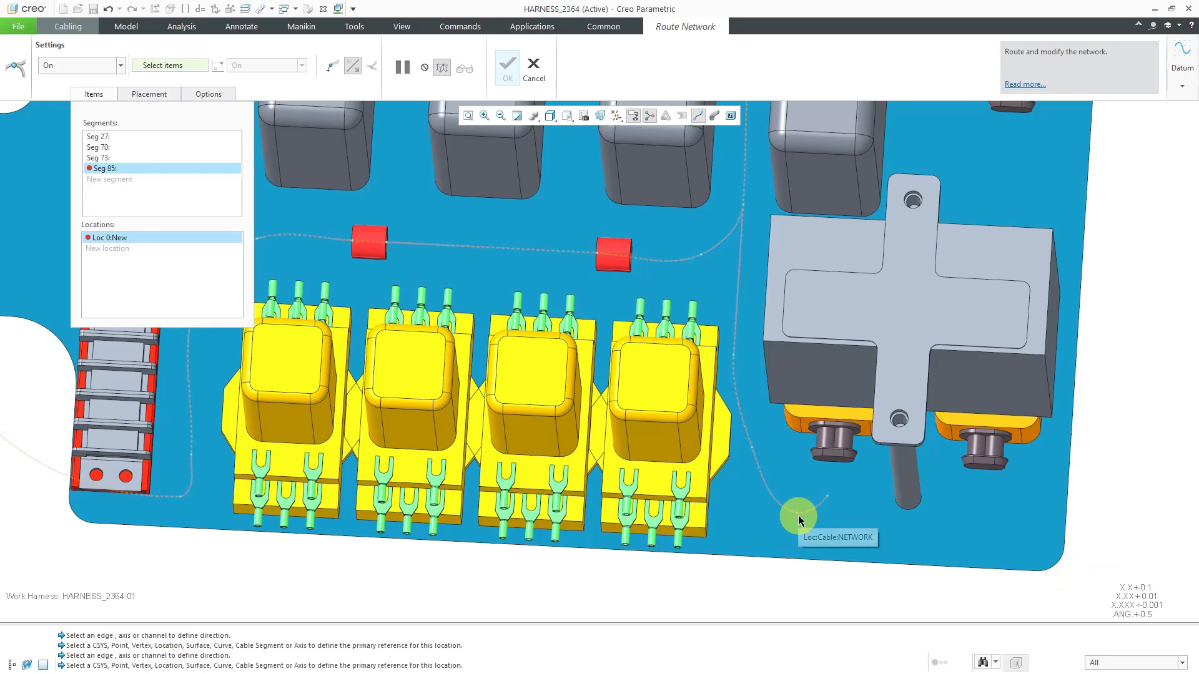
click(798, 515)
click(906, 534)
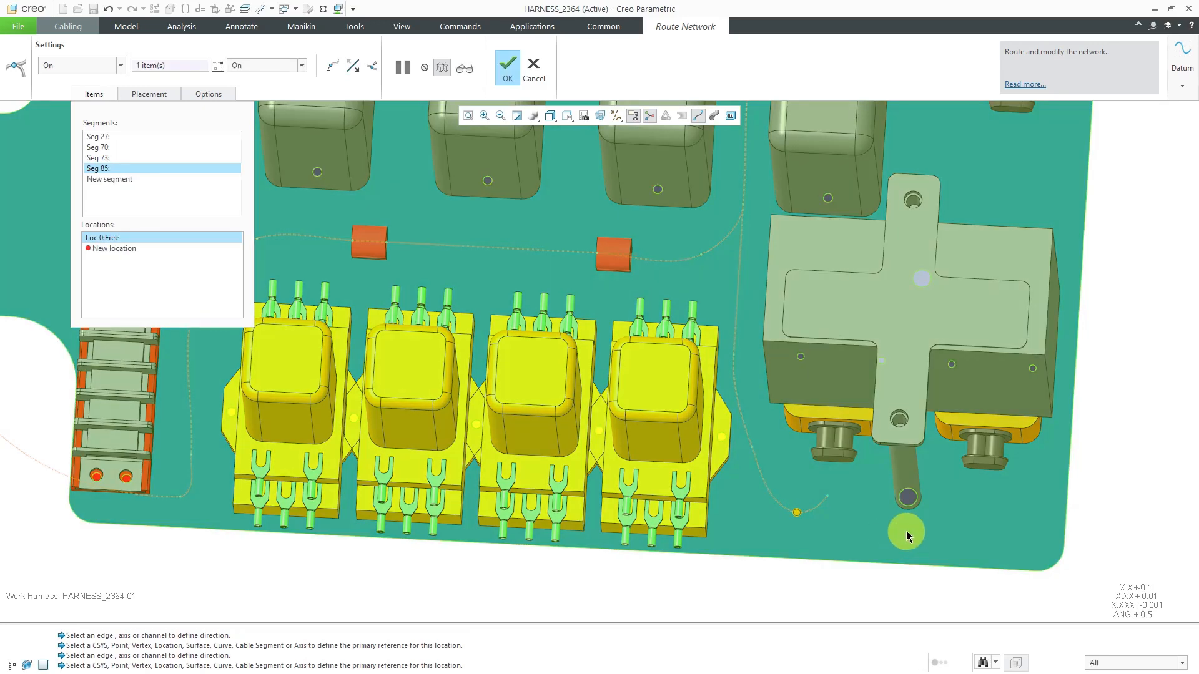
click(912, 536)
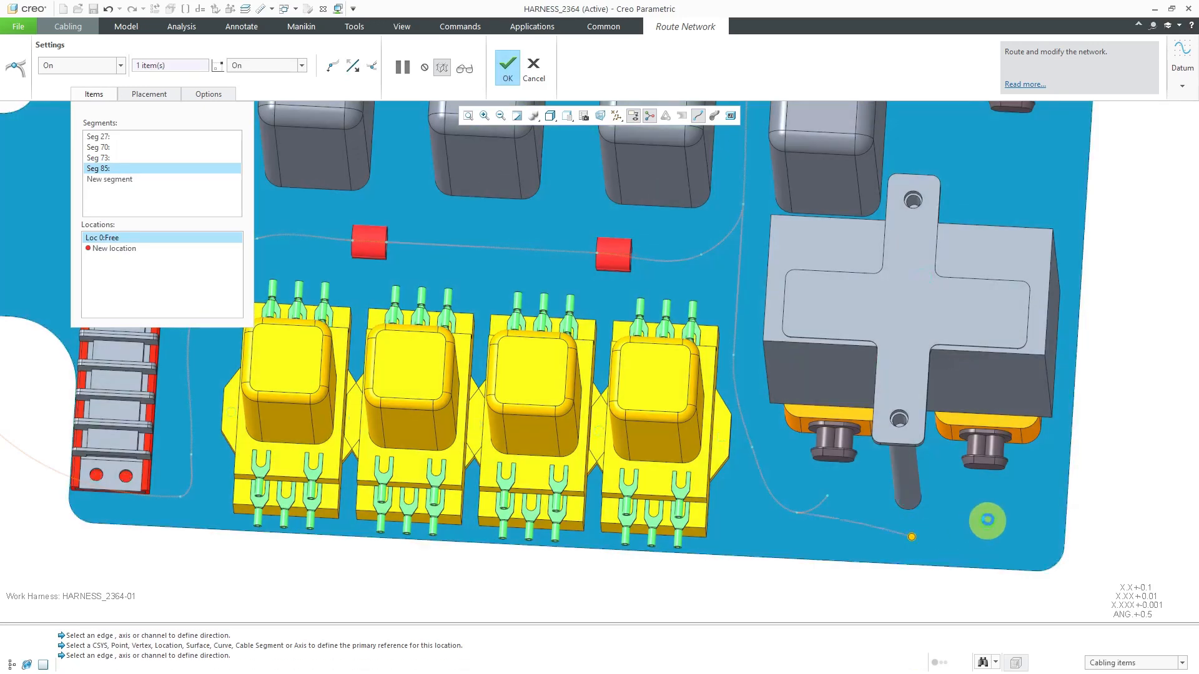
click(984, 507)
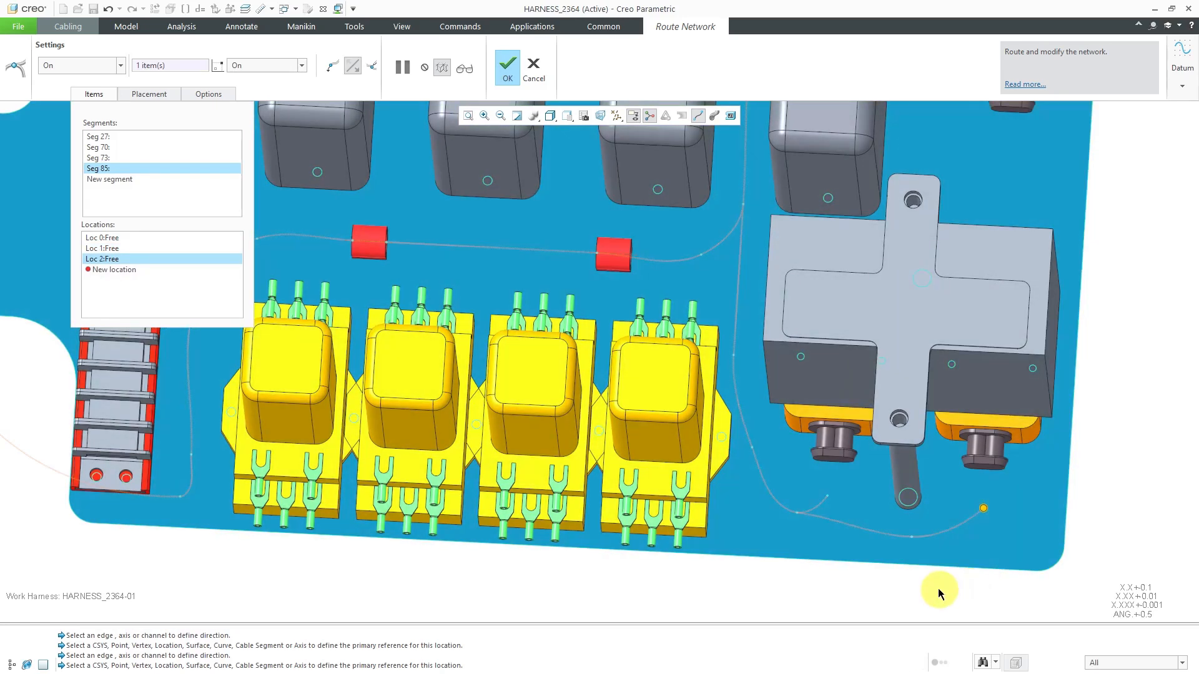
Start a new segment from the network location where the red-clip line joins the gap run, and place a plate location toward the cross-bracketed block's nearer upper connector
middle_drag(1098, 491, 1064, 475)
right_click(1127, 363)
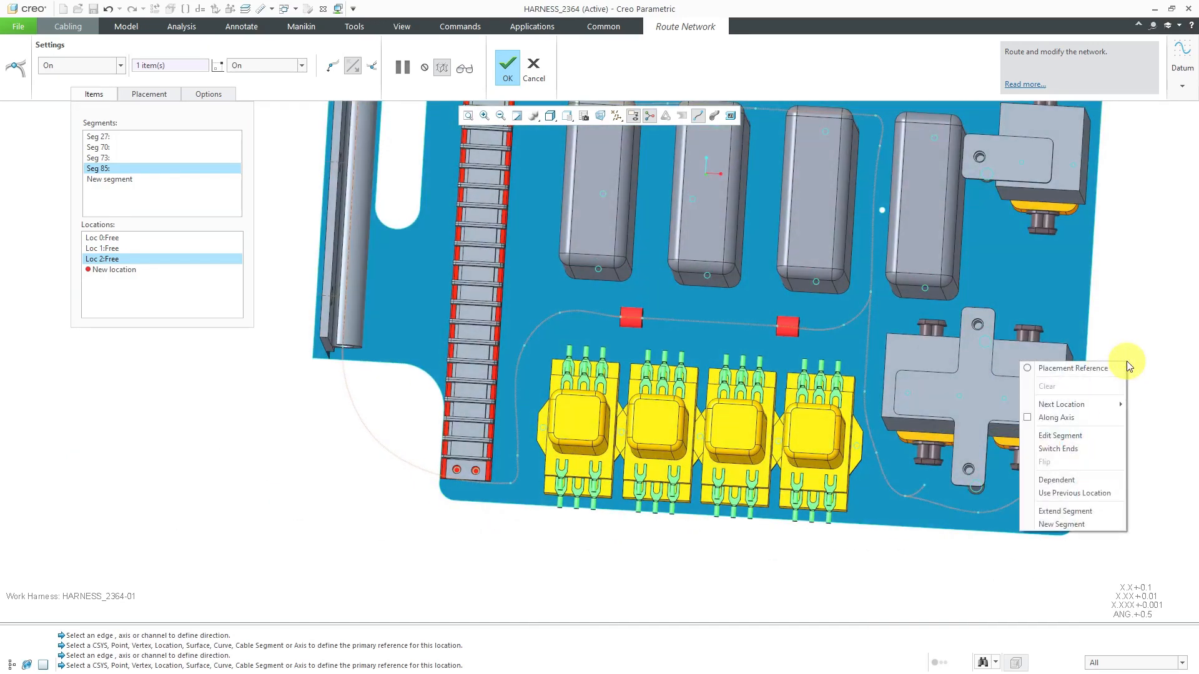
click(1092, 525)
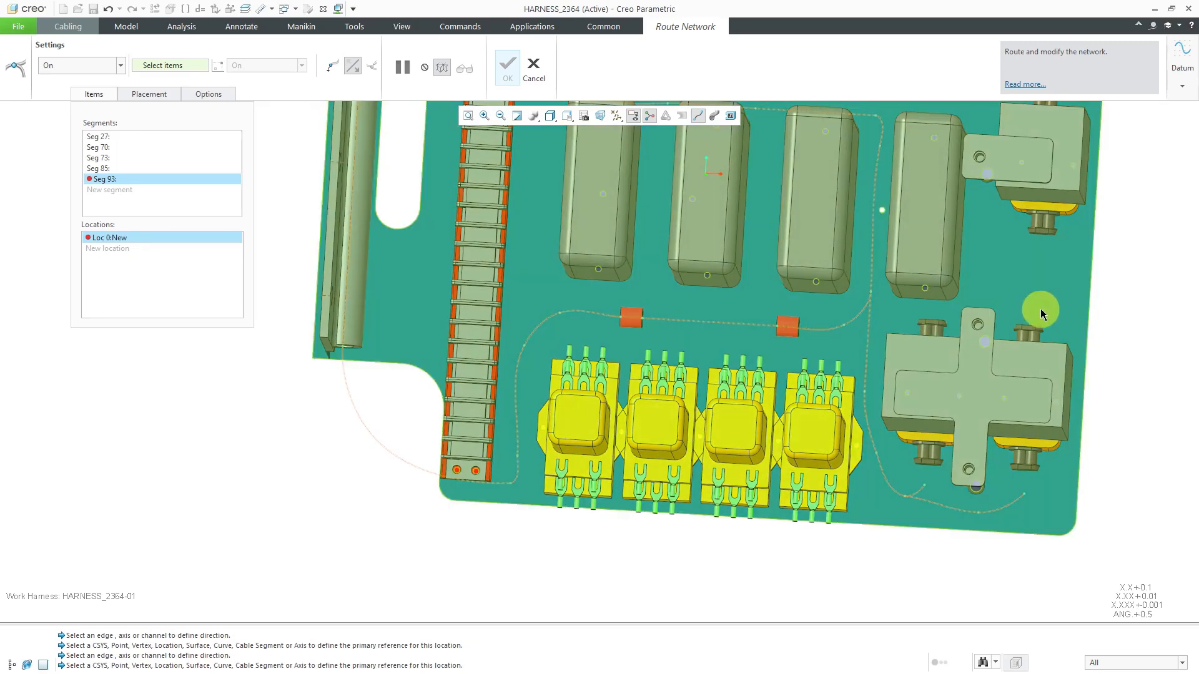
mouse_move(1048, 300)
middle_down()
mouse_move(818, 343)
mouse_move(1030, 303)
middle_up()
scroll(1023, 303, up, 4)
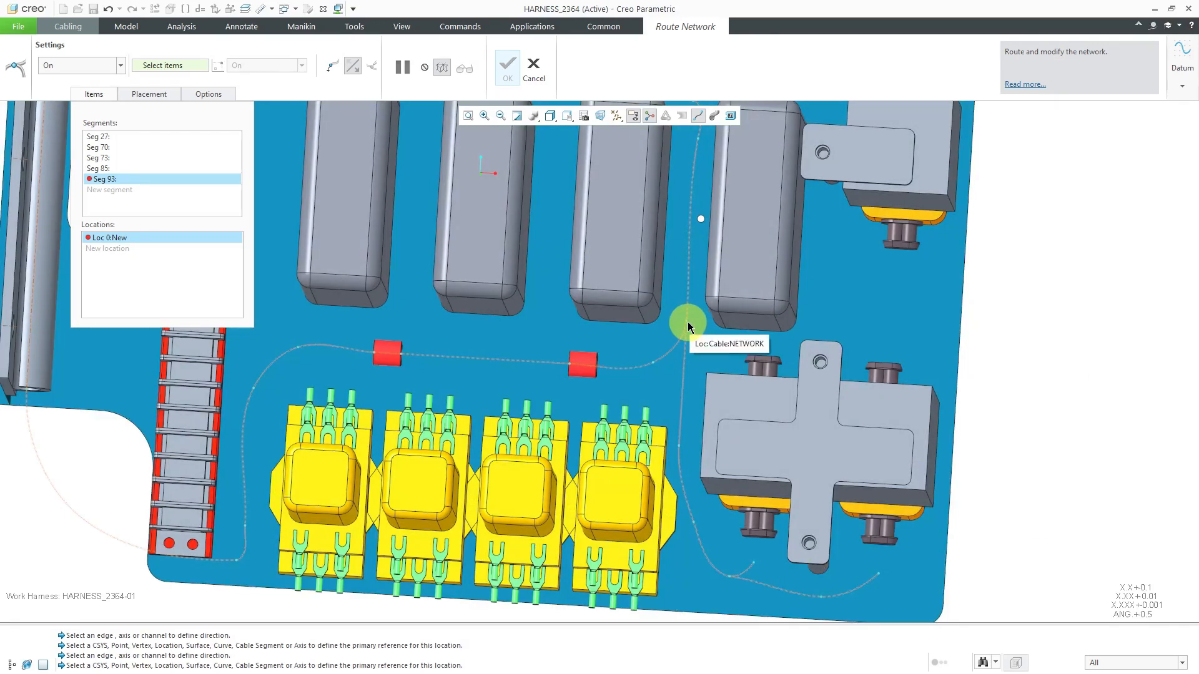
click(687, 320)
scroll(717, 343, up, 2)
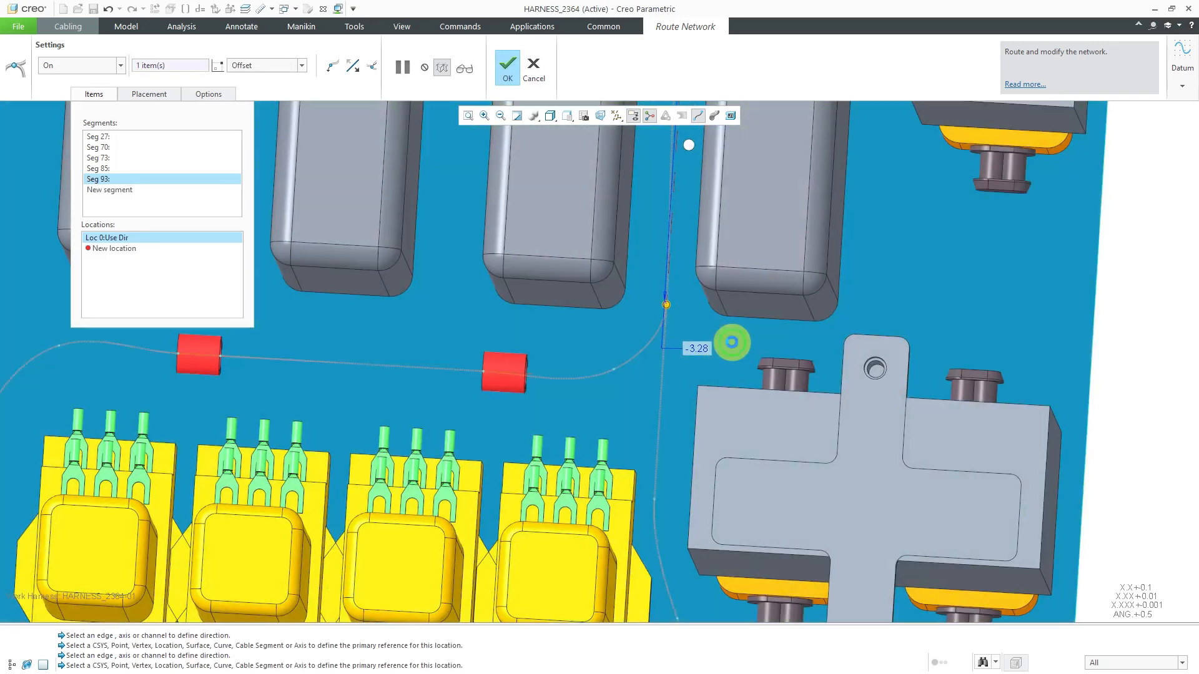
click(824, 369)
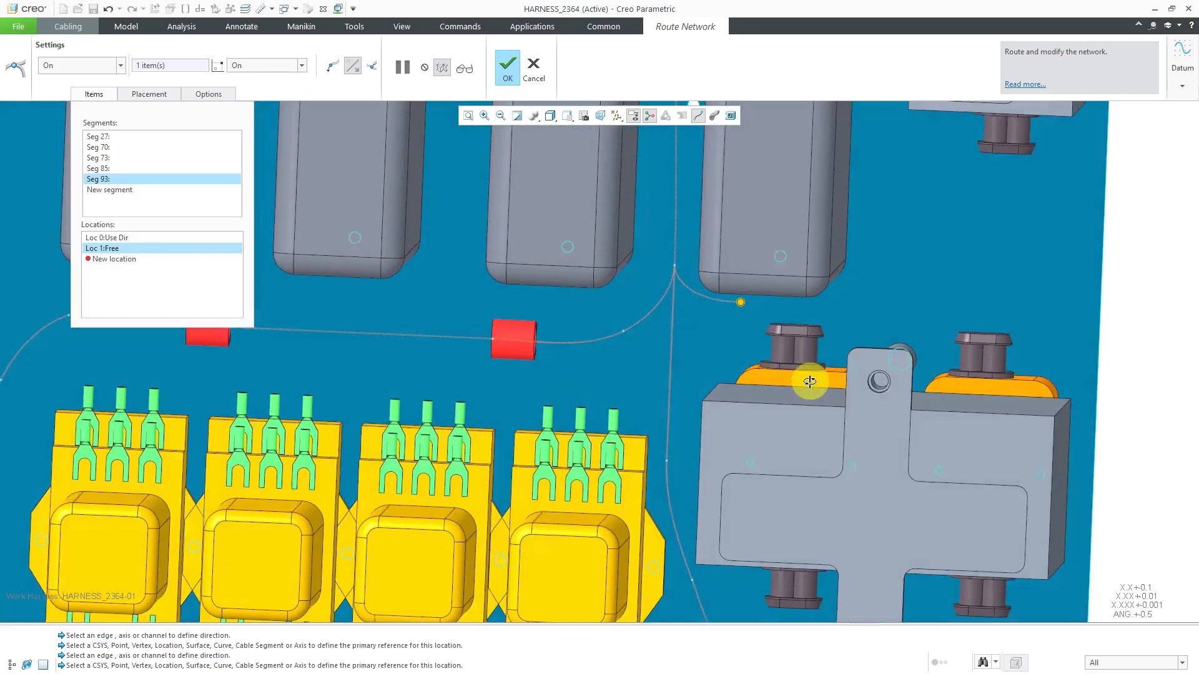
middle_drag(809, 382, 815, 377)
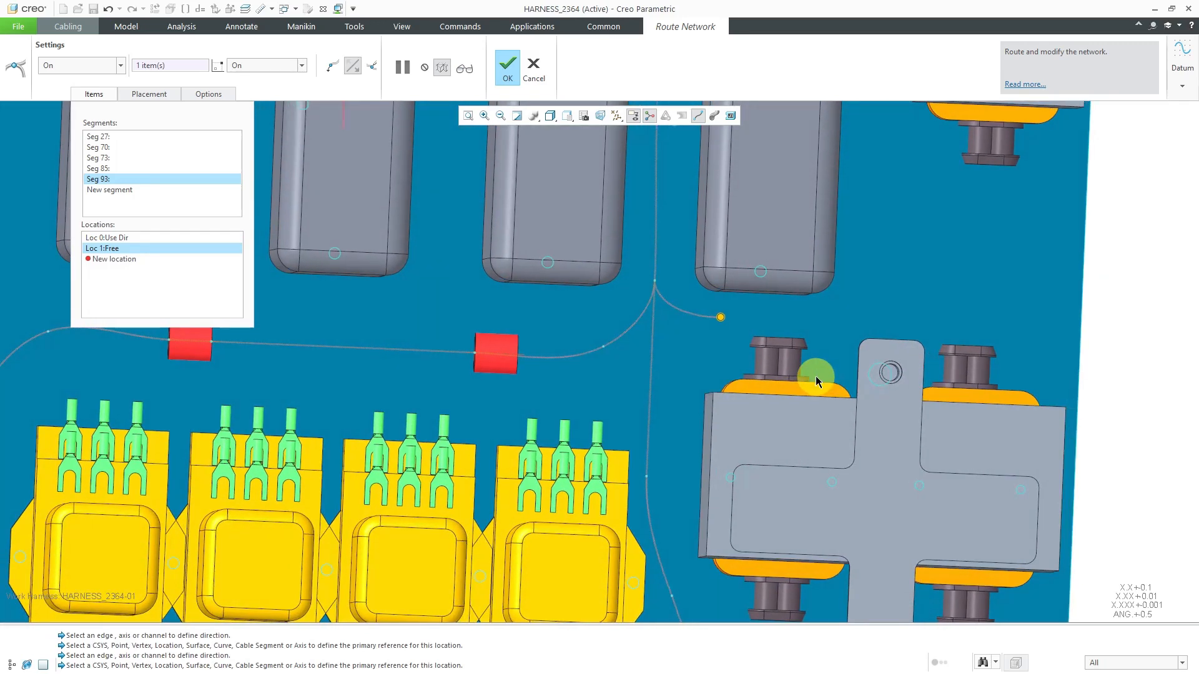
Add a Use Direction location parallel to the plate's lower edge, about 1.91 from the previous location, above the cross bracket's upper end
scroll(815, 376, down, 3)
right_click(1079, 326)
mouse_move(1124, 365)
click(1035, 379)
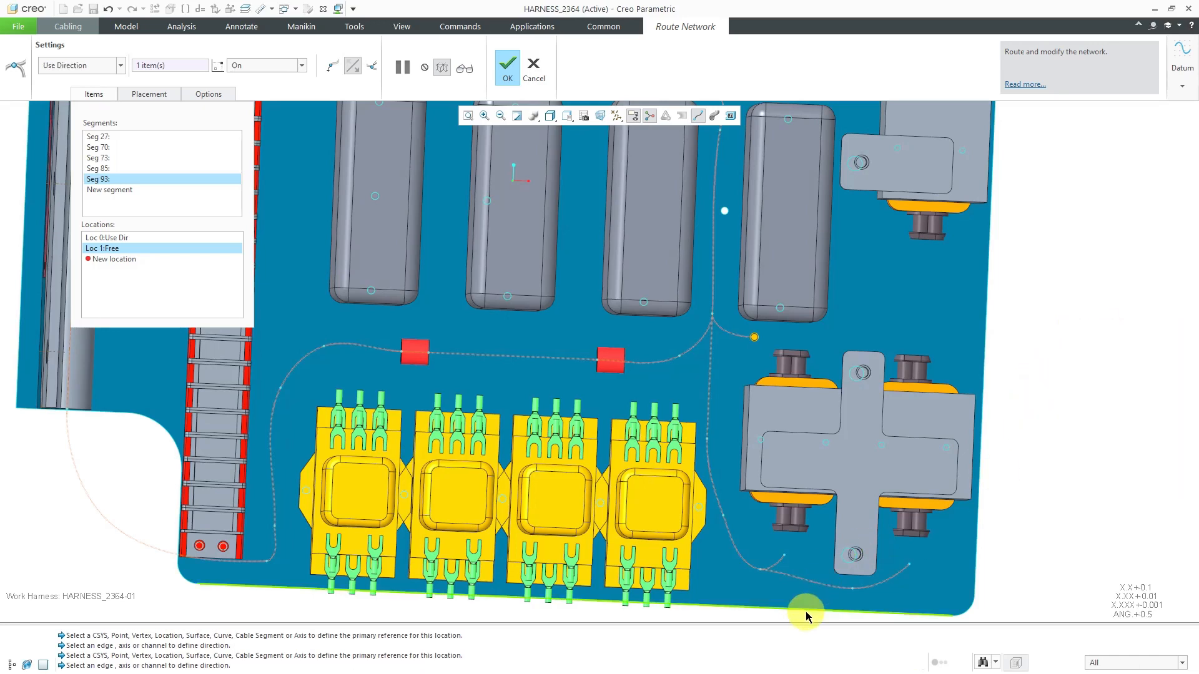
click(841, 342)
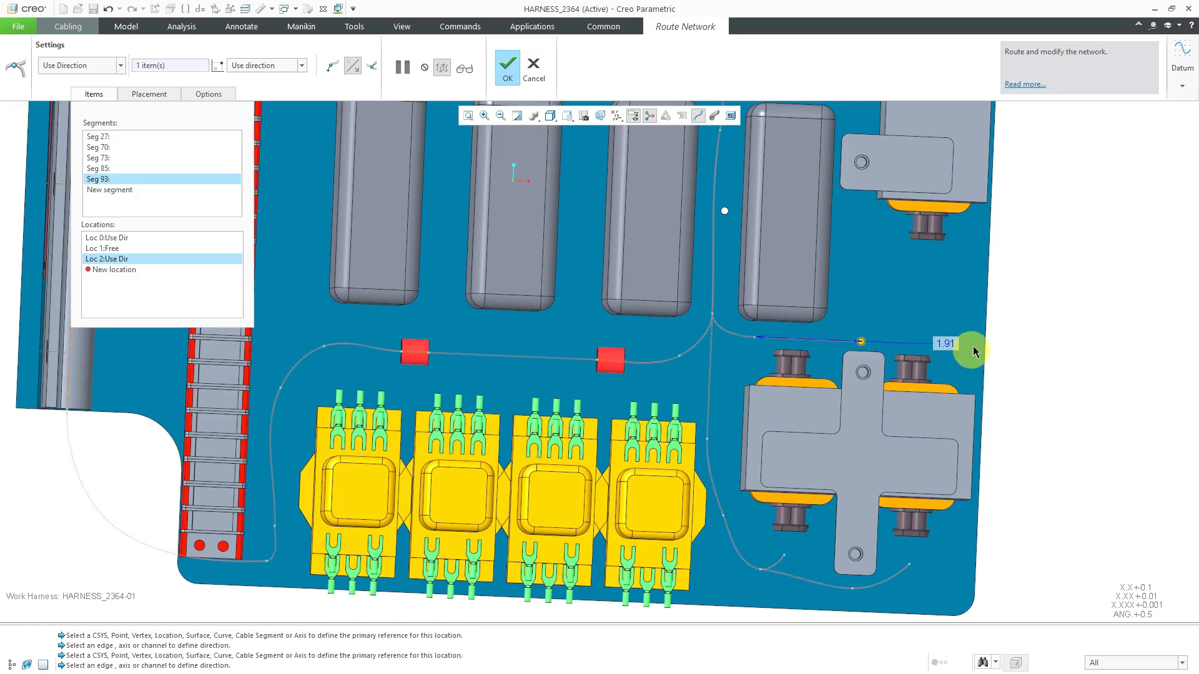
Set the next location type to On and place two plate locations curving the branch up toward the middle bracketed block's lower connector
right_click(1062, 270)
mouse_move(1097, 328)
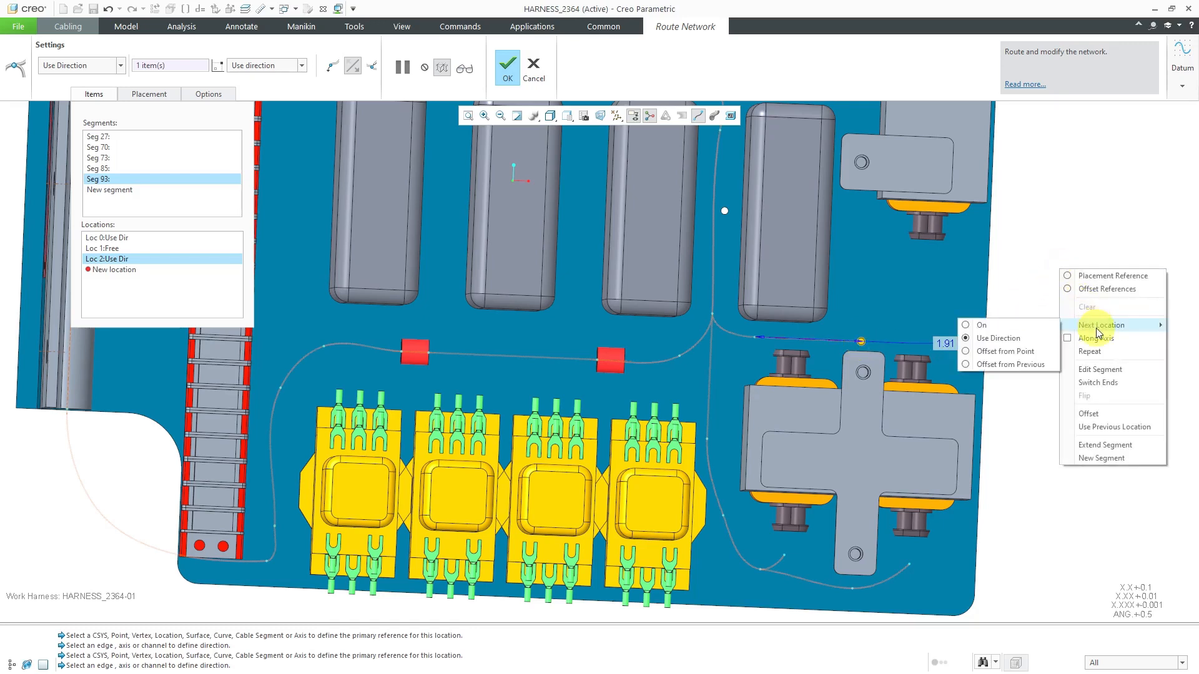
click(980, 325)
scroll(1035, 320, down, 5)
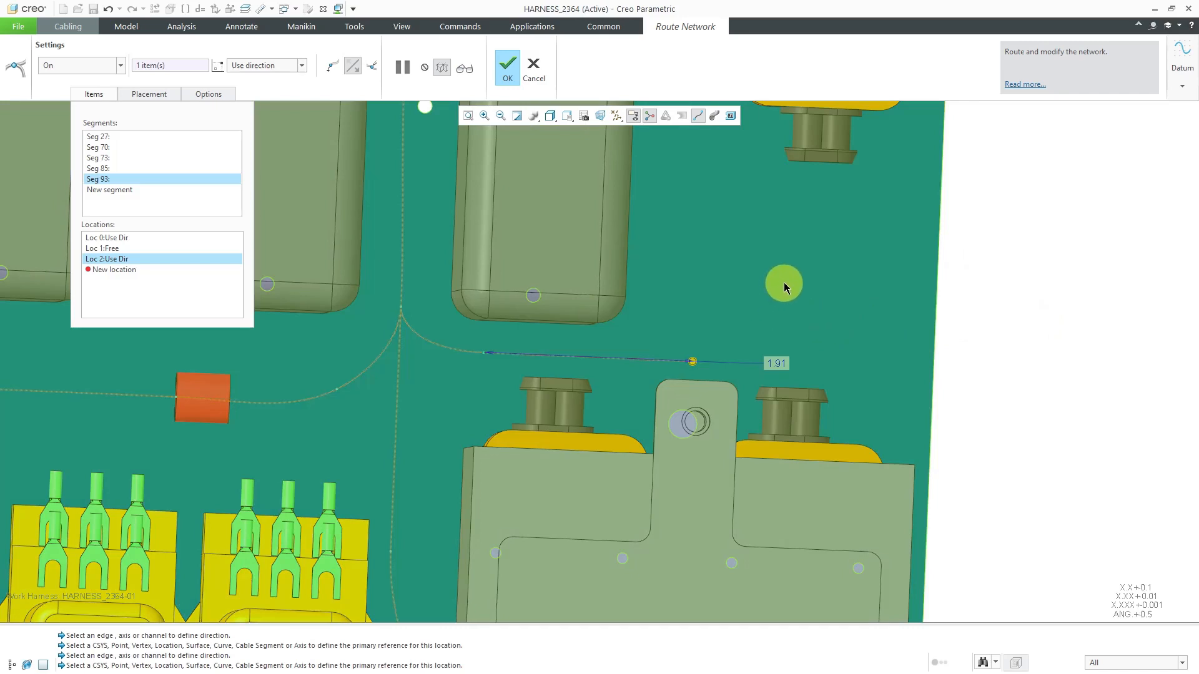
click(783, 283)
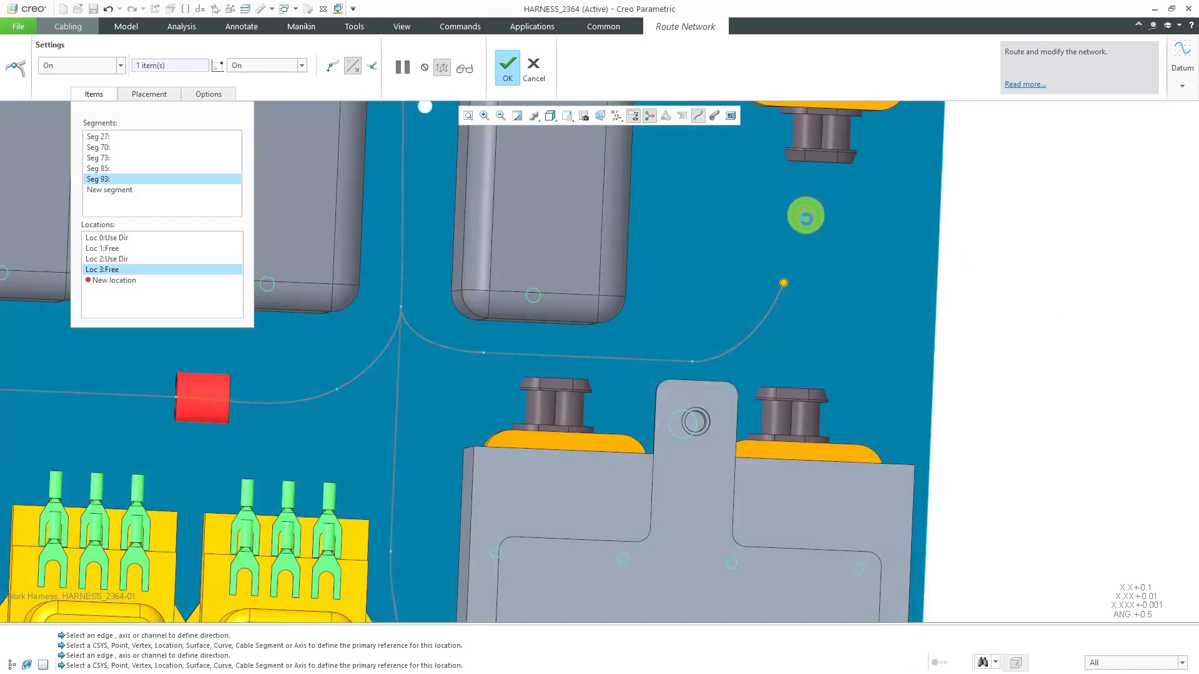
click(805, 220)
scroll(832, 250, up, 4)
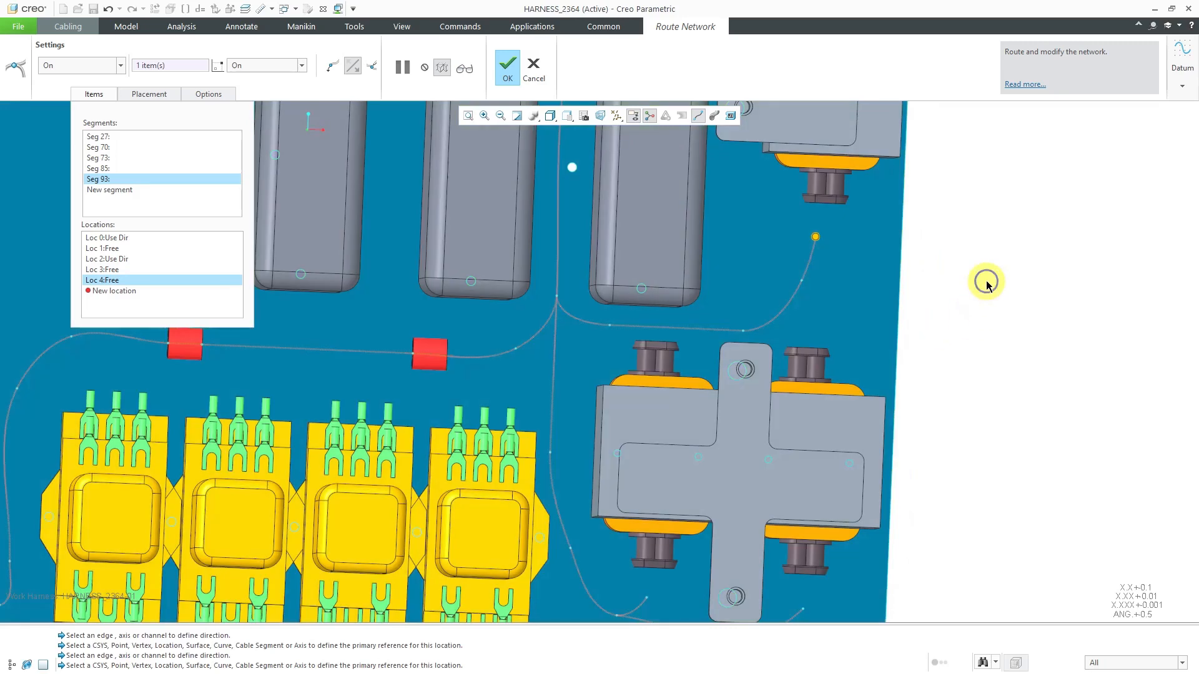
Start a new segment from the location above the cross bracket and place one plate location at the block's farther upper connector
right_click(987, 285)
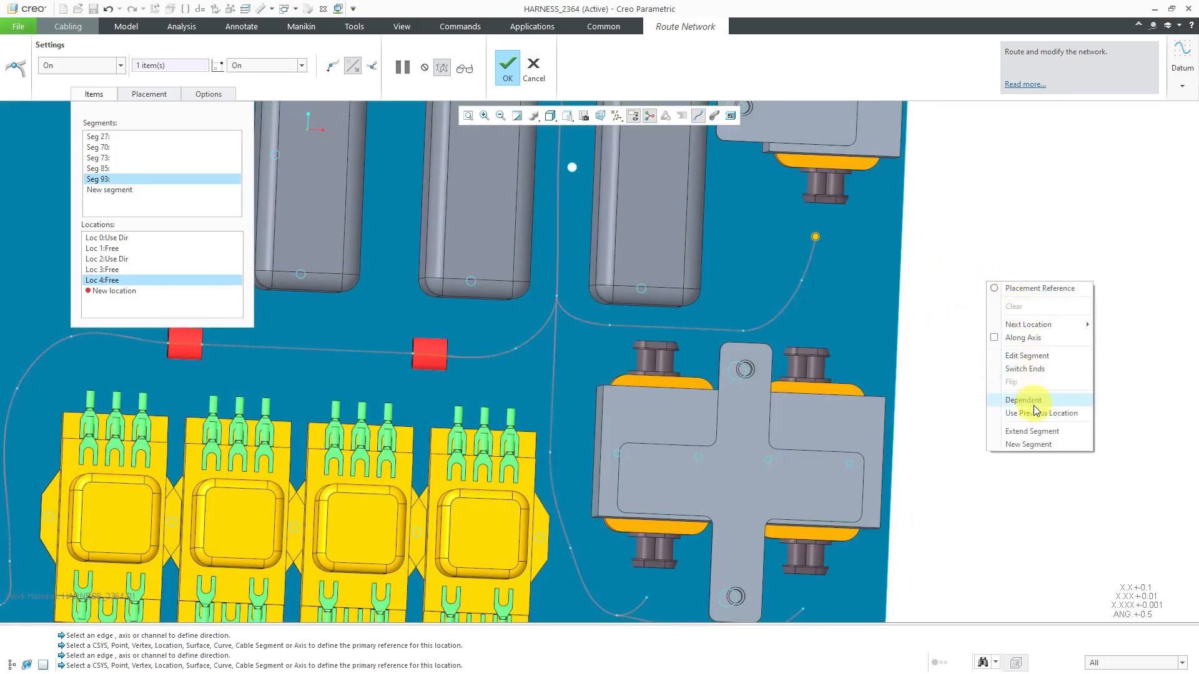
click(1039, 444)
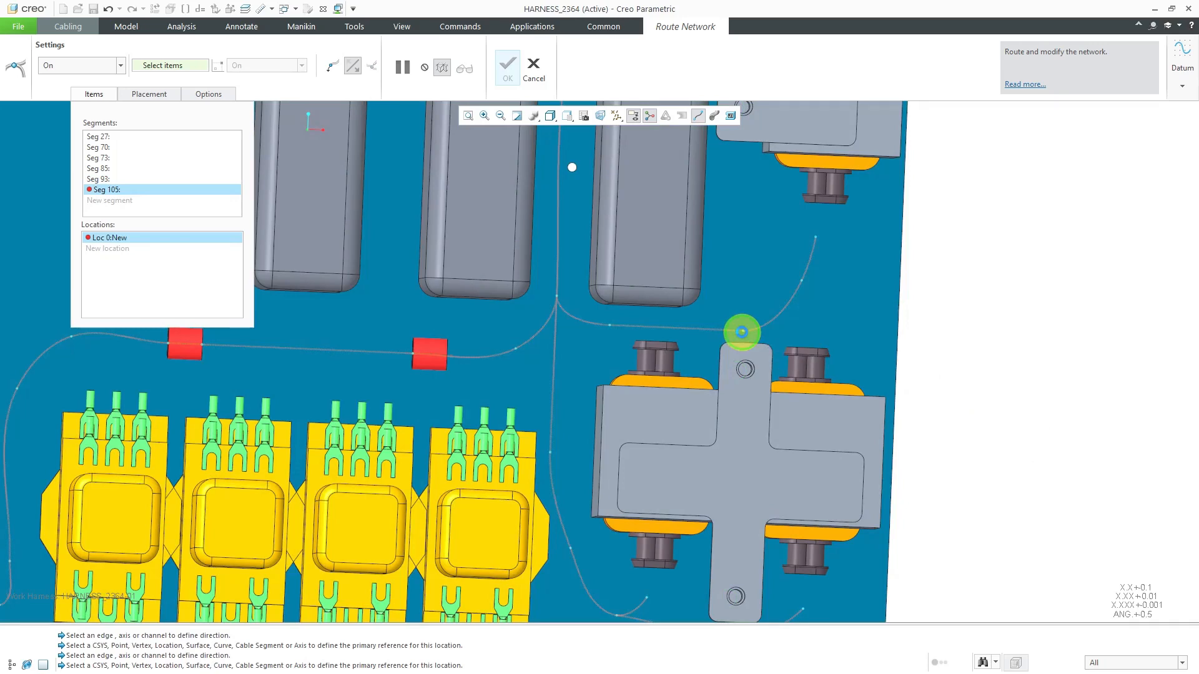
click(742, 334)
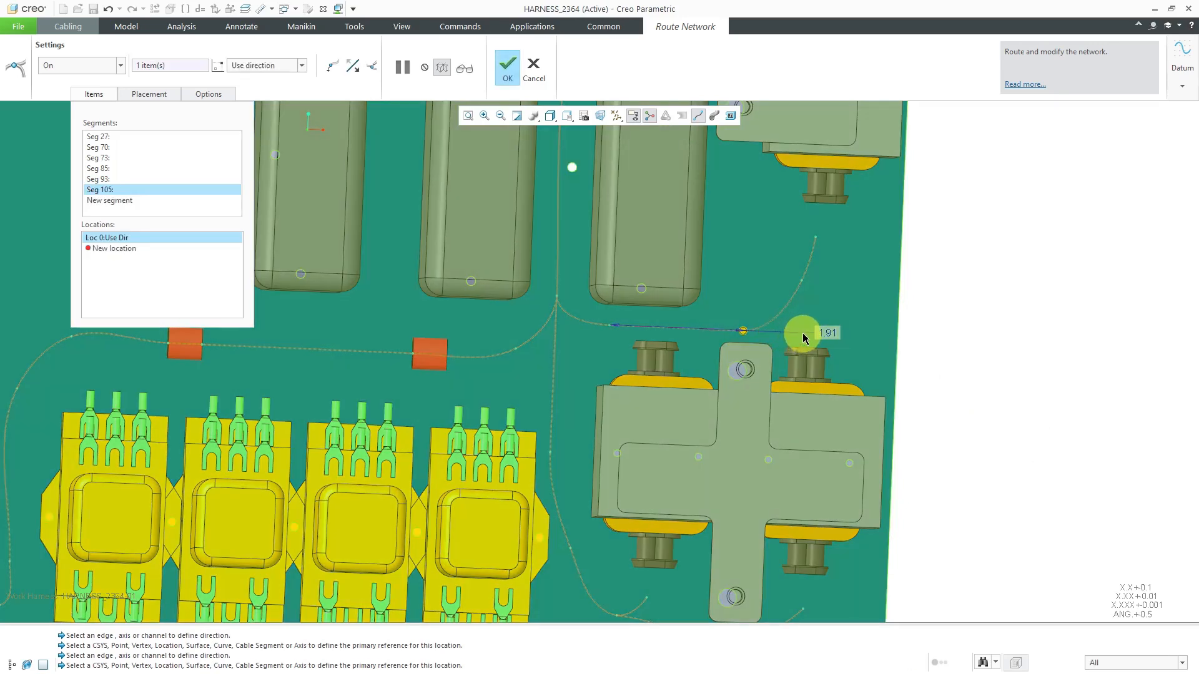
click(795, 336)
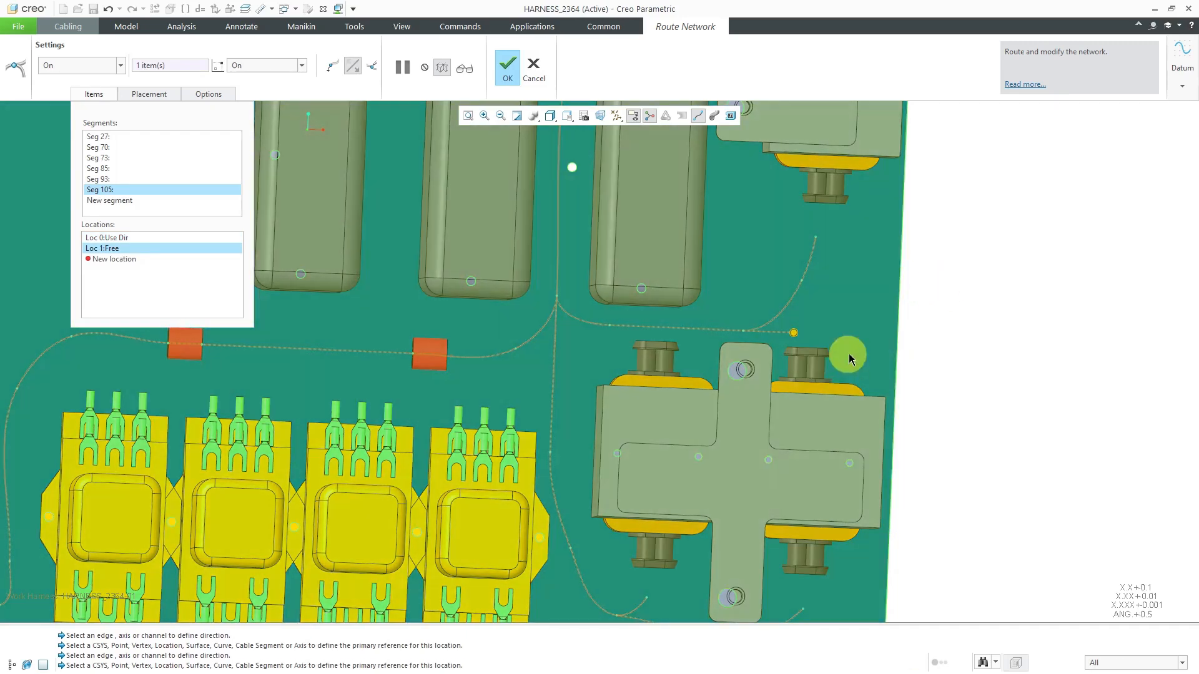
Start a new segment from the network corner above the last two gray blocks and place two plate locations toward the uppermost bracketed block's lower connector
scroll(872, 349, up, 3)
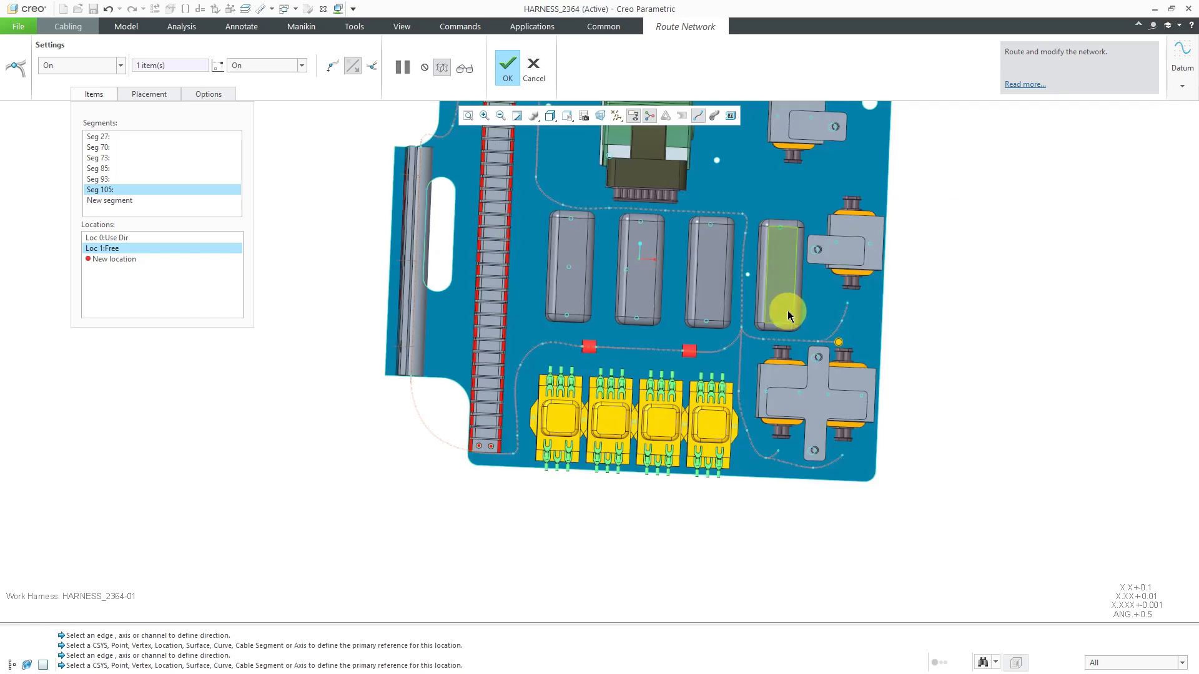
scroll(795, 219, up, 3)
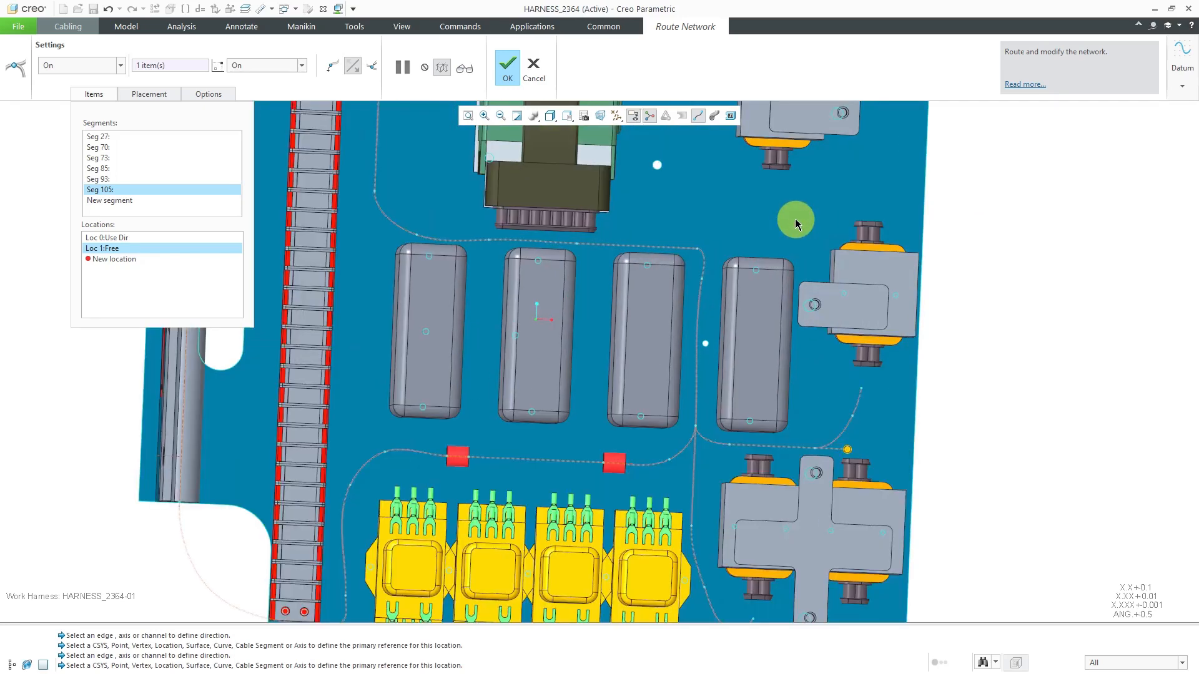
scroll(847, 284, down, 4)
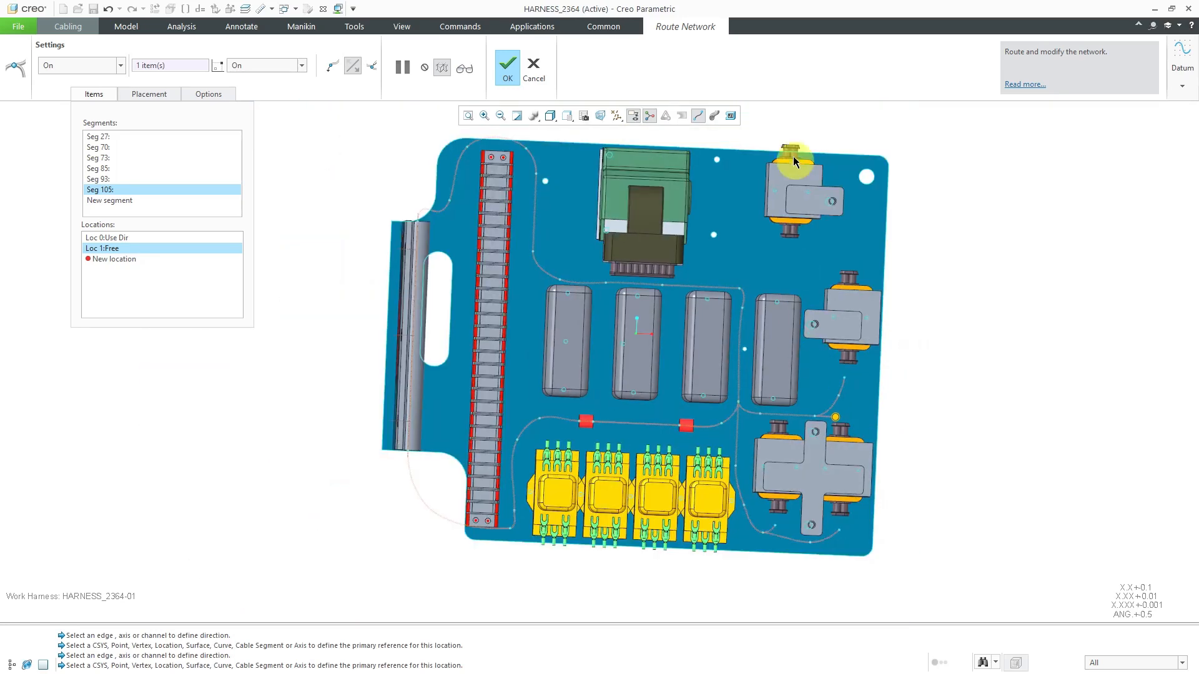
right_click(959, 212)
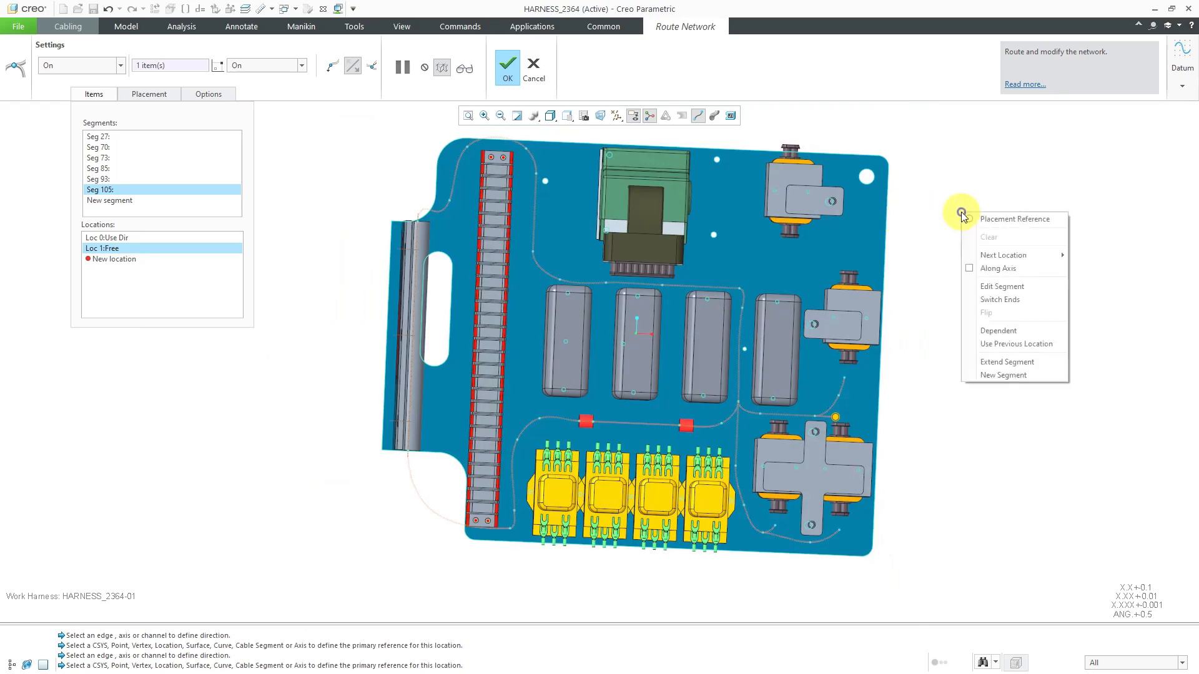
click(1002, 375)
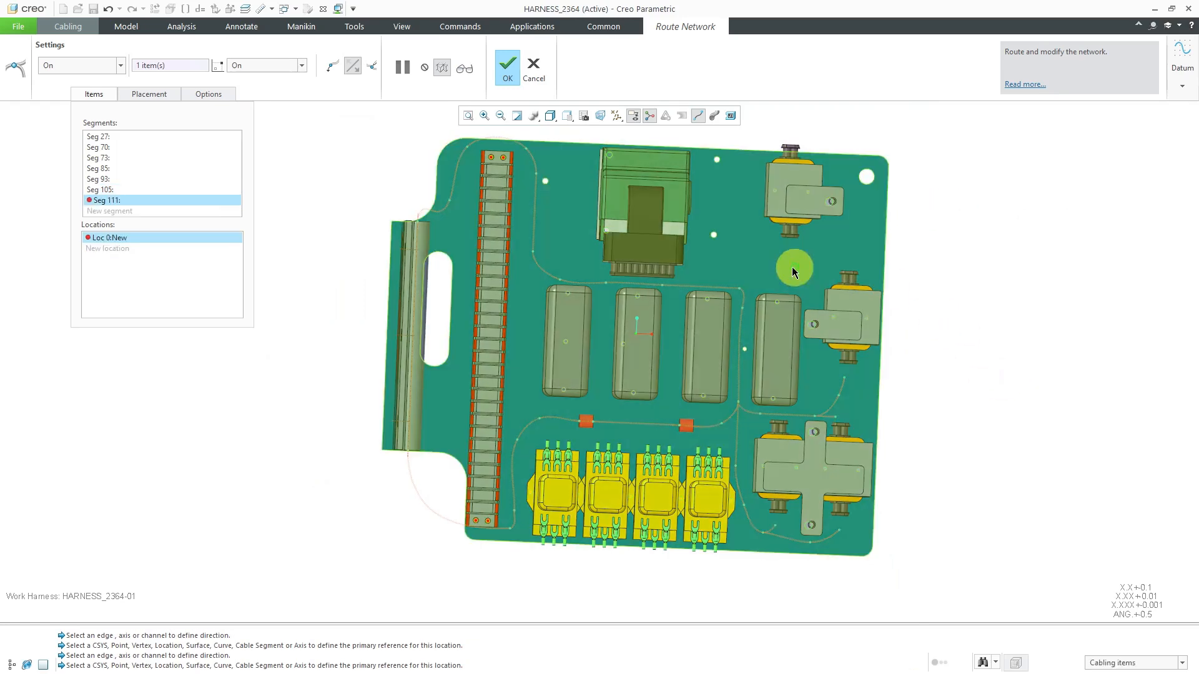
click(739, 290)
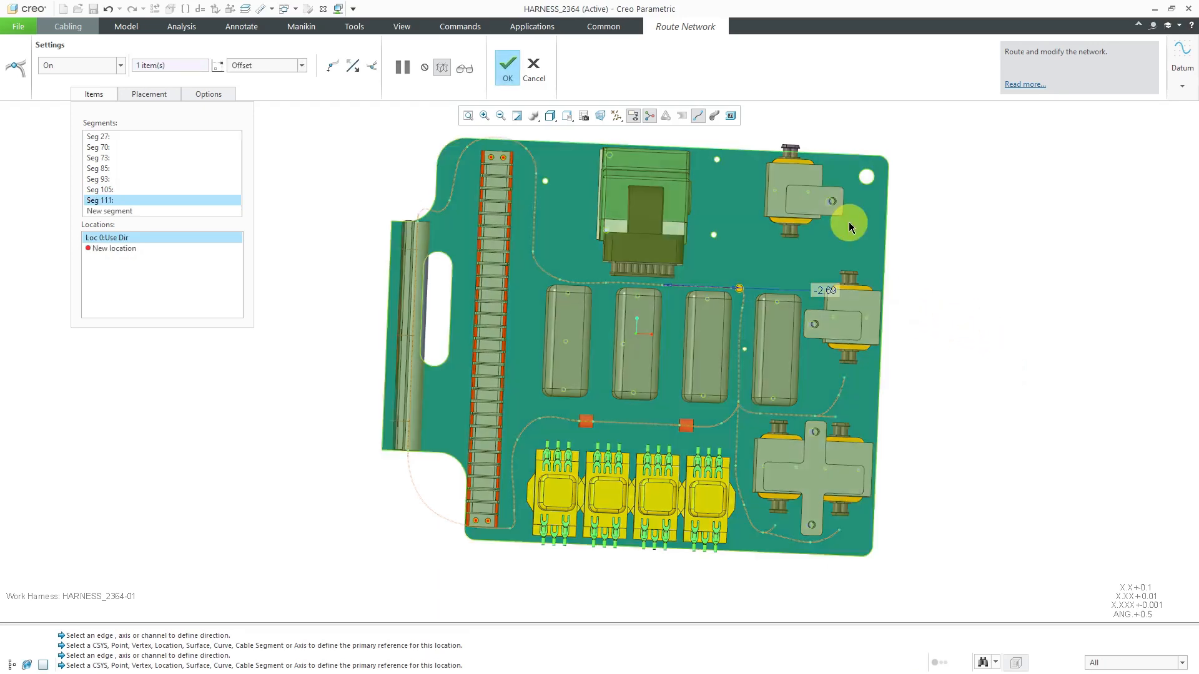
scroll(848, 222, up, 2)
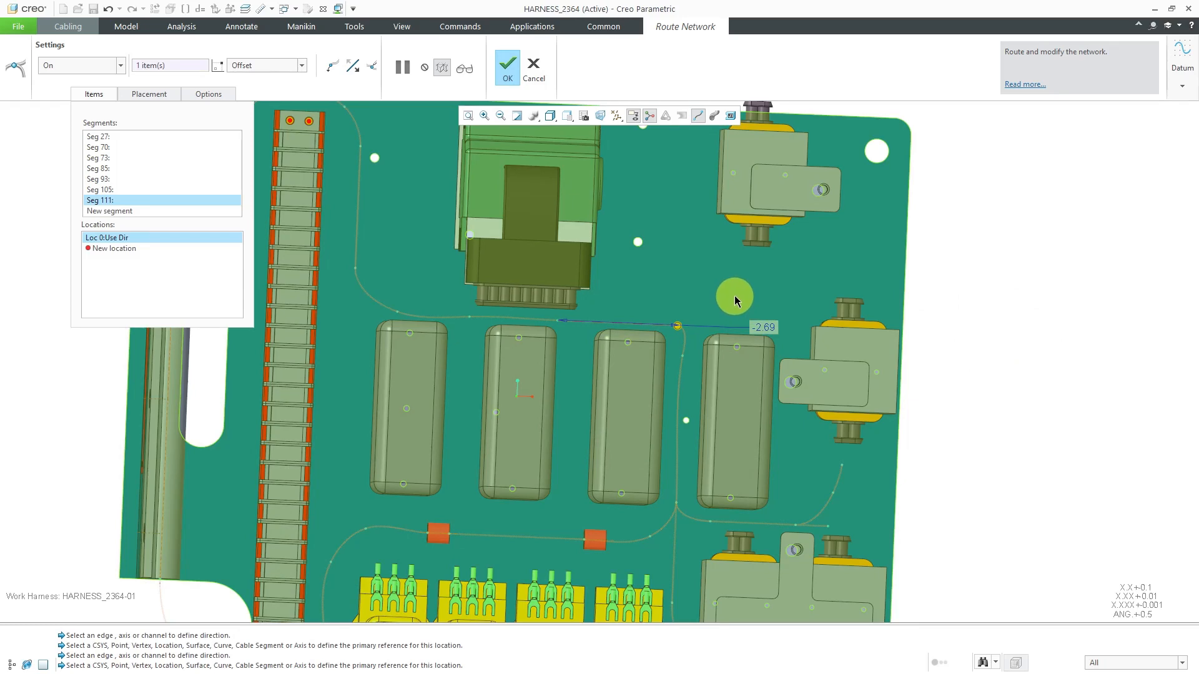
middle_click(757, 269)
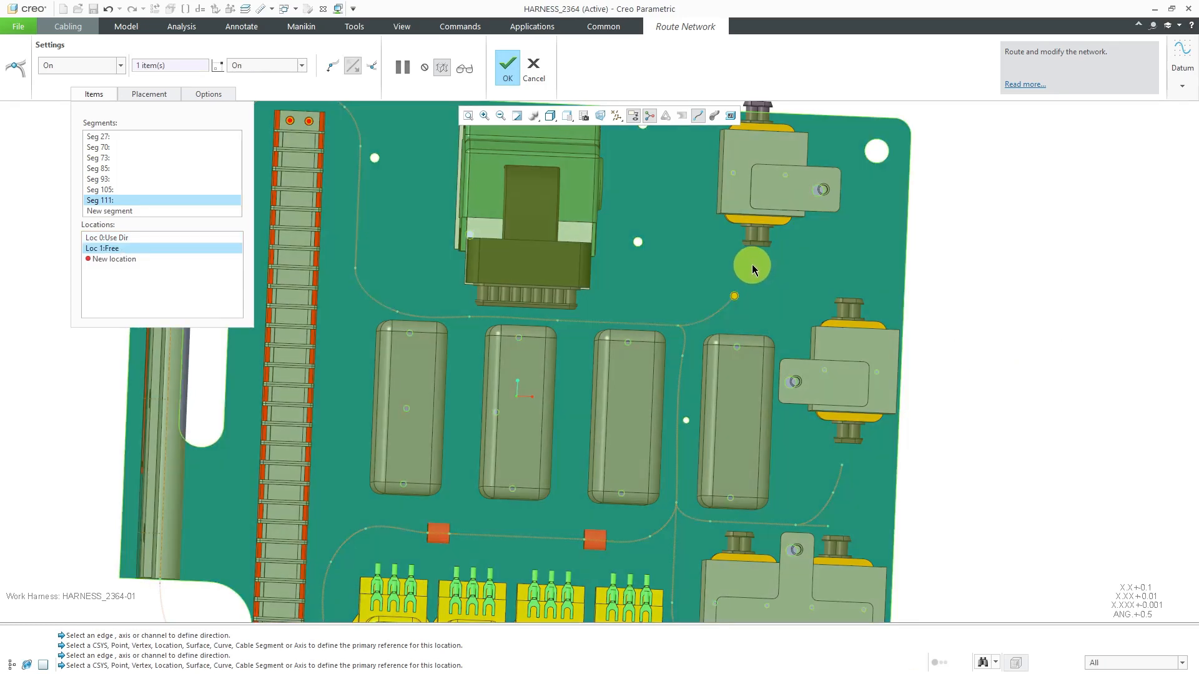
click(752, 268)
Start a new segment from the bend below the uppermost block and place a plate location, adjusting it near the middle block's upper connector
right_click(951, 248)
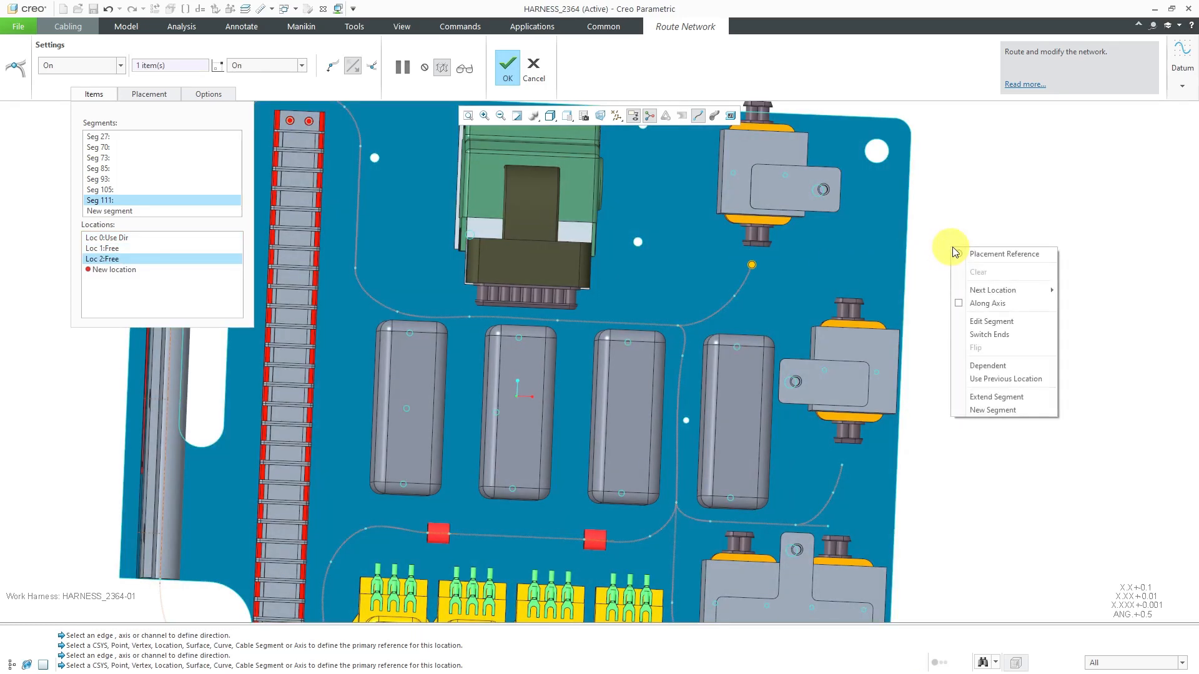
click(1008, 409)
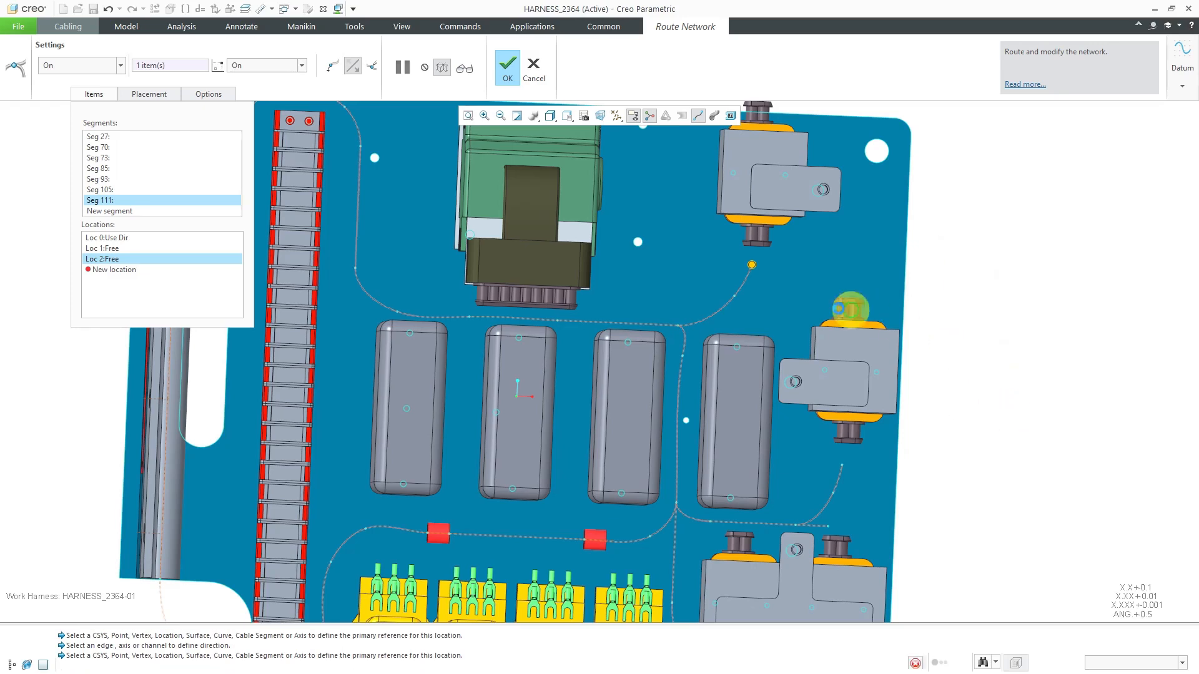
click(735, 297)
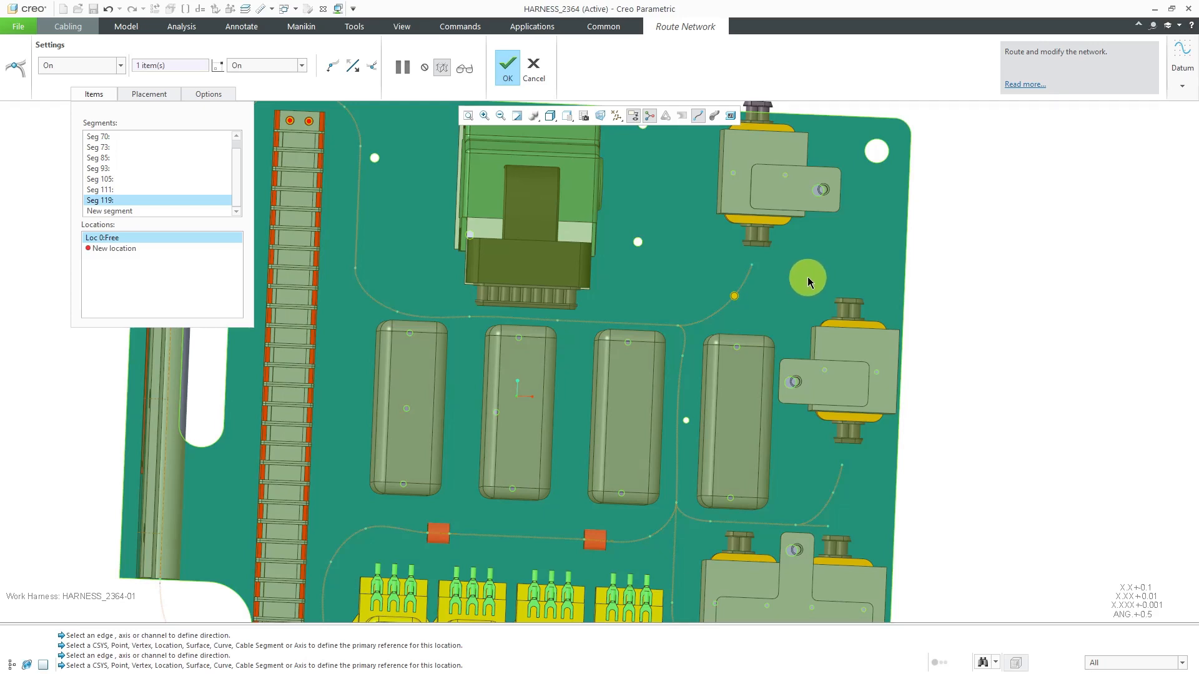
click(807, 277)
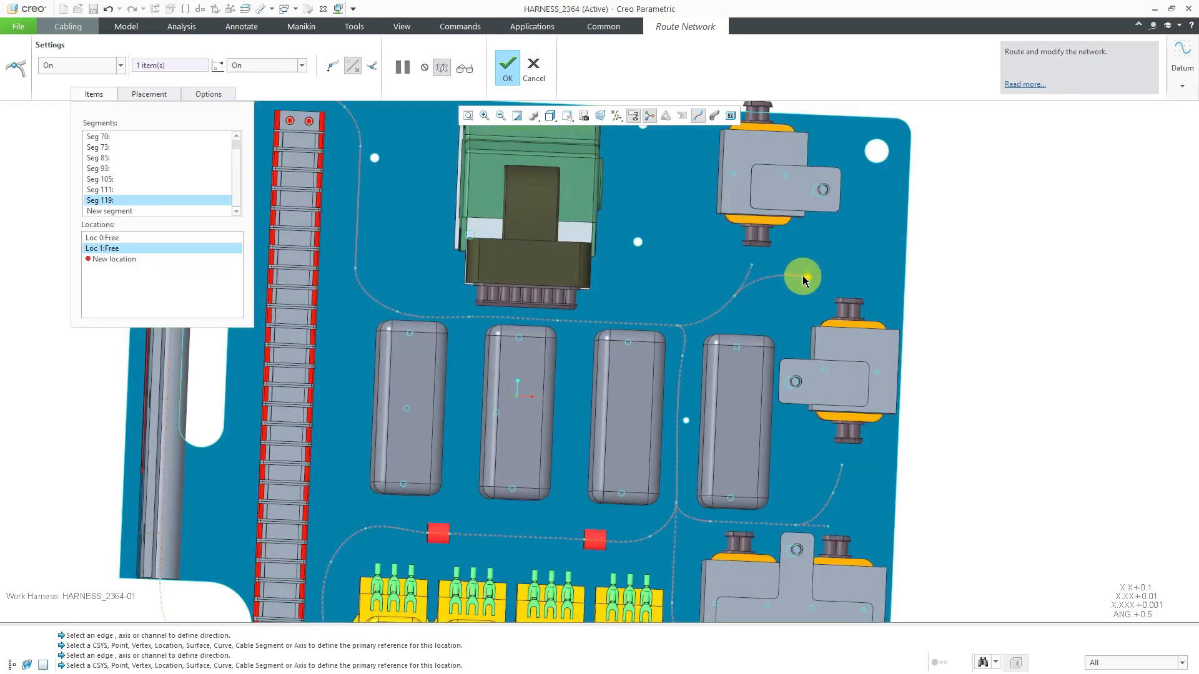
drag(811, 280, 818, 282)
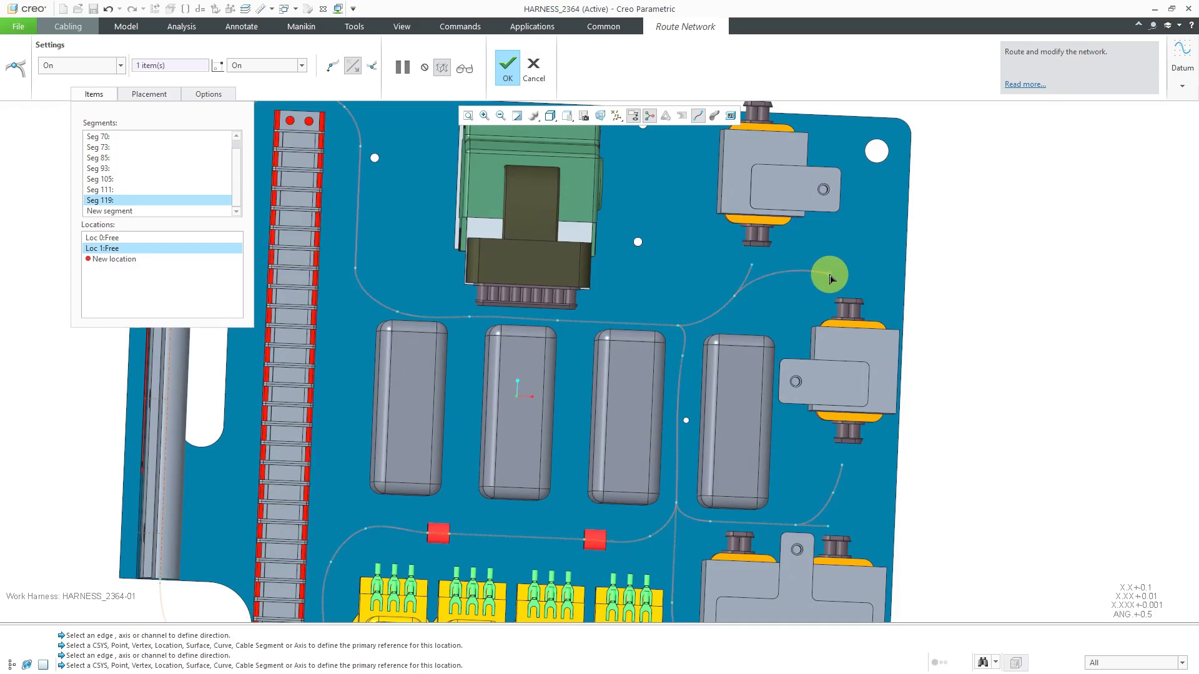
drag(829, 284, 830, 281)
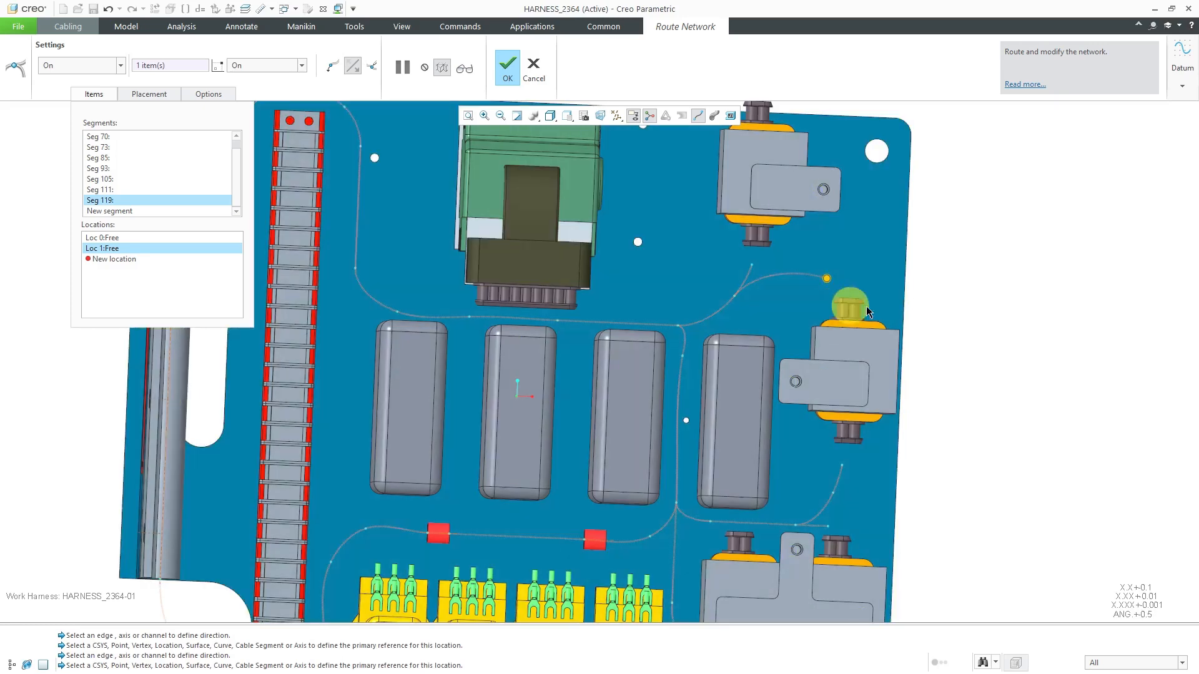
Start a new segment from the same network corner and place two locations running up beside the uppermost bracketed block, moving the last near the plate's top edge
scroll(986, 367, down, 2)
right_click(1027, 276)
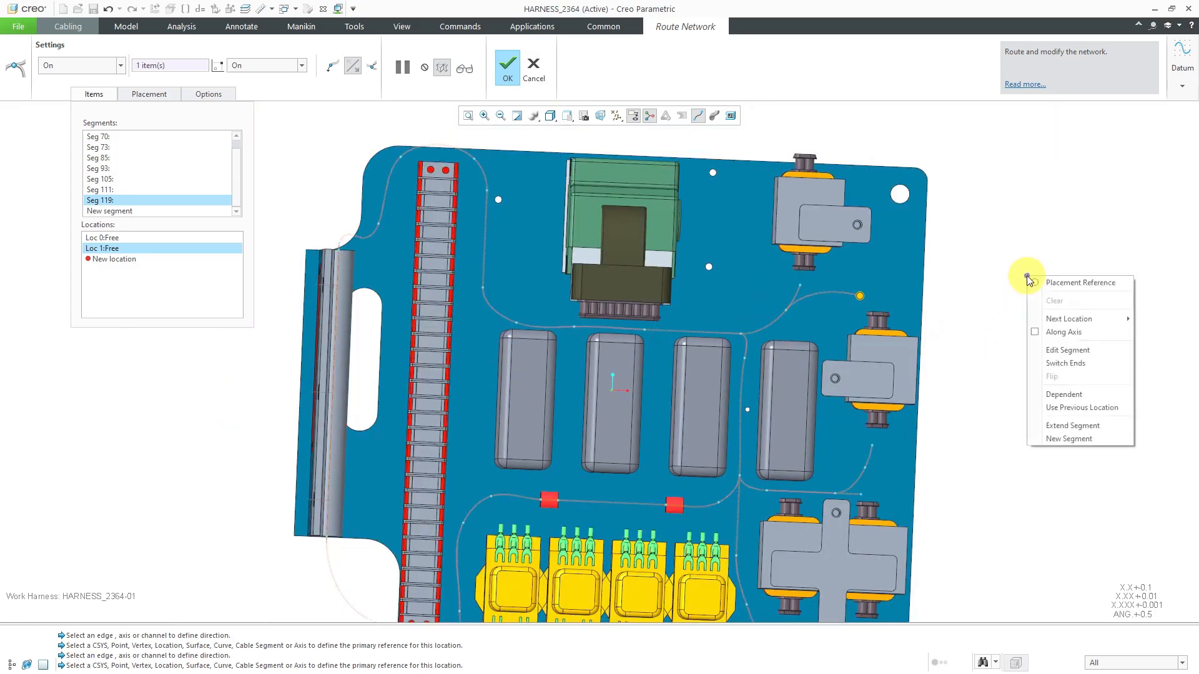
click(1069, 439)
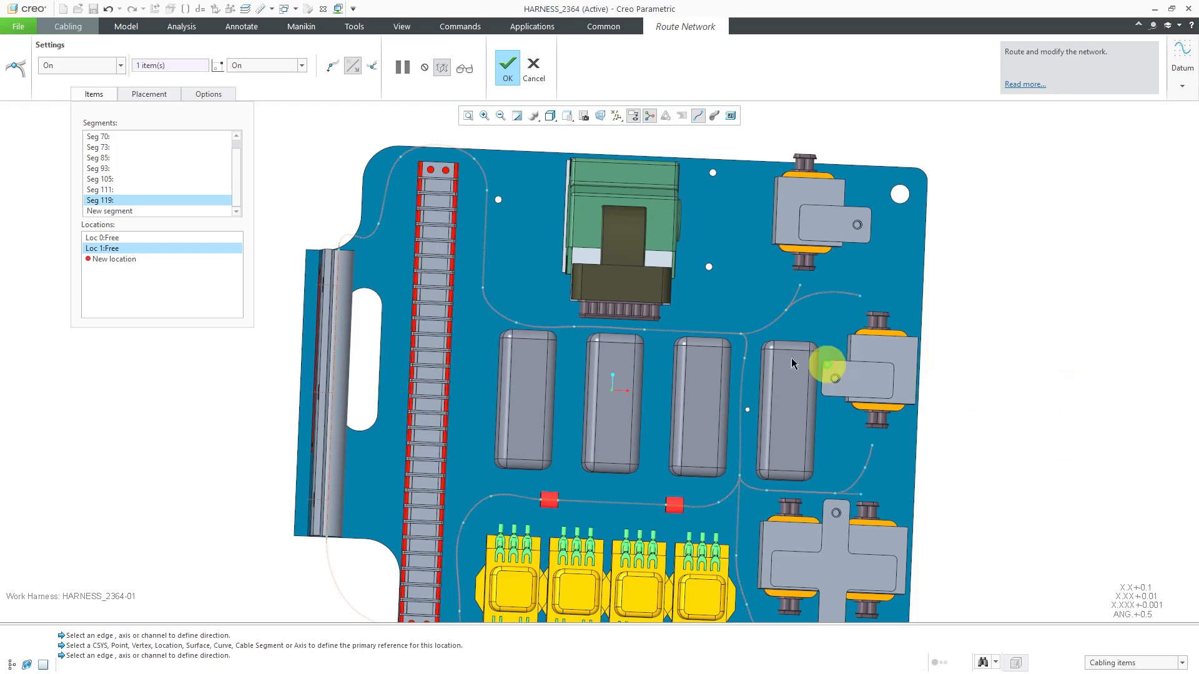
click(742, 334)
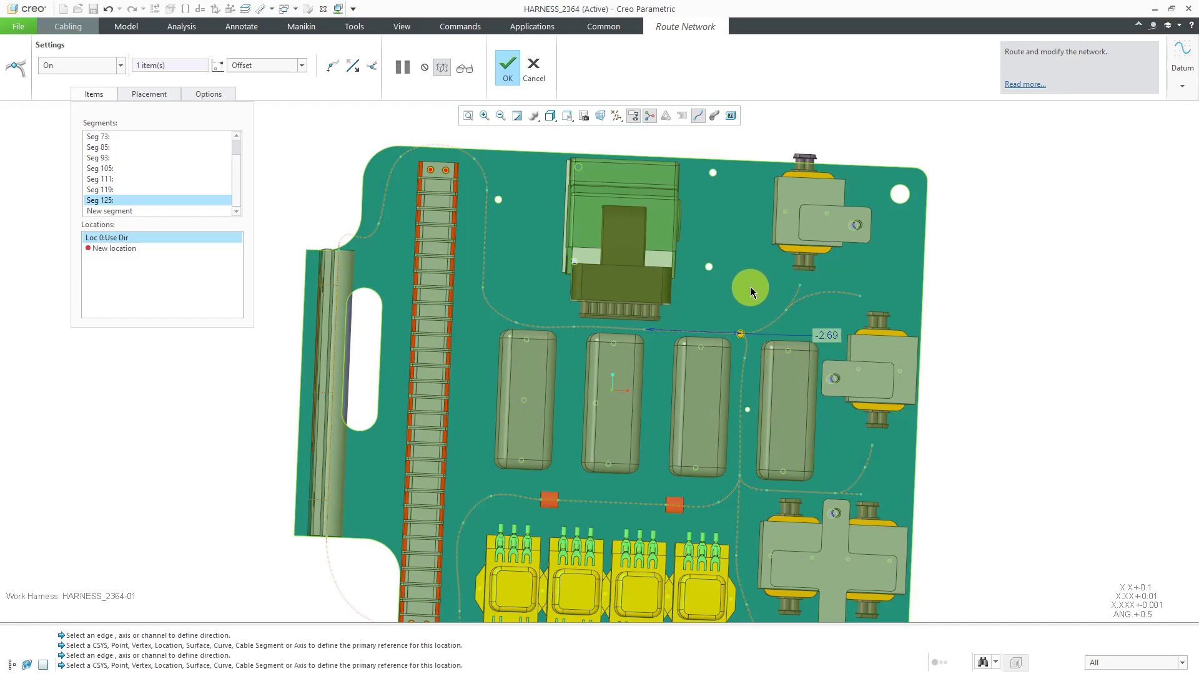
click(751, 287)
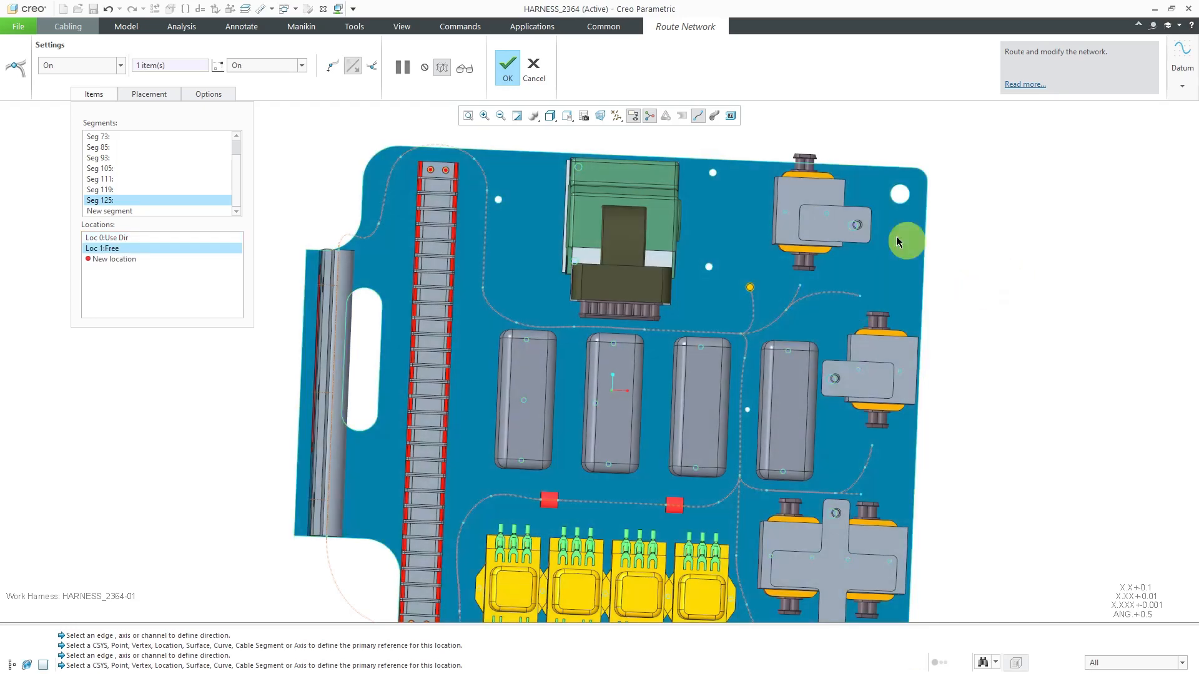
click(752, 185)
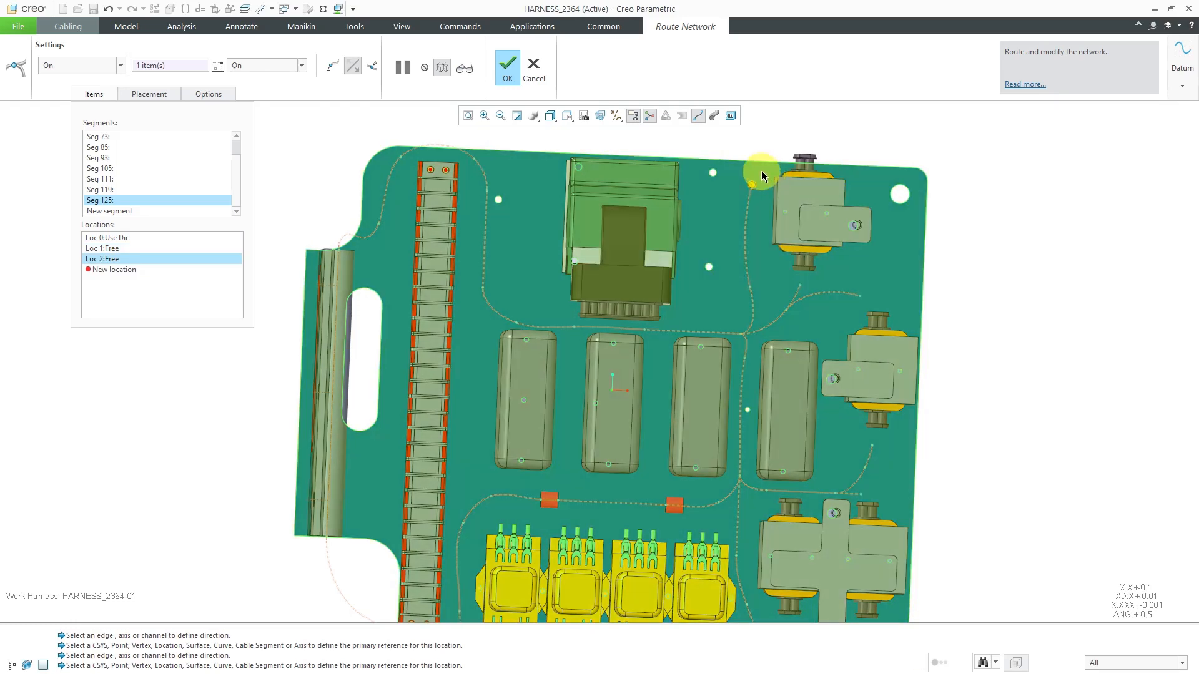
click(760, 165)
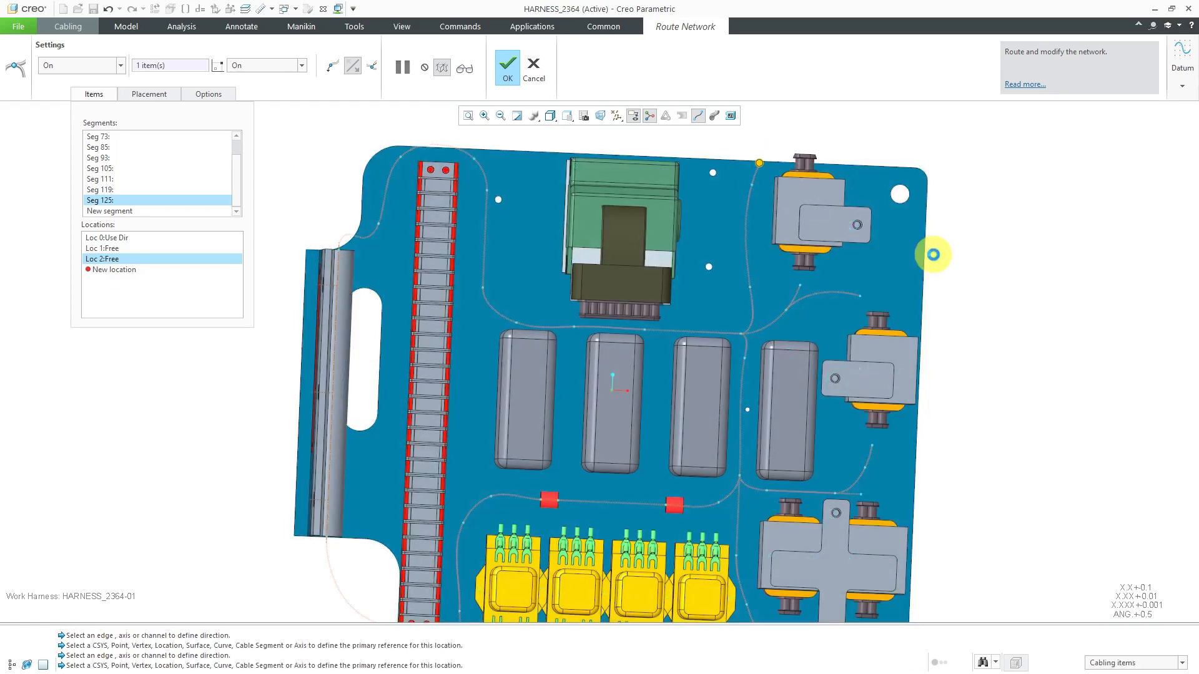
Undo the extra location on the segment beside the uppermost bracketed block and move its end location closer to the plate's top edge
ctrl+middle_drag(769, 162, 770, 310)
scroll(770, 307, up, 2)
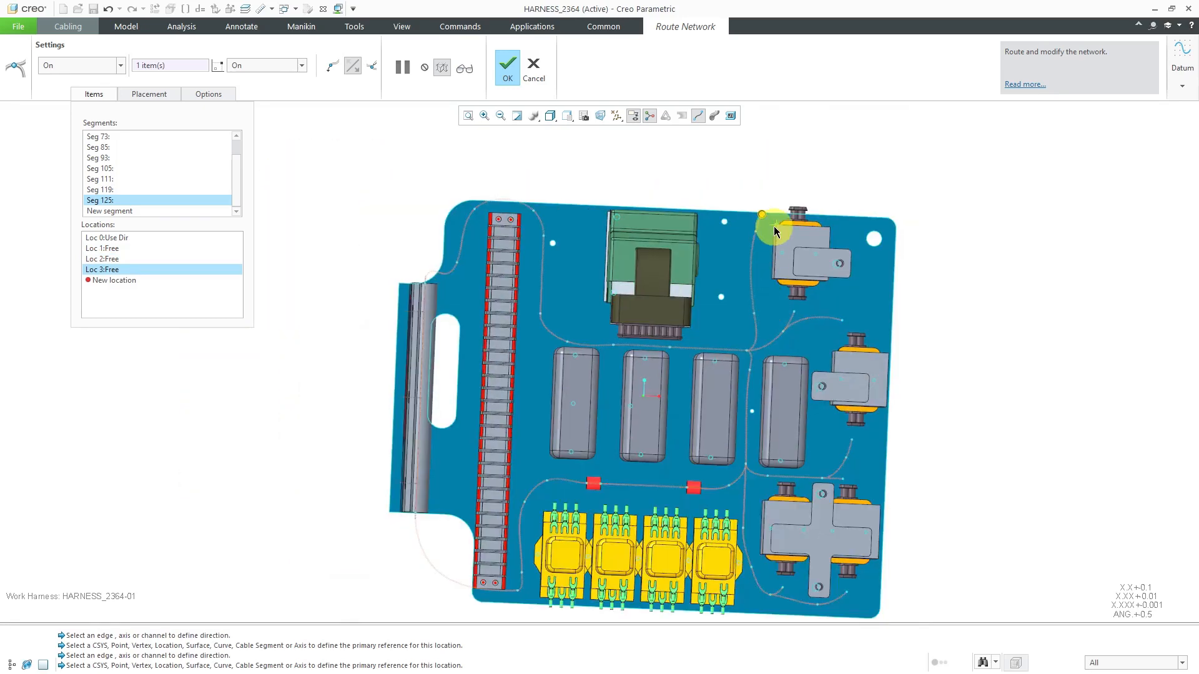
scroll(774, 226, down, 3)
scroll(741, 241, down, 1)
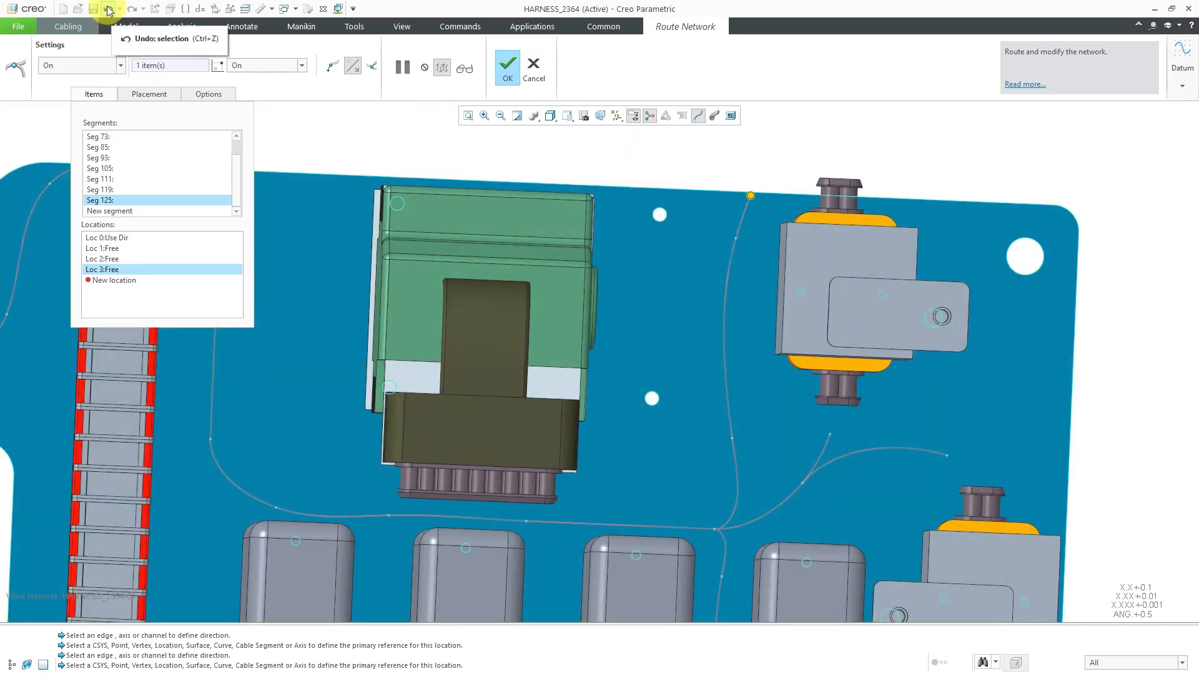
click(107, 9)
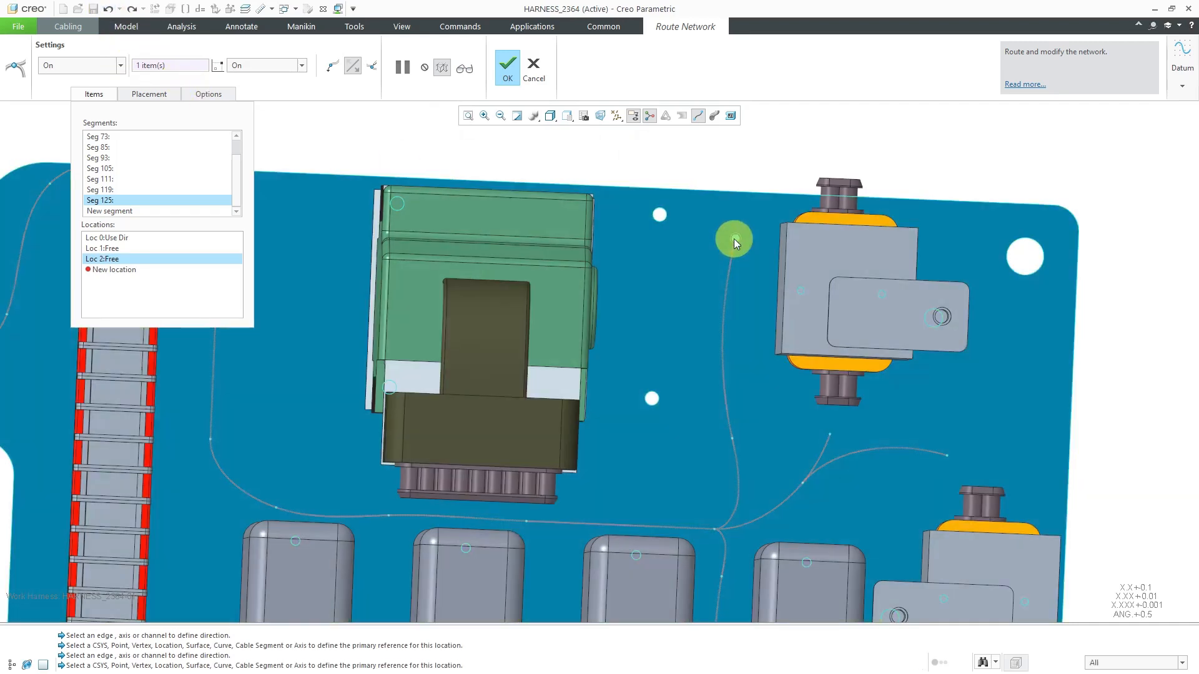
drag(734, 239, 757, 215)
scroll(756, 215, down, 4)
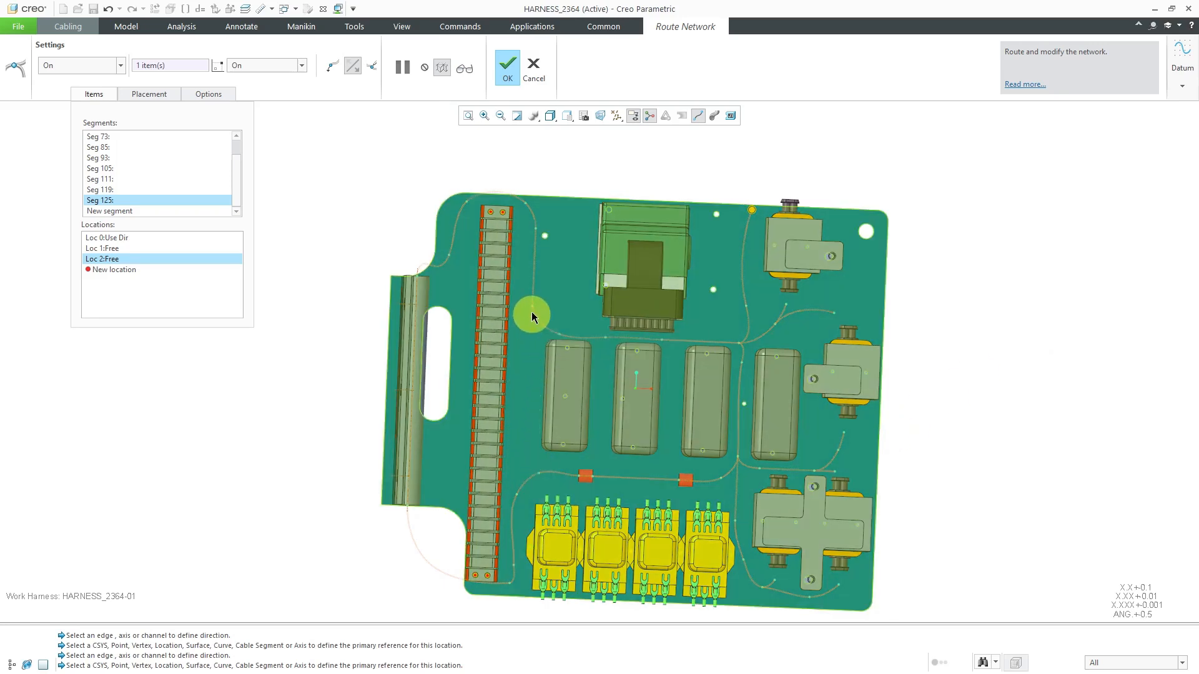
Start a new segment from the network location before the first red clip and place a plate location between the terminal strip and first gray block
right_click(971, 414)
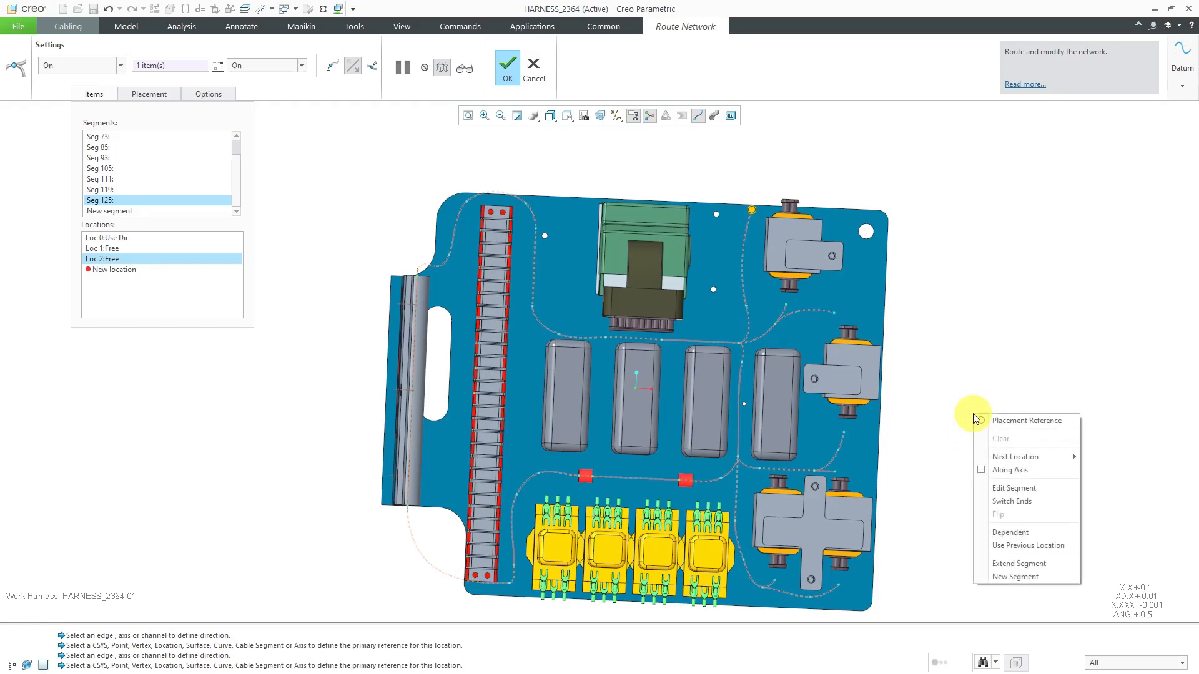
click(1016, 576)
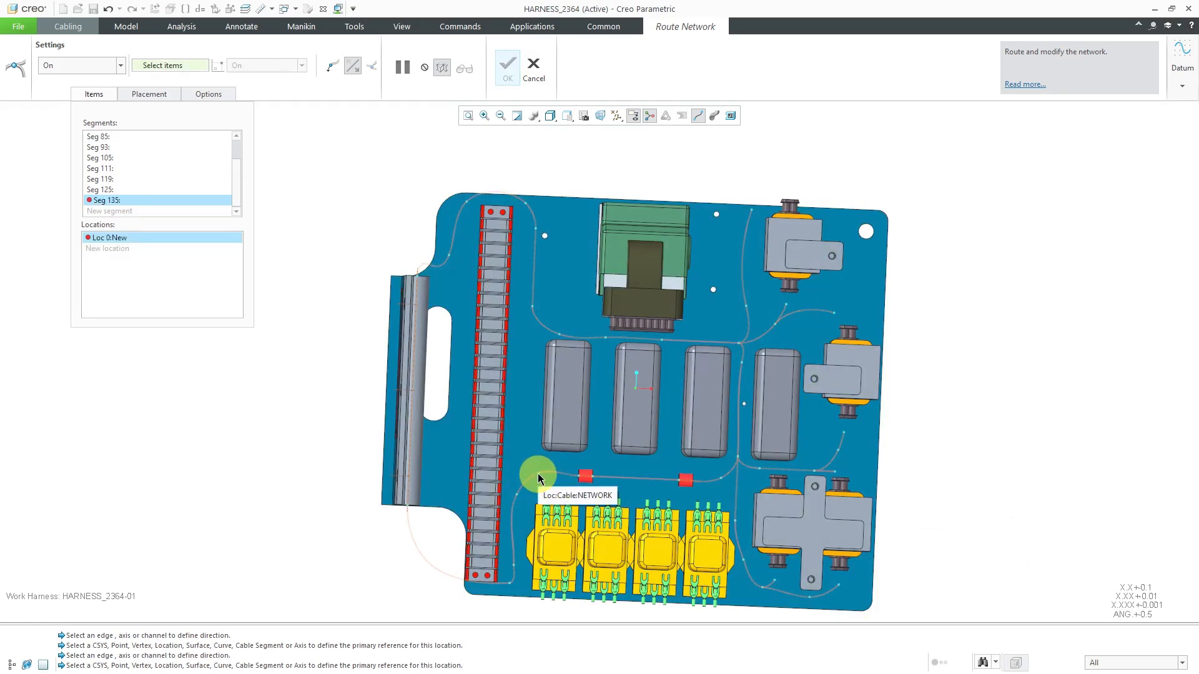
click(539, 478)
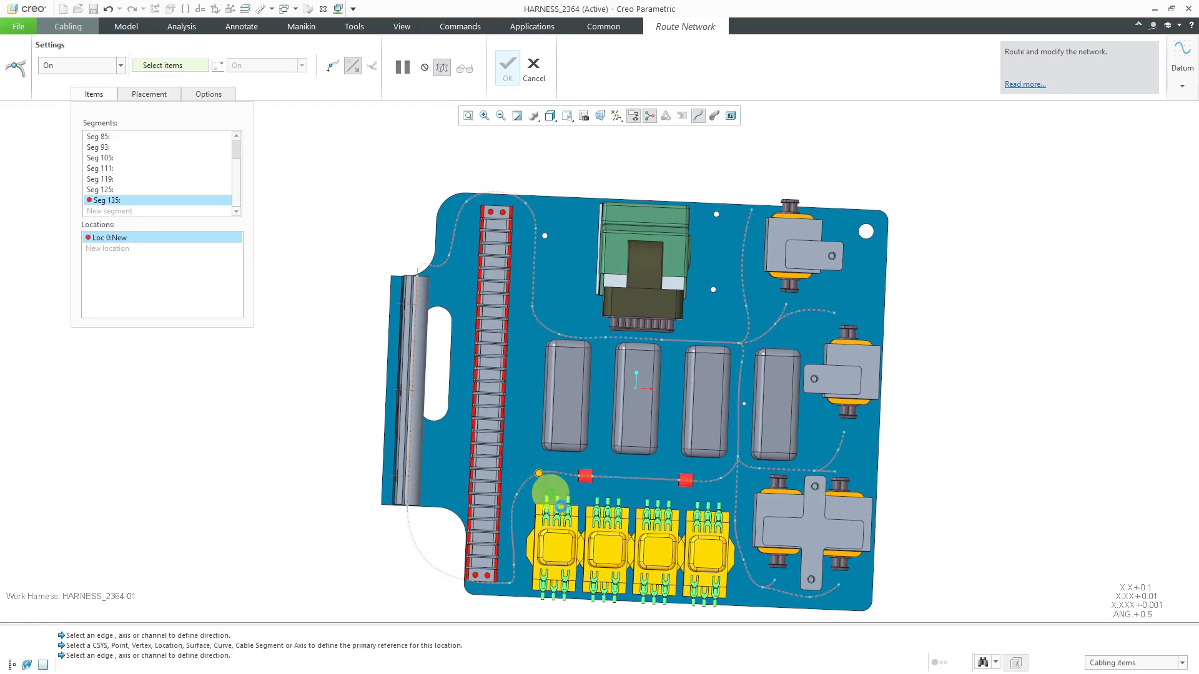
scroll(537, 479, down, 5)
middle_drag(531, 522, 511, 465)
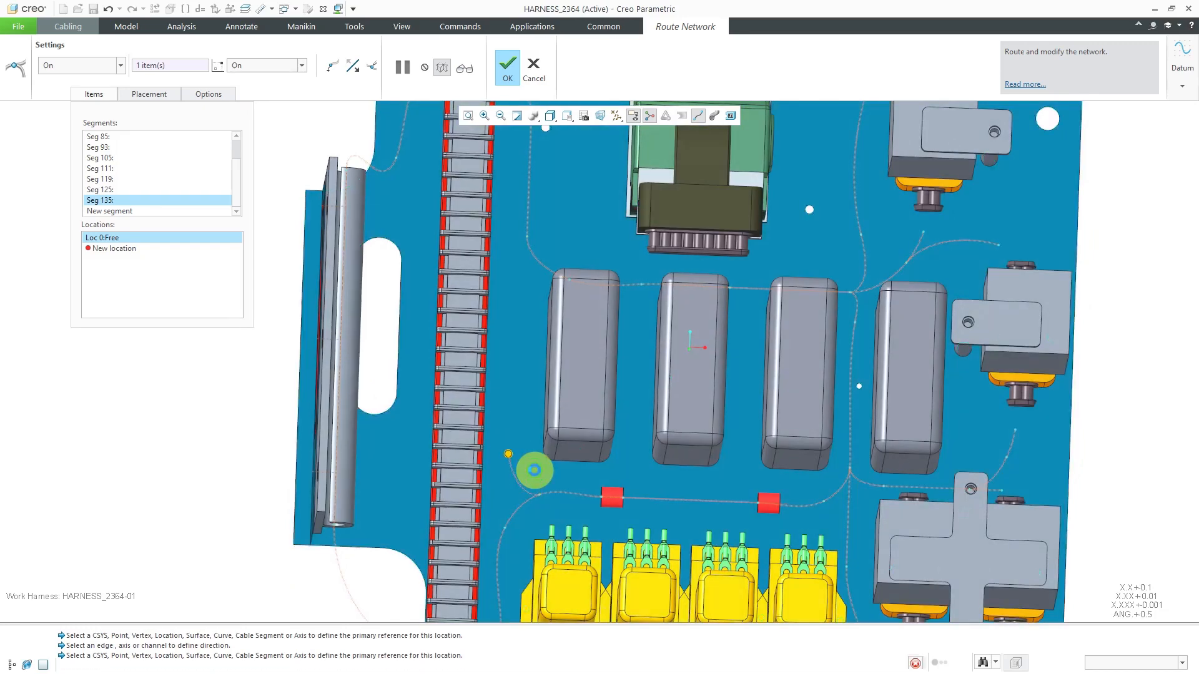
click(508, 455)
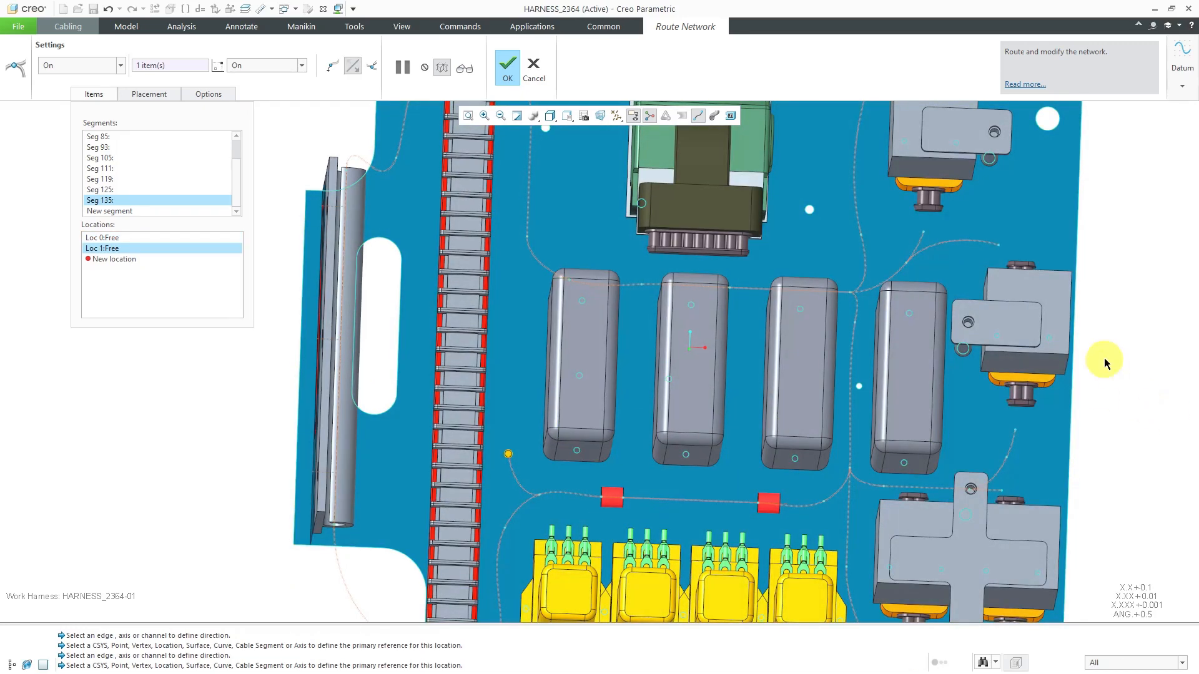
Add a Use Direction location along the plate's side edge, adjusting it to about 3.38 from the previous location
right_click(1103, 362)
mouse_move(1056, 402)
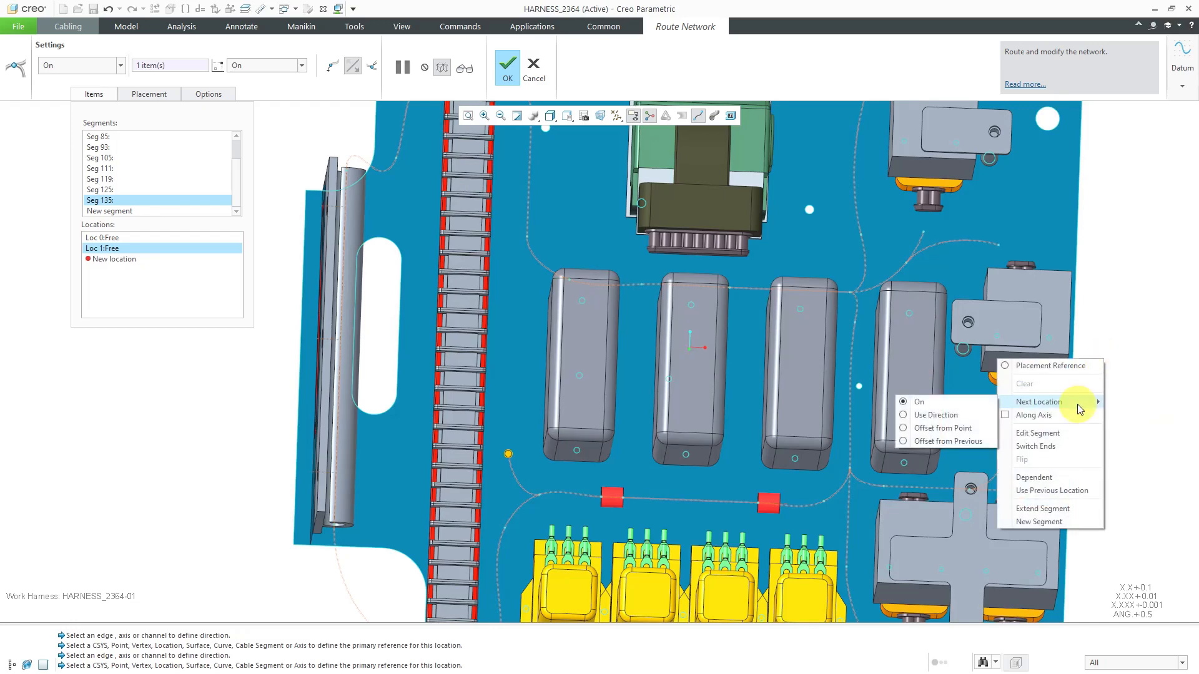
click(937, 416)
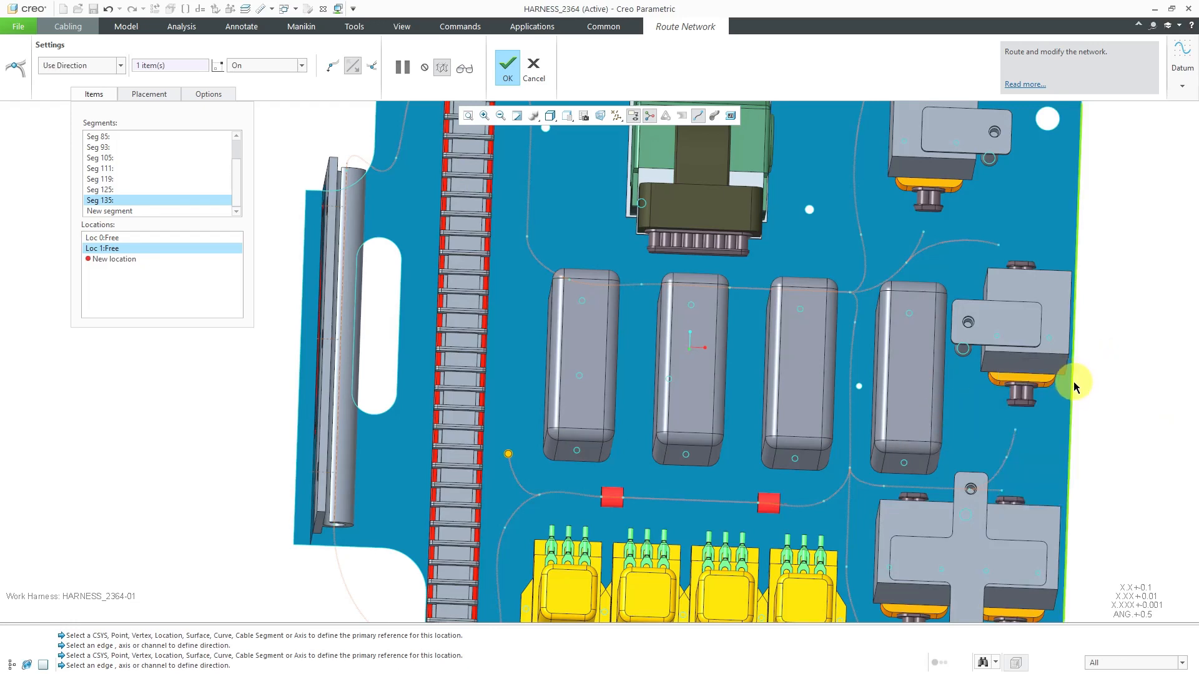
click(789, 400)
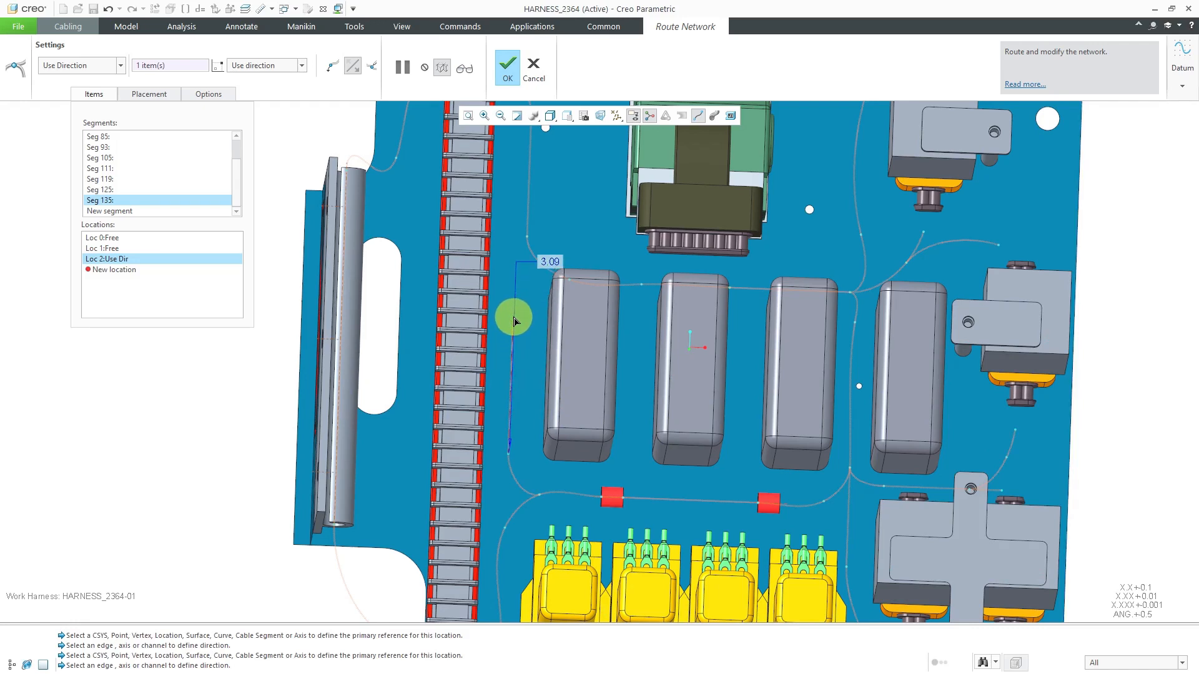
middle_drag(569, 322, 567, 333)
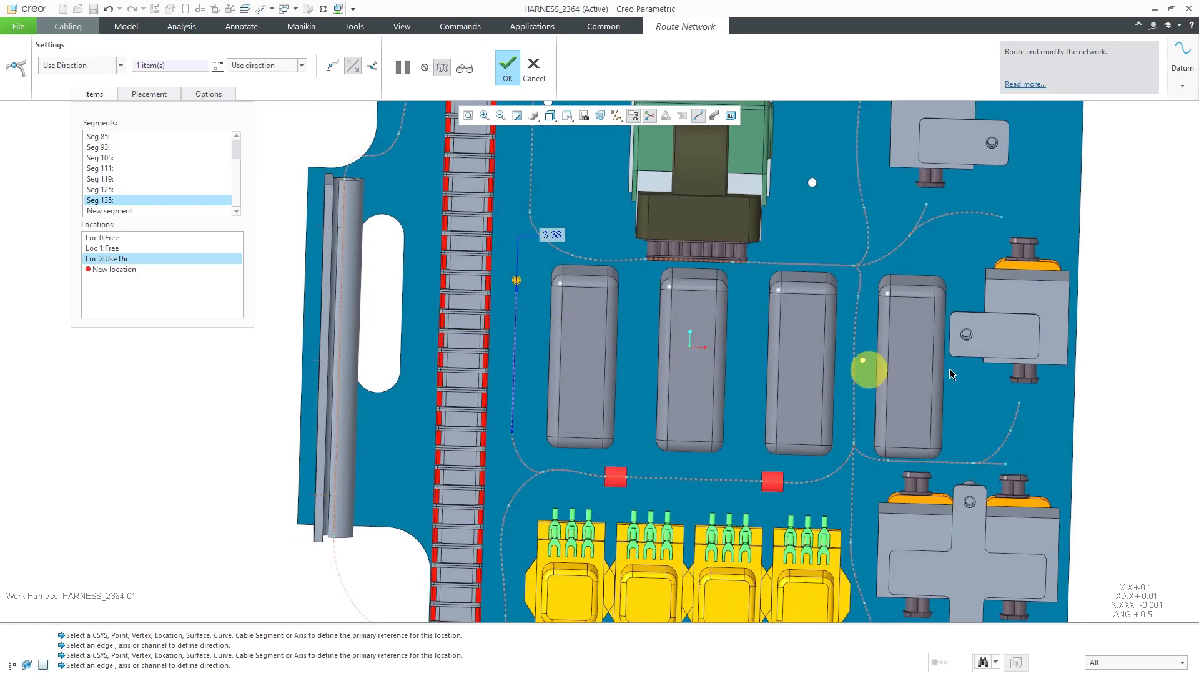
Switch the next location type to On and end the segment at the network location above the first gray block's corner
right_click(1120, 342)
mouse_move(1105, 399)
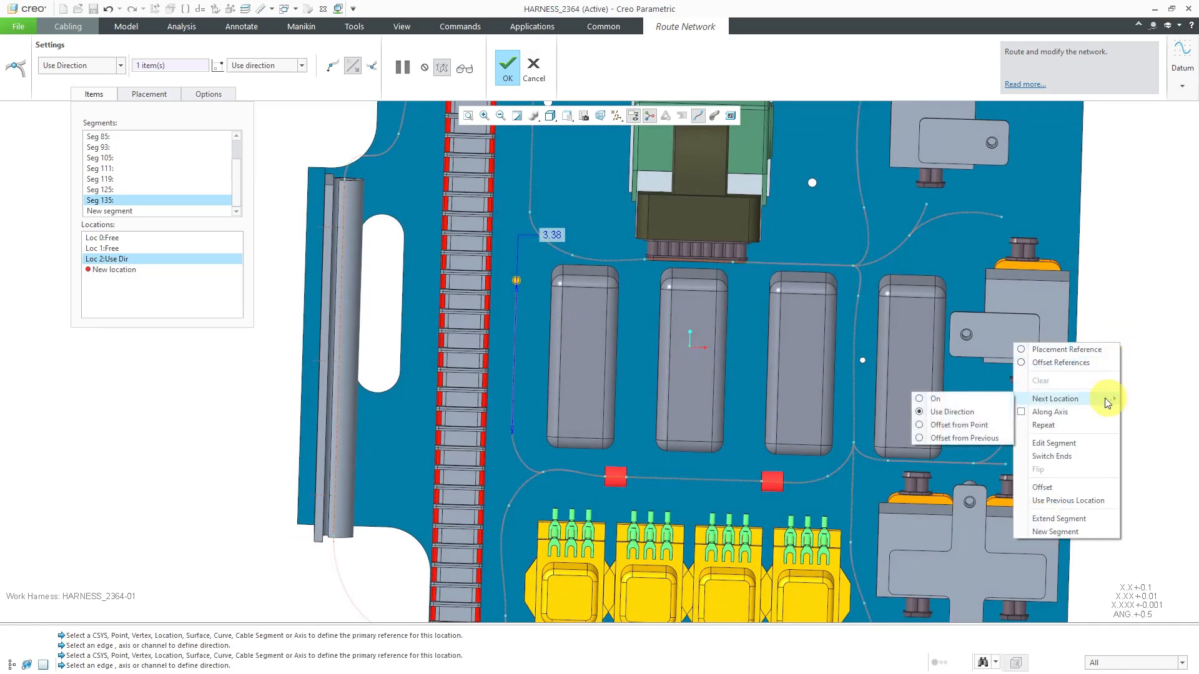
click(944, 401)
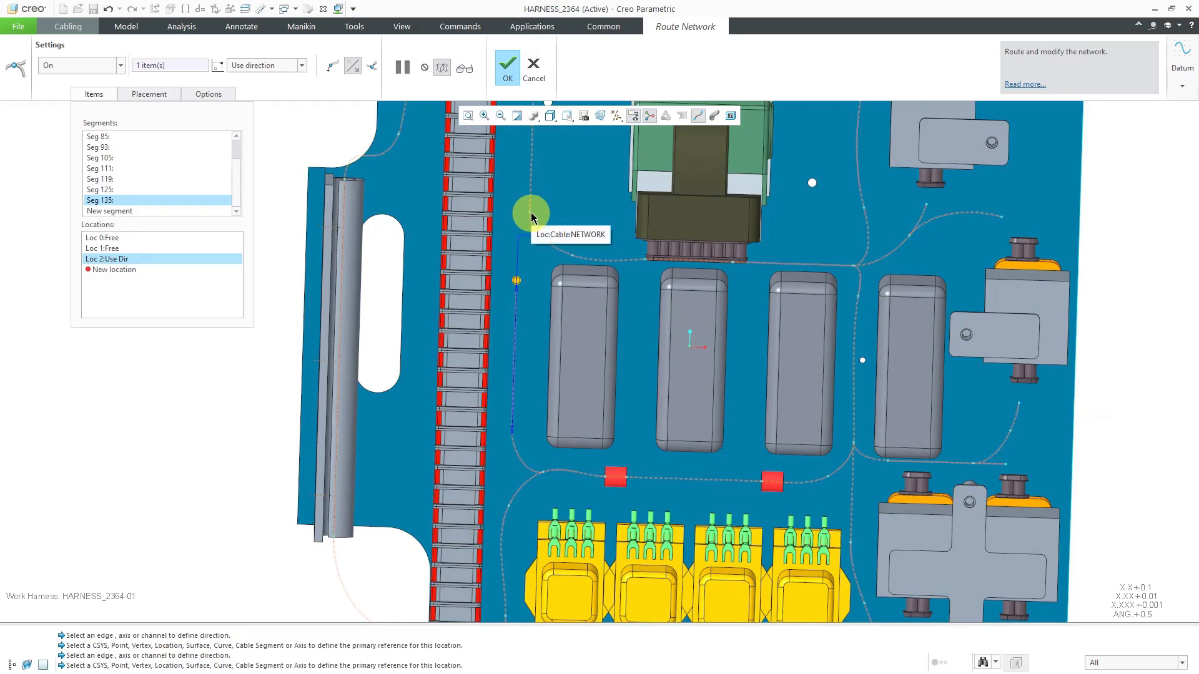
click(529, 213)
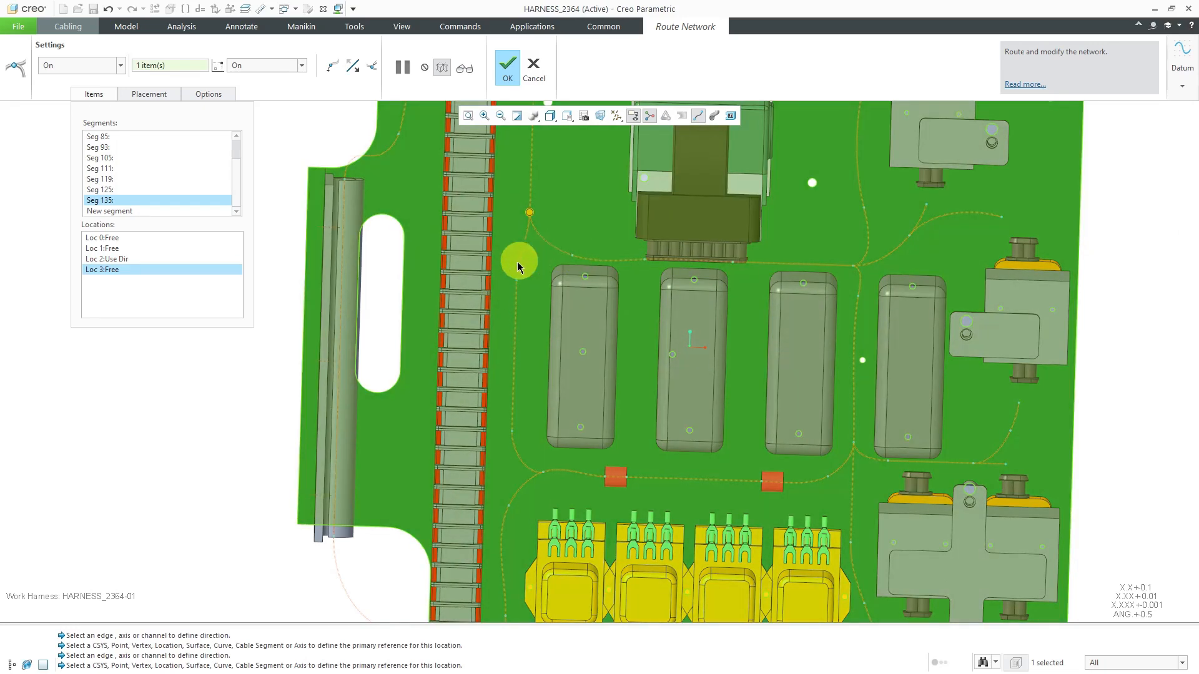
Create a new segment from the network location above the first gray block to the Use Direction location beside that block
right_click(1131, 229)
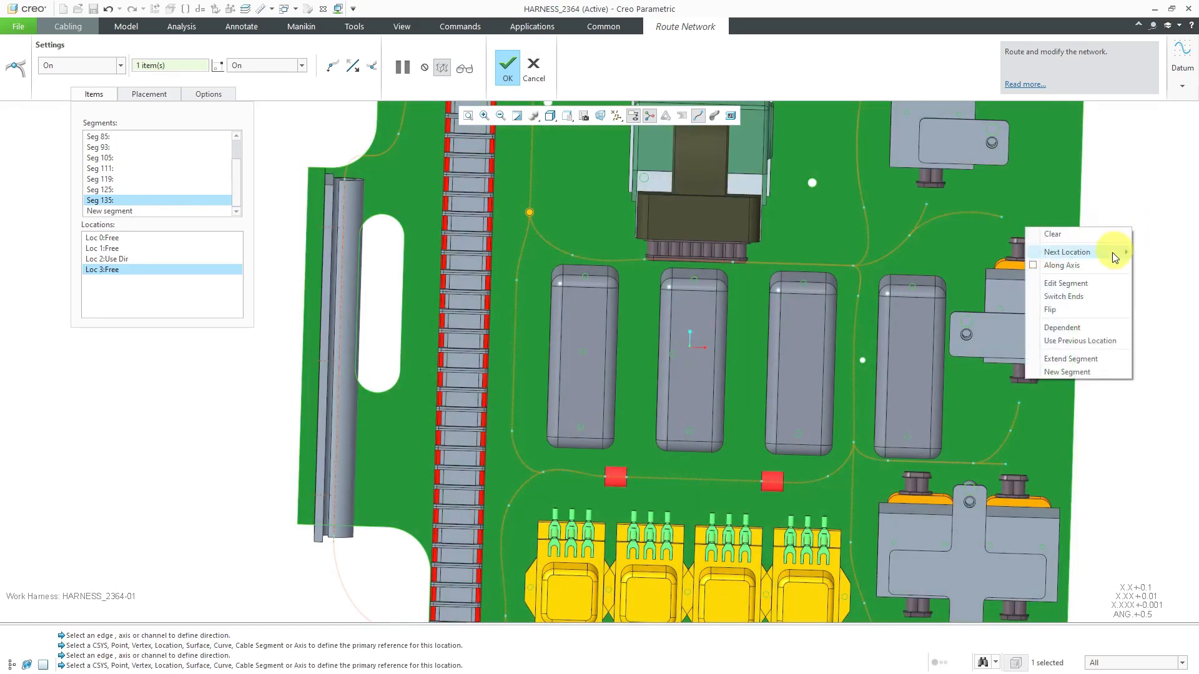
click(1090, 372)
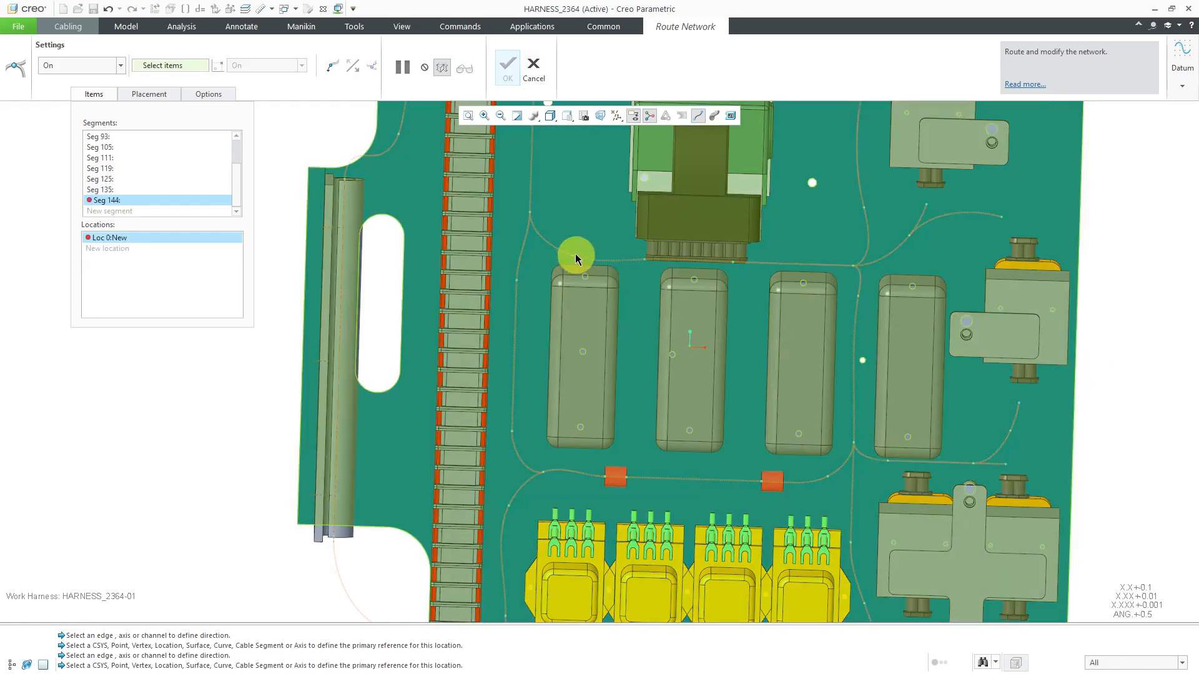
click(570, 256)
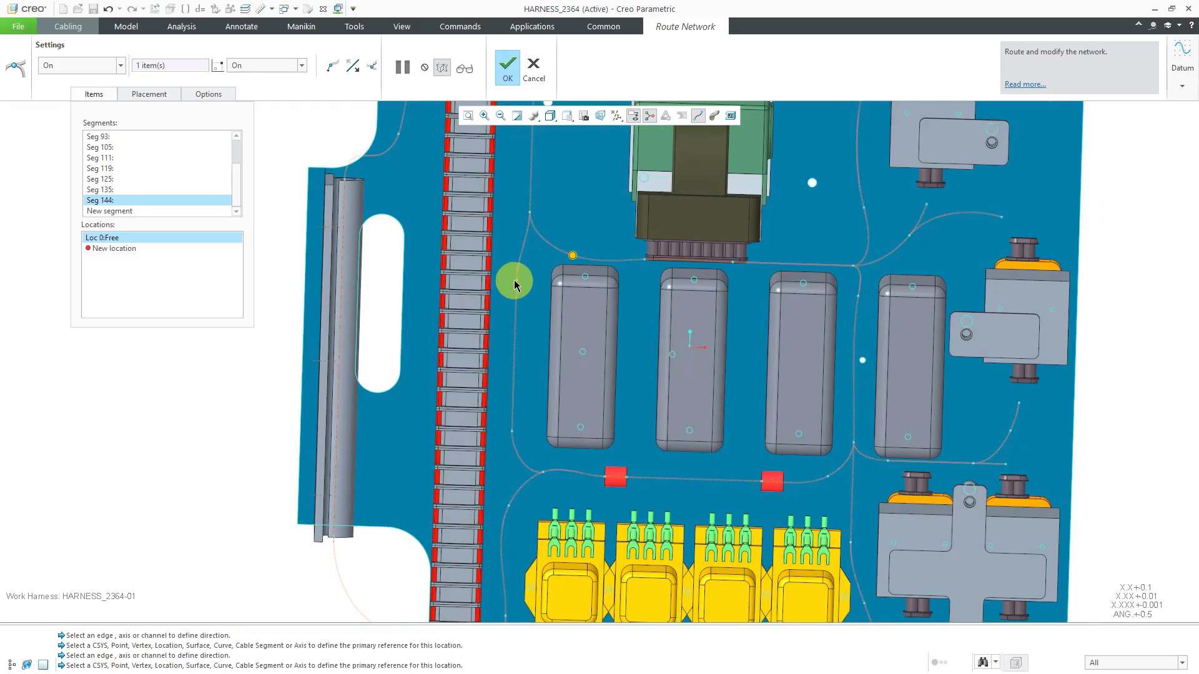
click(513, 280)
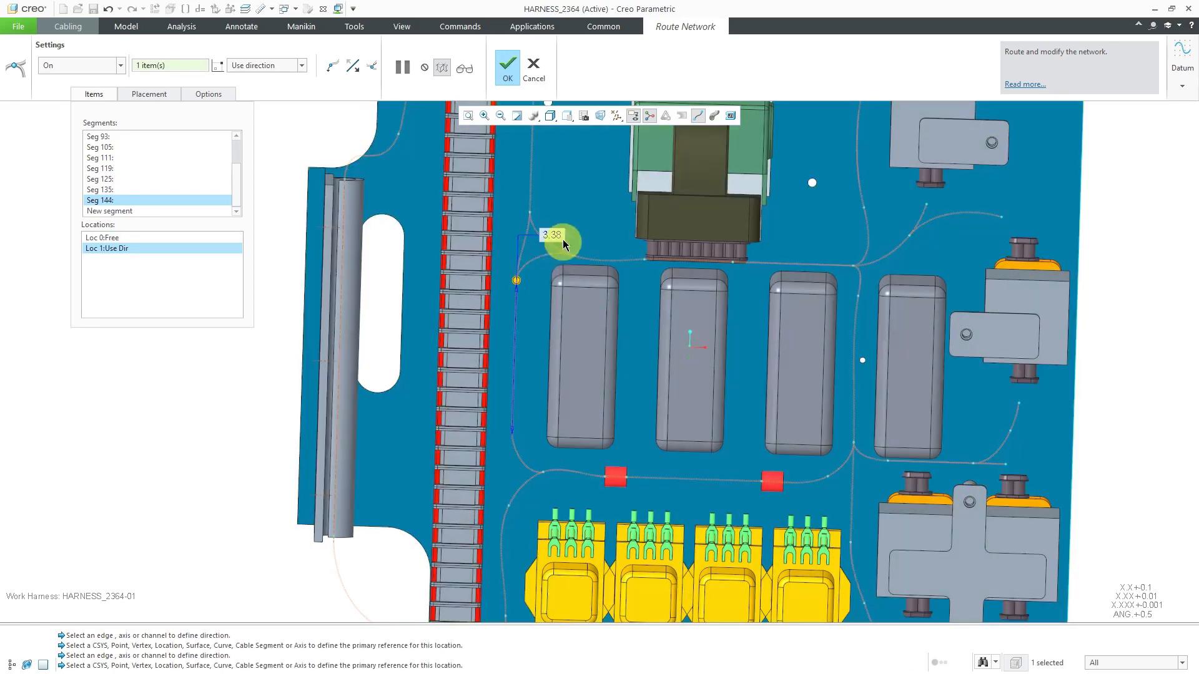
Create a new segment from the network location below the fourth gray block to the location between the last yellow relay and cross-bracket block
scroll(560, 215, down, 3)
scroll(791, 452, up, 3)
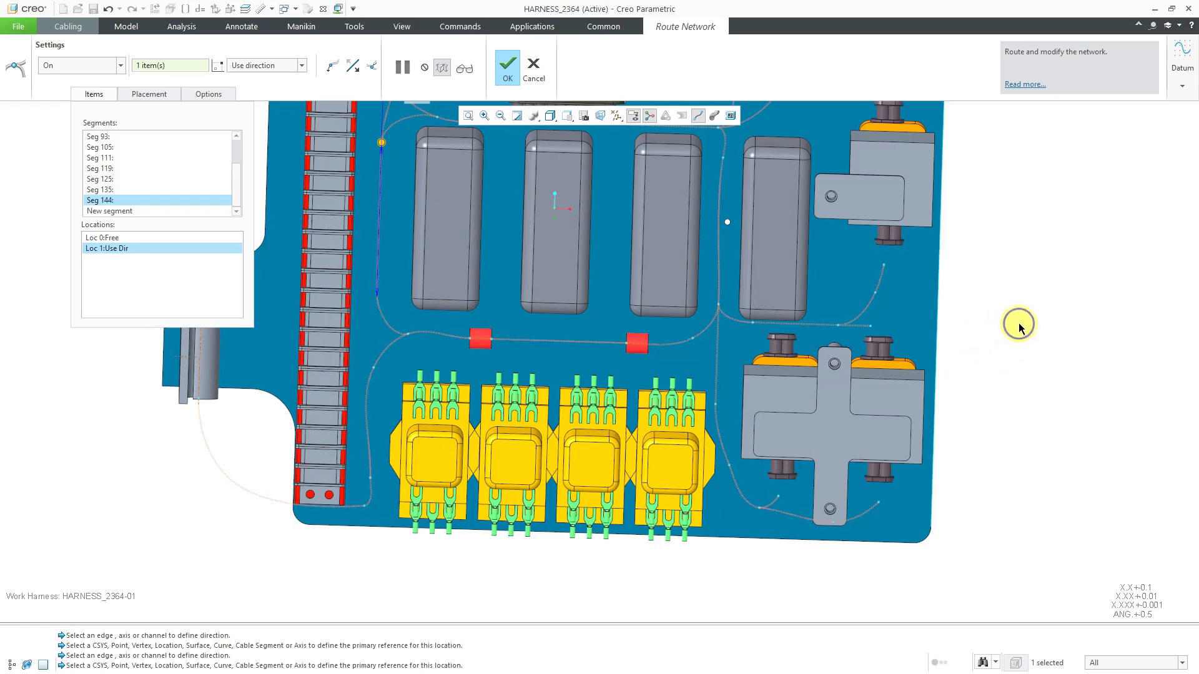
right_click(1020, 328)
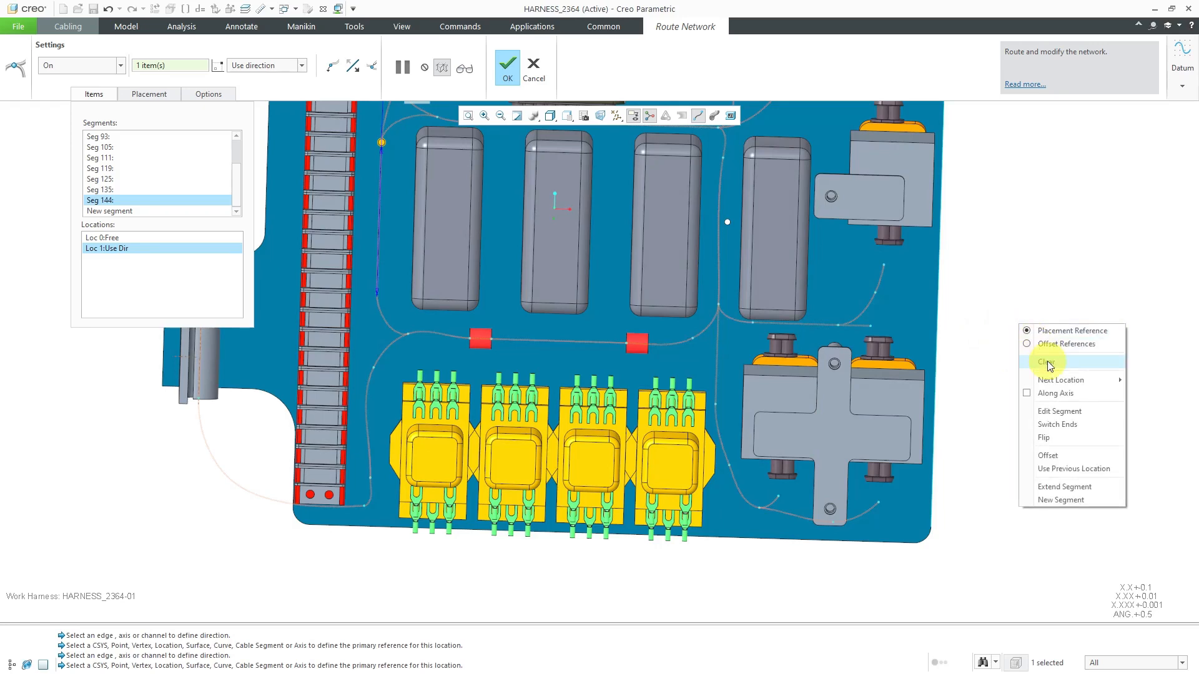
click(1061, 502)
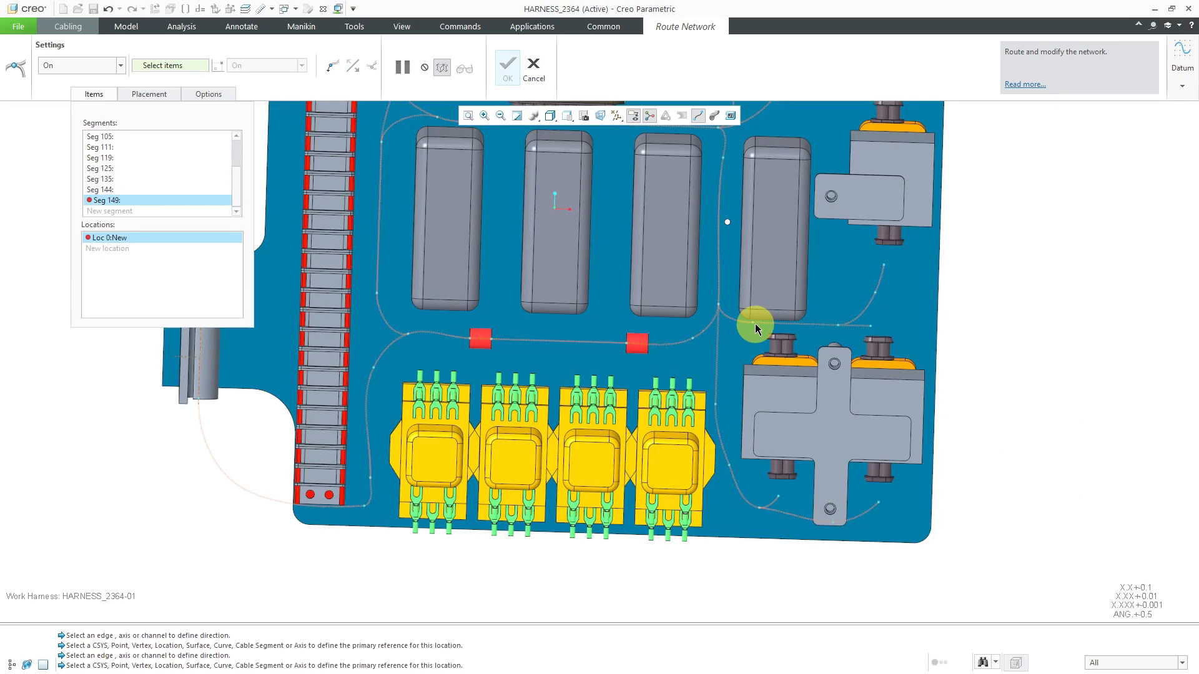
click(754, 324)
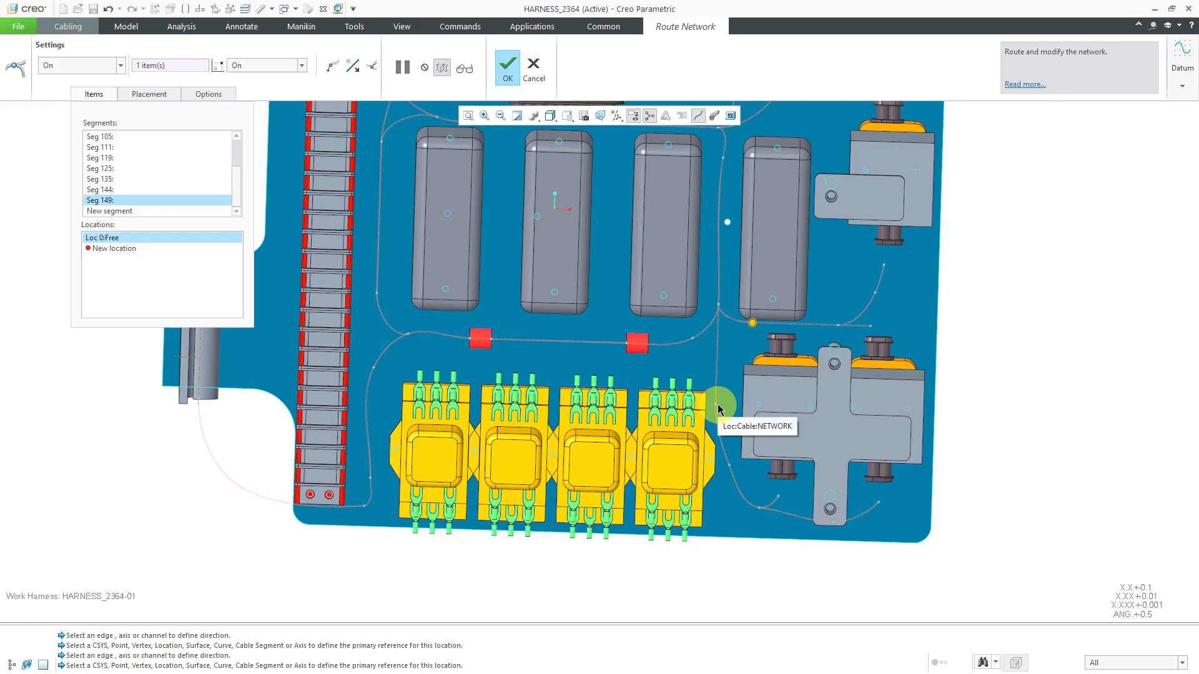
click(717, 406)
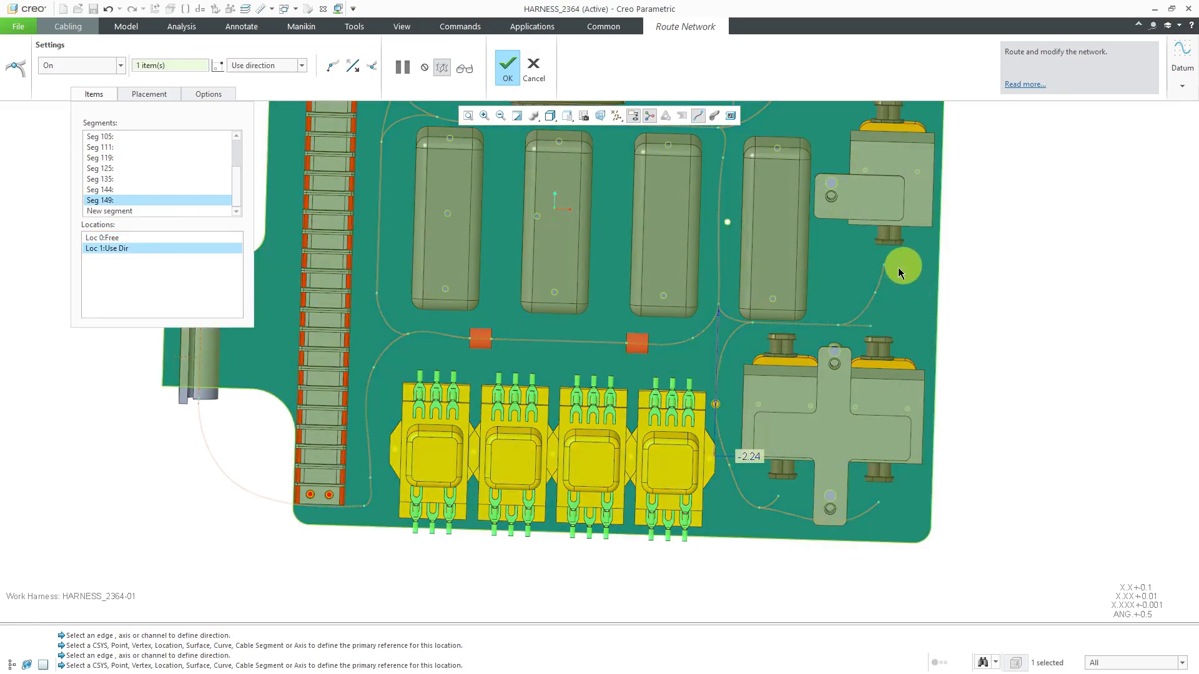
Create a new segment from the network location after the second red clip to the location beside the last yellow relay
scroll(739, 393, down, 1)
scroll(739, 394, down, 1)
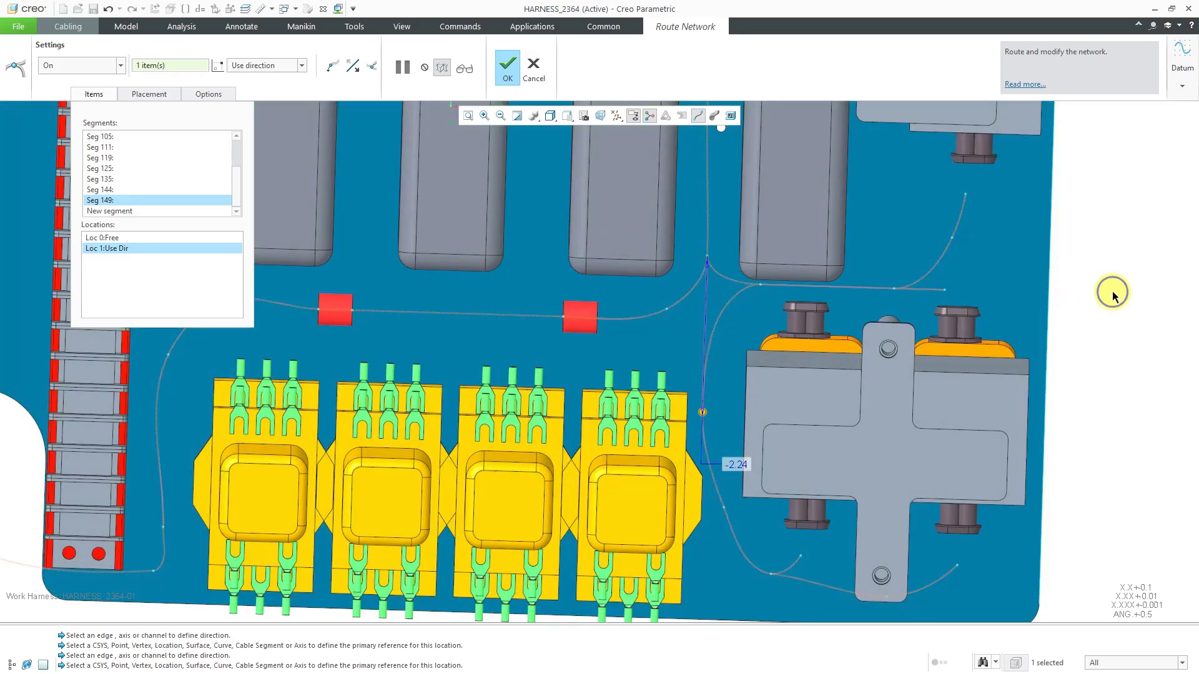
right_click(1113, 294)
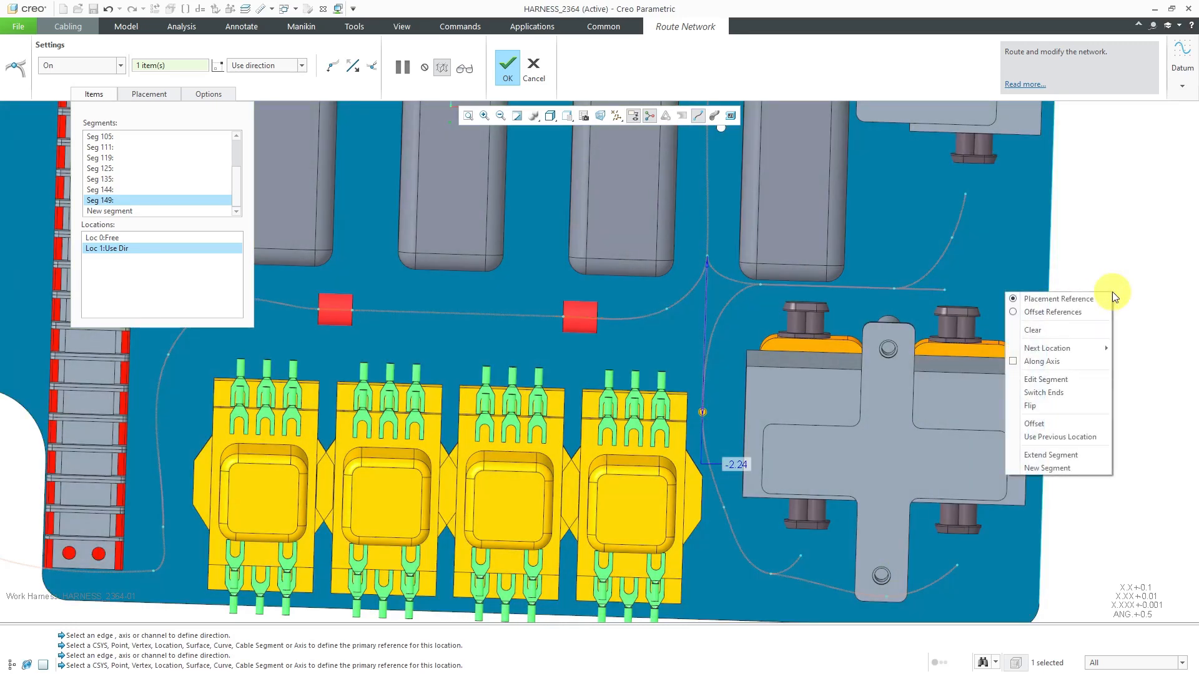
click(1070, 467)
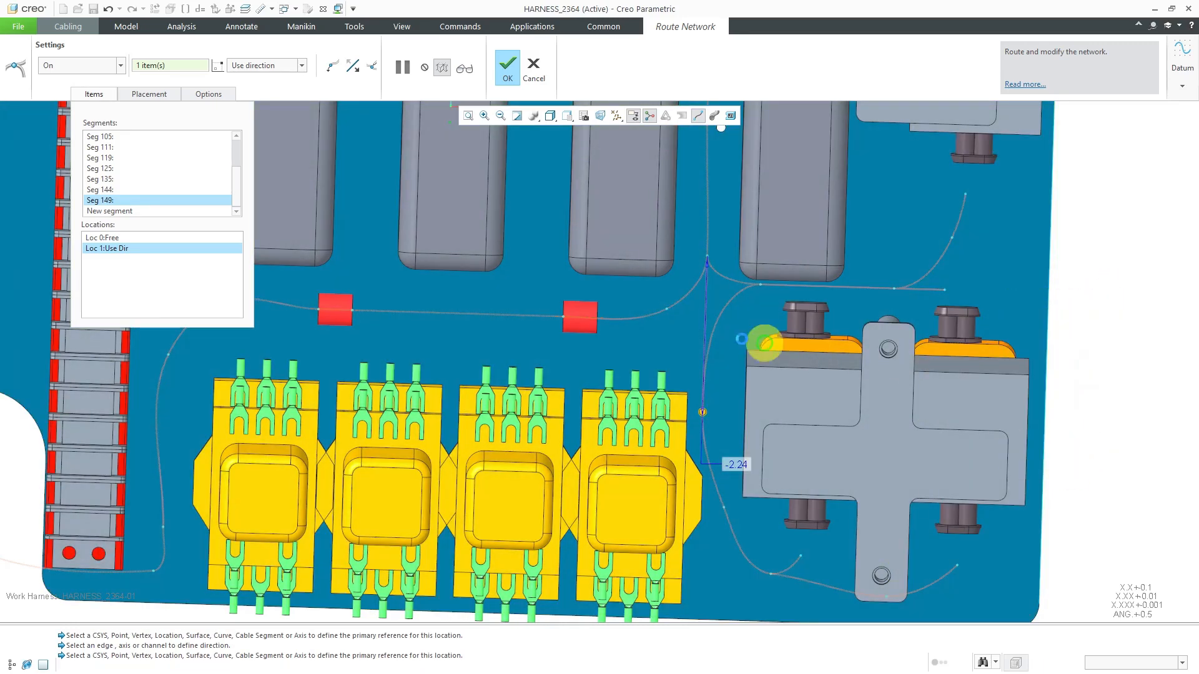
click(666, 309)
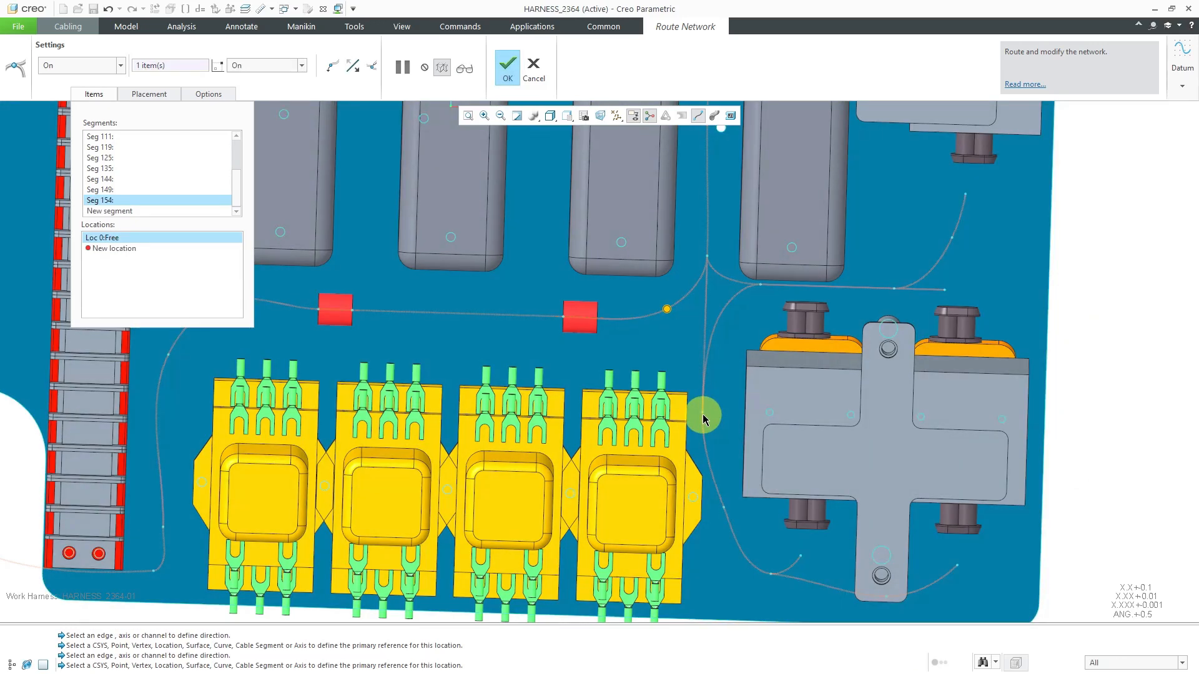
click(703, 418)
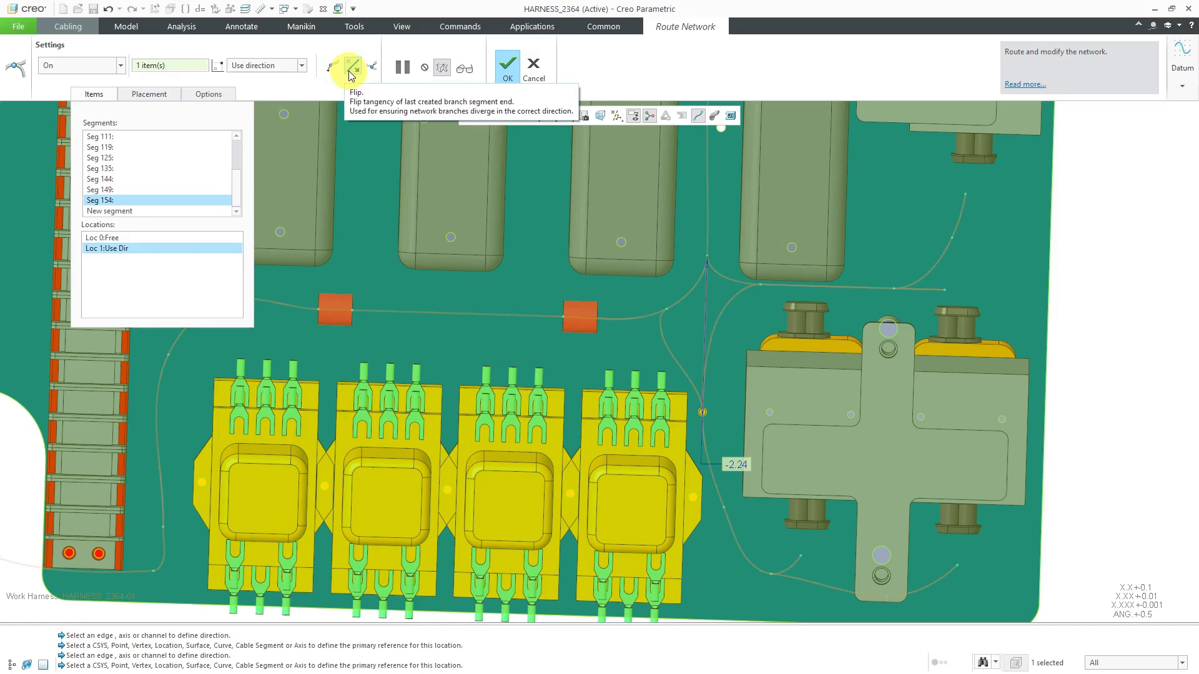
Try flipping the tangency at the newest segment's end and undo the flip
click(350, 73)
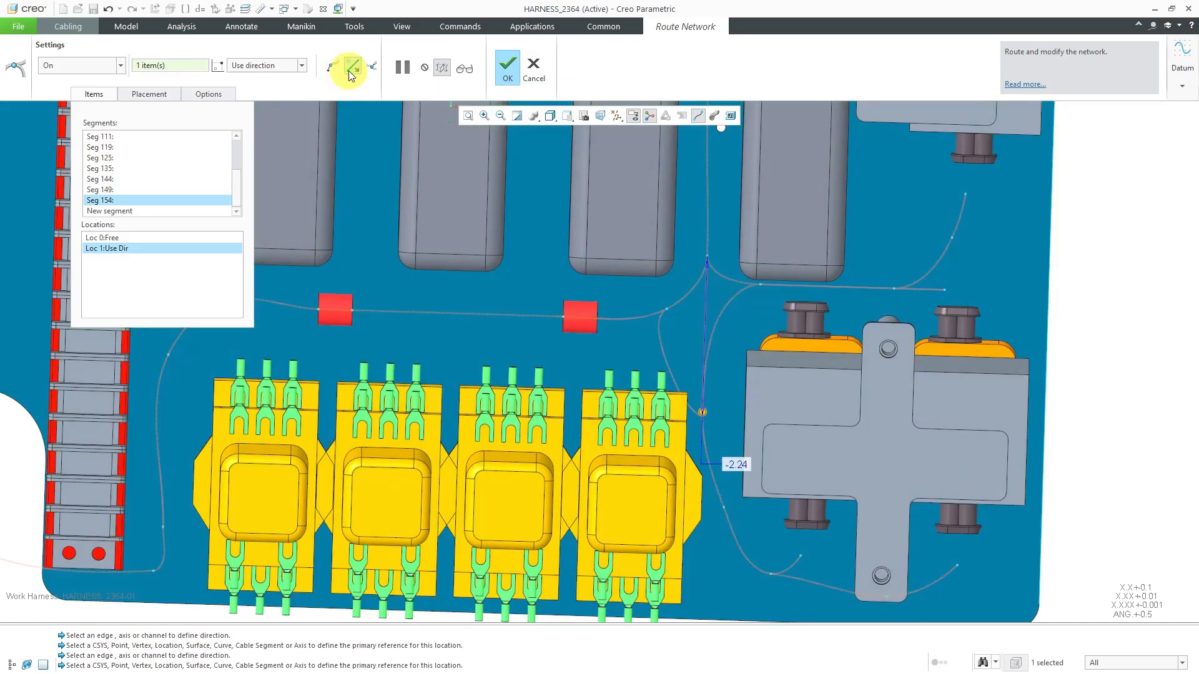
click(110, 9)
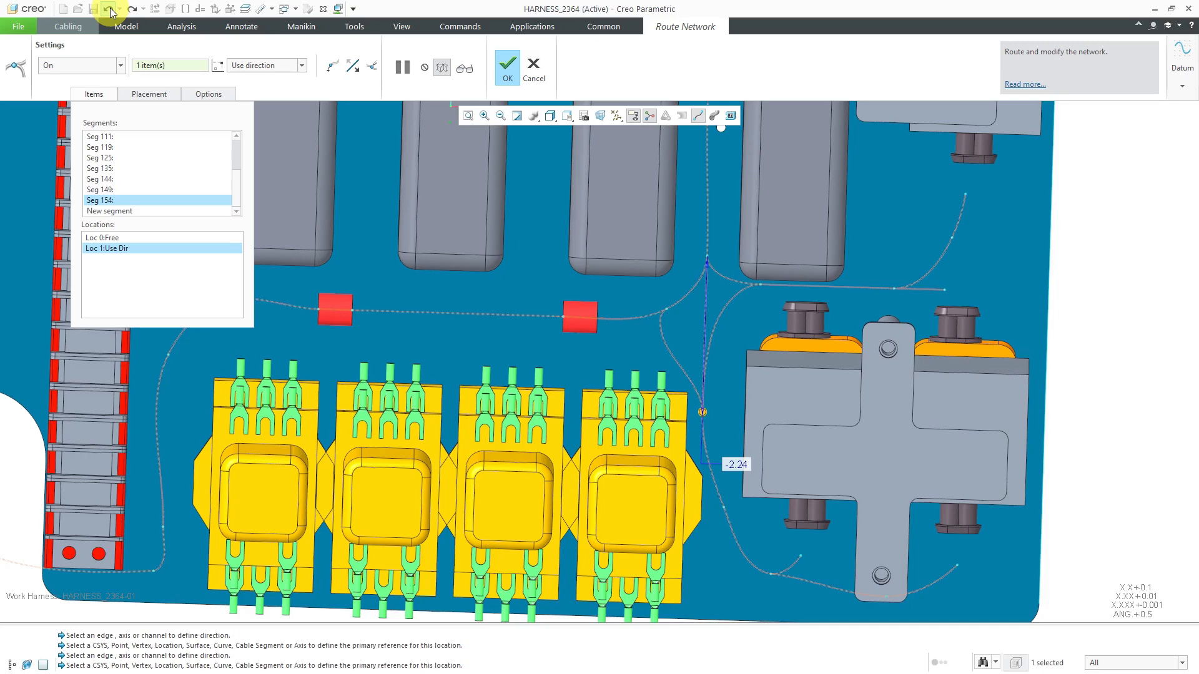
Accept the routed network and display the model tree
scroll(660, 318, up, 2)
middle_drag(770, 337, 740, 321)
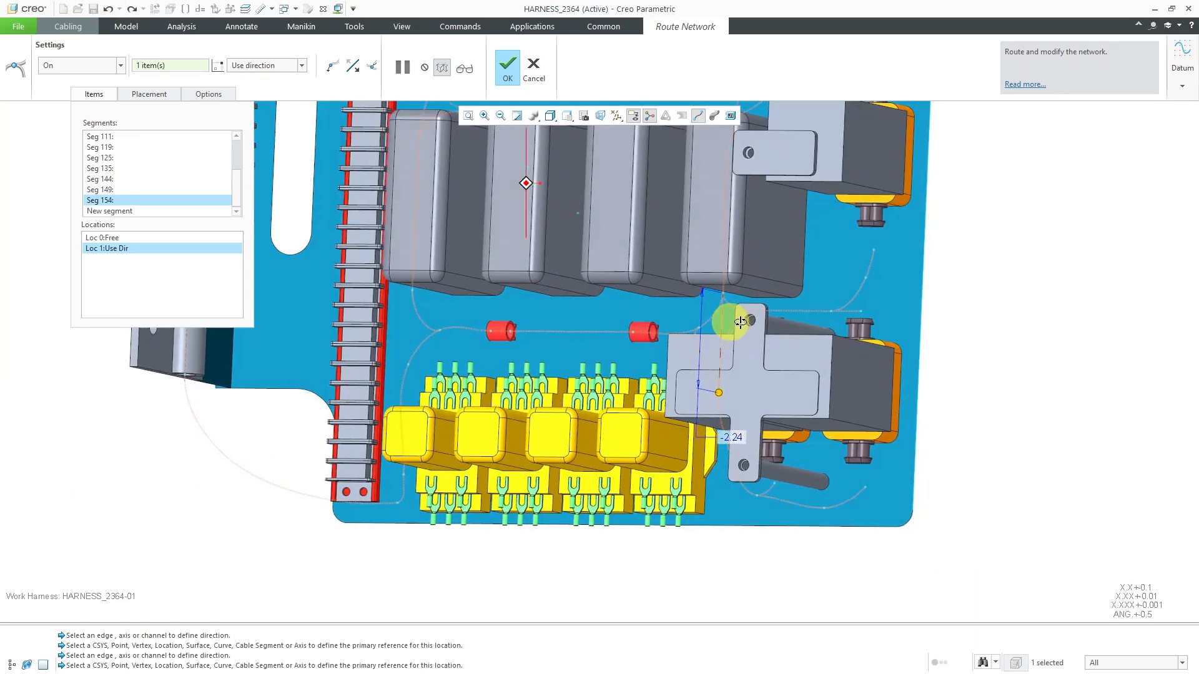
scroll(740, 321, up, 6)
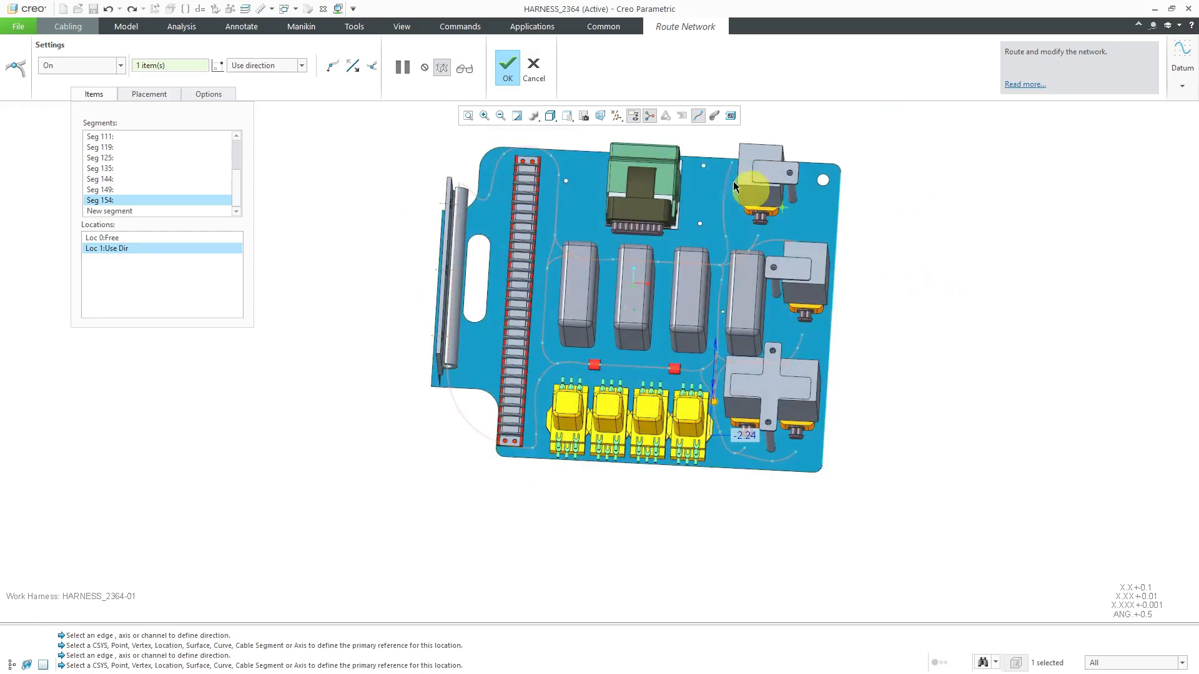
click(509, 70)
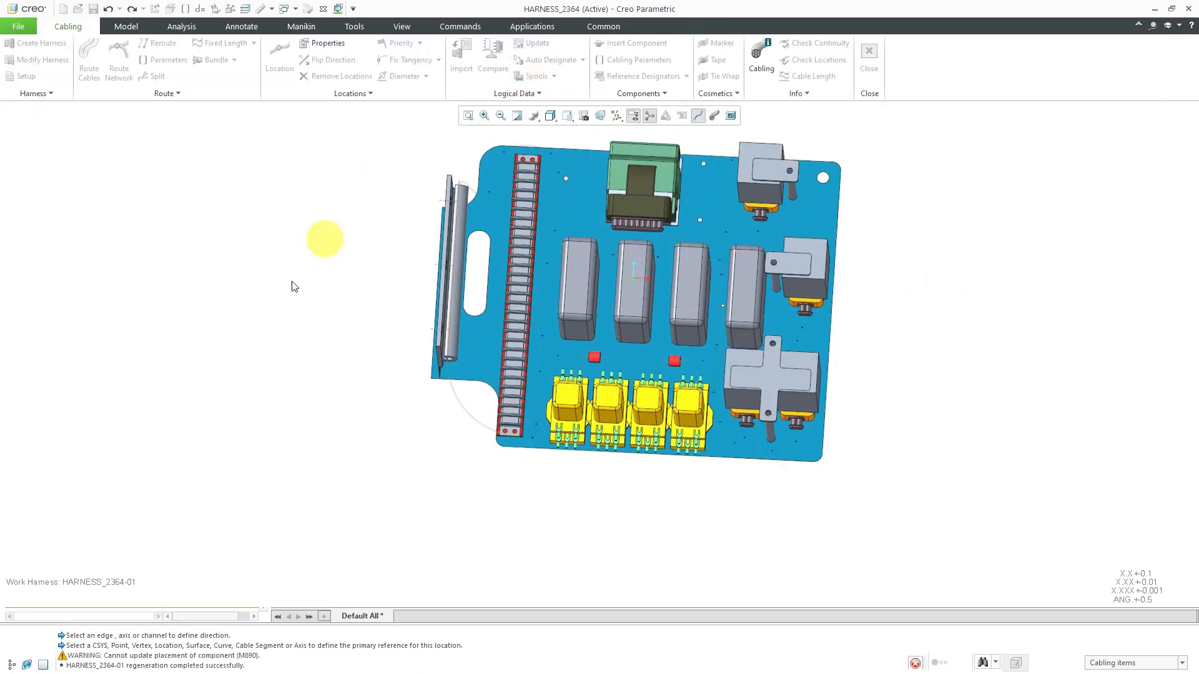
click(11, 666)
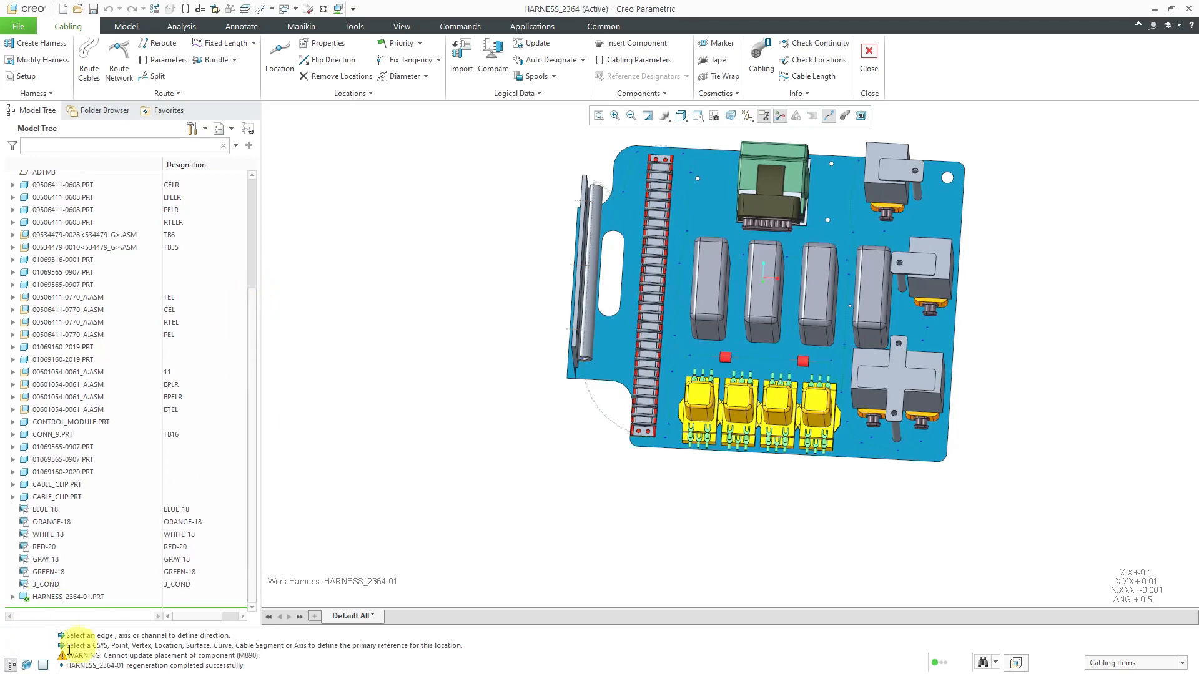
Expand HARNESS_2364-01.PRT in the model tree and review the network's cable locations
click(12, 597)
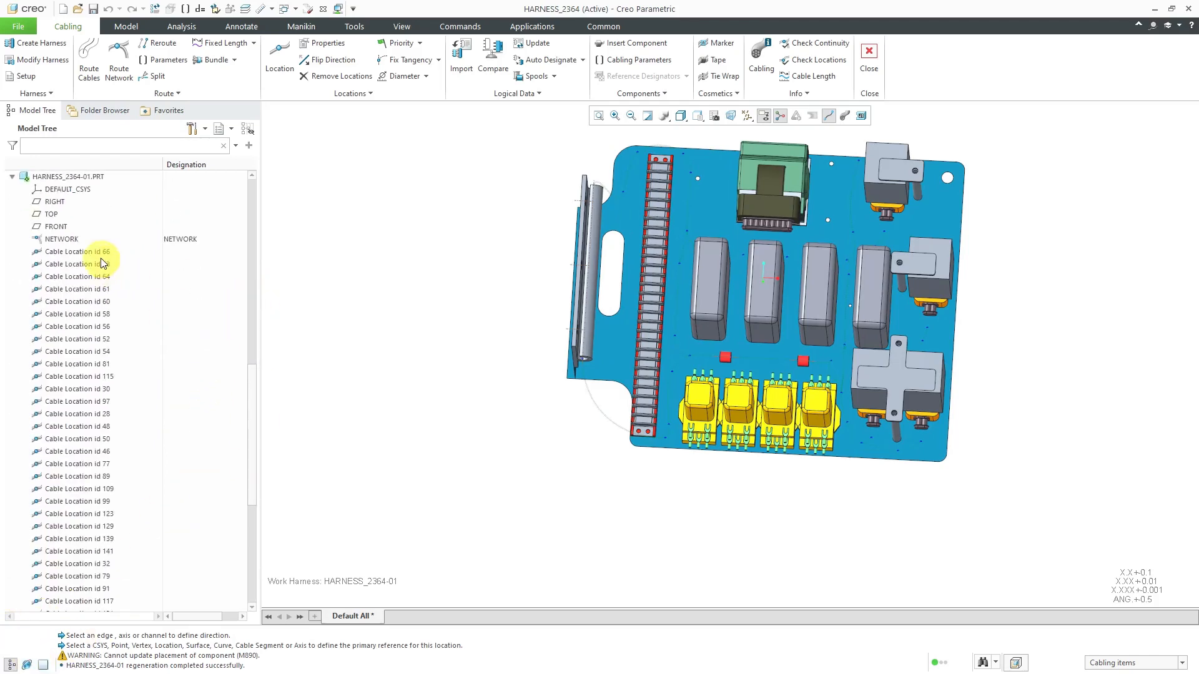
drag(253, 374, 76, 579)
scroll(84, 513, up, 5)
scroll(86, 515, up, 2)
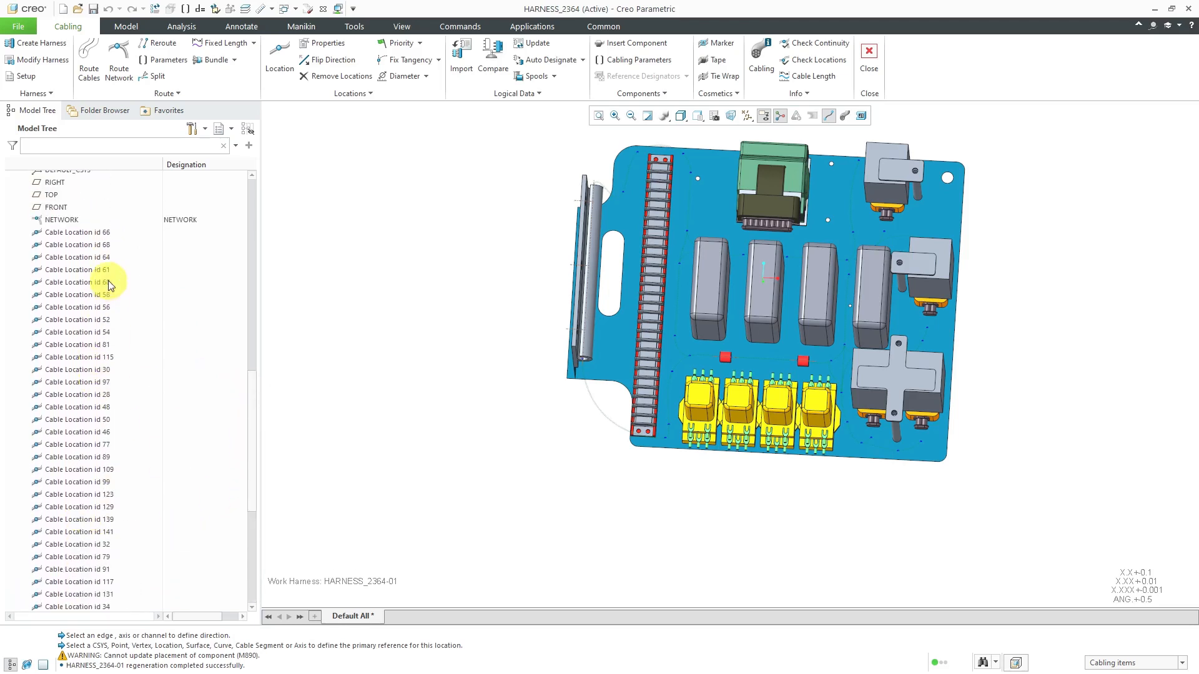
mouse_move(382, 469)
middle_down()
mouse_move(362, 433)
mouse_move(374, 449)
middle_up()
scroll(200, 348, up, 15)
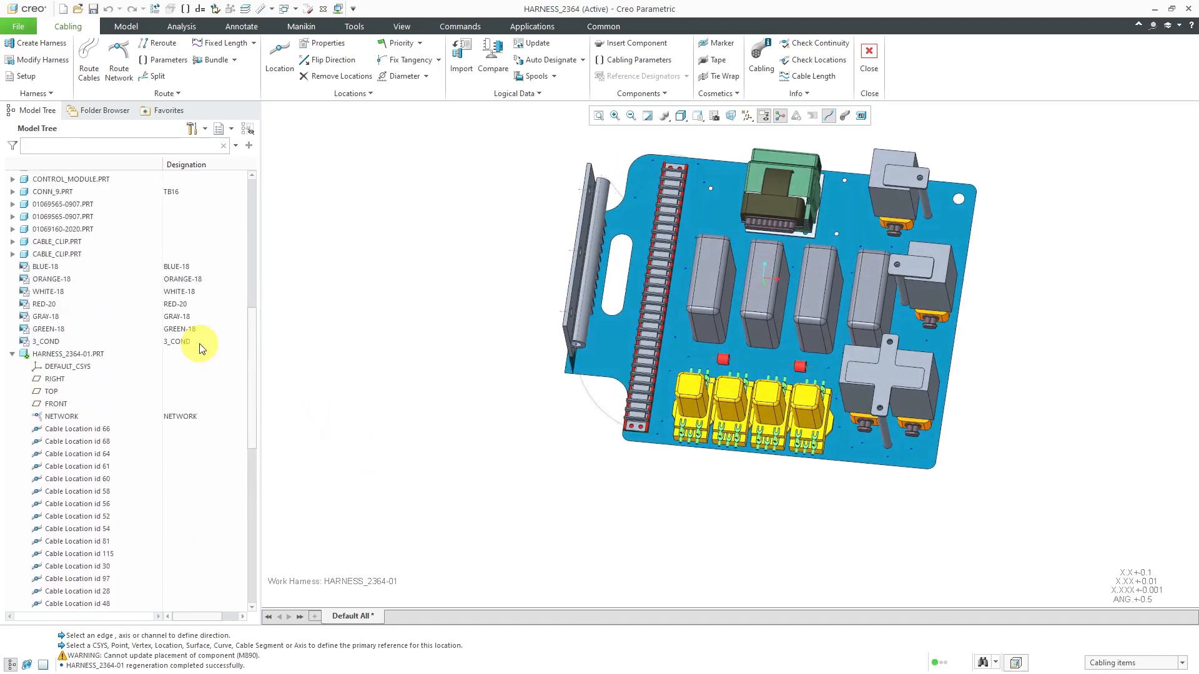
Hide the skeleton part HARNESS_2364_SKEL0001.PRT so the network and components can be viewed without the base plate
scroll(200, 348, up, 1)
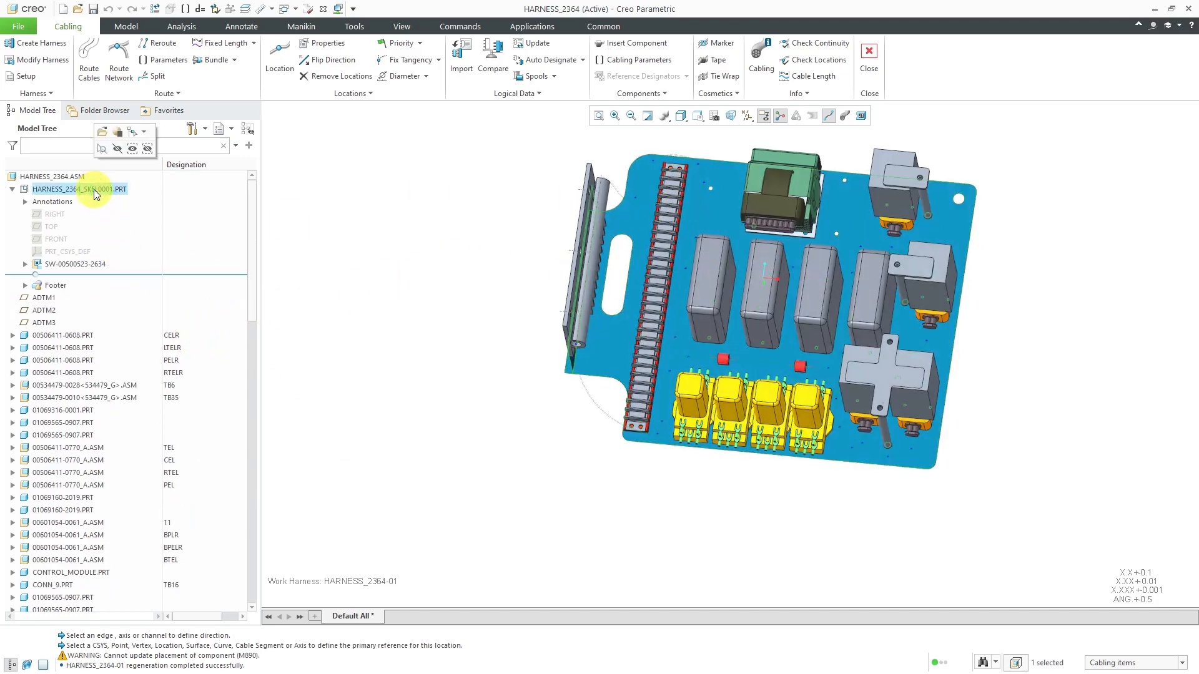
click(106, 139)
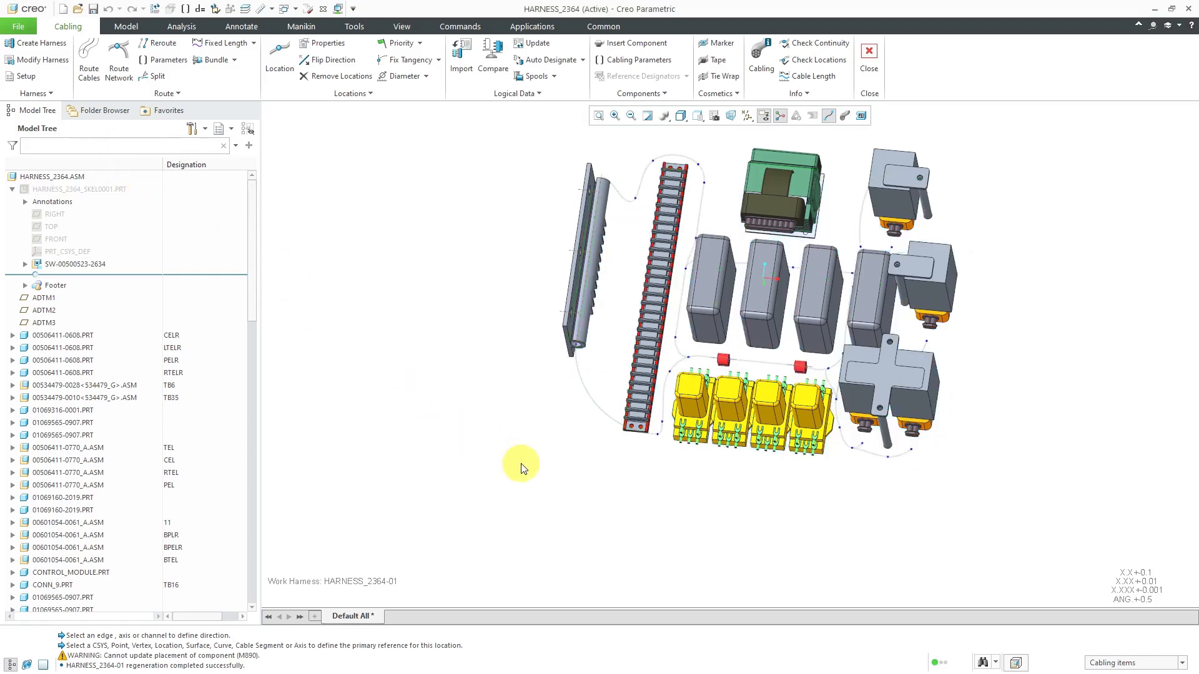
middle_drag(776, 351, 739, 296)
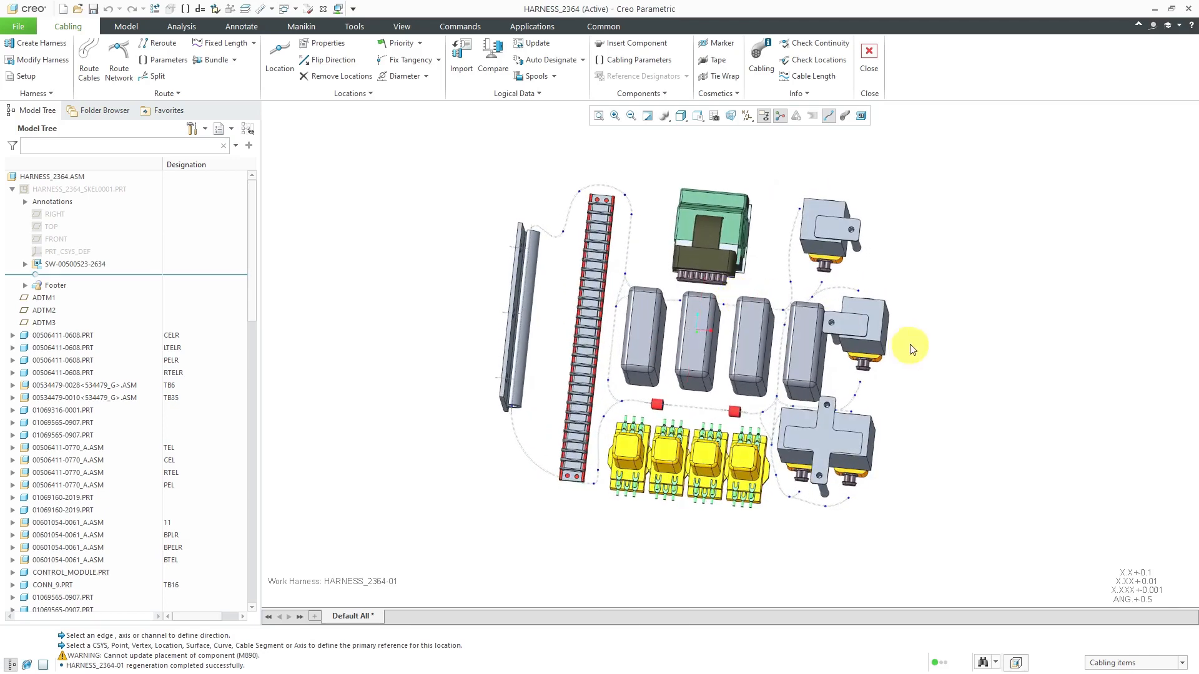
scroll(917, 322, down, 1)
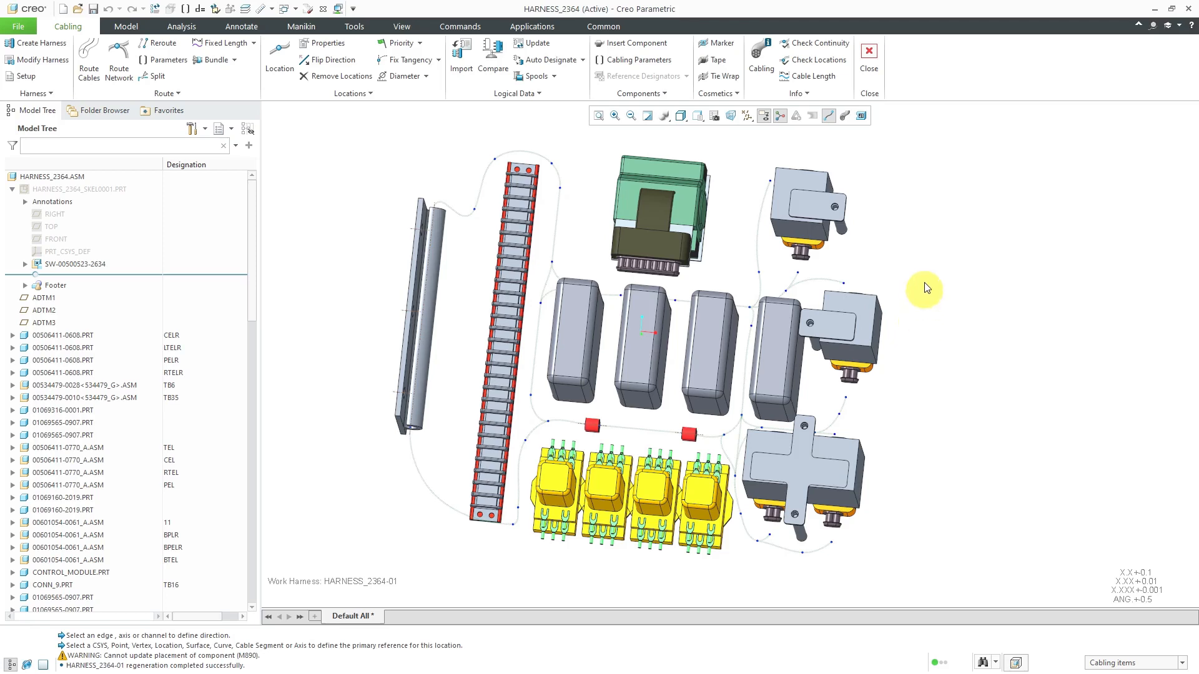
Try to route wires W-01 to W023, without cable C001, by retrieving them from the logical references for routing
click(91, 75)
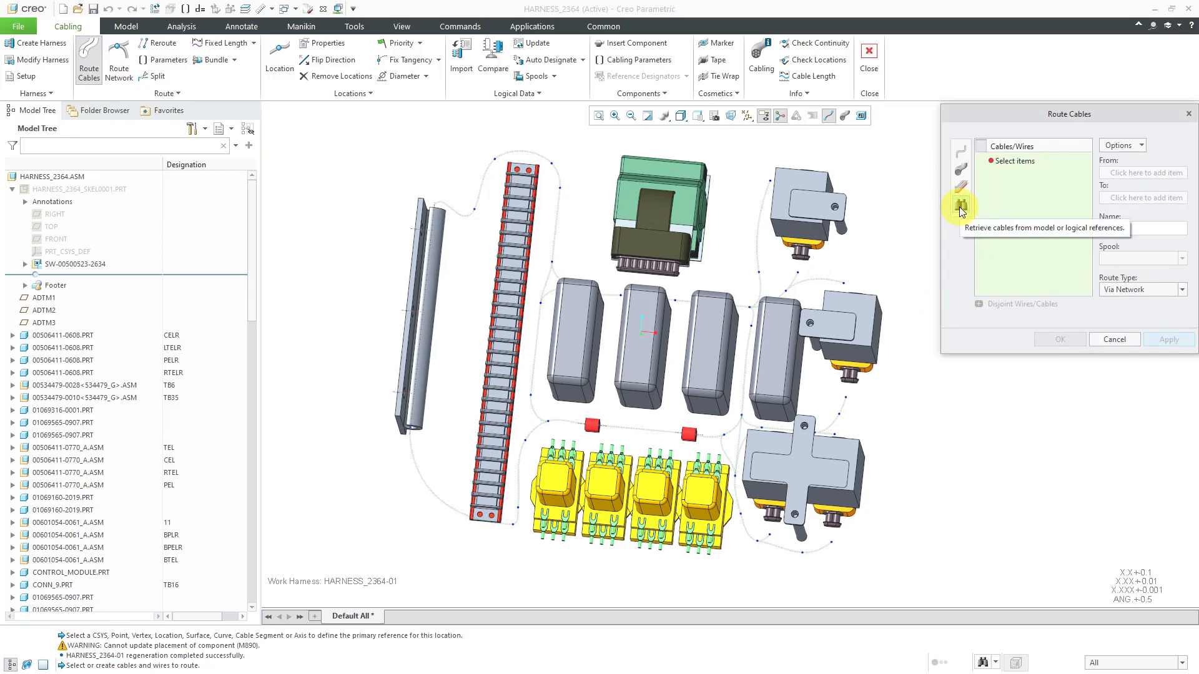
click(961, 208)
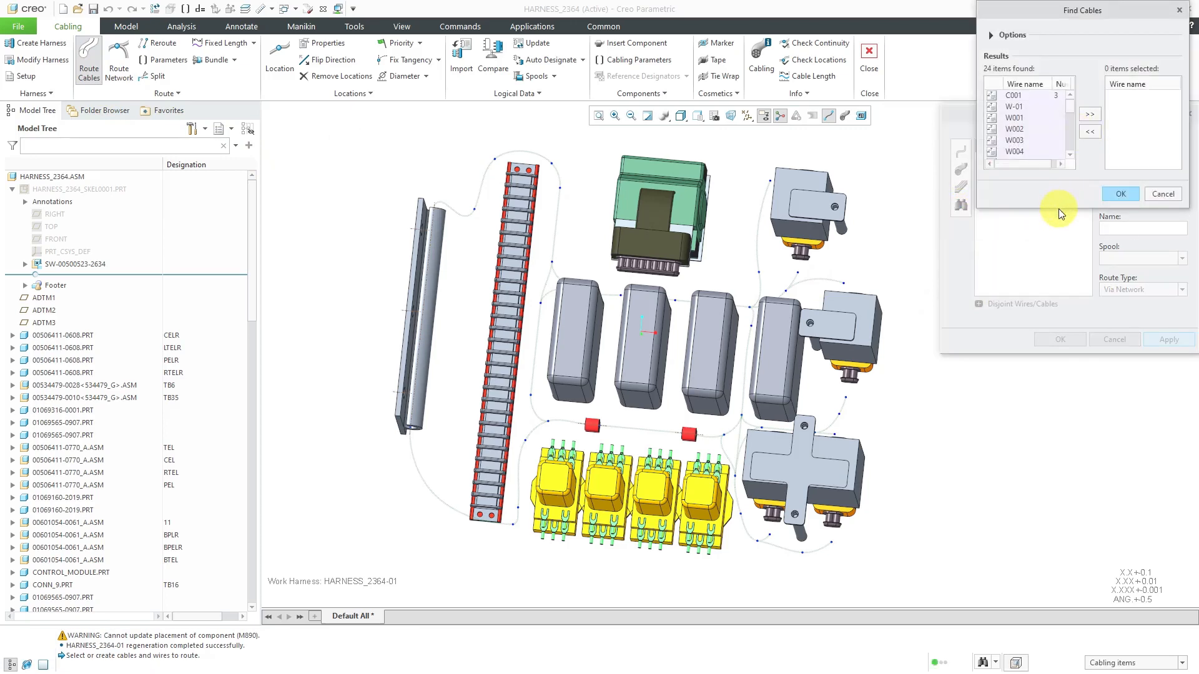
drag(1060, 207, 1069, 444)
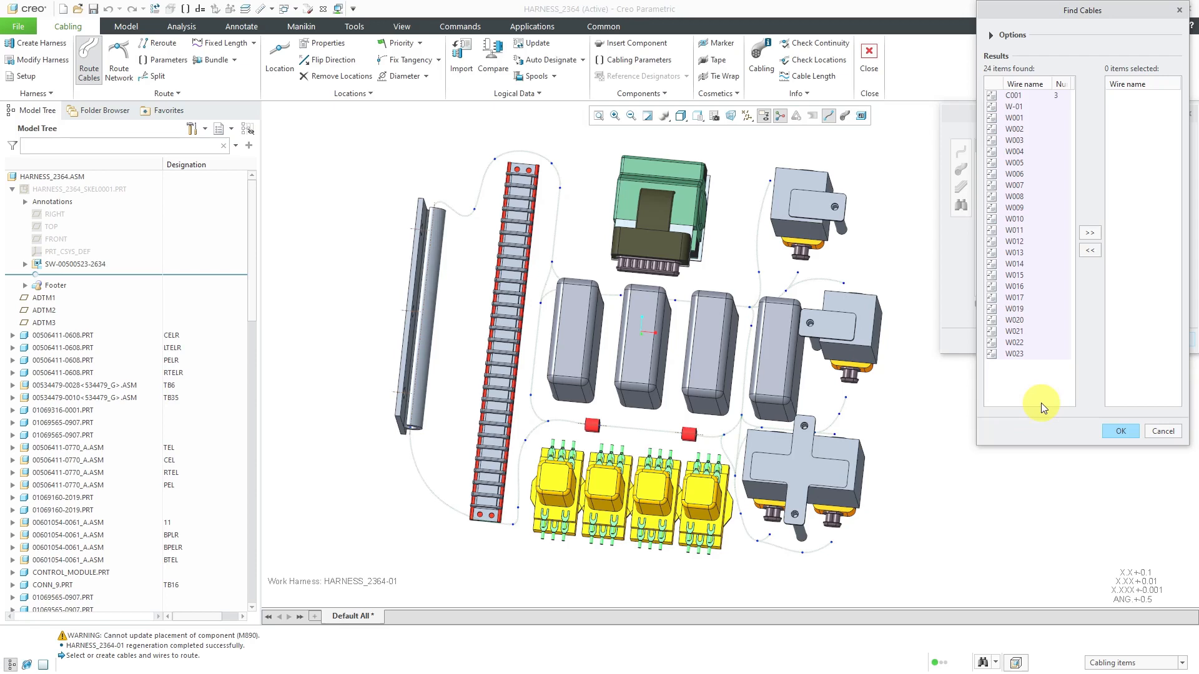
click(1015, 107)
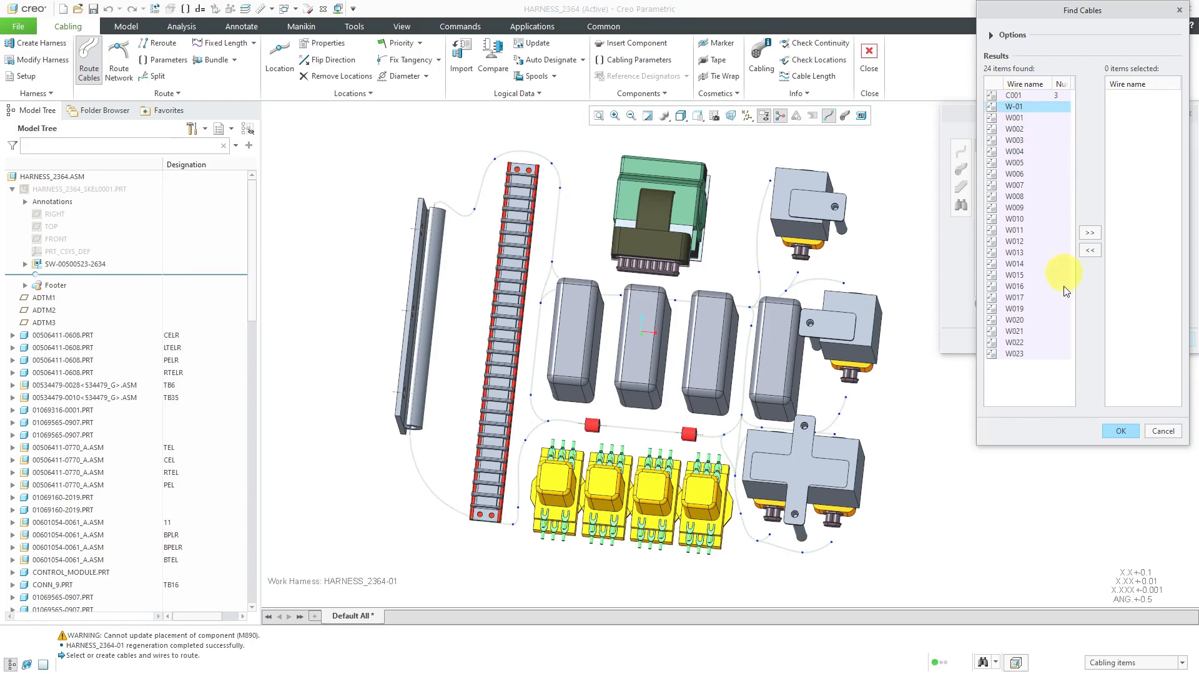
shift+click(1017, 353)
ctrl+click(1005, 95)
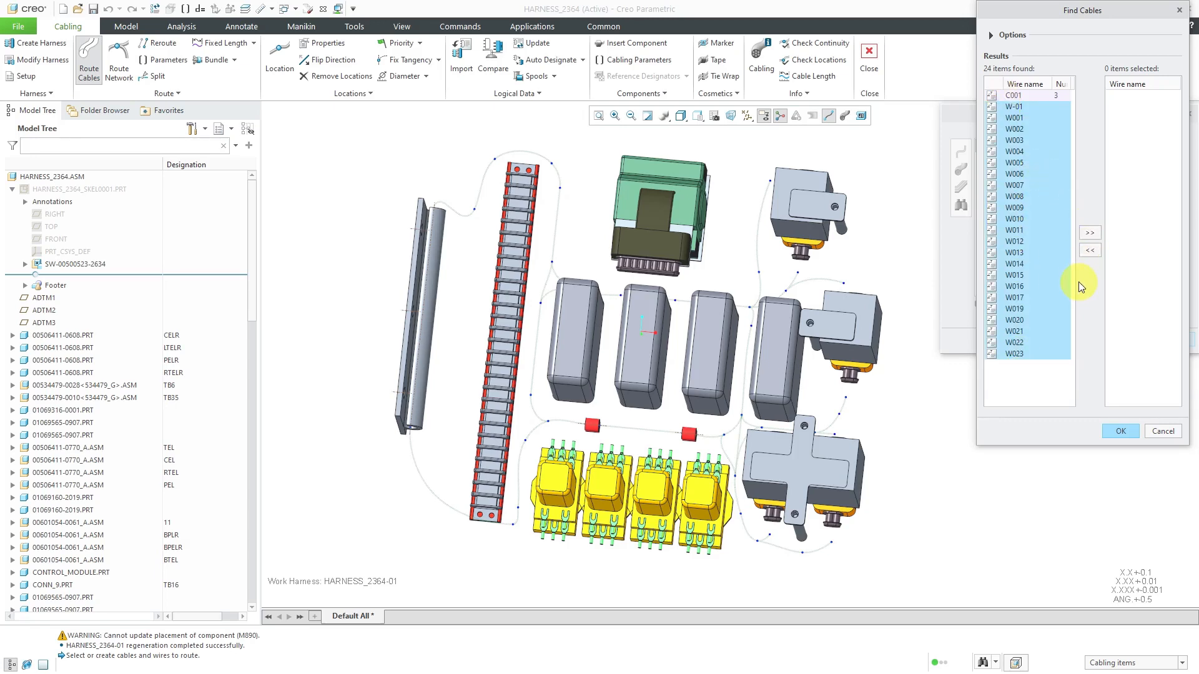
click(1090, 235)
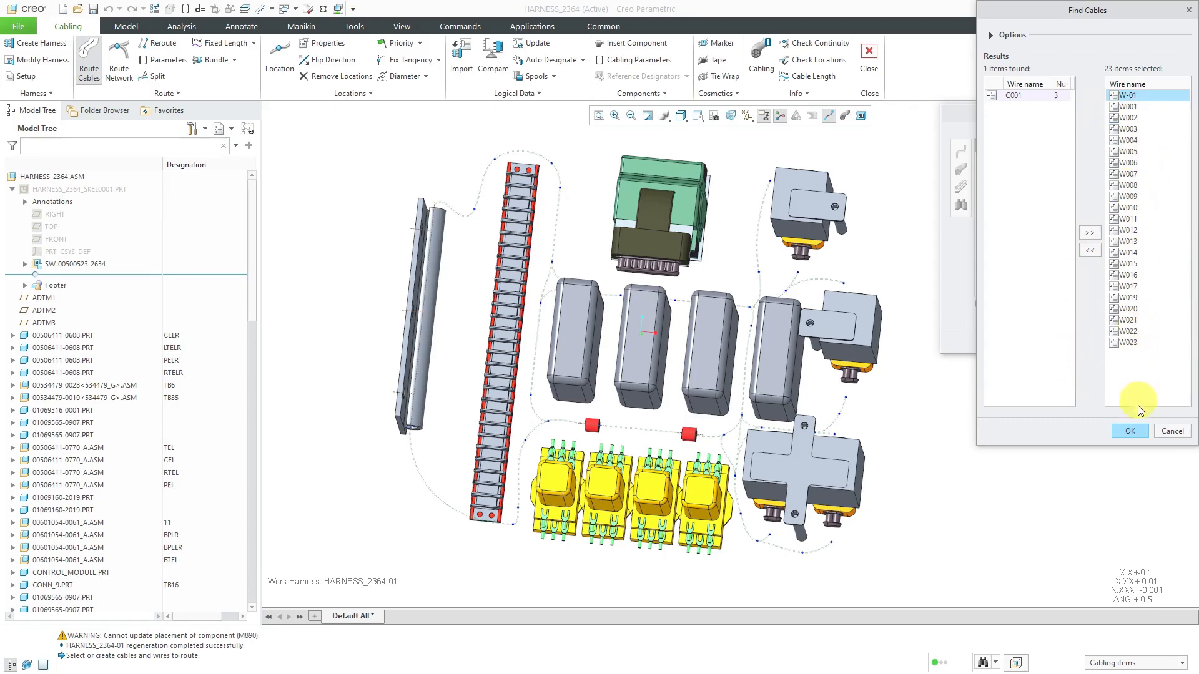
click(1131, 431)
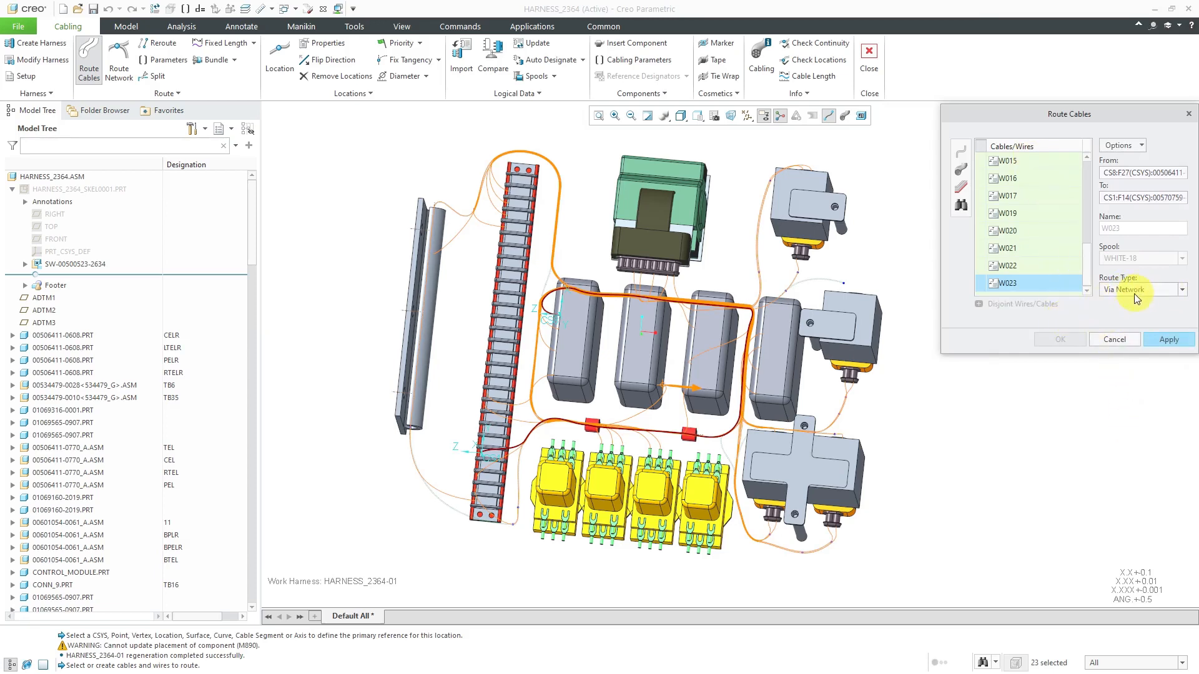
Inspect the available route types and the status of the listed wires, especially W008, and cancel the routing
click(1183, 290)
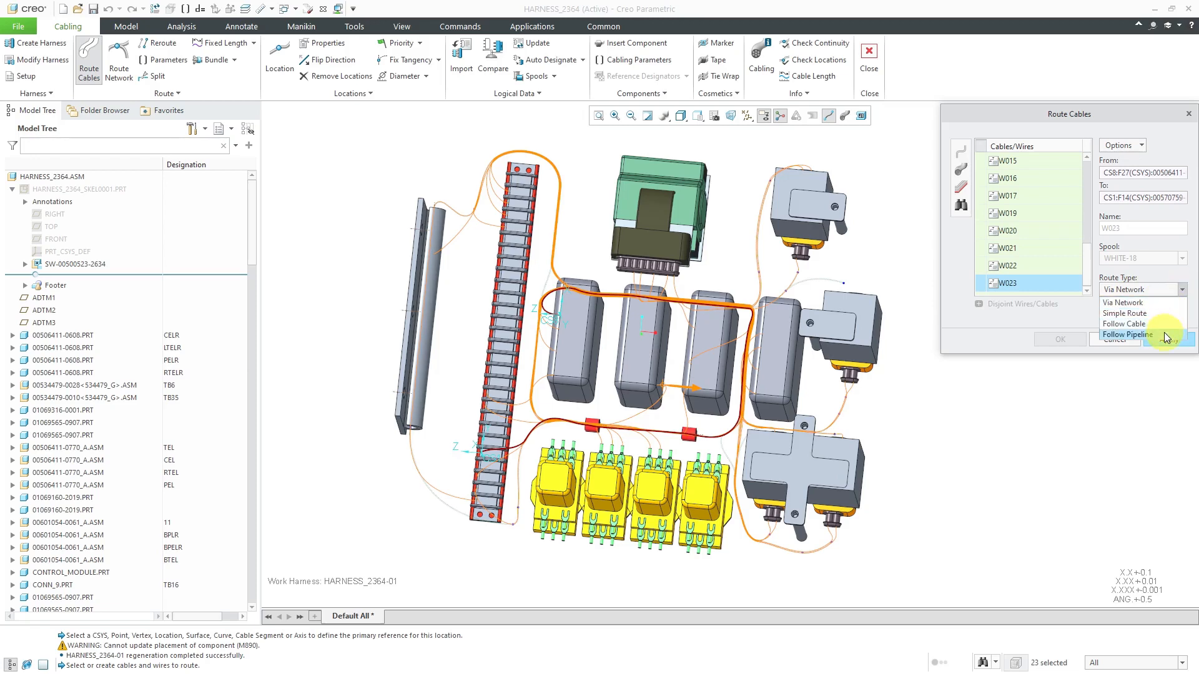
click(1180, 285)
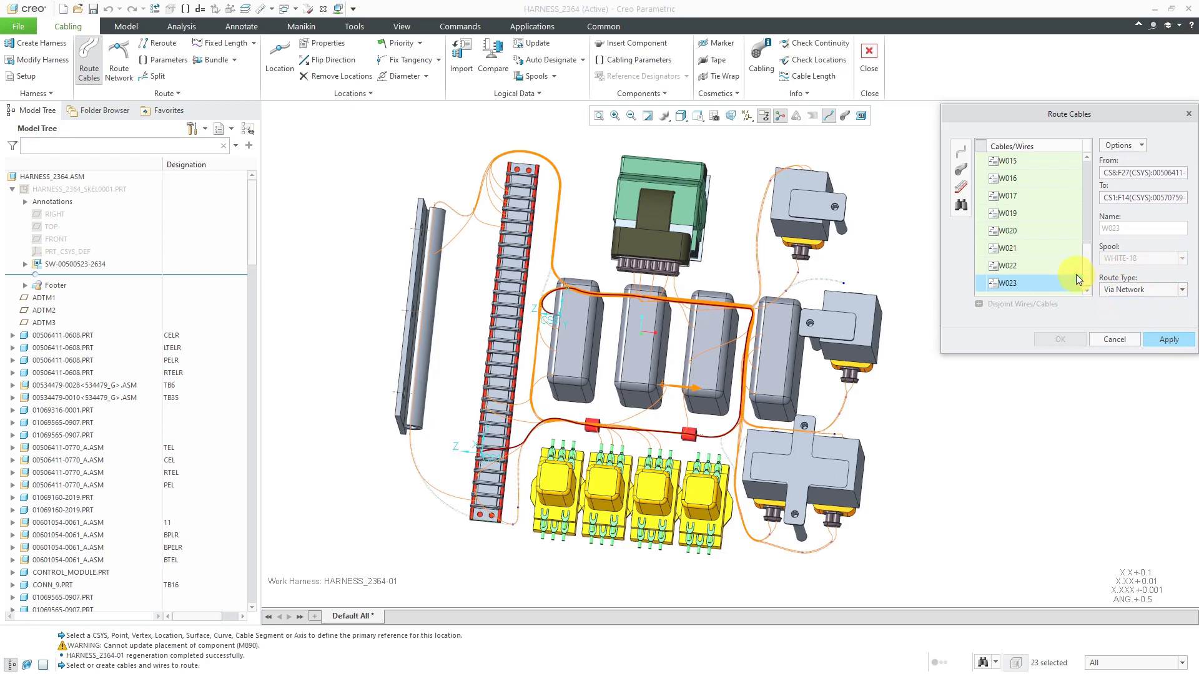
scroll(1080, 197, up, 5)
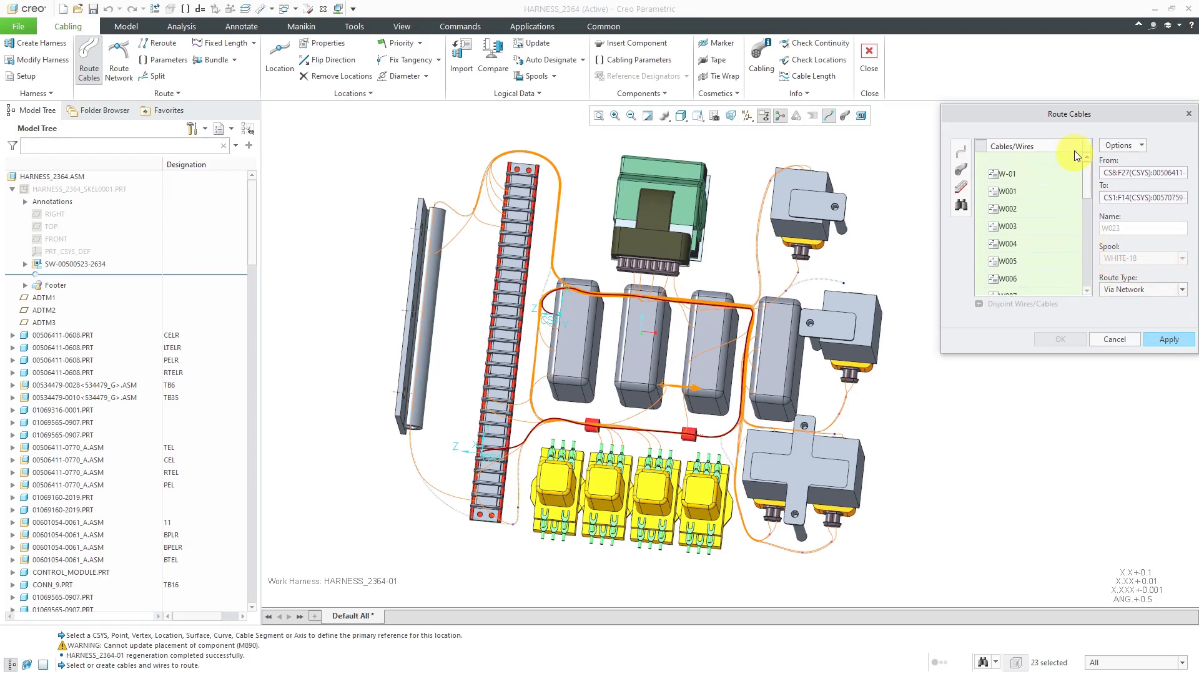
scroll(1077, 181, down, 2)
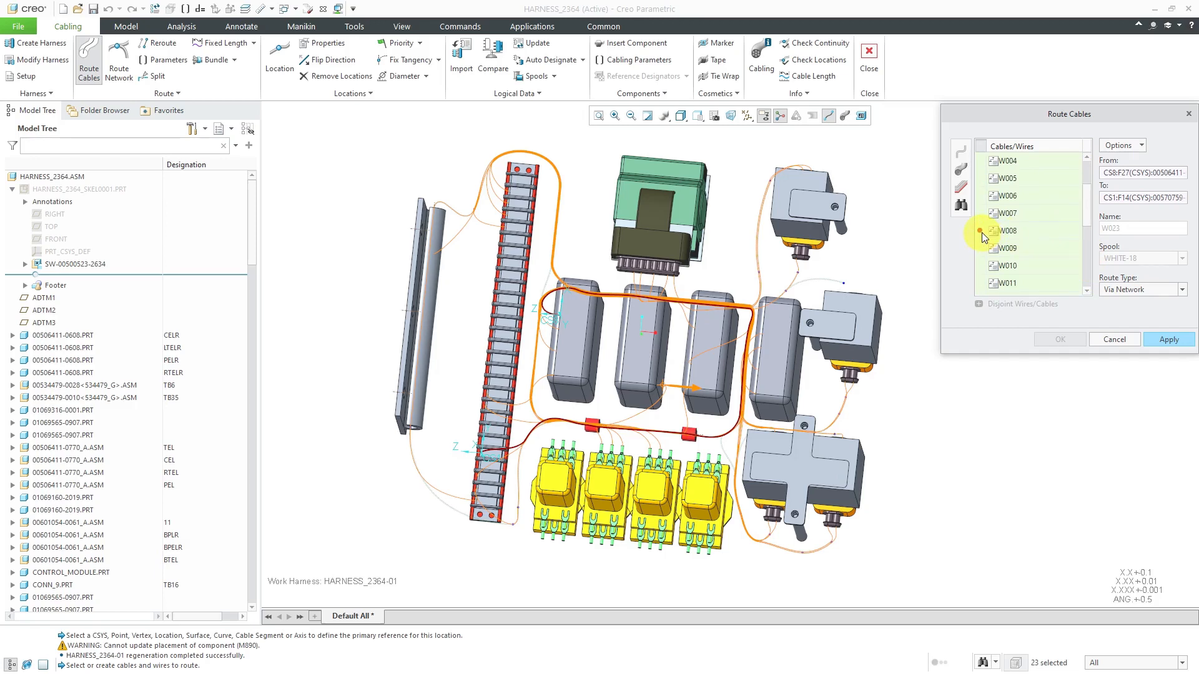
mouse_move(981, 233)
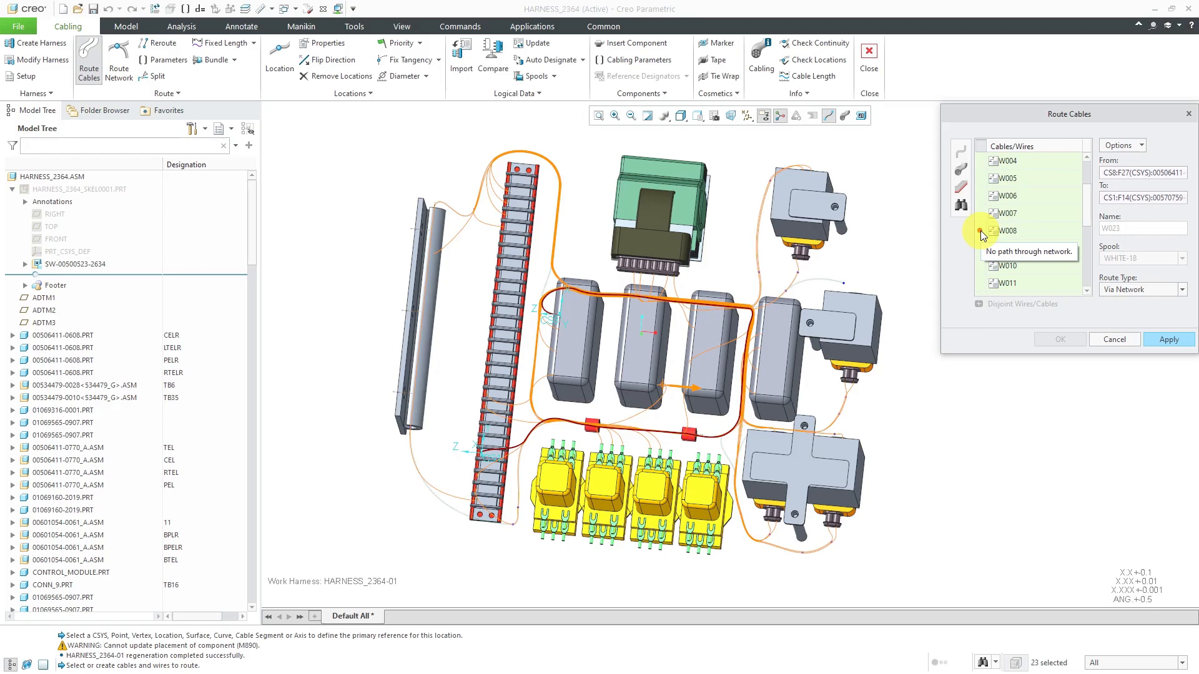
click(1115, 340)
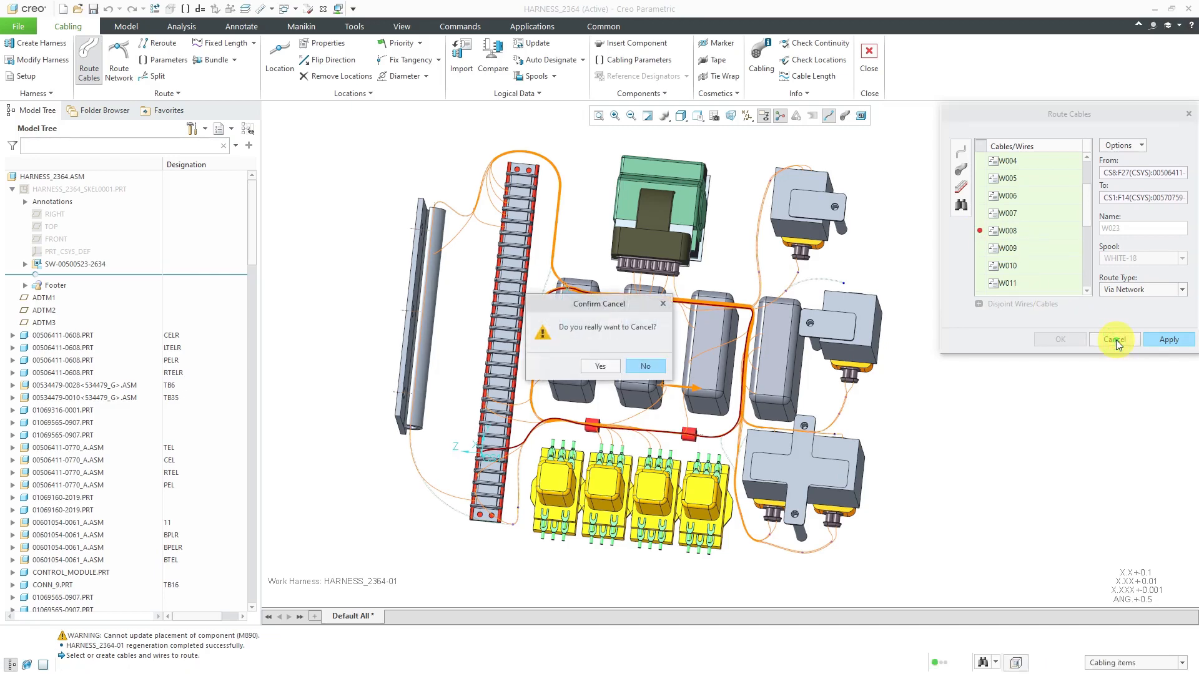
click(601, 366)
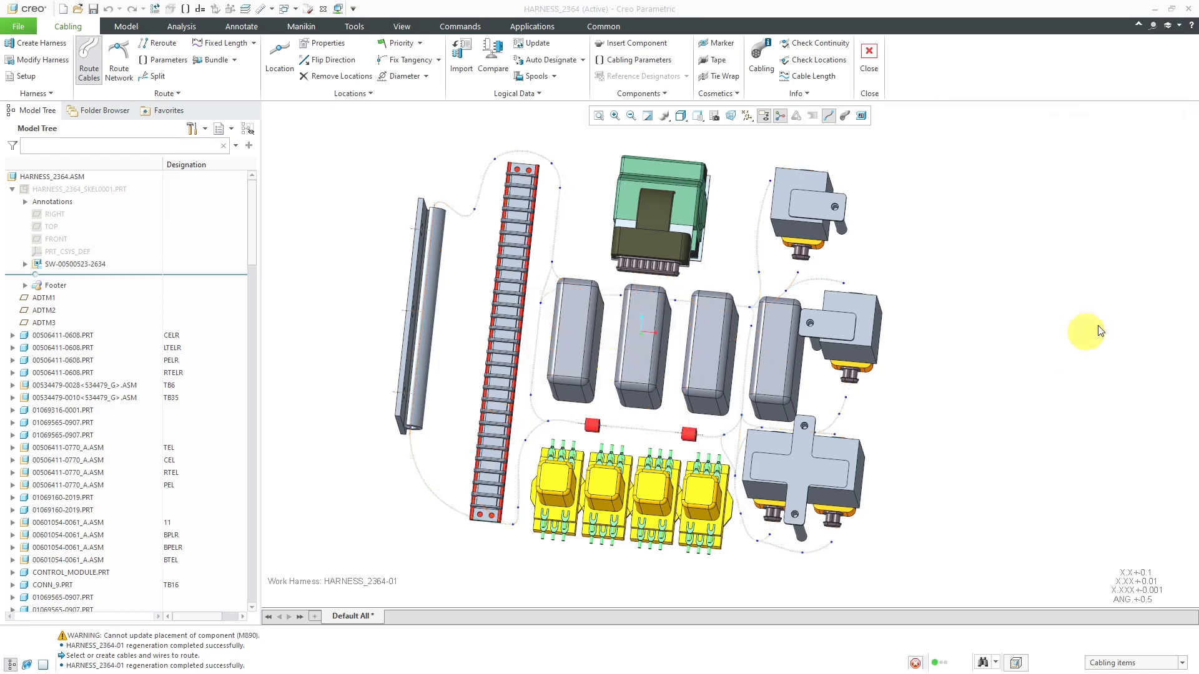
Retrieve only wire W008 from the logical references for routing and set its route type to Simple Route
click(88, 58)
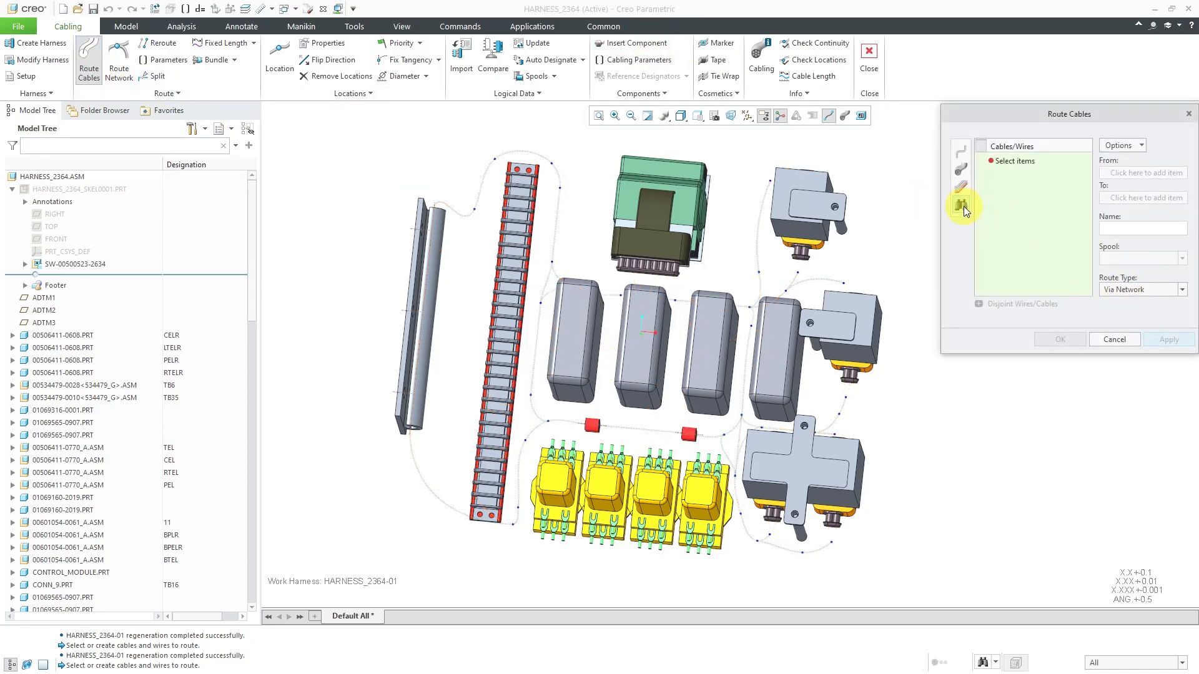
click(962, 206)
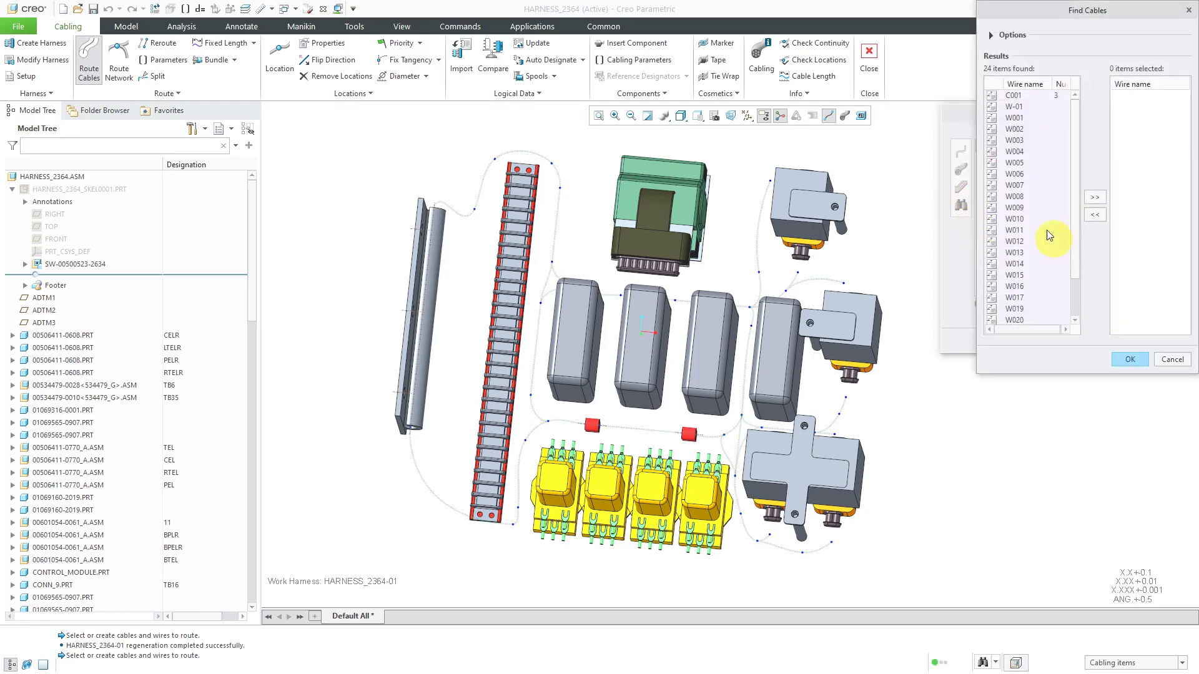
click(1022, 196)
click(1095, 197)
click(1143, 363)
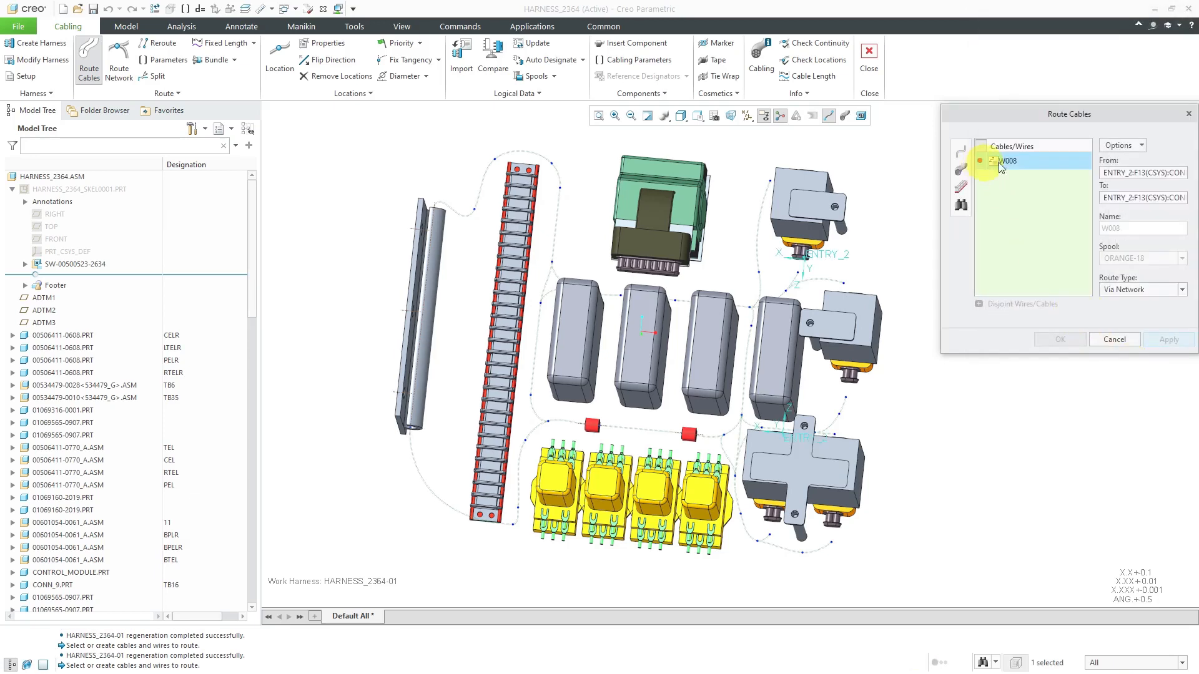
click(1141, 291)
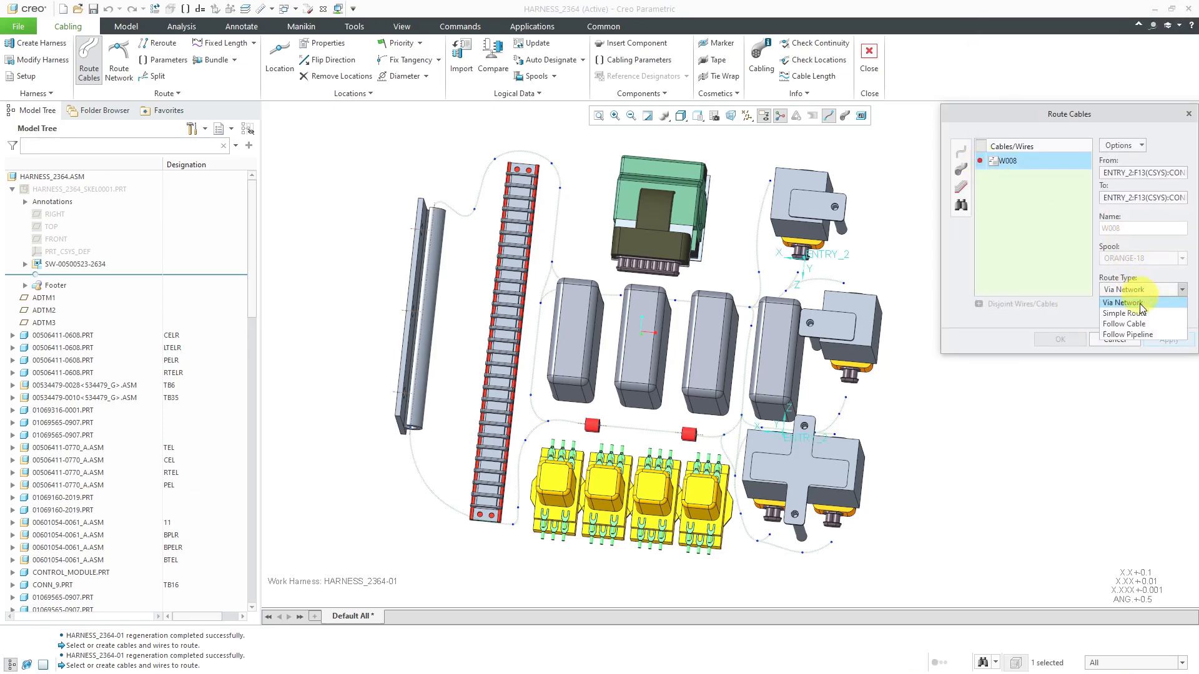
click(1142, 316)
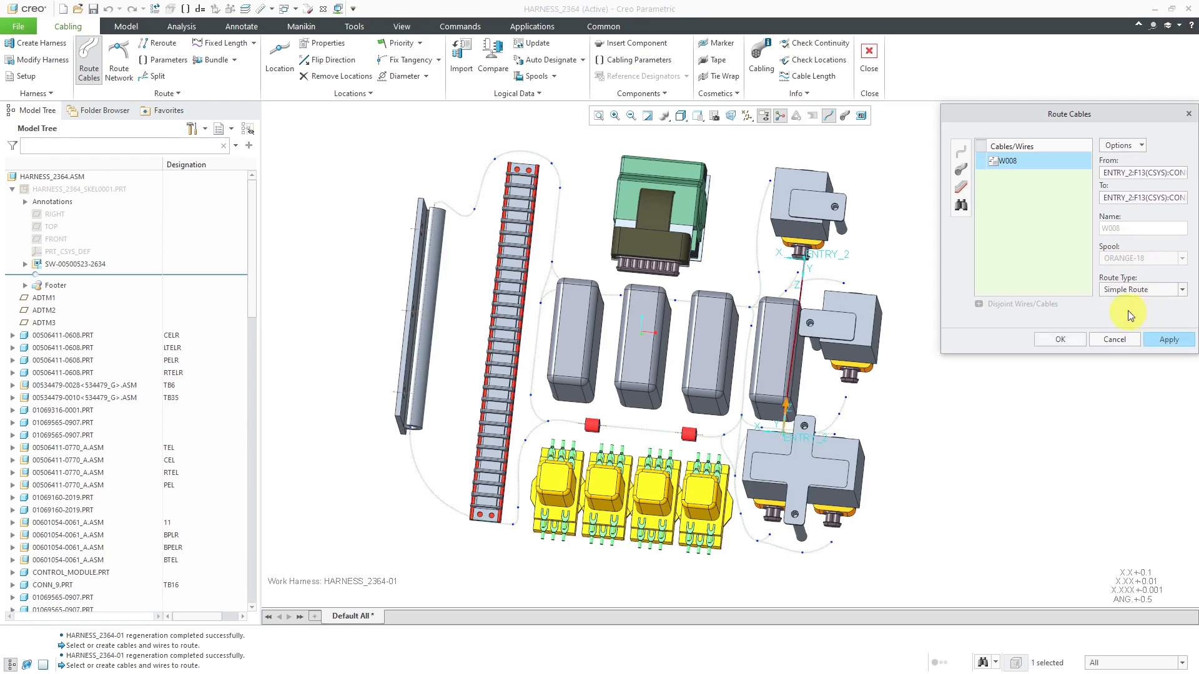
Check the simple route of W008 between its two connector entries against the surrounding network and accept it
middle_drag(925, 295, 870, 279)
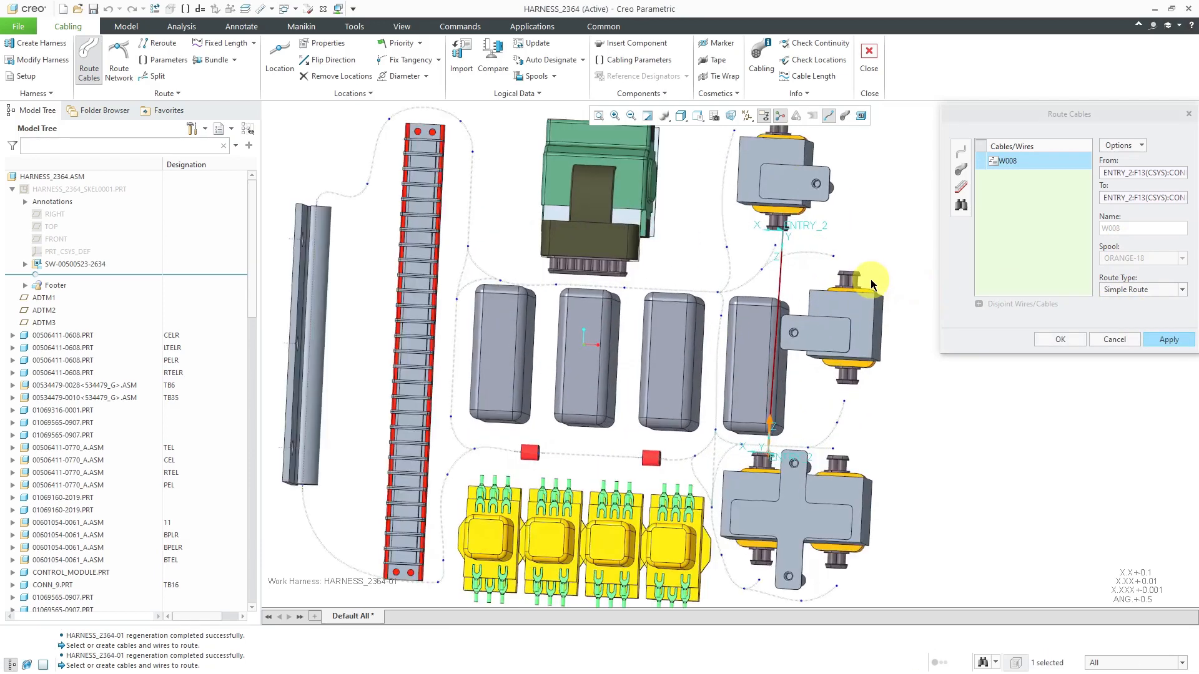
scroll(870, 279, up, 3)
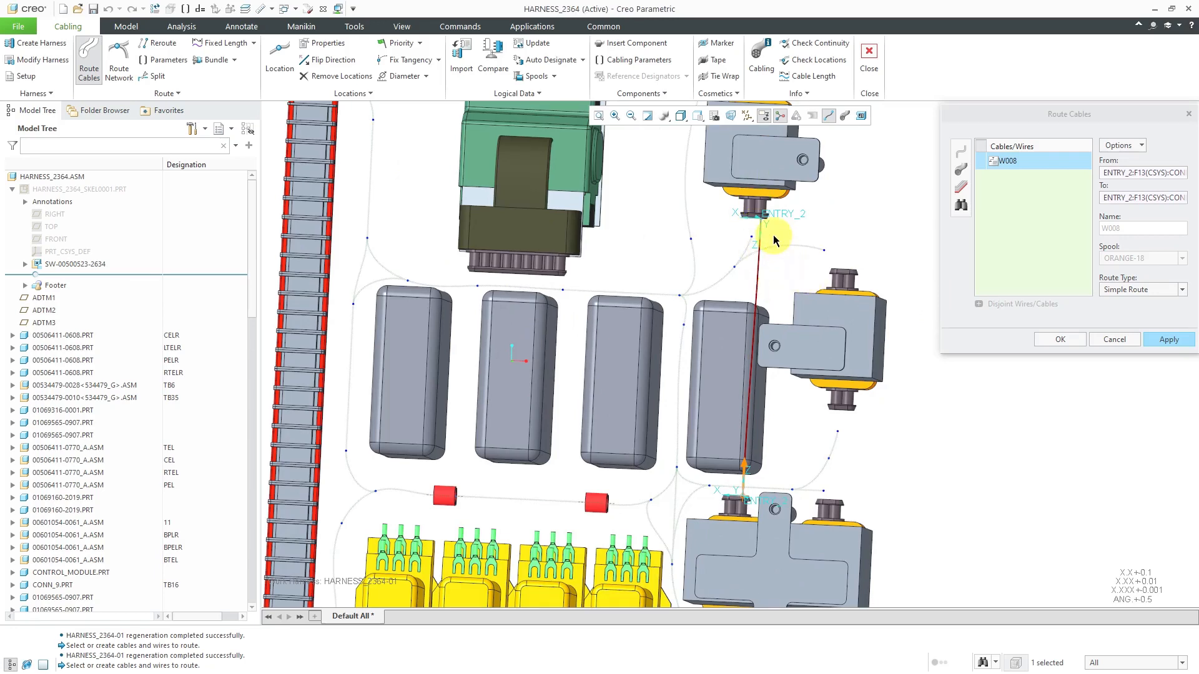
middle_drag(767, 246, 768, 249)
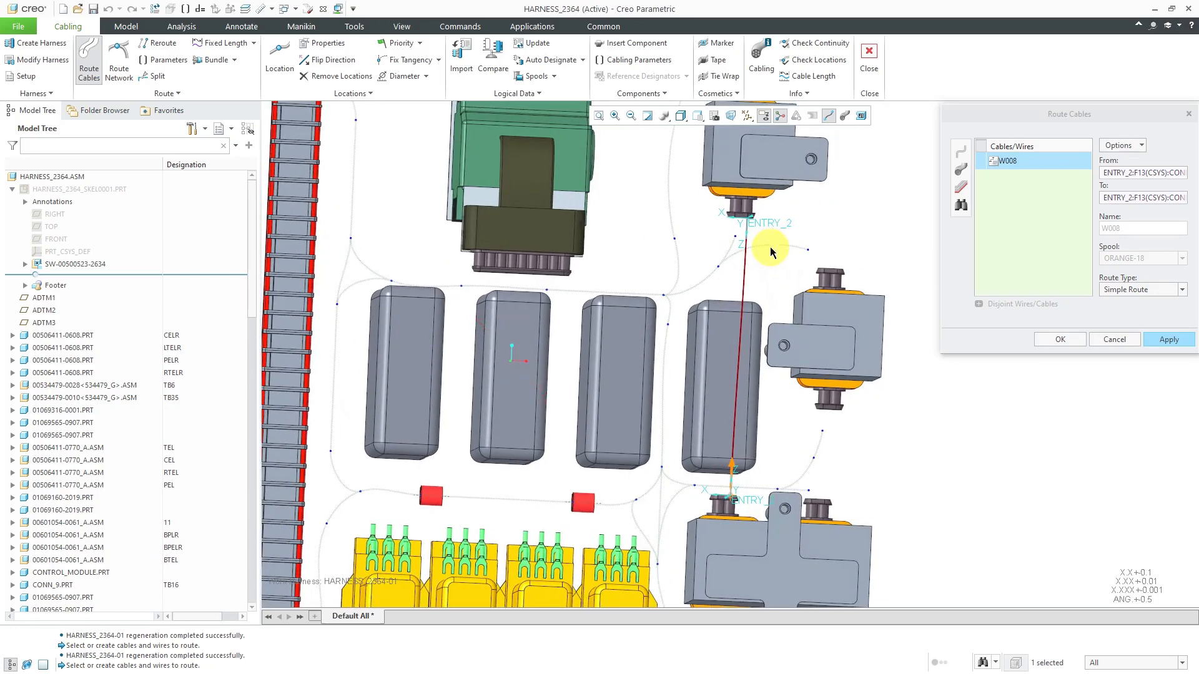
middle_drag(746, 374, 737, 407)
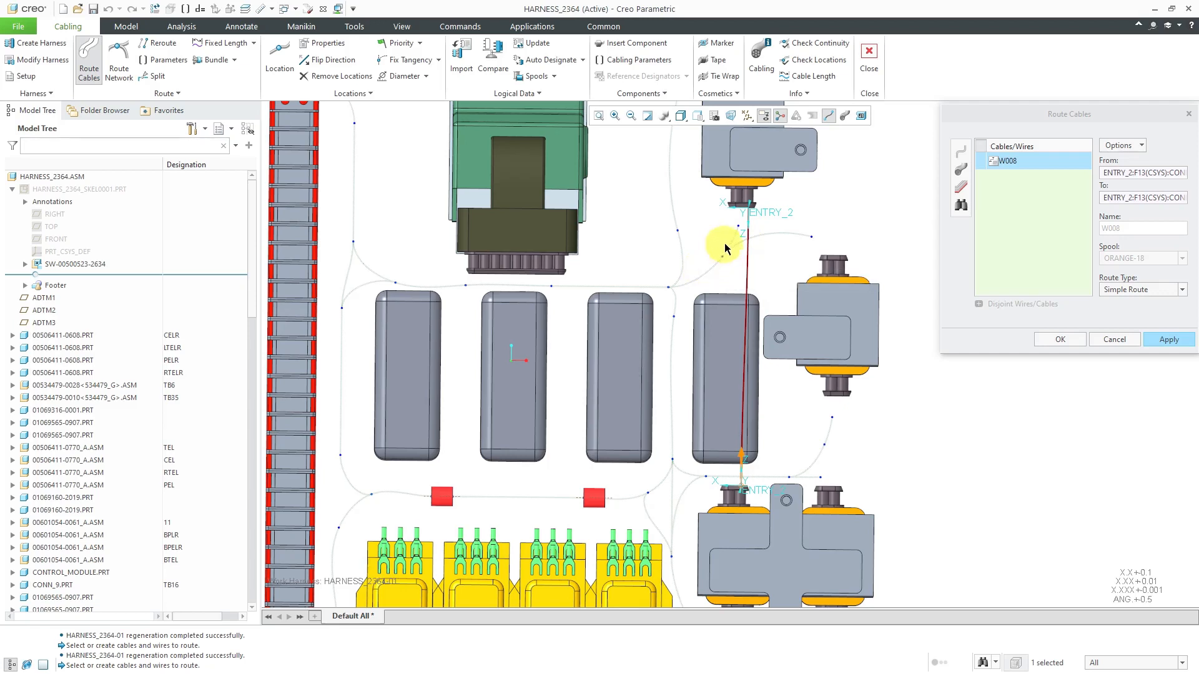
scroll(715, 267, down, 2)
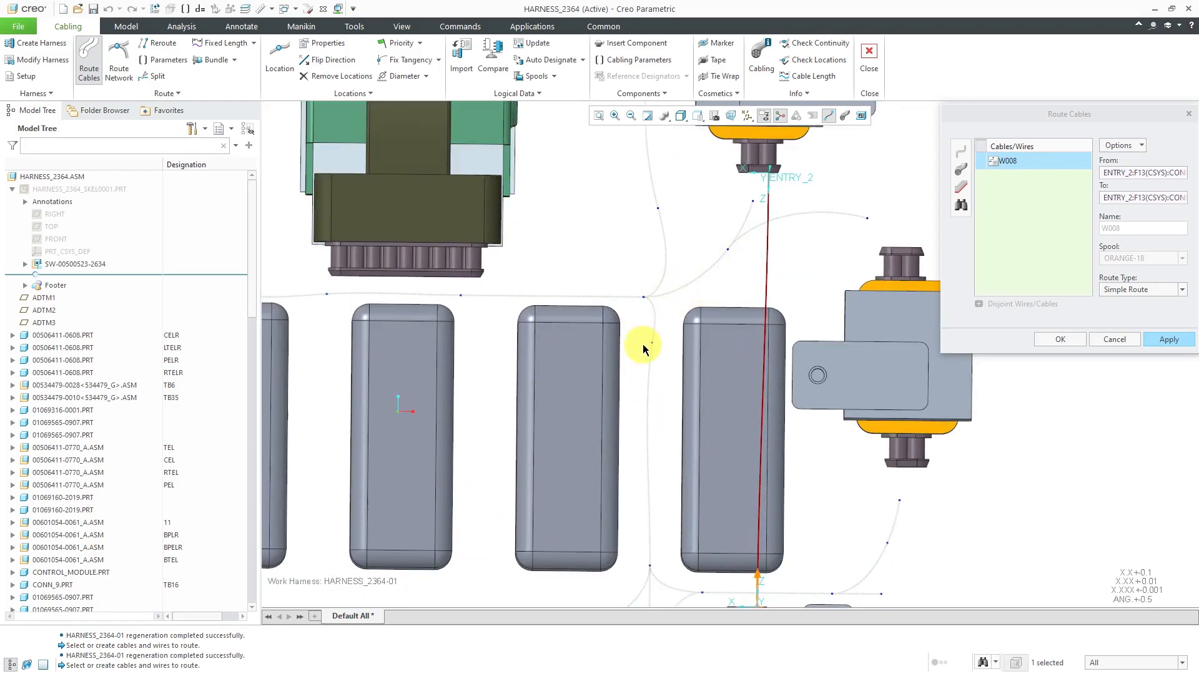
scroll(712, 263, up, 3)
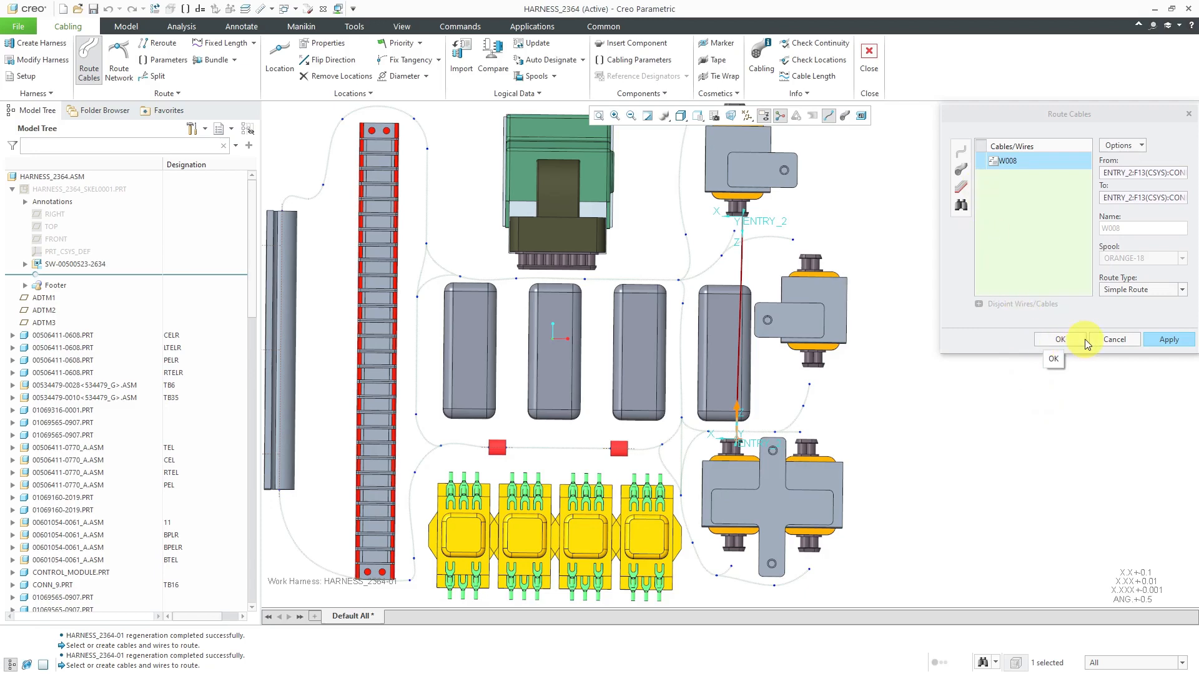
click(1069, 340)
Locate W008 with its locations and segment at the end of the model tree and inspect the wire in the assembly
middle_drag(861, 278, 844, 281)
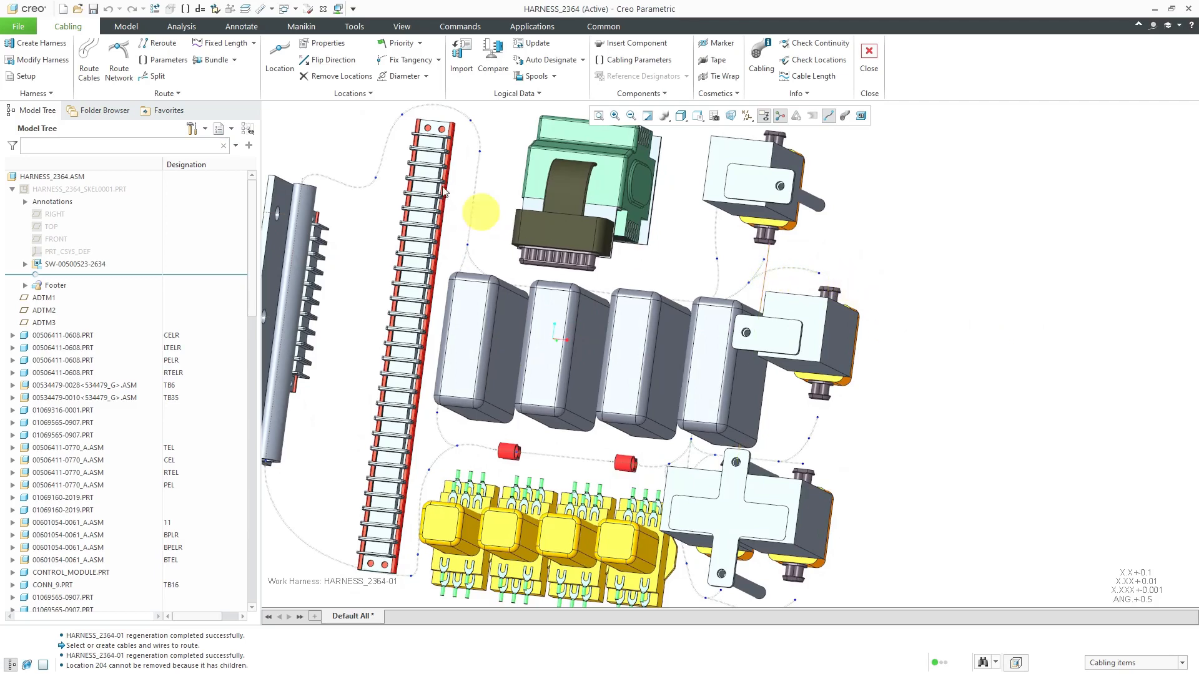
drag(254, 277, 287, 554)
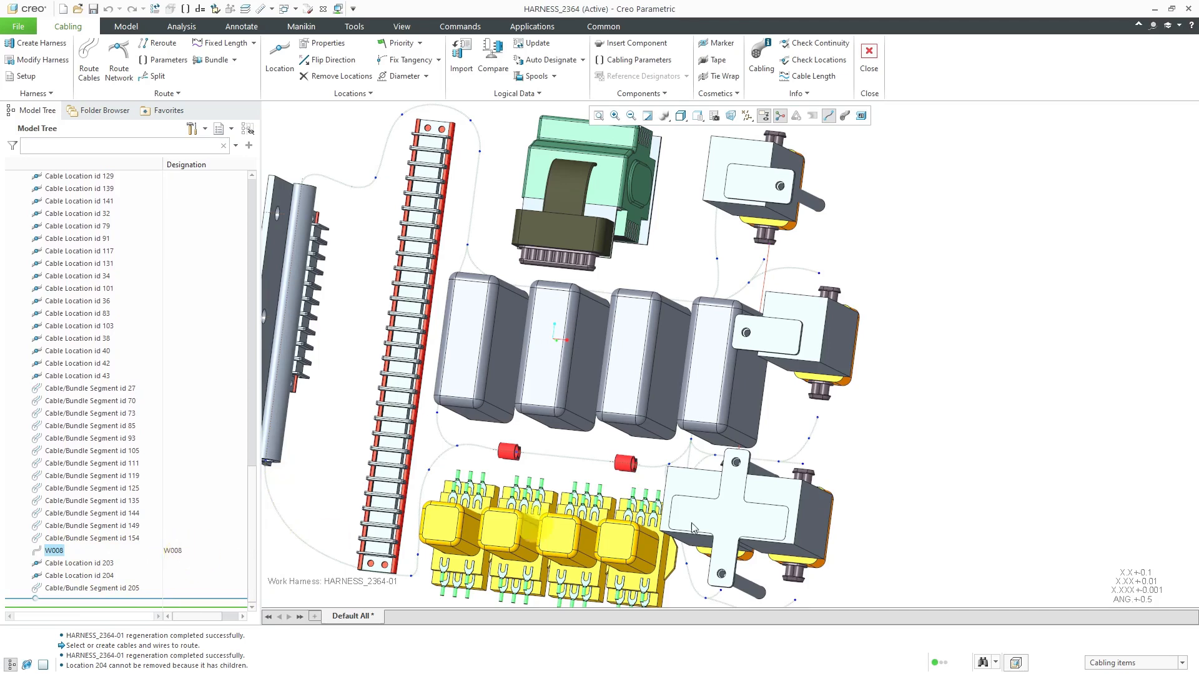
scroll(871, 350, down, 3)
middle_drag(844, 363, 858, 367)
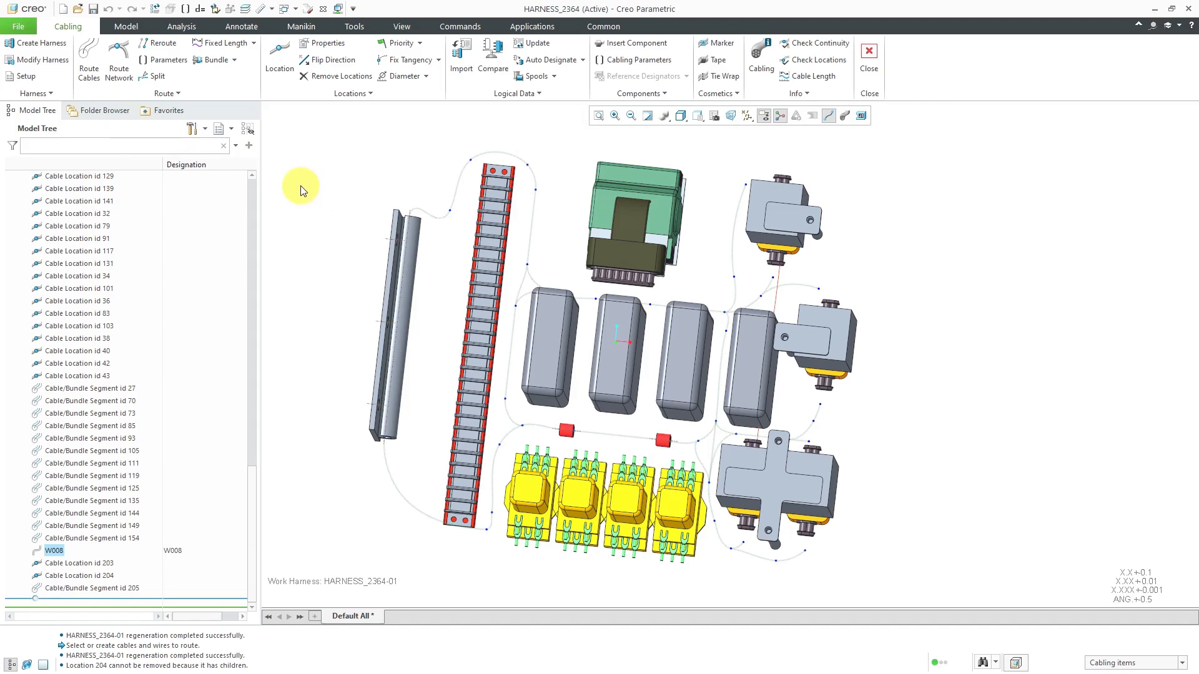
Retrieve wires W-01, W001, W002 and W003 from the logical references for routing via the network
click(97, 80)
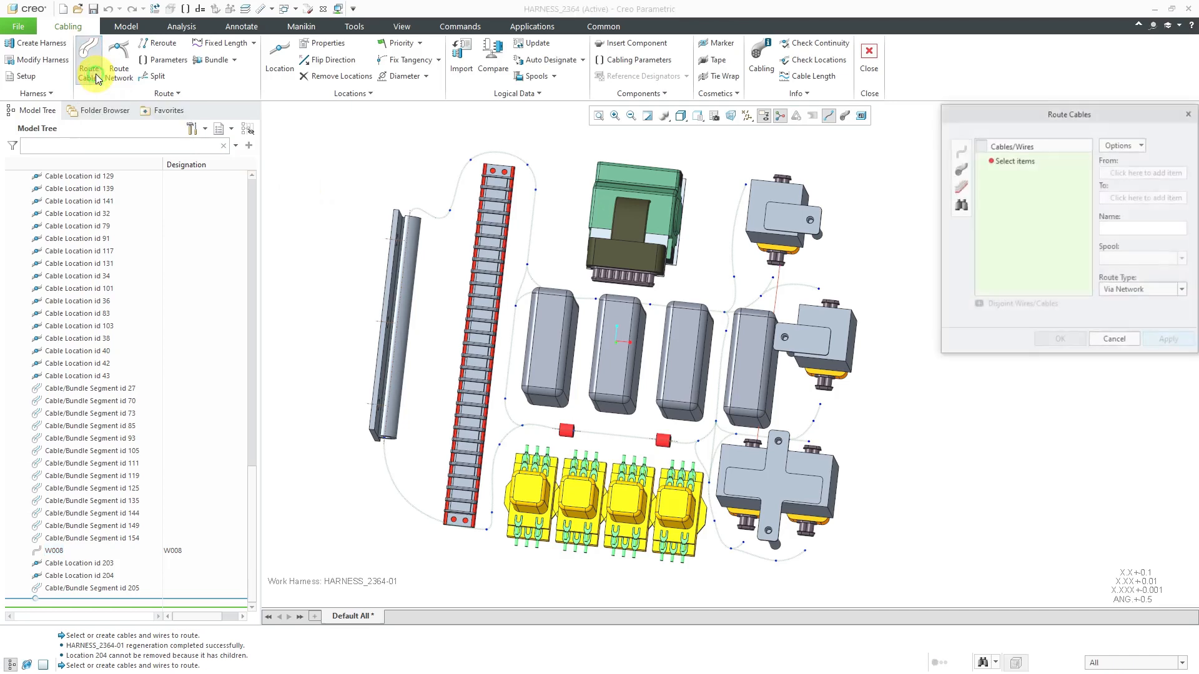
click(962, 205)
click(1020, 108)
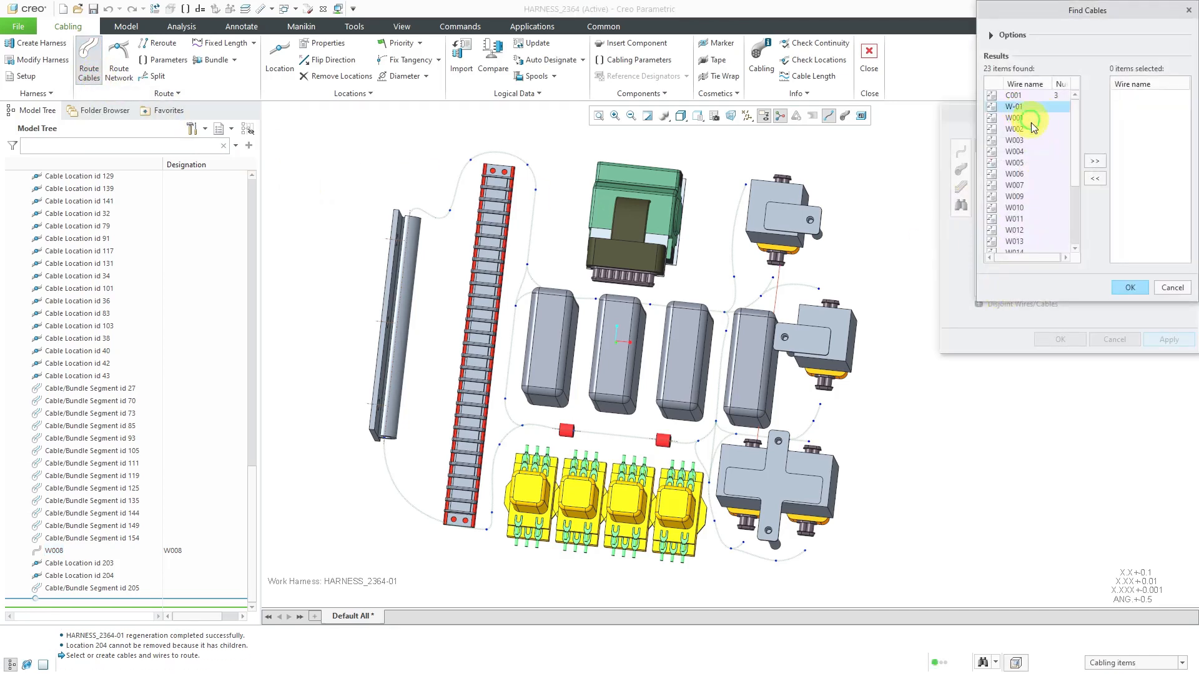
shift+click(1021, 140)
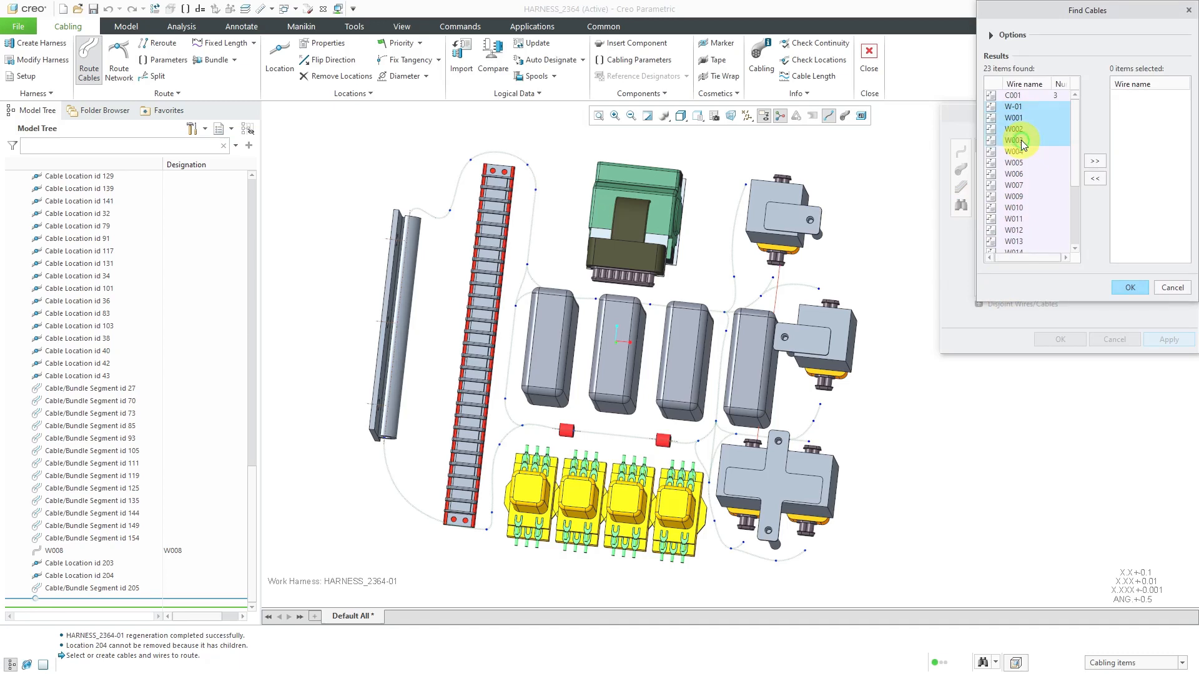
click(1095, 163)
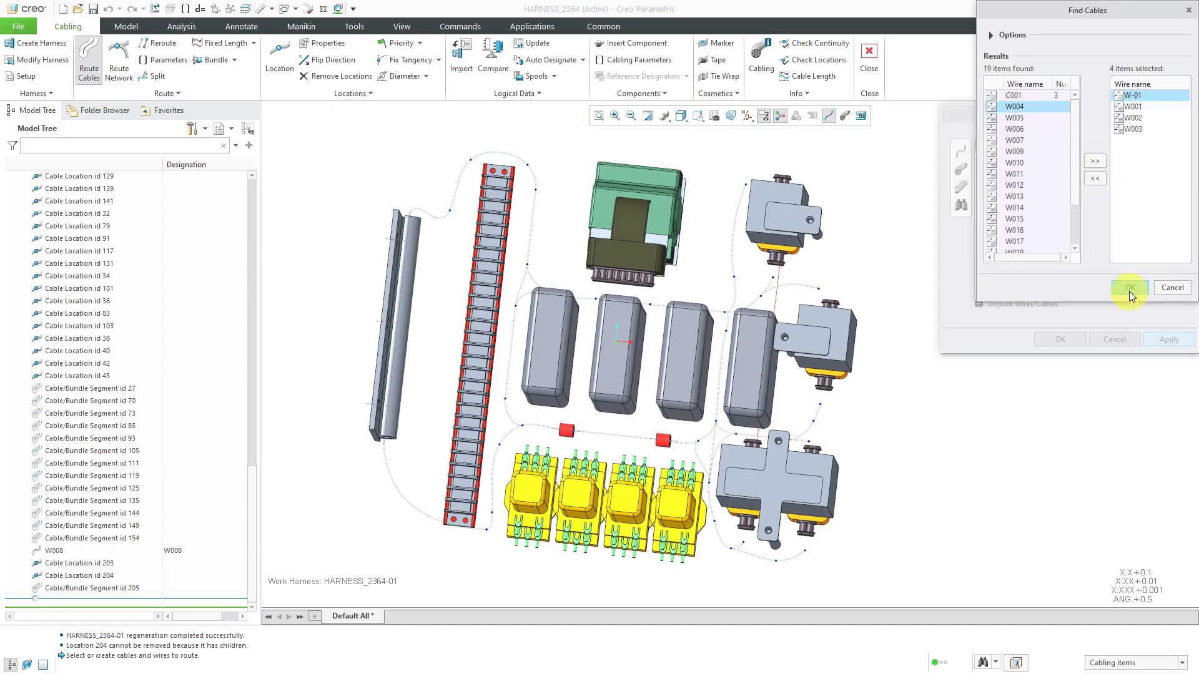
click(1129, 288)
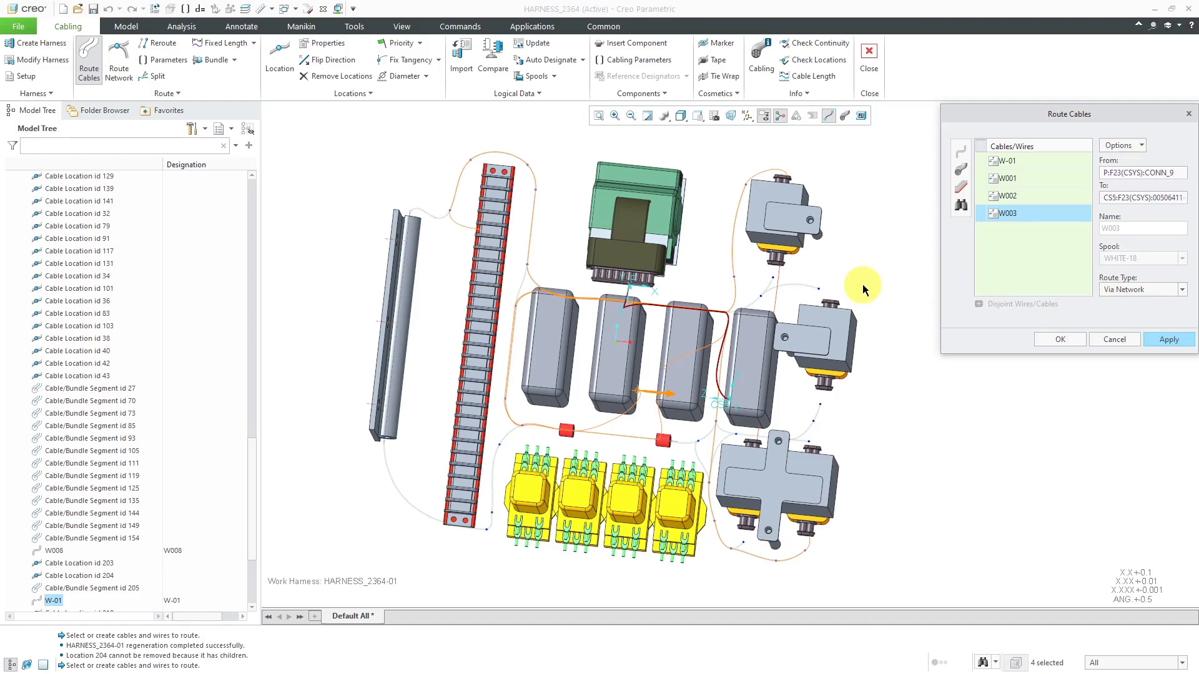
Check the previewed network paths of W-01 through W003 in the assembly and apply the routing
mouse_move(767, 299)
middle_down()
mouse_move(794, 297)
mouse_move(773, 307)
middle_up()
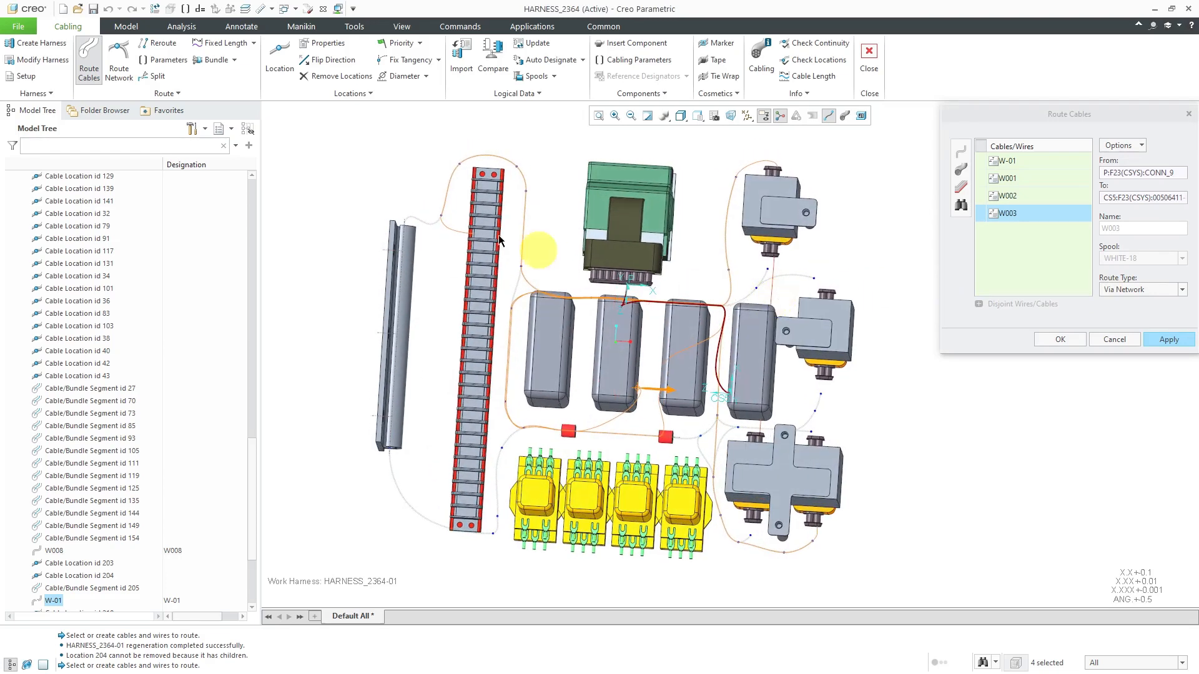
scroll(518, 253, up, 4)
scroll(640, 272, down, 2)
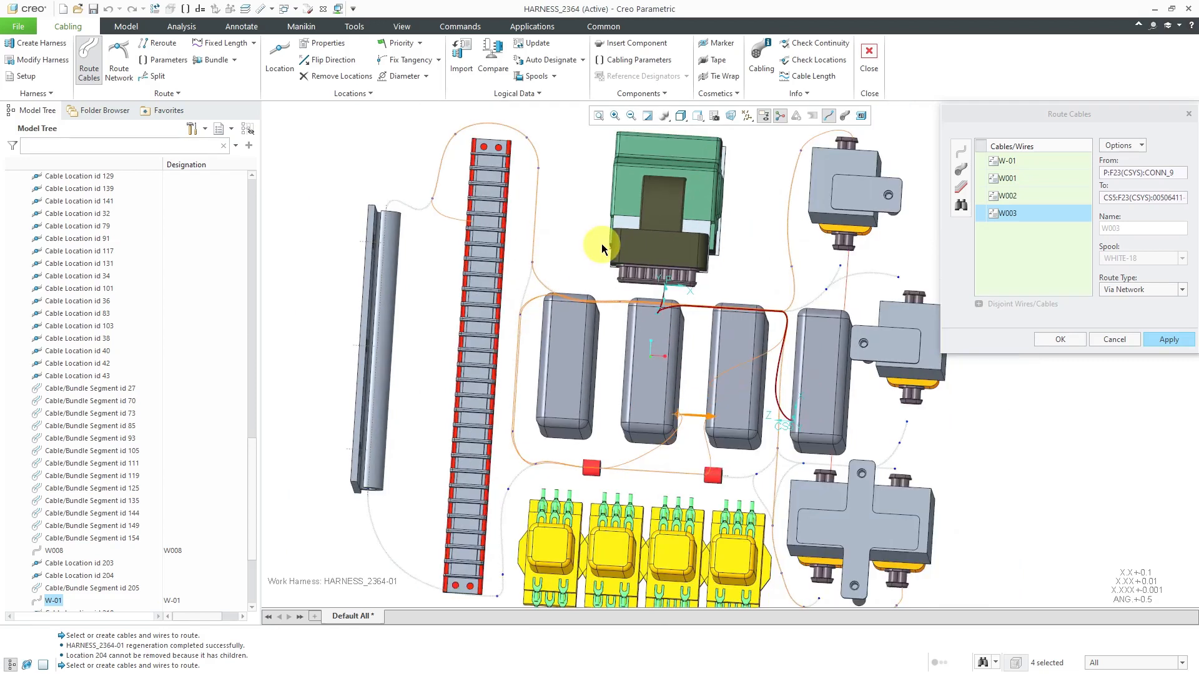
click(1164, 338)
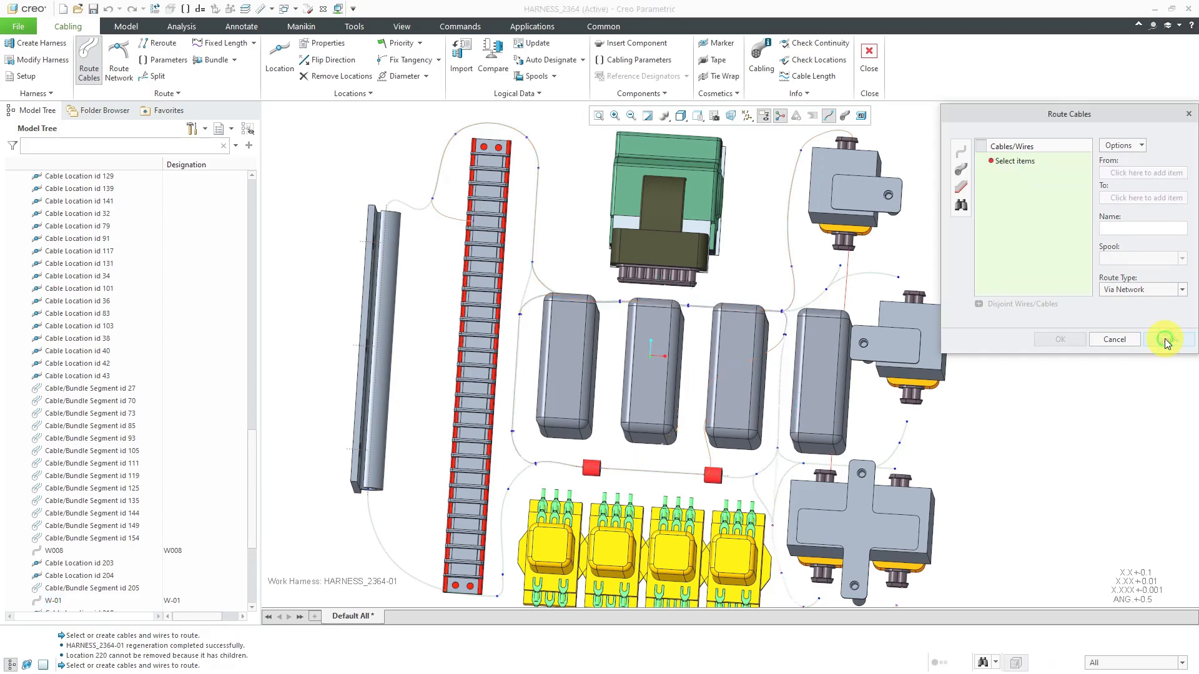
Retrieve wires W004, W005, W006 and W007 from the logical references and route them via the network
click(962, 205)
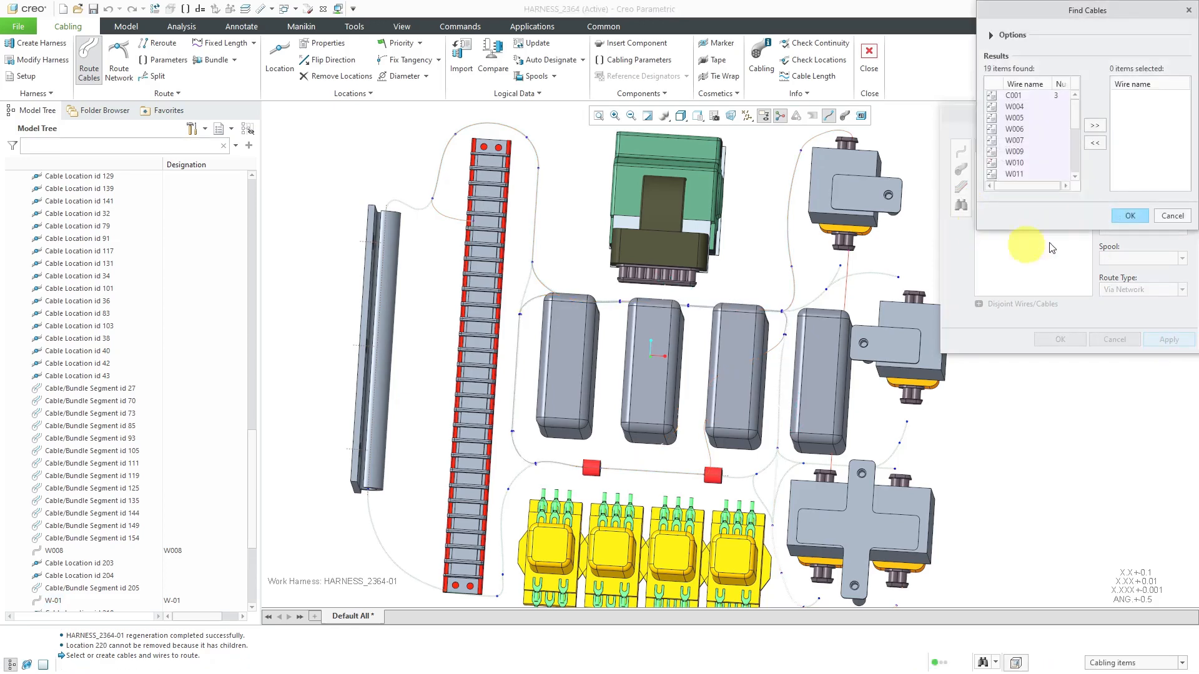
click(1015, 107)
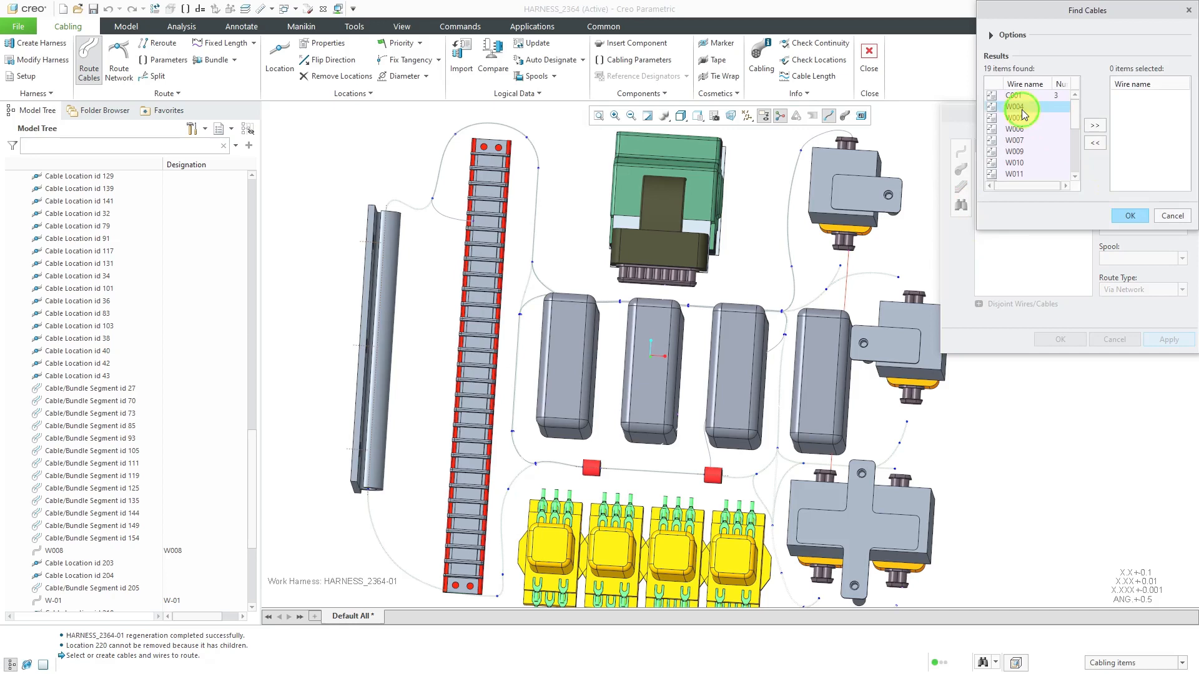
shift+click(1018, 140)
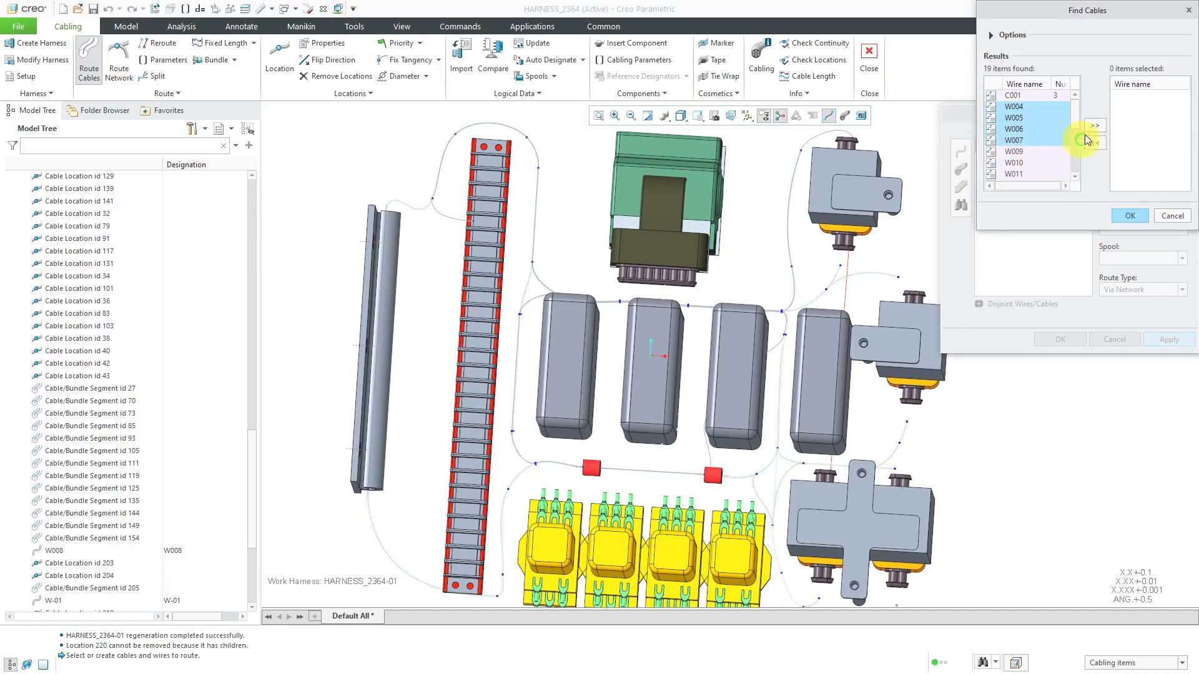
click(1094, 126)
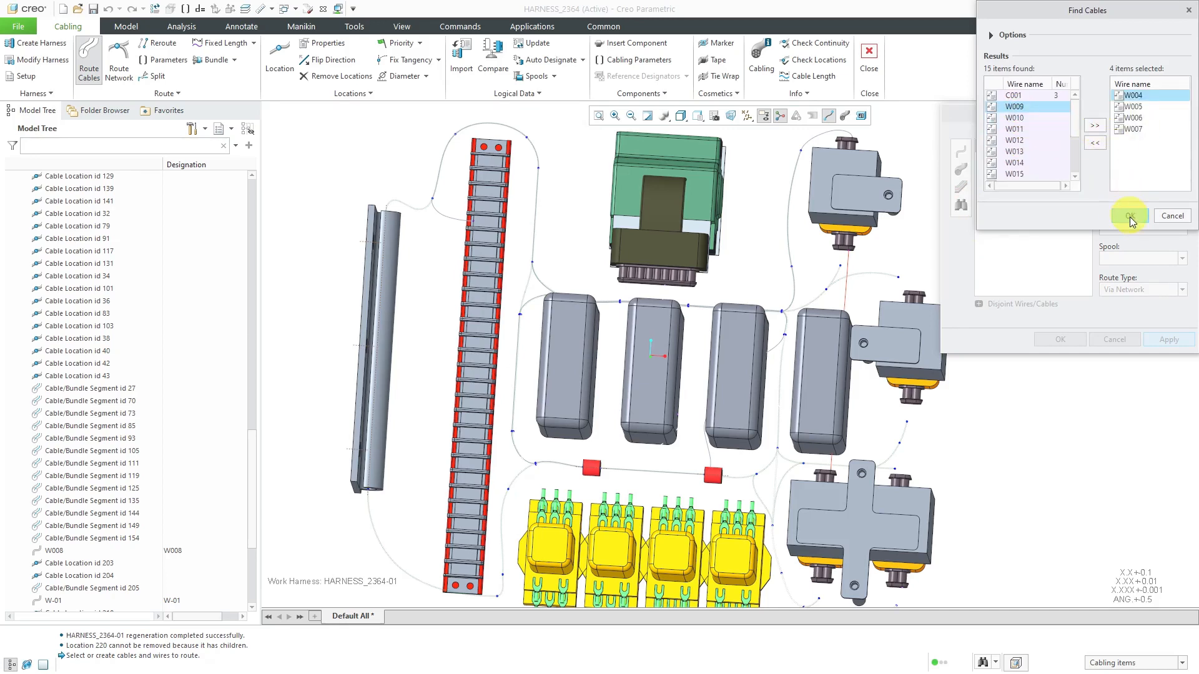
click(1130, 216)
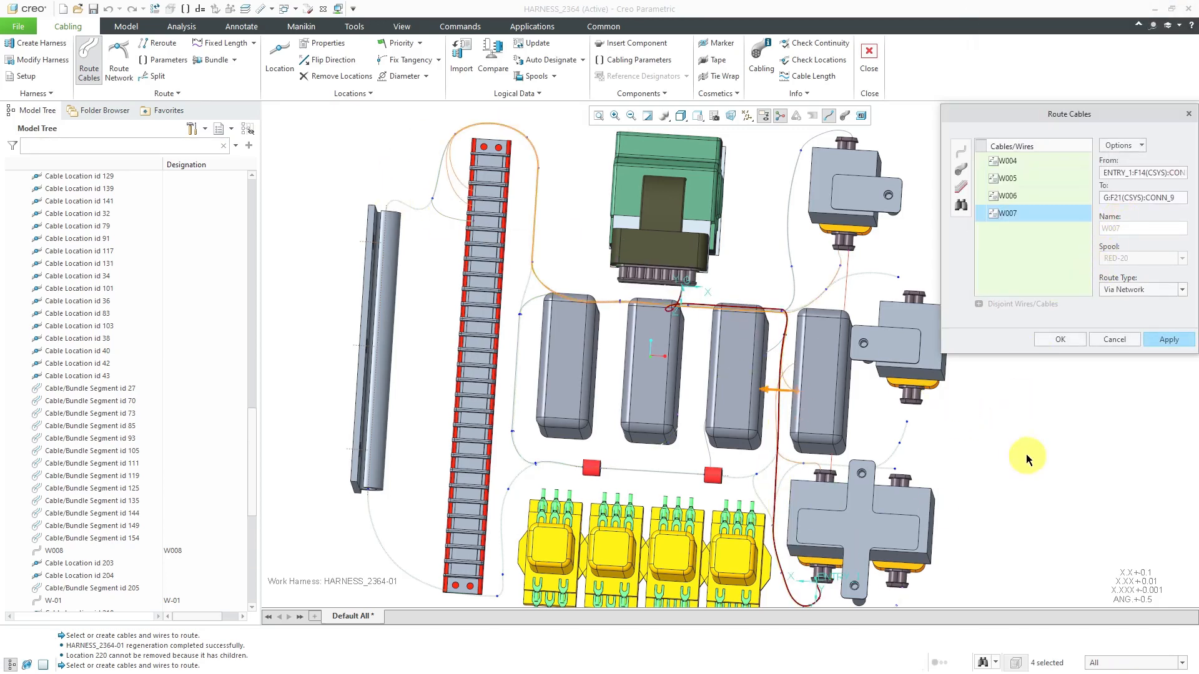
click(1169, 343)
Retrieve wires W009, W010, W011 and W012 from the logical references for routing via the network
click(961, 206)
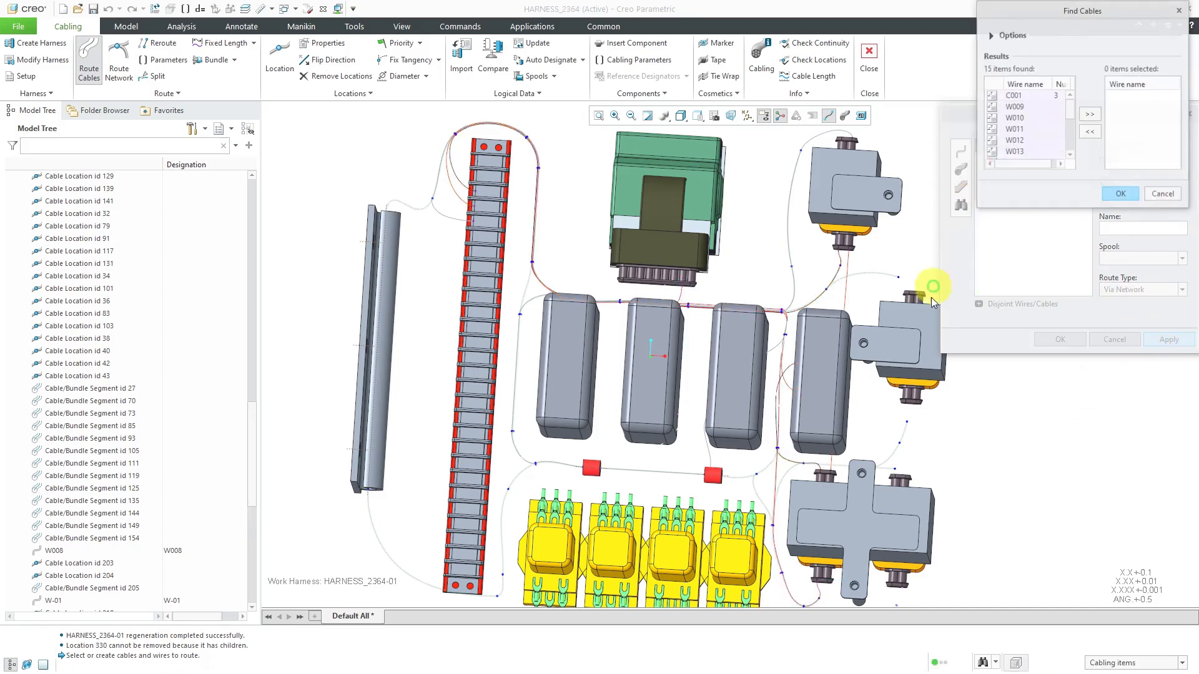
click(1018, 107)
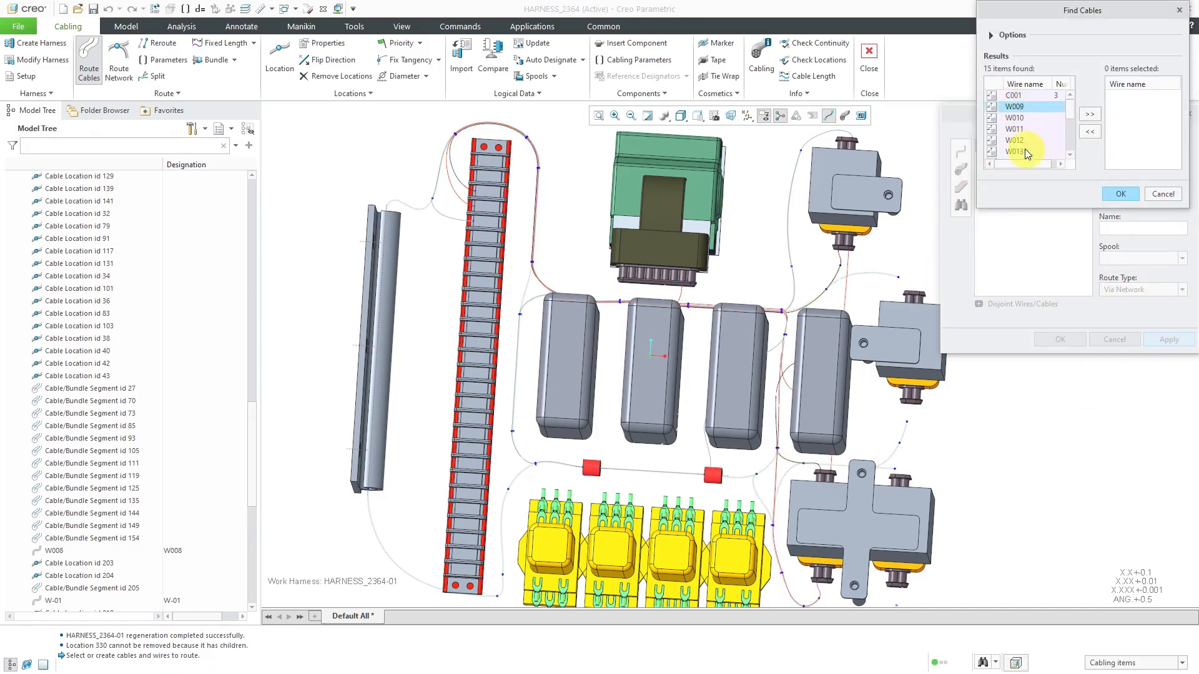
shift+click(1016, 140)
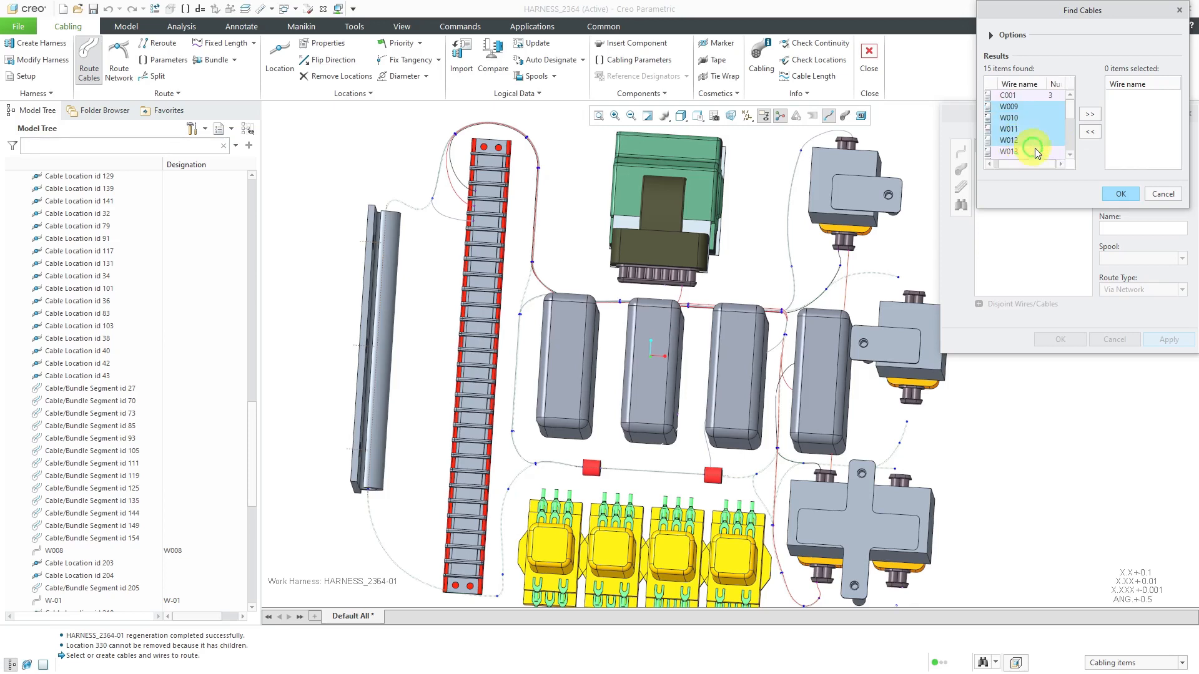
click(1090, 117)
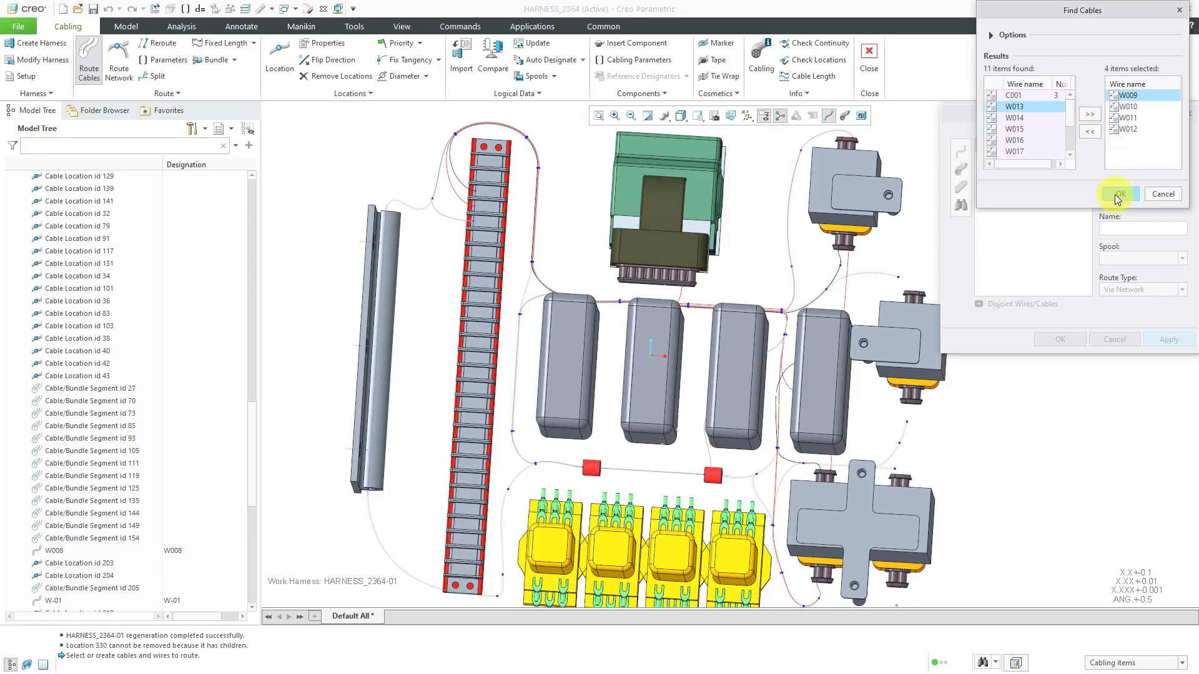
click(1120, 194)
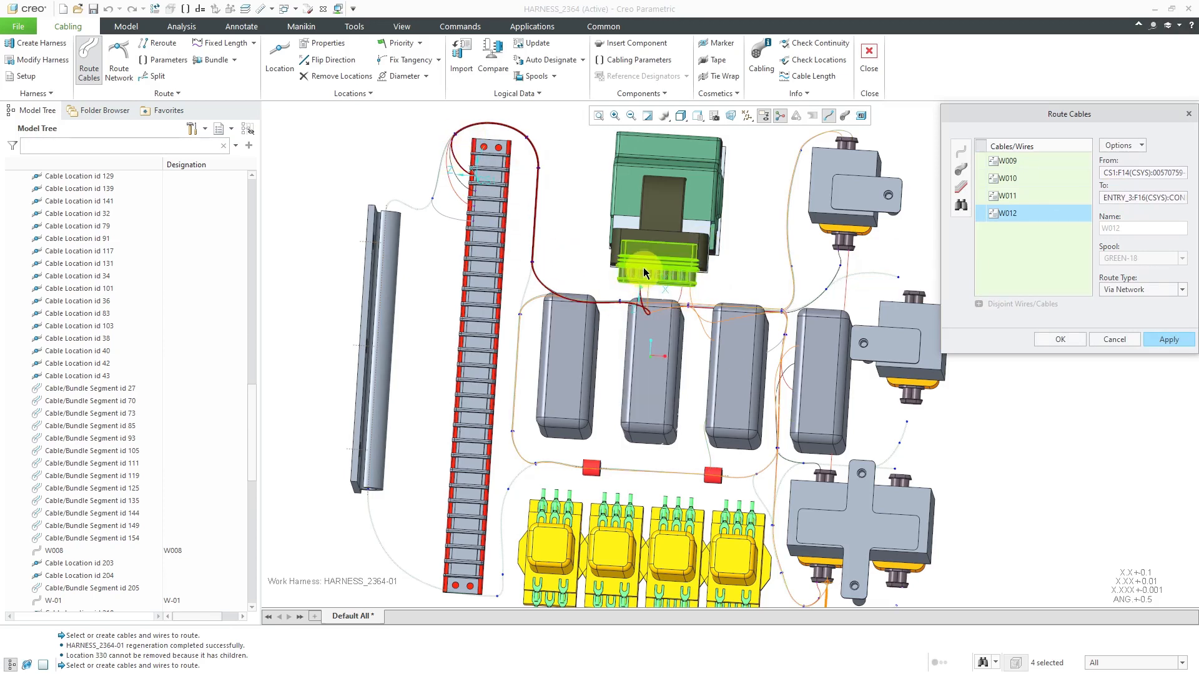
Check the previewed paths of W009 through W012 between the terminal strip and the connectors, and apply the routing
mouse_move(650, 300)
middle_down()
mouse_move(696, 296)
mouse_move(636, 294)
mouse_move(709, 321)
mouse_move(673, 300)
mouse_move(652, 315)
middle_up()
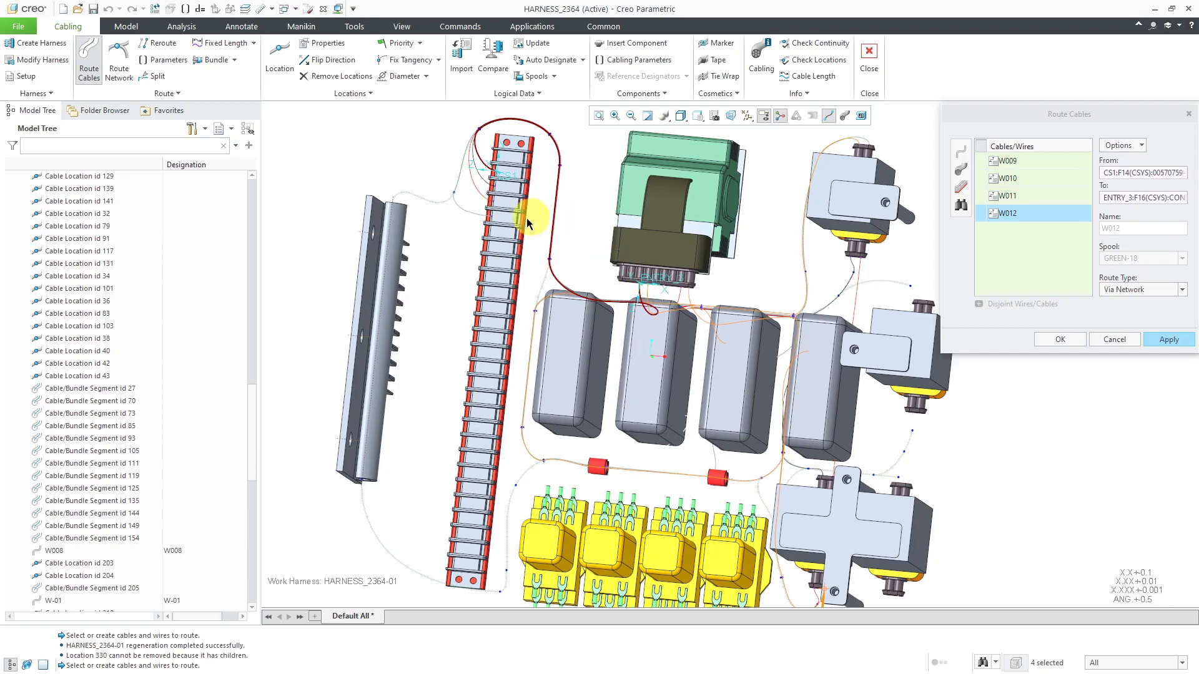
scroll(528, 224, down, 2)
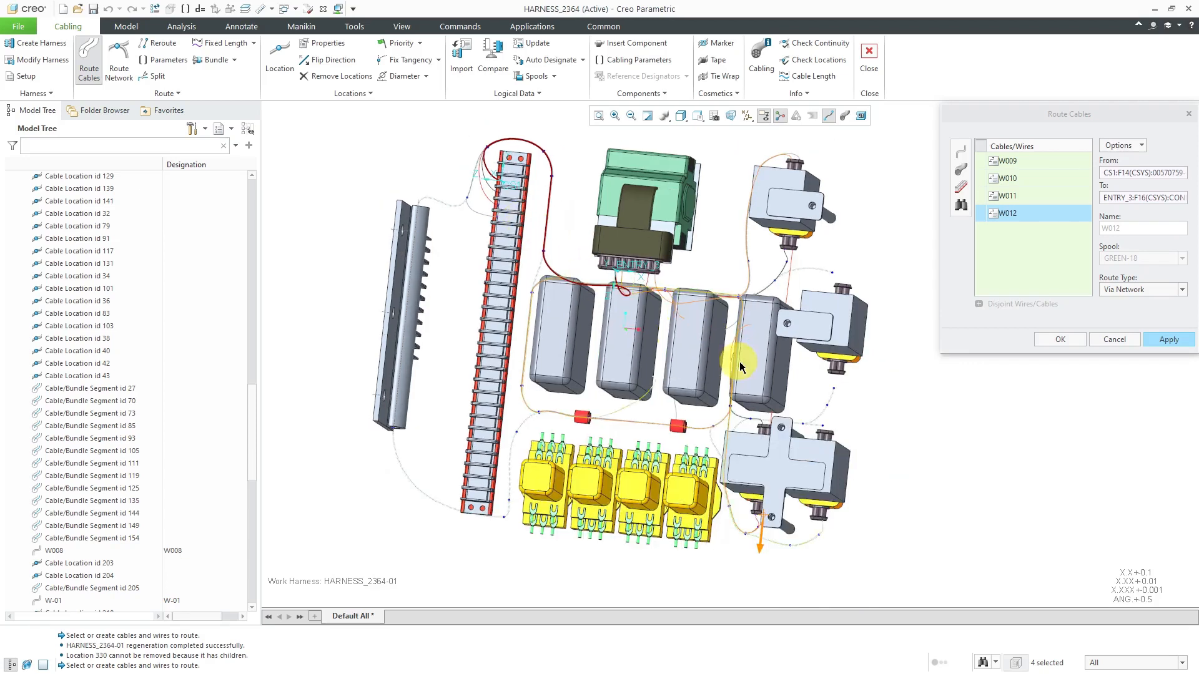
scroll(758, 505, up, 5)
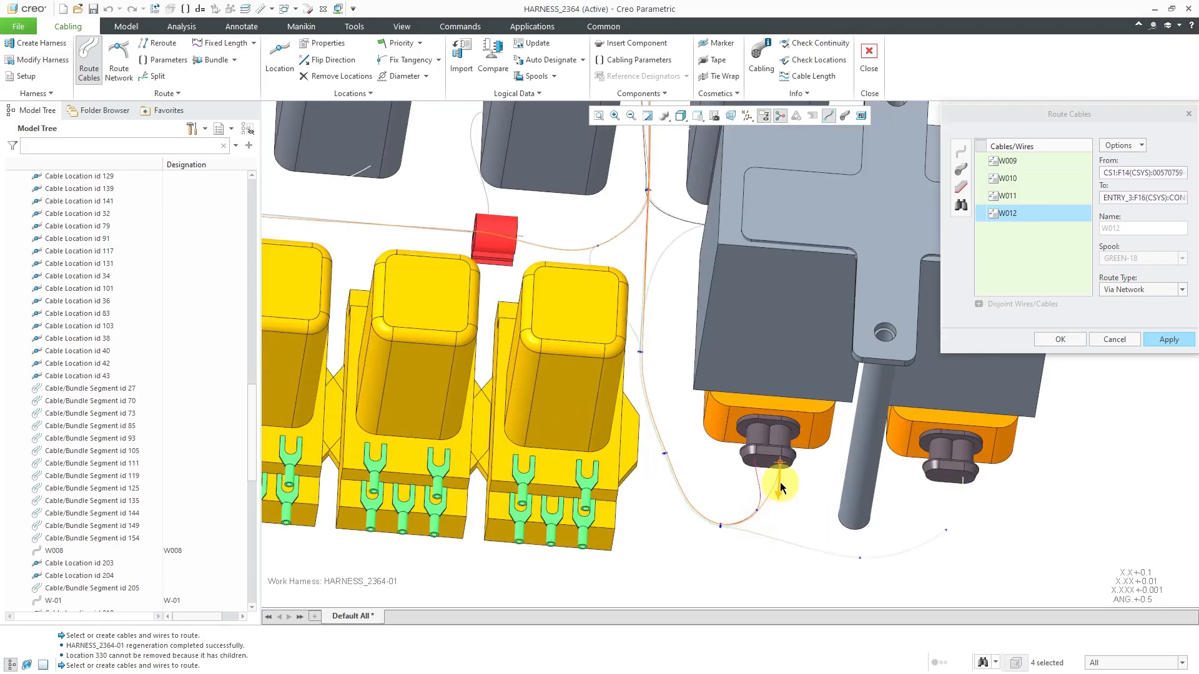
scroll(706, 535, down, 3)
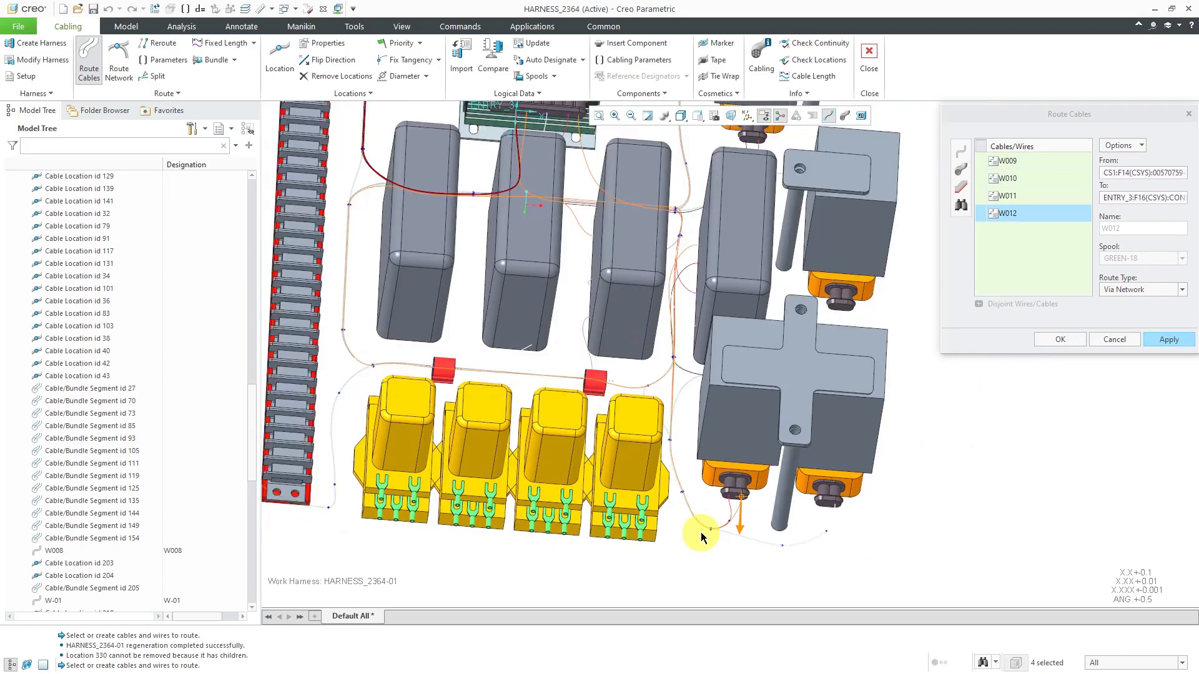
scroll(703, 537, down, 2)
click(1169, 339)
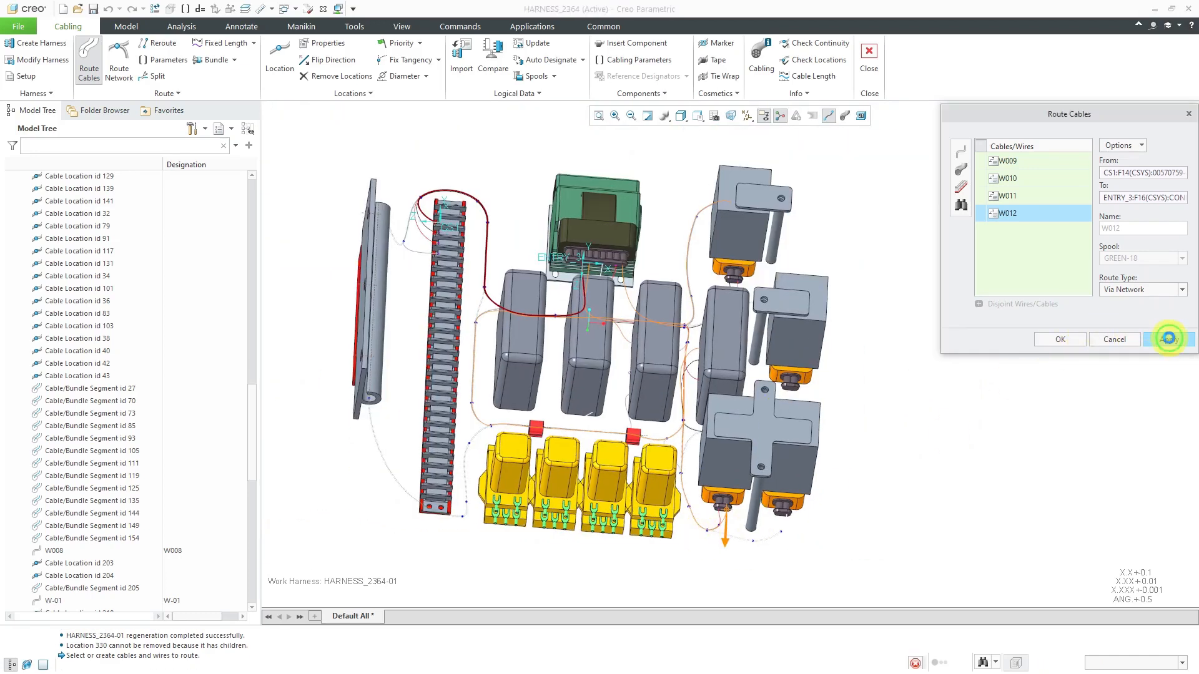
Retrieve wires W013 to W017 and W019 to W023, leaving out cable C001, and route them via the network
click(960, 205)
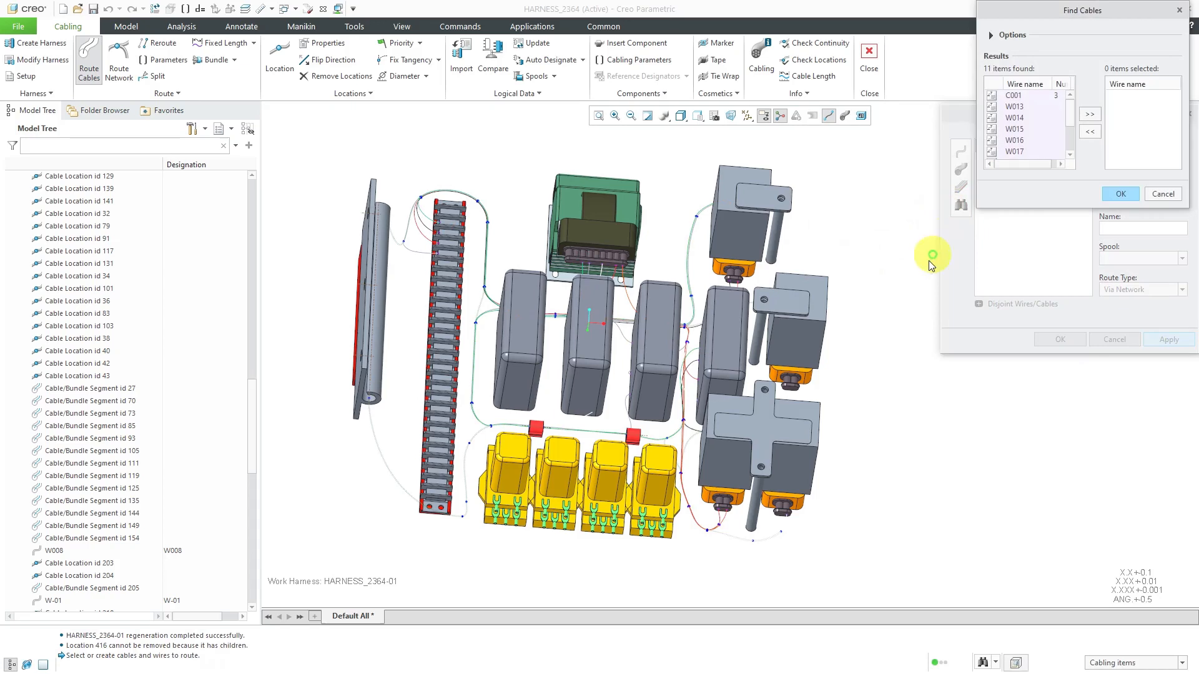
scroll(1031, 145, down, 2)
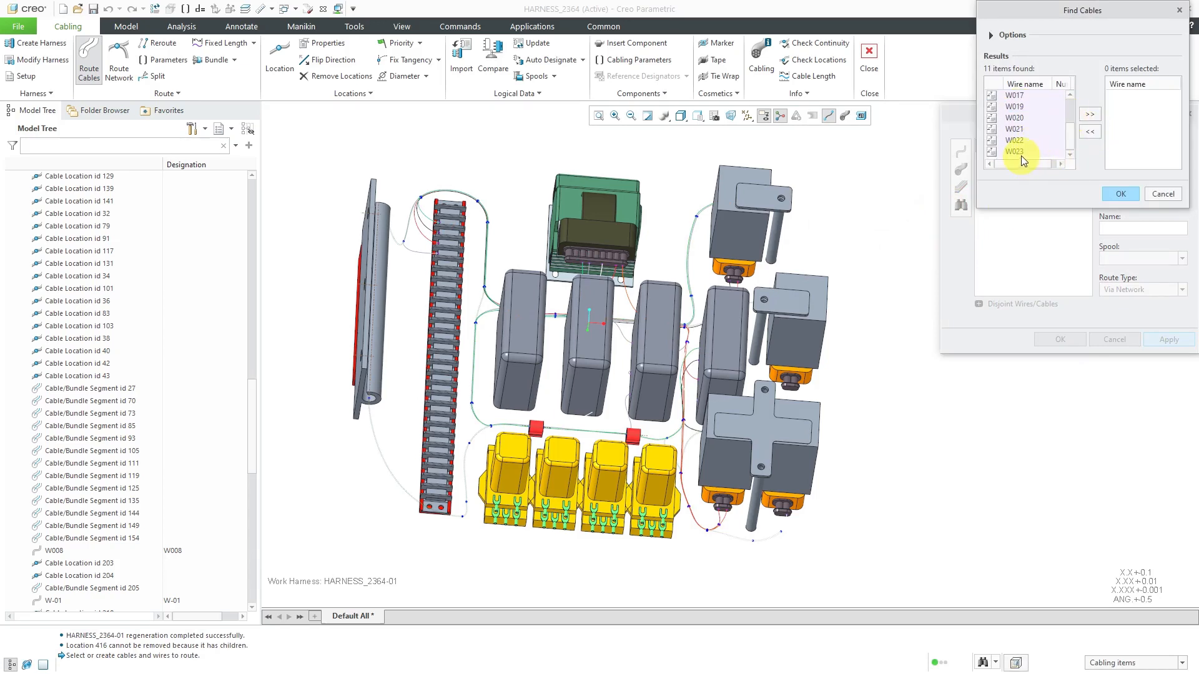
shift+click(1021, 152)
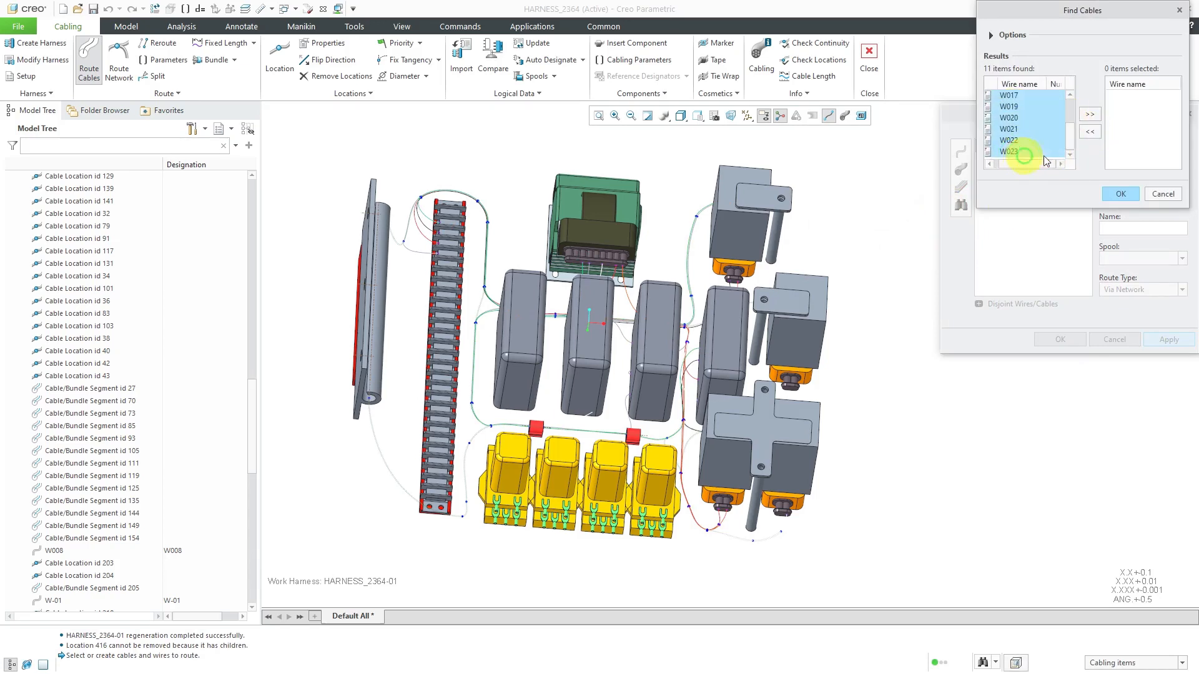
click(1091, 119)
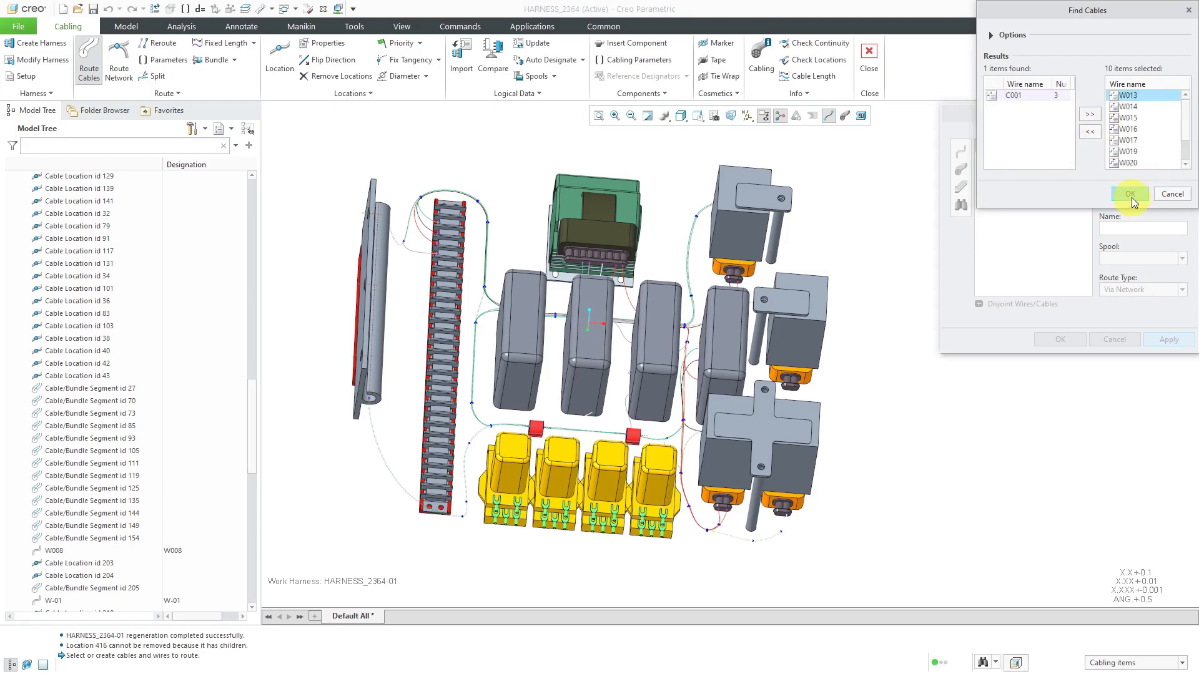
click(990, 36)
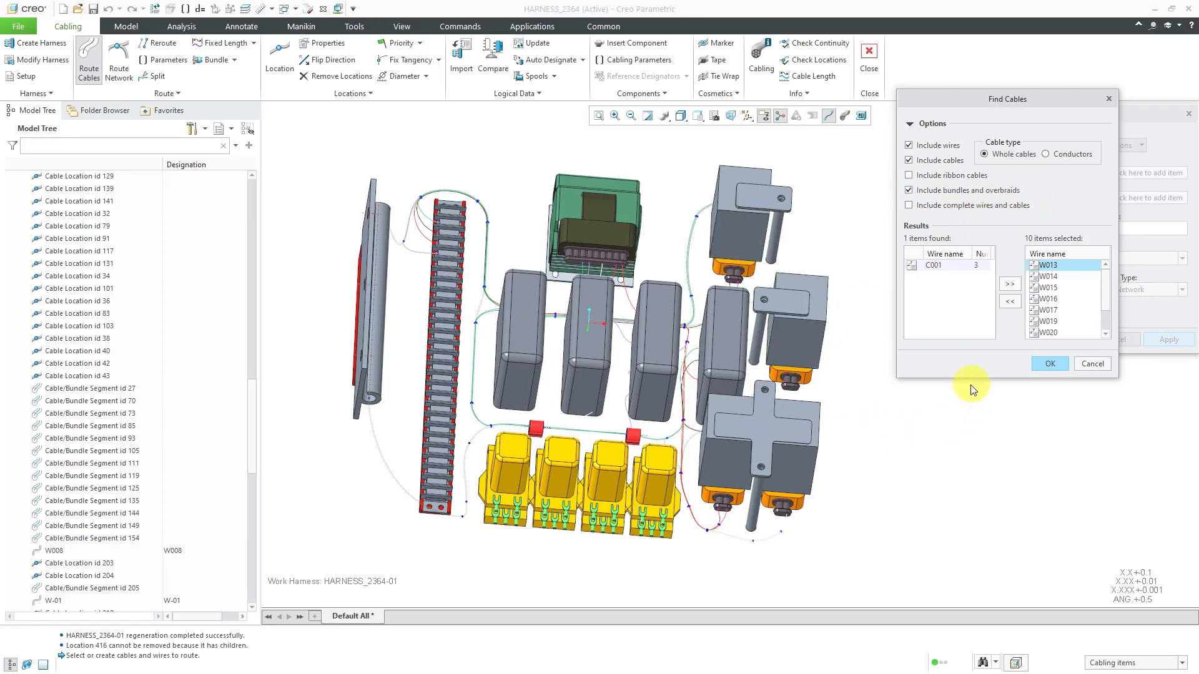
click(1055, 367)
click(1047, 364)
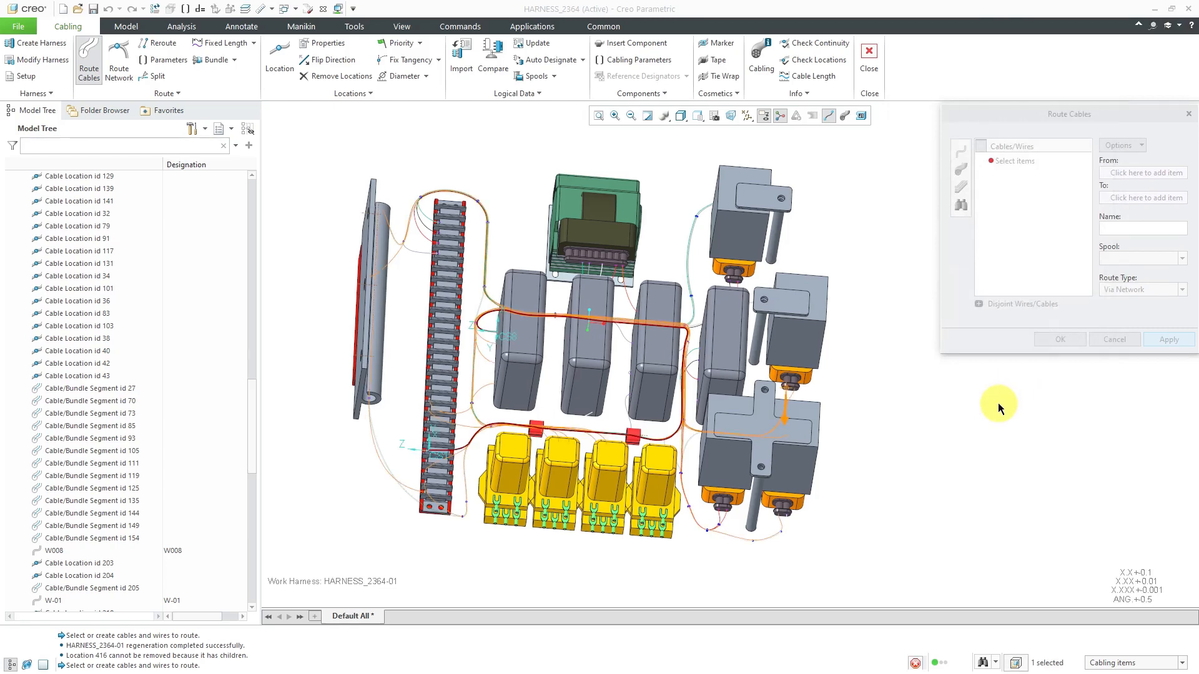
middle_drag(606, 340, 625, 367)
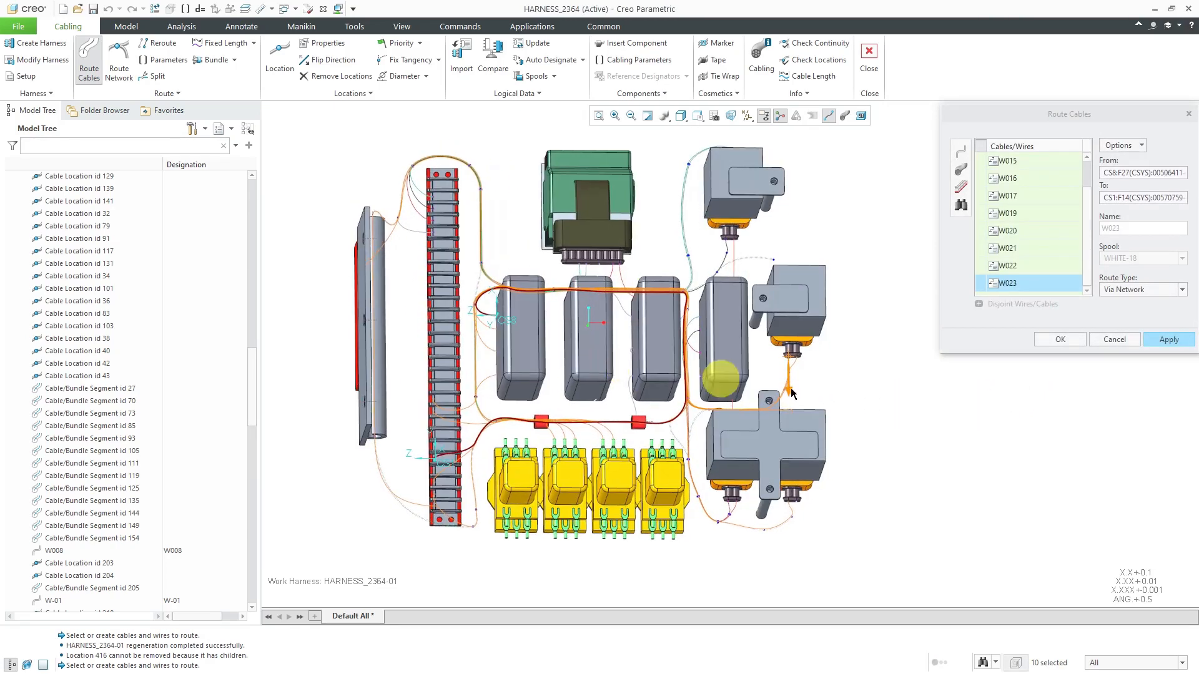
click(1167, 339)
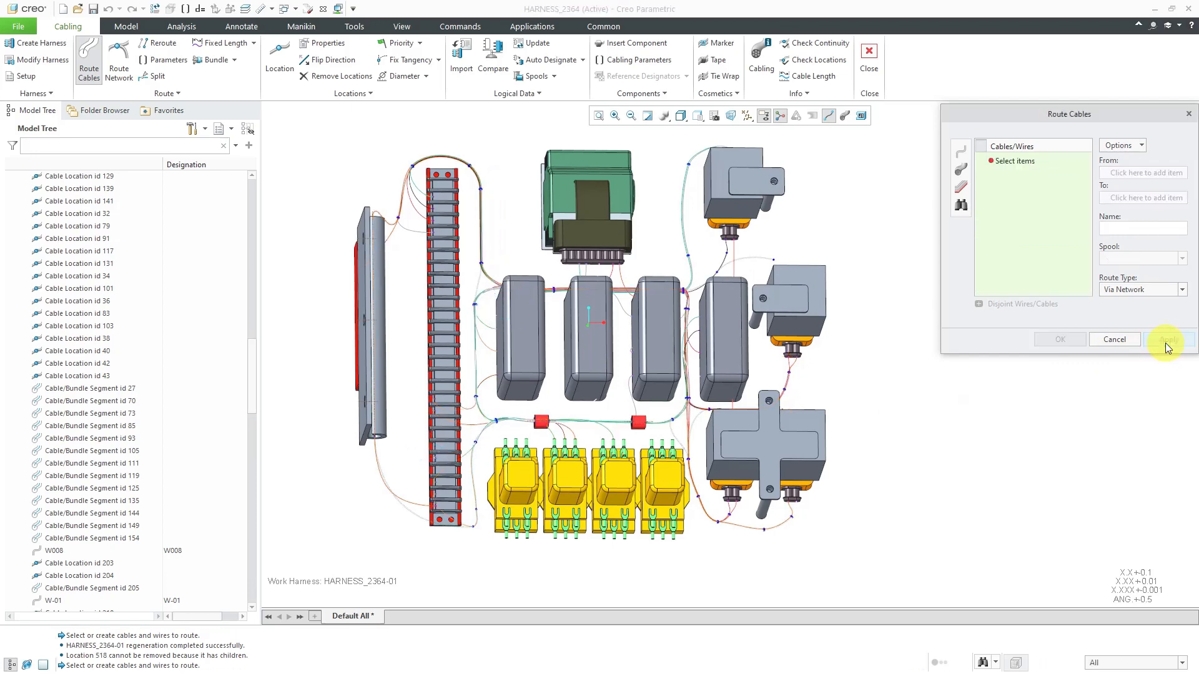
Retrieve the multi-conductor cable C001 with its three conductors from the logical references for routing via the network
click(960, 206)
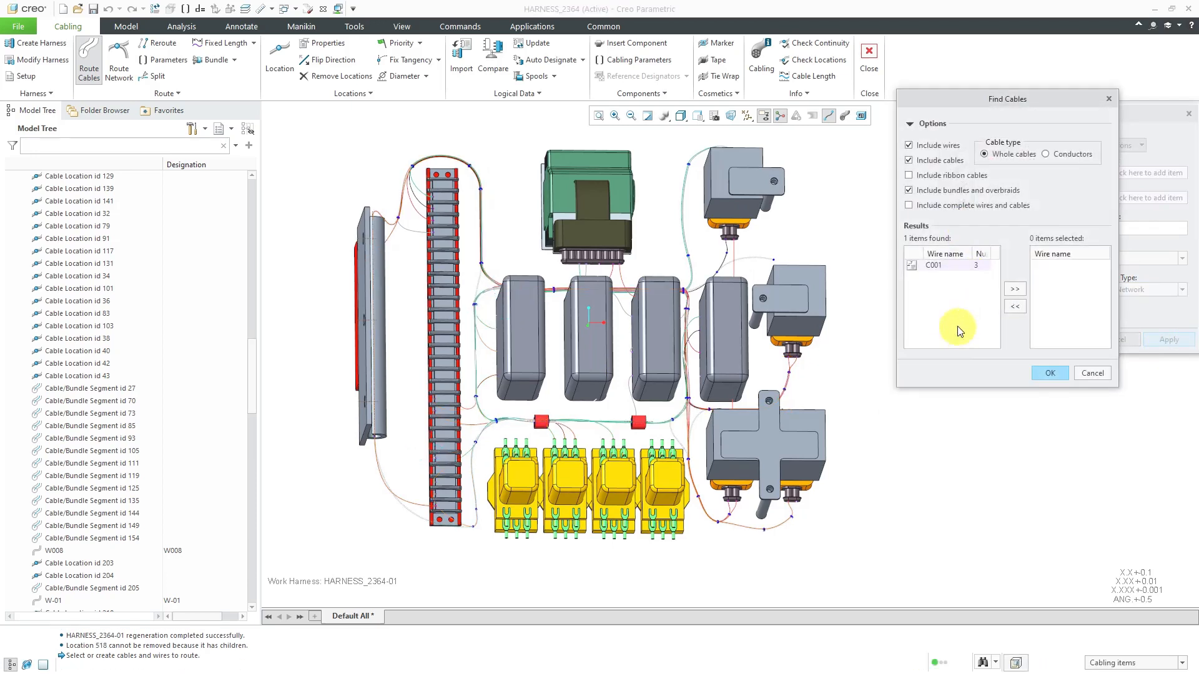
click(931, 266)
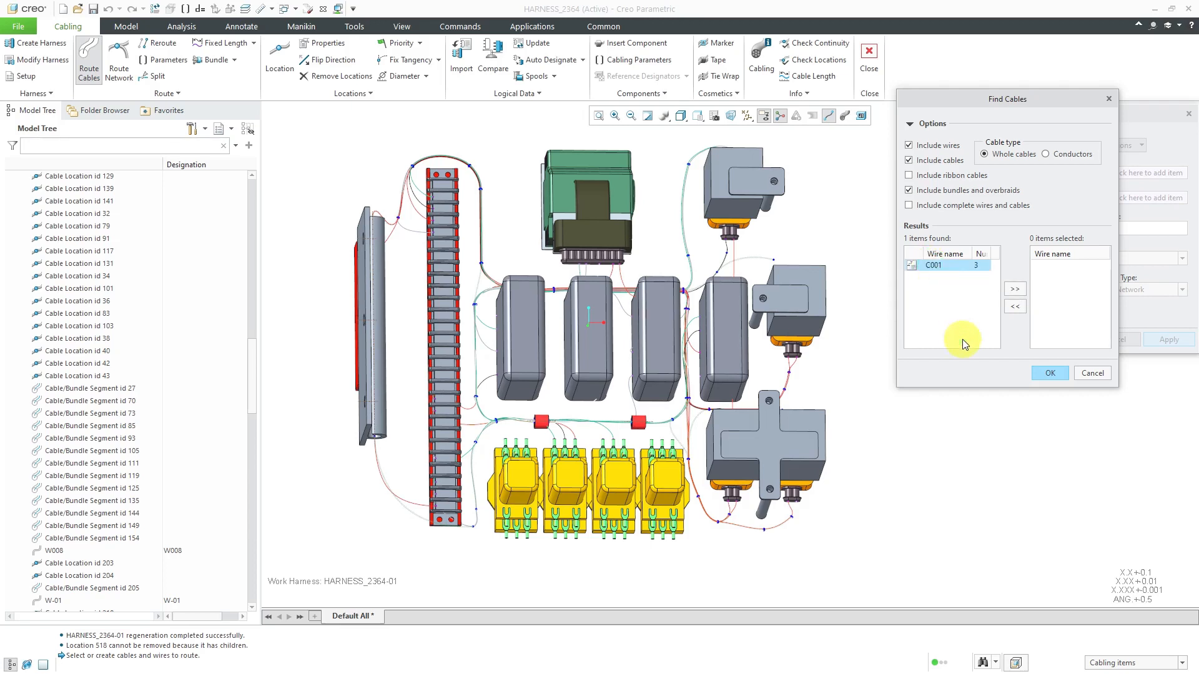
click(1014, 291)
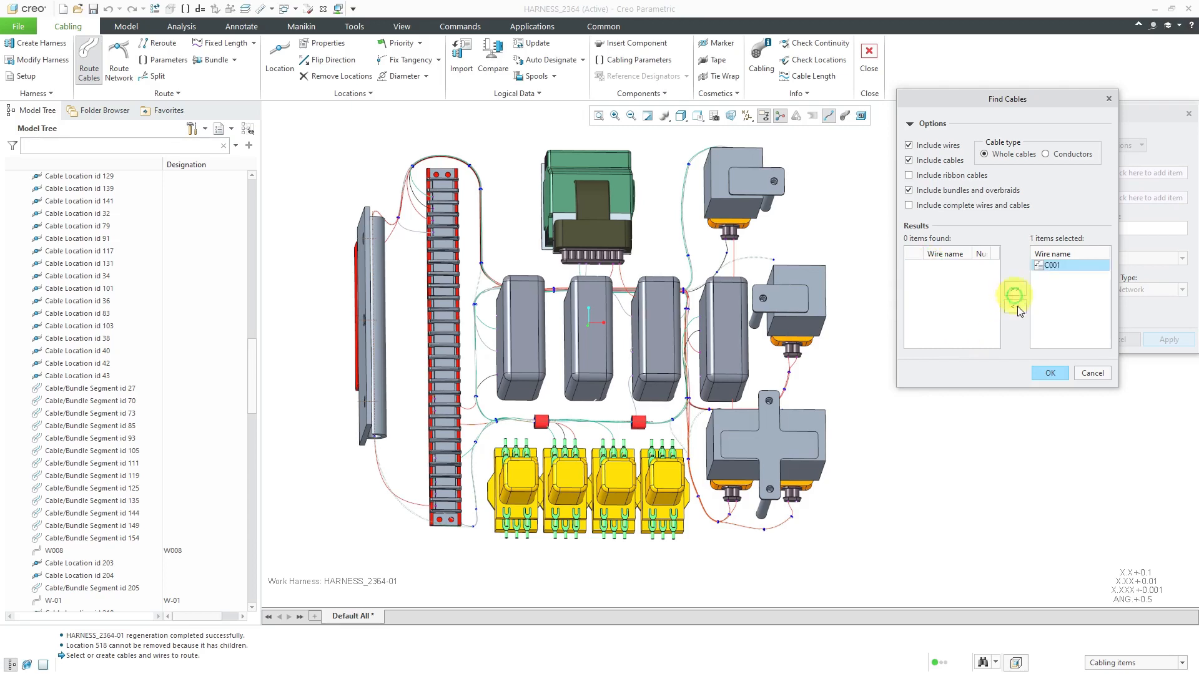
click(1048, 374)
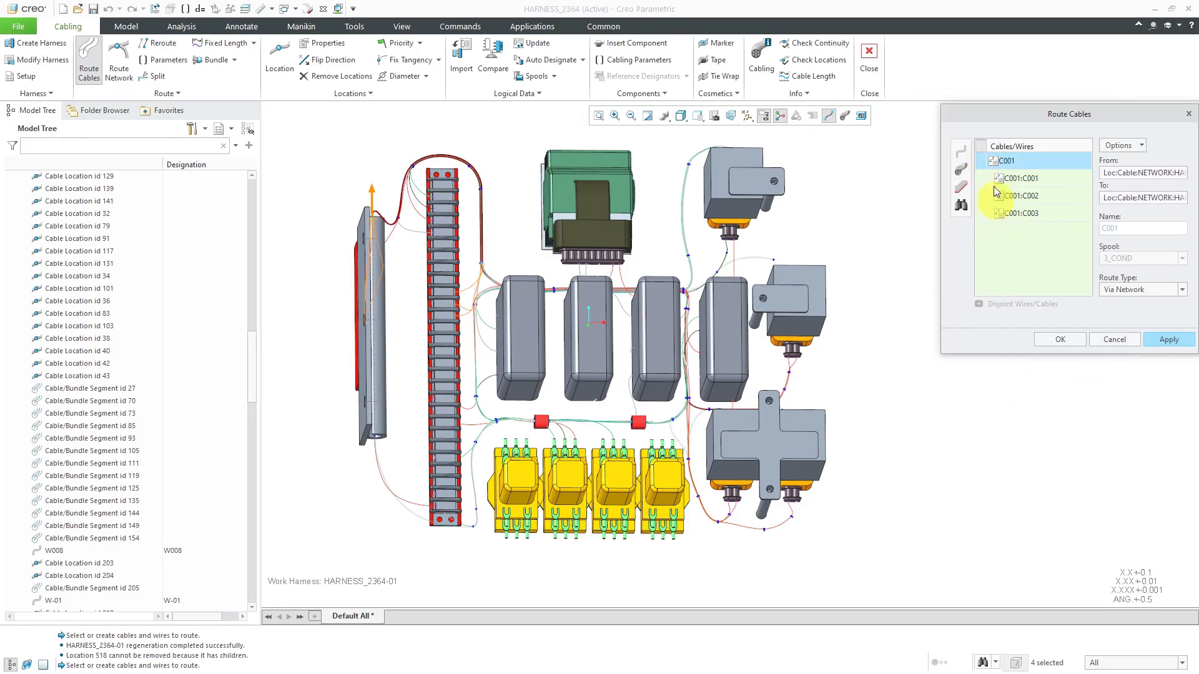
Check the previewed path of cable C001 along the terminal strip, and complete its routing via the network
middle_drag(599, 366, 571, 372)
scroll(530, 231, up, 5)
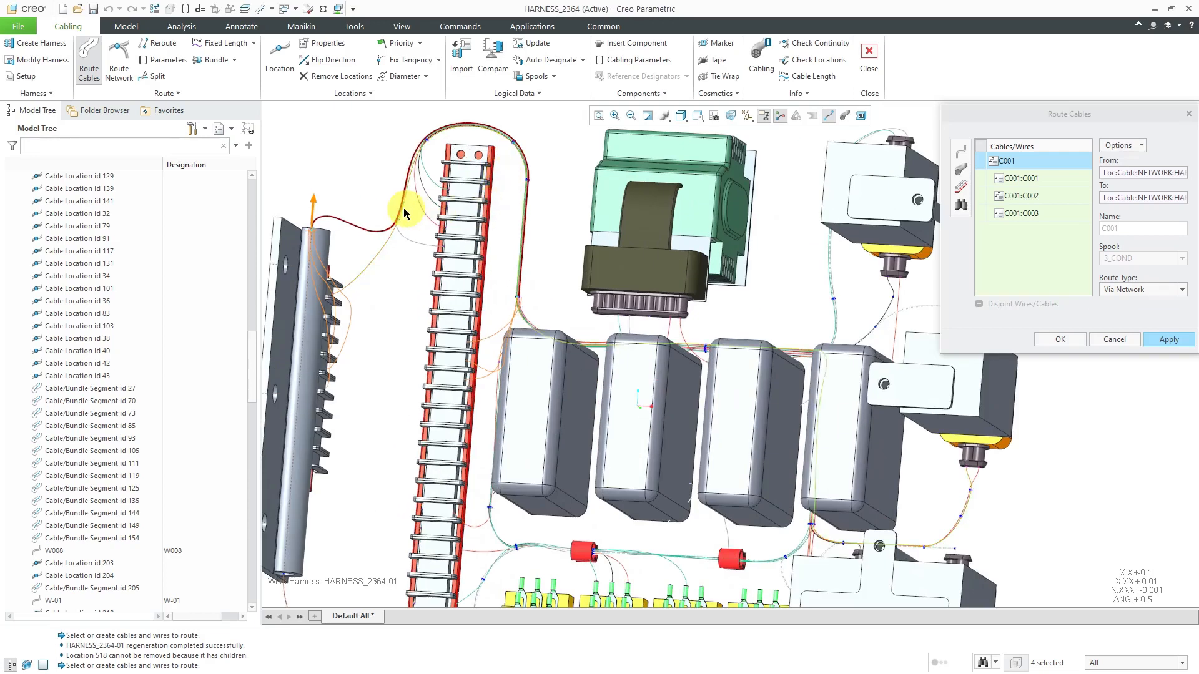
scroll(402, 256, down, 2)
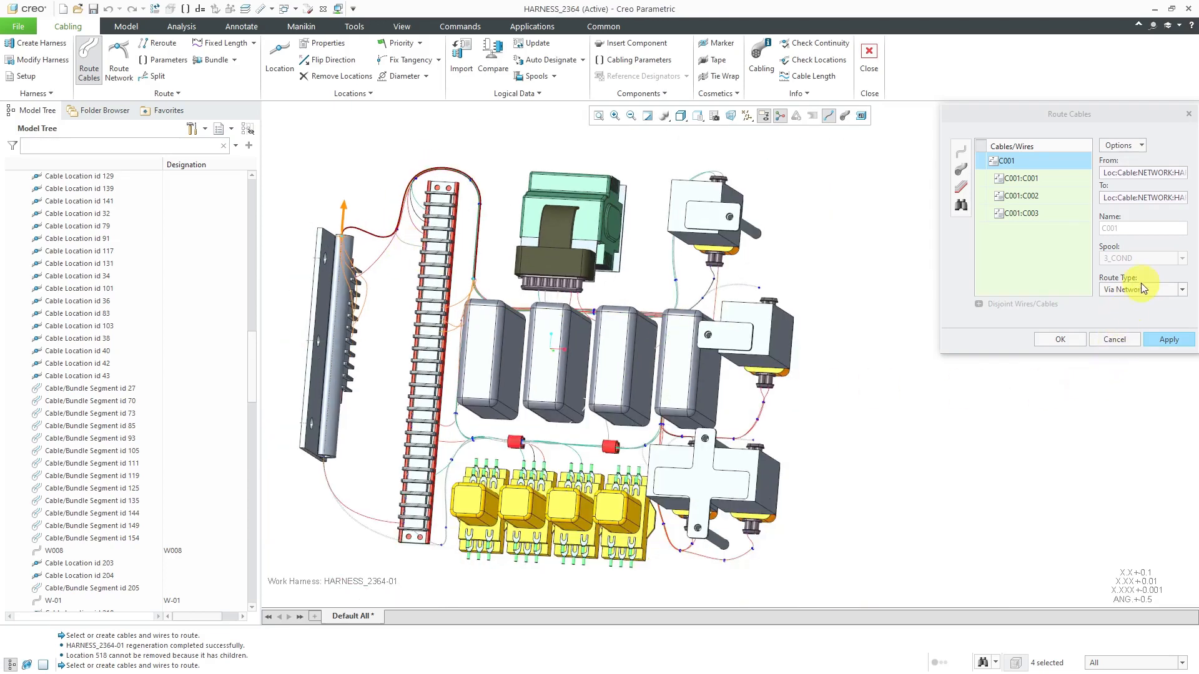
click(1068, 344)
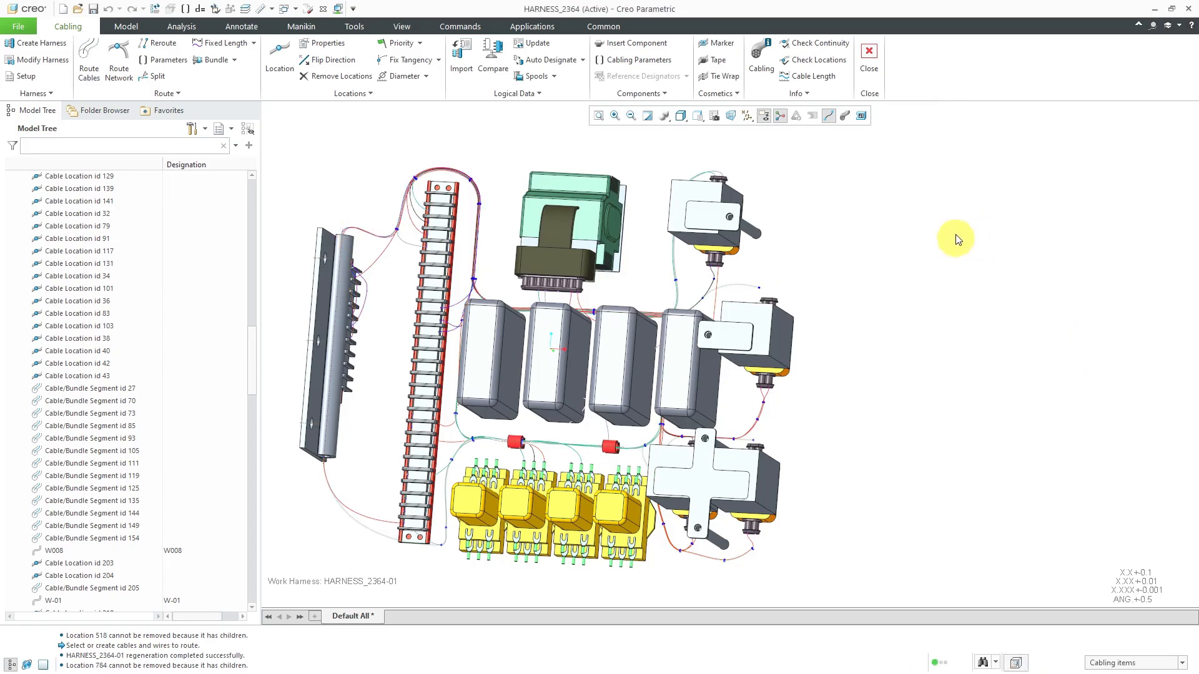
Show the cables in thick style and inspect the routed harness from several angles
click(844, 116)
mouse_move(804, 236)
middle_down()
mouse_move(834, 223)
mouse_move(806, 234)
middle_up()
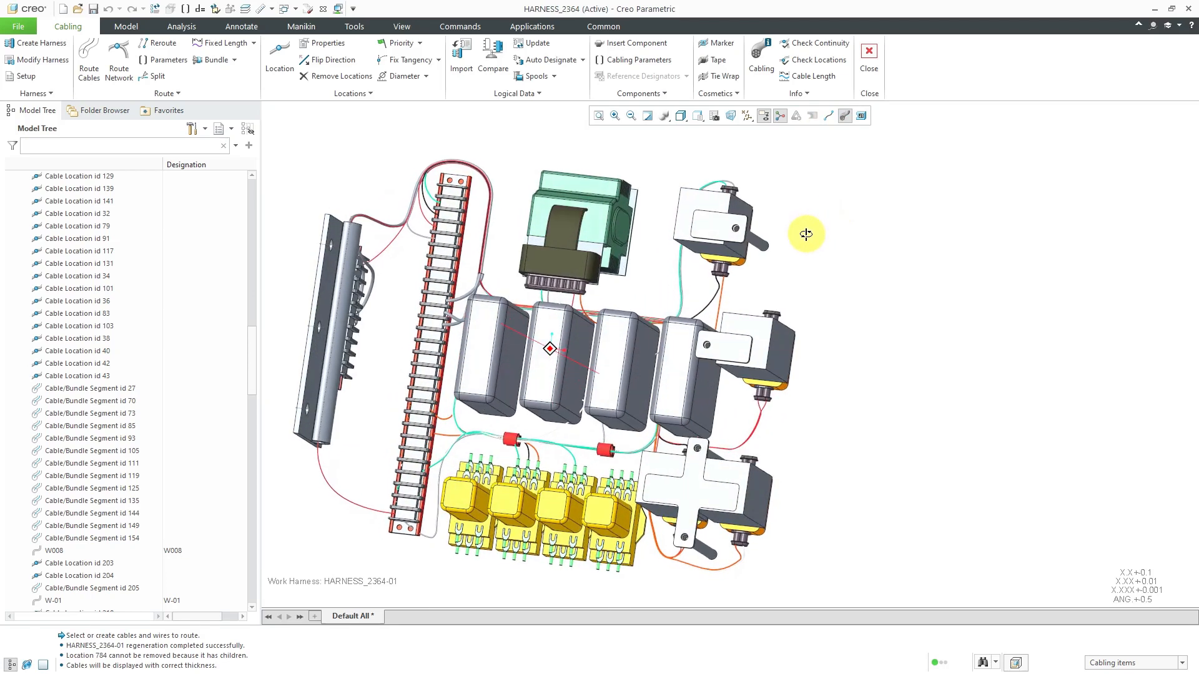
shift+middle_drag(770, 298, 885, 298)
scroll(706, 347, down, 2)
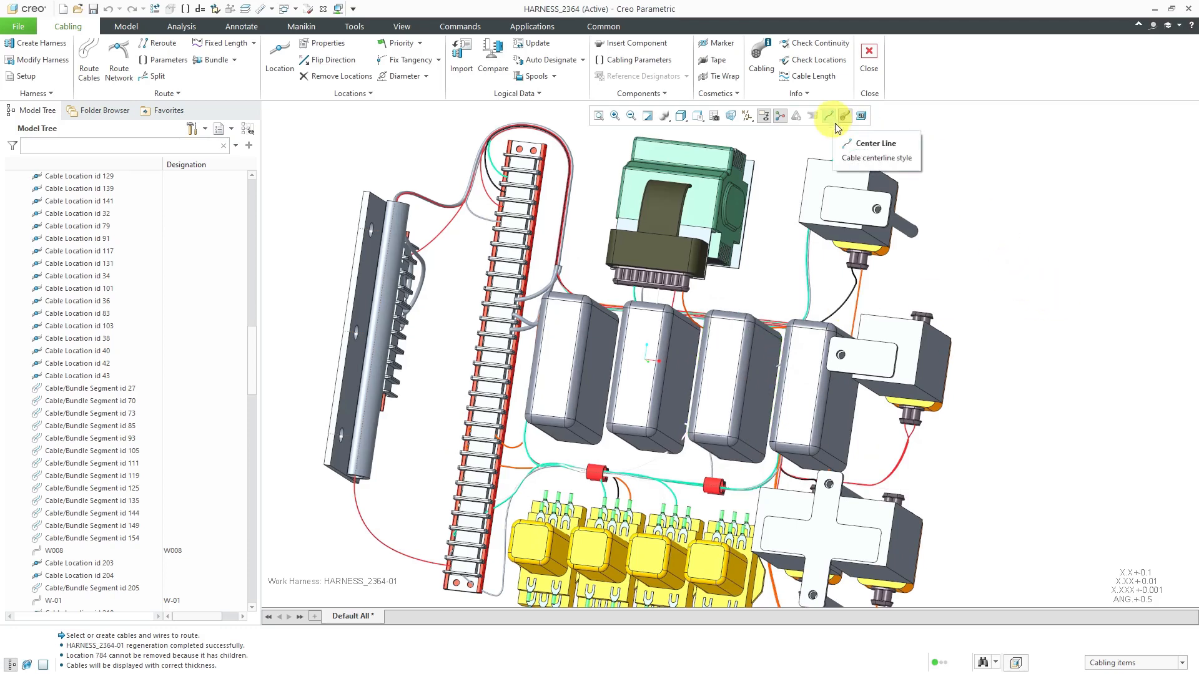
middle_drag(950, 181, 944, 256)
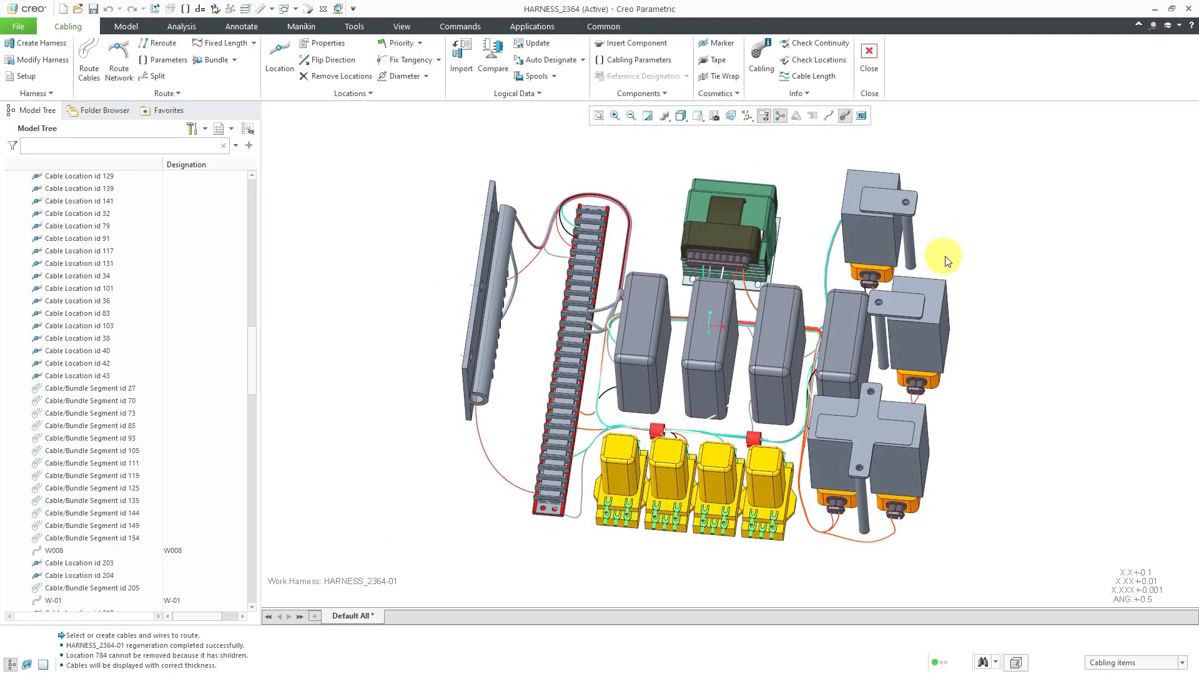